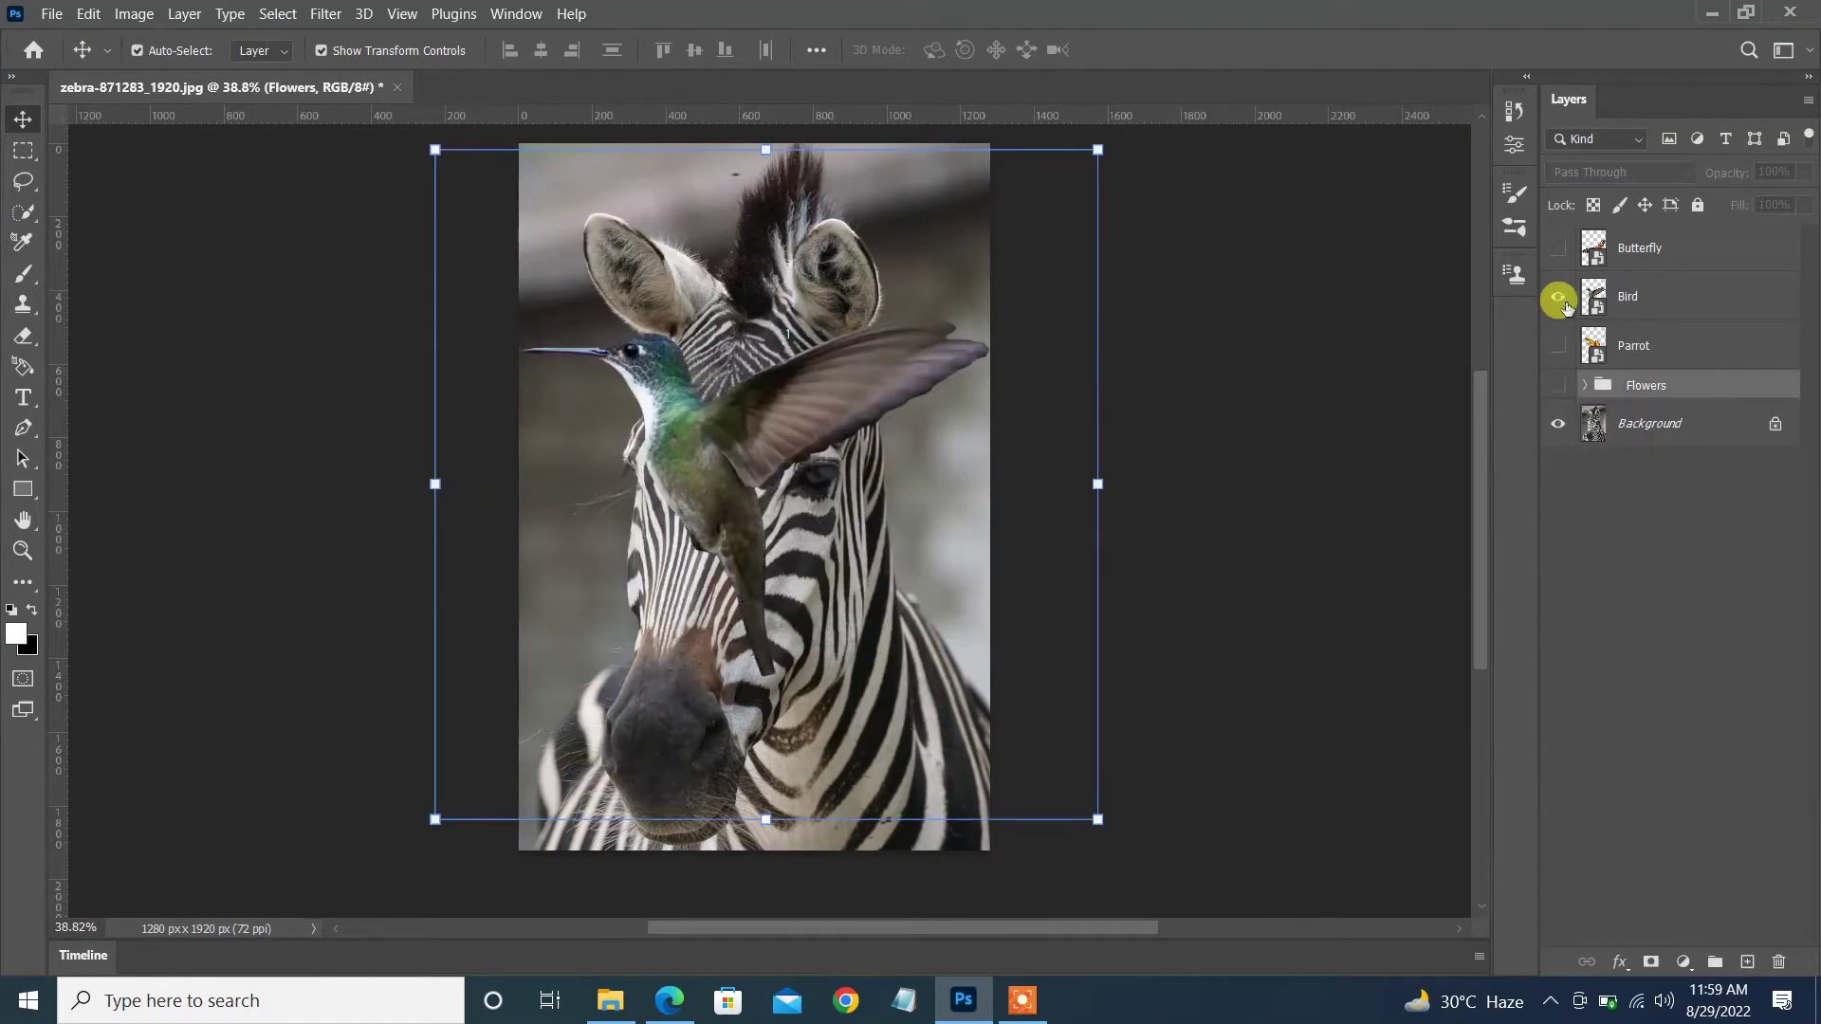
- Darken the zebra photo with a Curves 1 adjustment above Background and add blank Layer 7
{"action": "left_click", "coordinate": [1655, 423]}
{"action": "left_click", "coordinate": [1683, 962]}
{"action": "left_click", "coordinate": [1669, 665]}
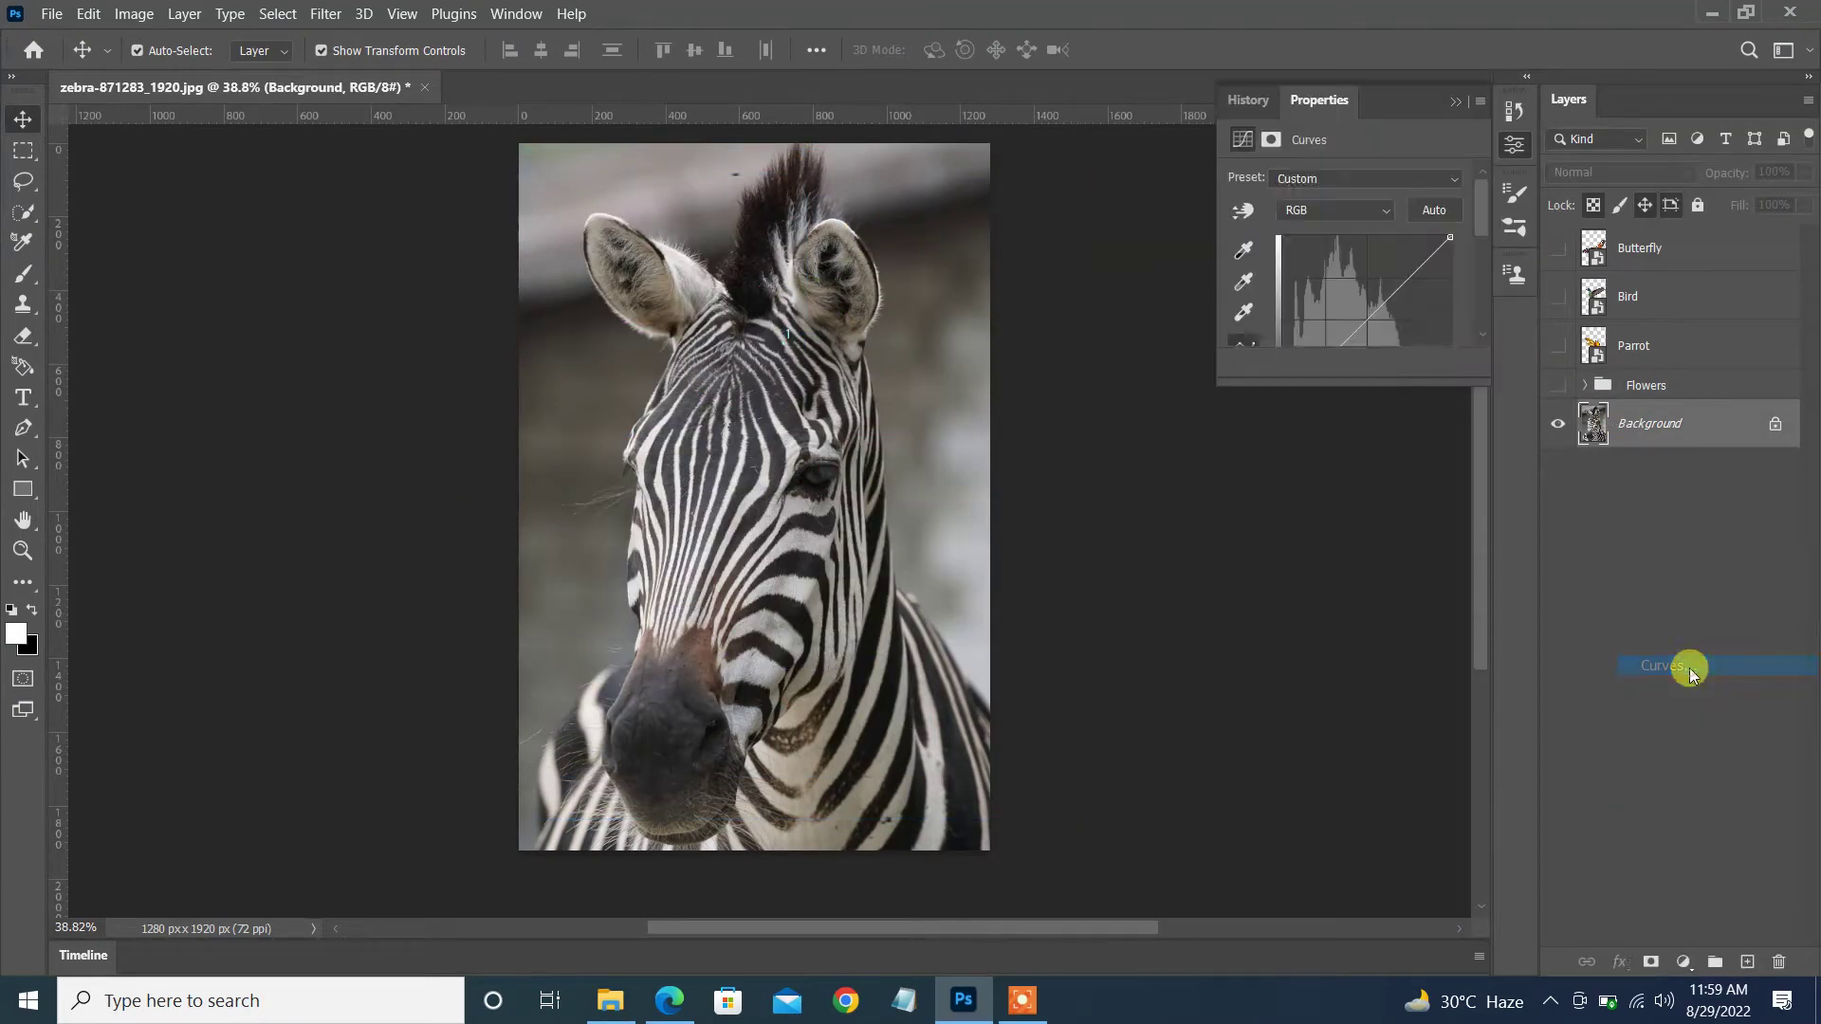
{"action": "left_click_drag", "start_coordinate": [1390, 260], "coordinate": [1390, 335]}
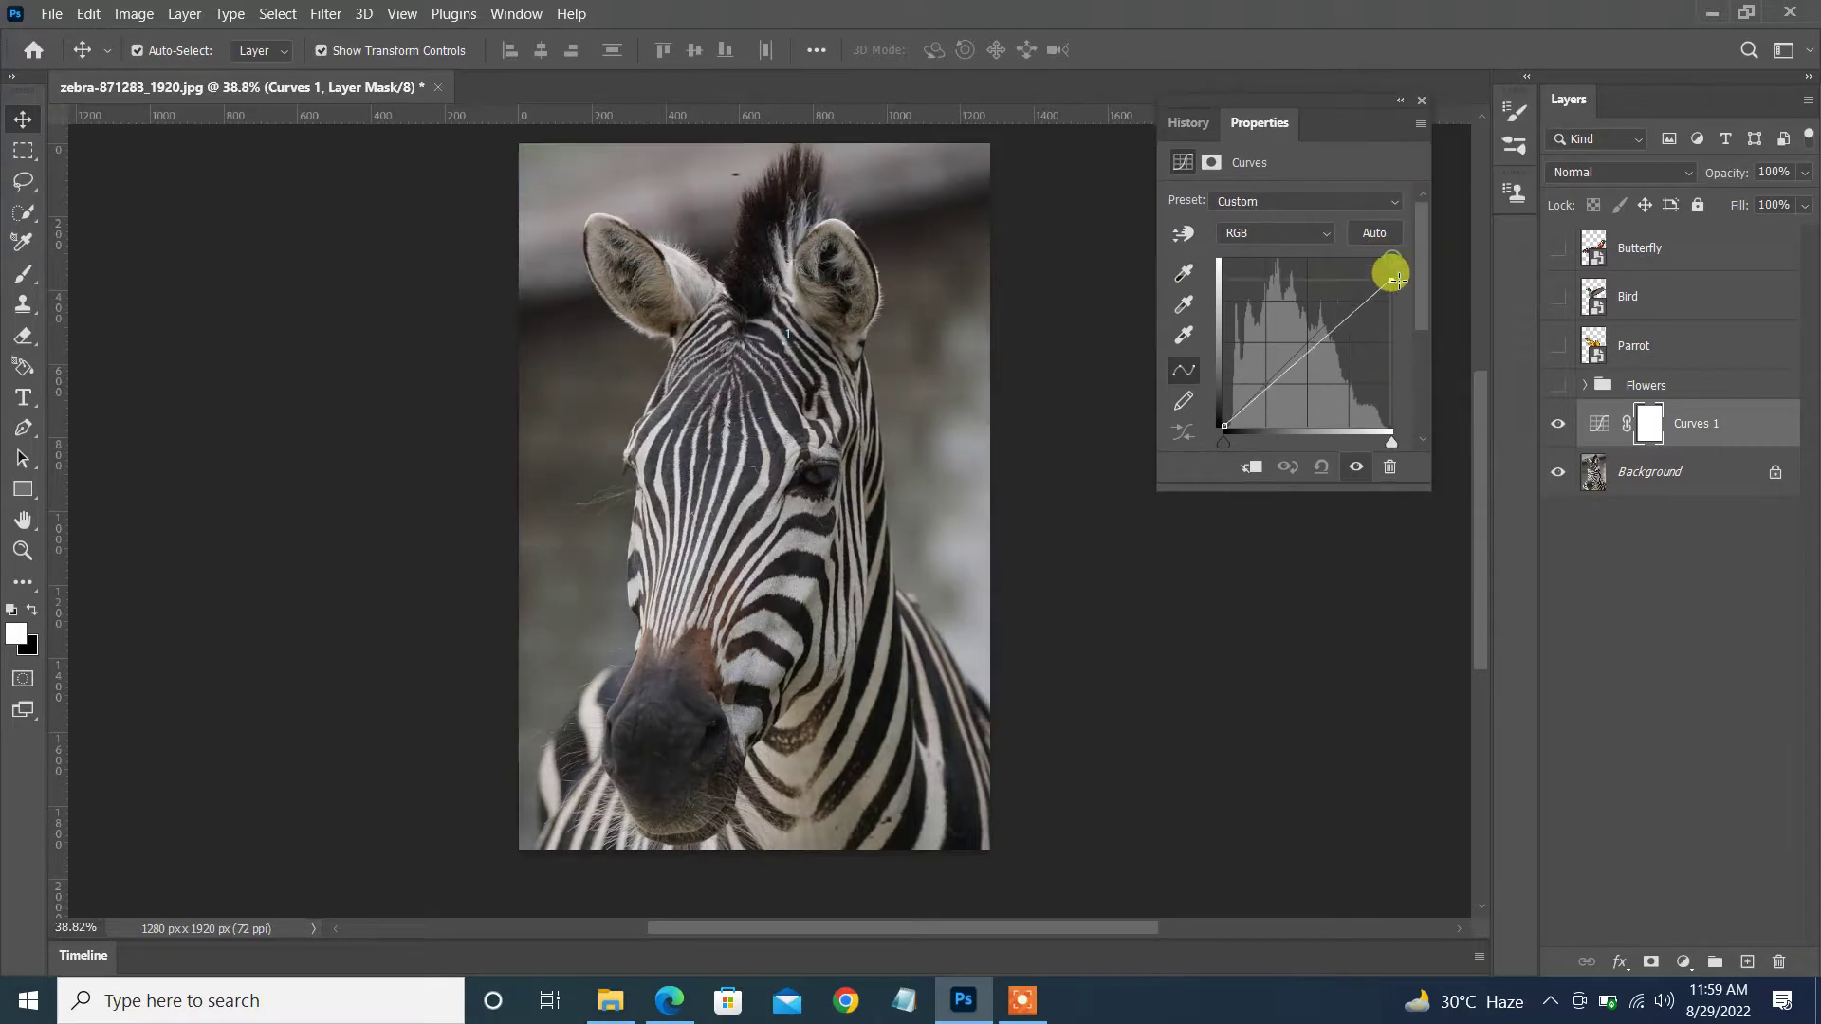
{"action": "left_click", "coordinate": [1402, 101]}
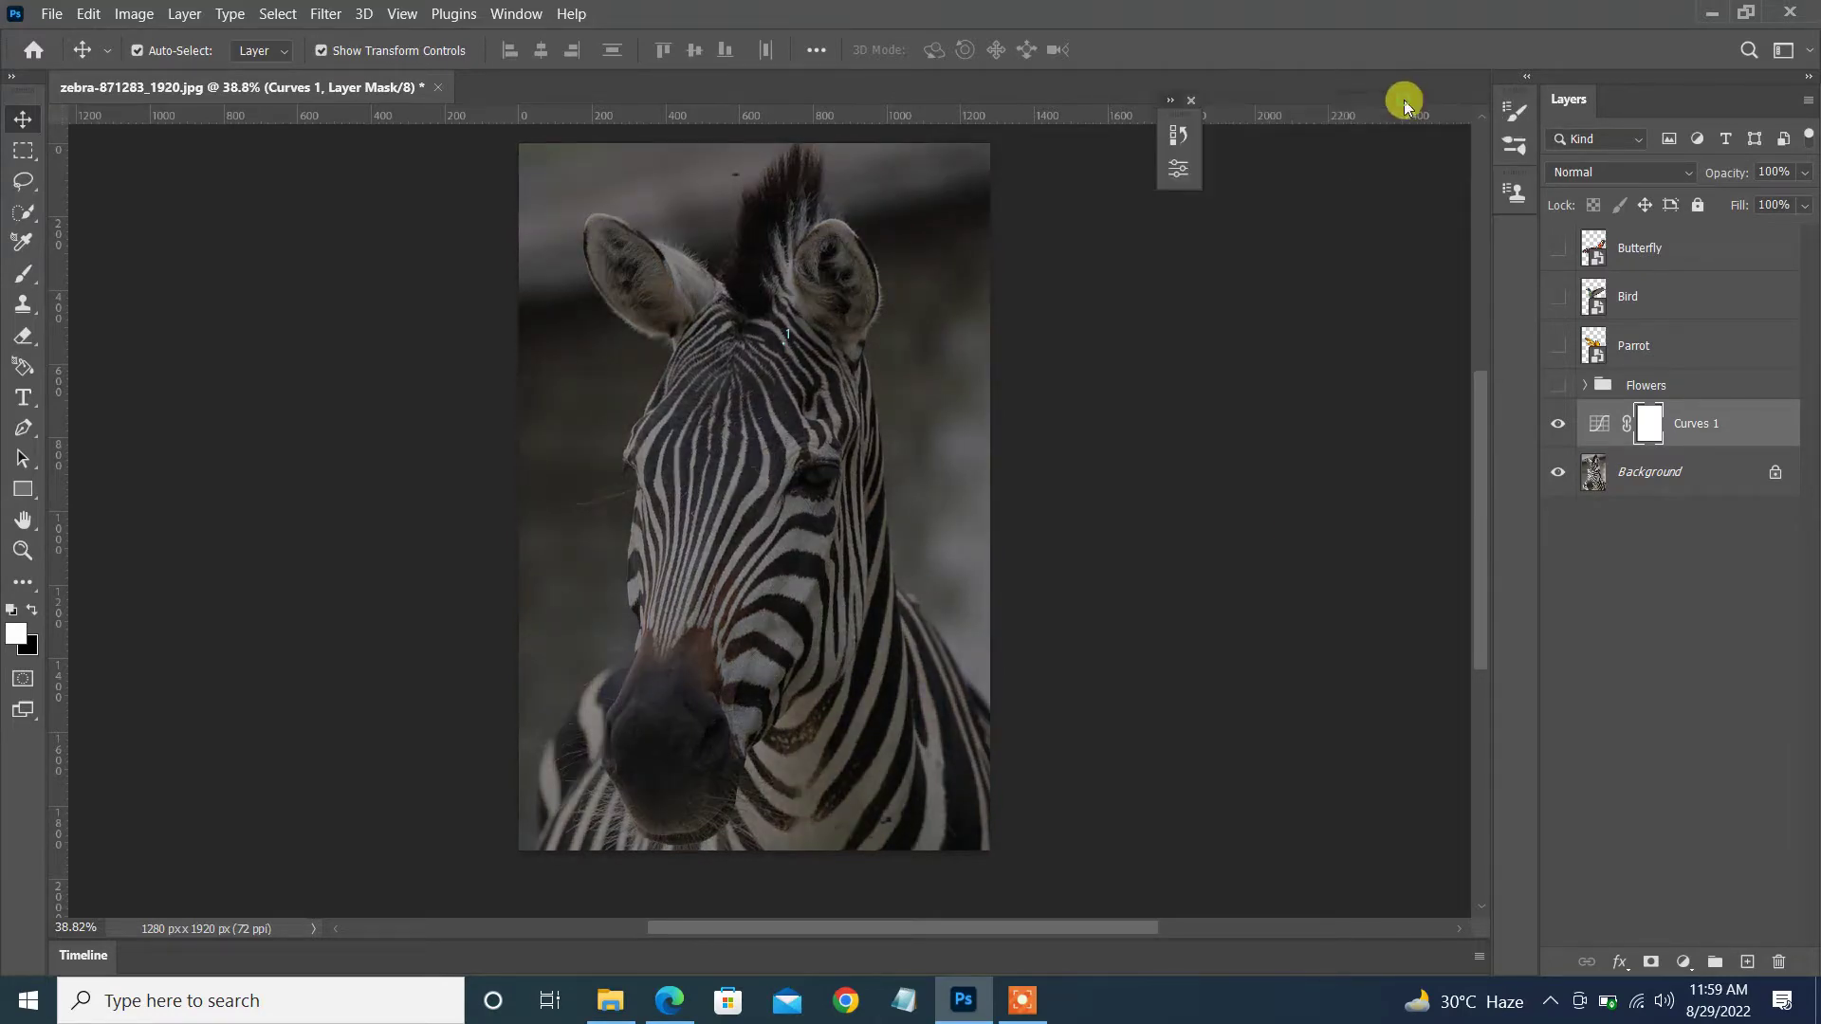
{"action": "scroll", "coordinate": [1014, 386], "scroll_direction": "down", "scroll_amount": 1}
{"action": "scroll", "coordinate": [1014, 386], "scroll_direction": "up", "scroll_amount": 2}
{"action": "left_click", "coordinate": [1747, 961]}
- Fill Layer 7 with 50% gray and set its blend mode to Overlay
{"action": "left_click", "coordinate": [88, 14]}
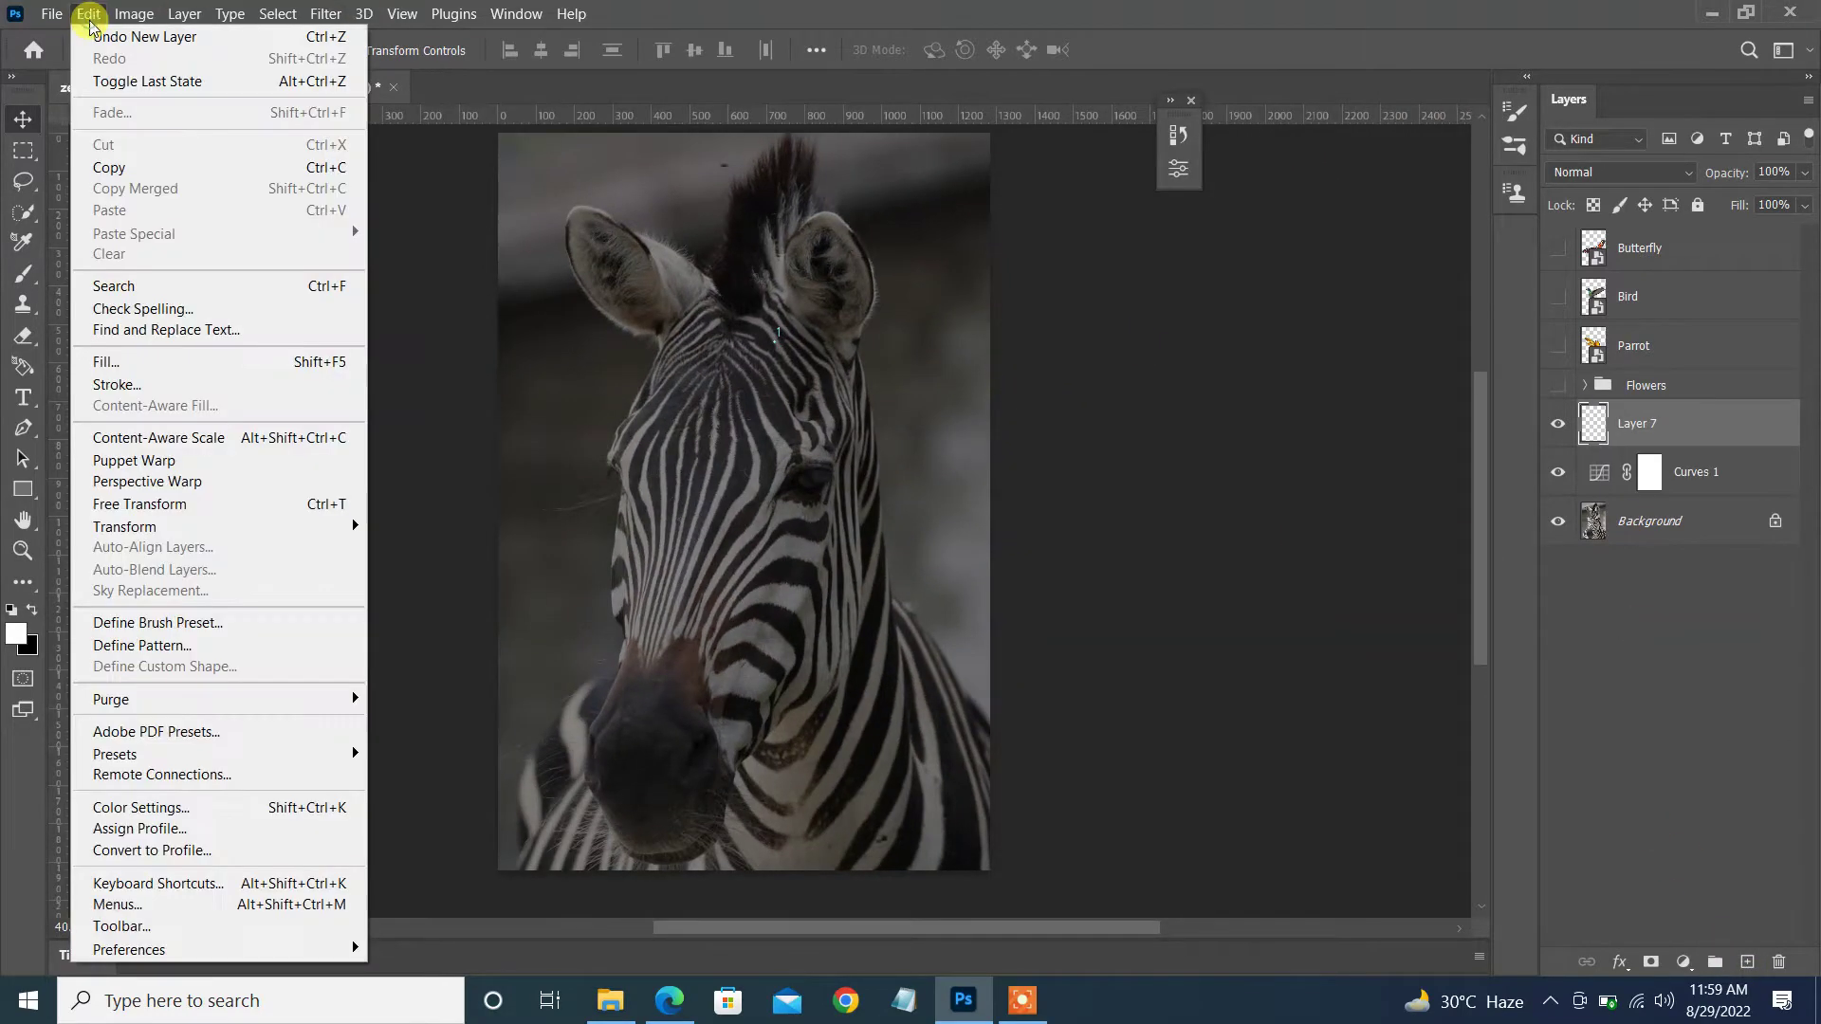
{"action": "left_click", "coordinate": [105, 361]}
{"action": "left_click", "coordinate": [1050, 232]}
{"action": "left_click", "coordinate": [1619, 172]}
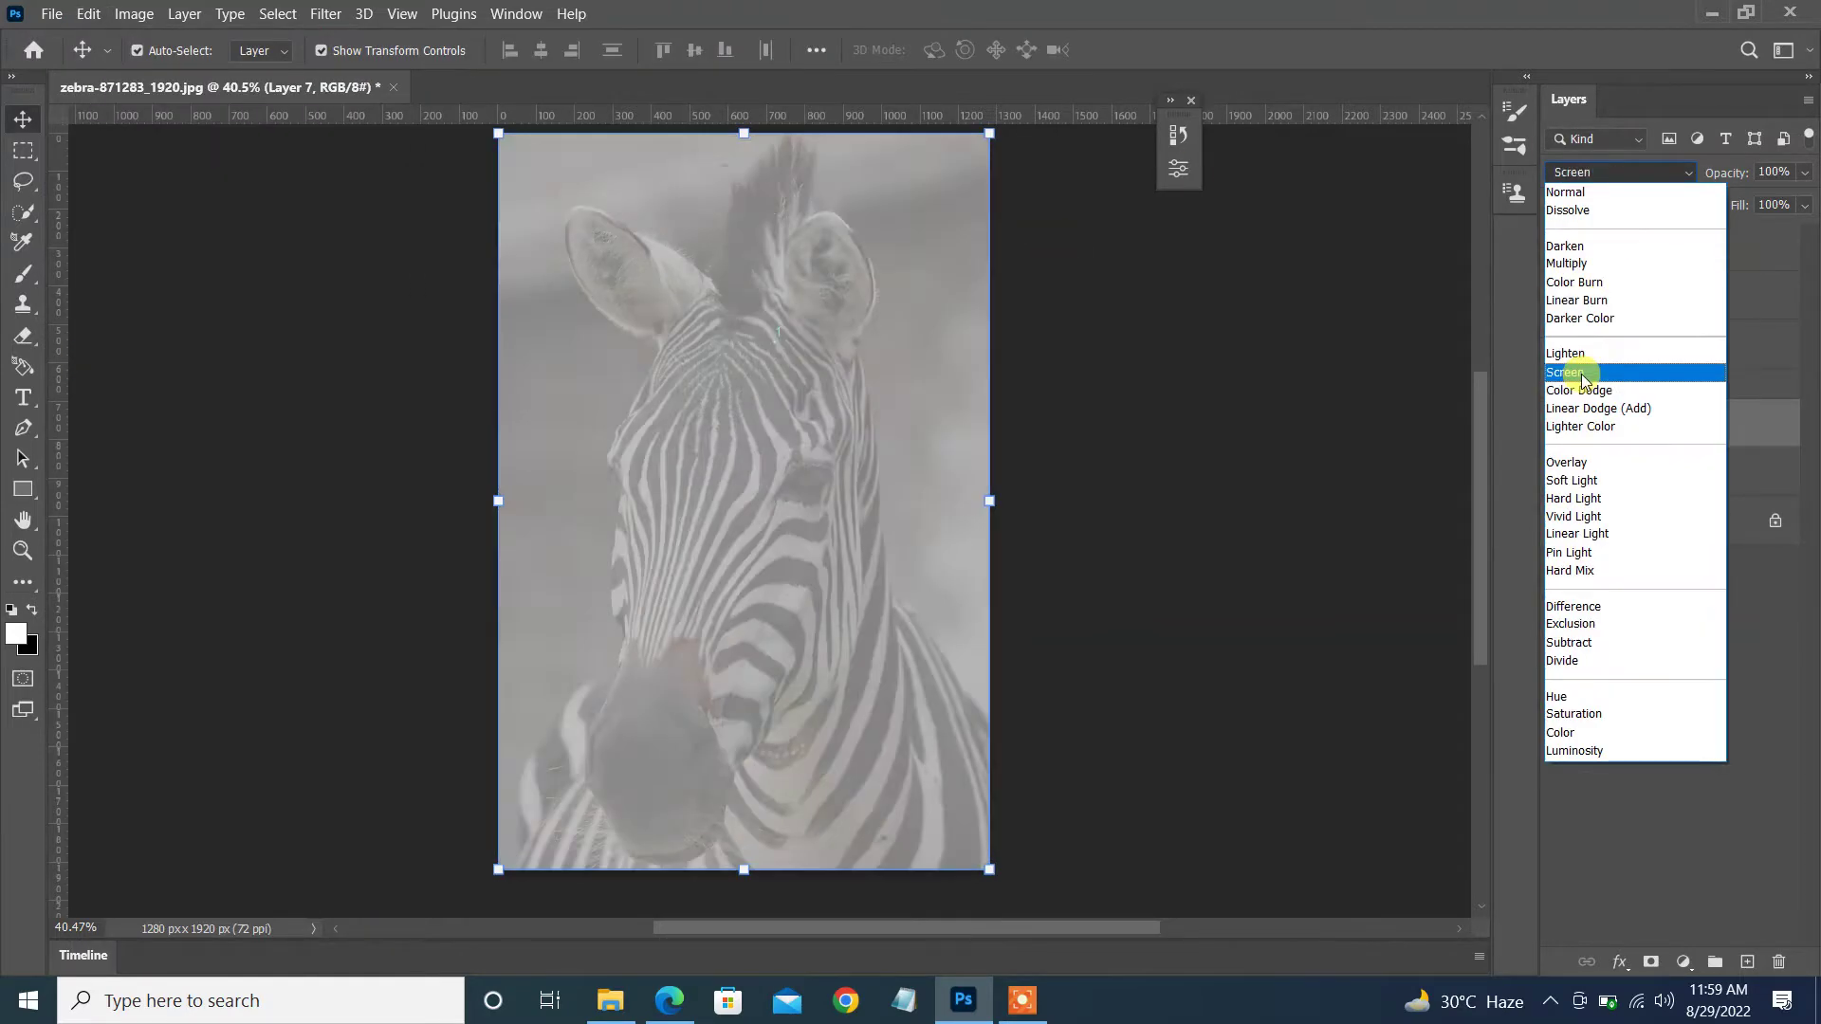
{"action": "left_click", "coordinate": [1593, 508]}
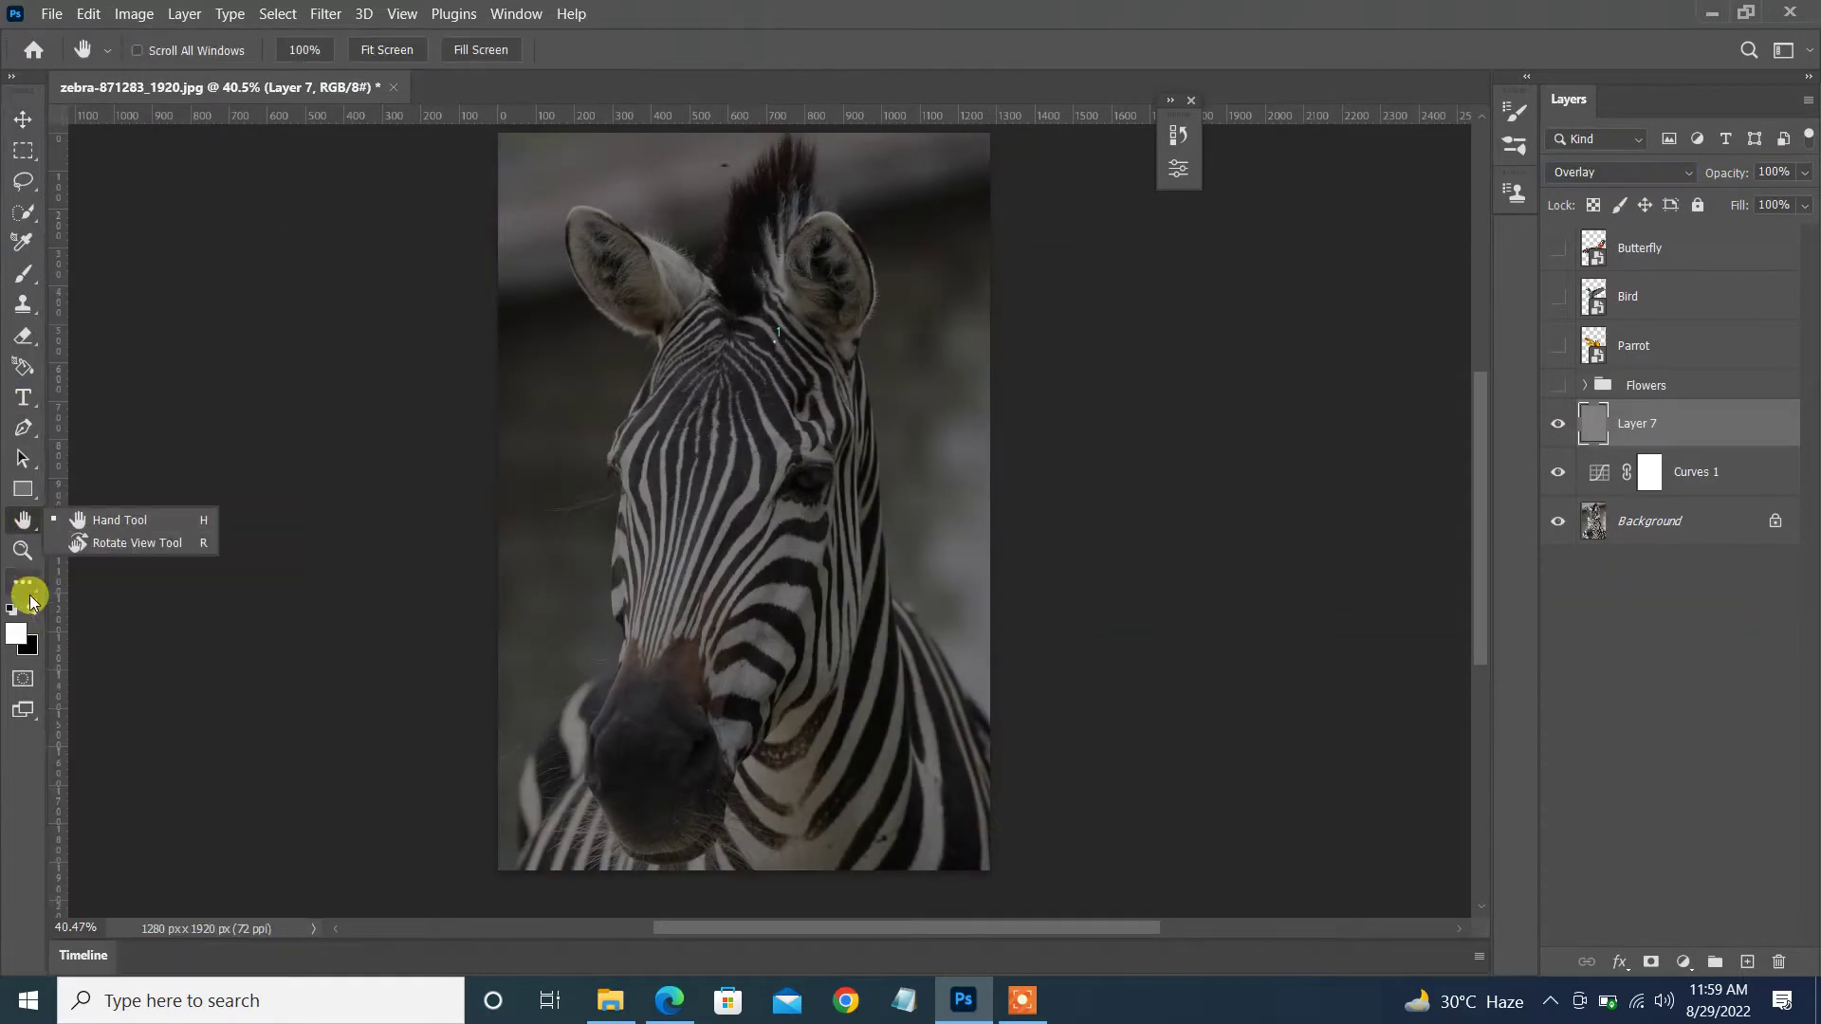
- Dodge the midtones at 35% exposure from the zebra's ear to muzzle and along the left edge
{"action": "left_click", "coordinate": [23, 582]}
{"action": "left_click", "coordinate": [119, 761]}
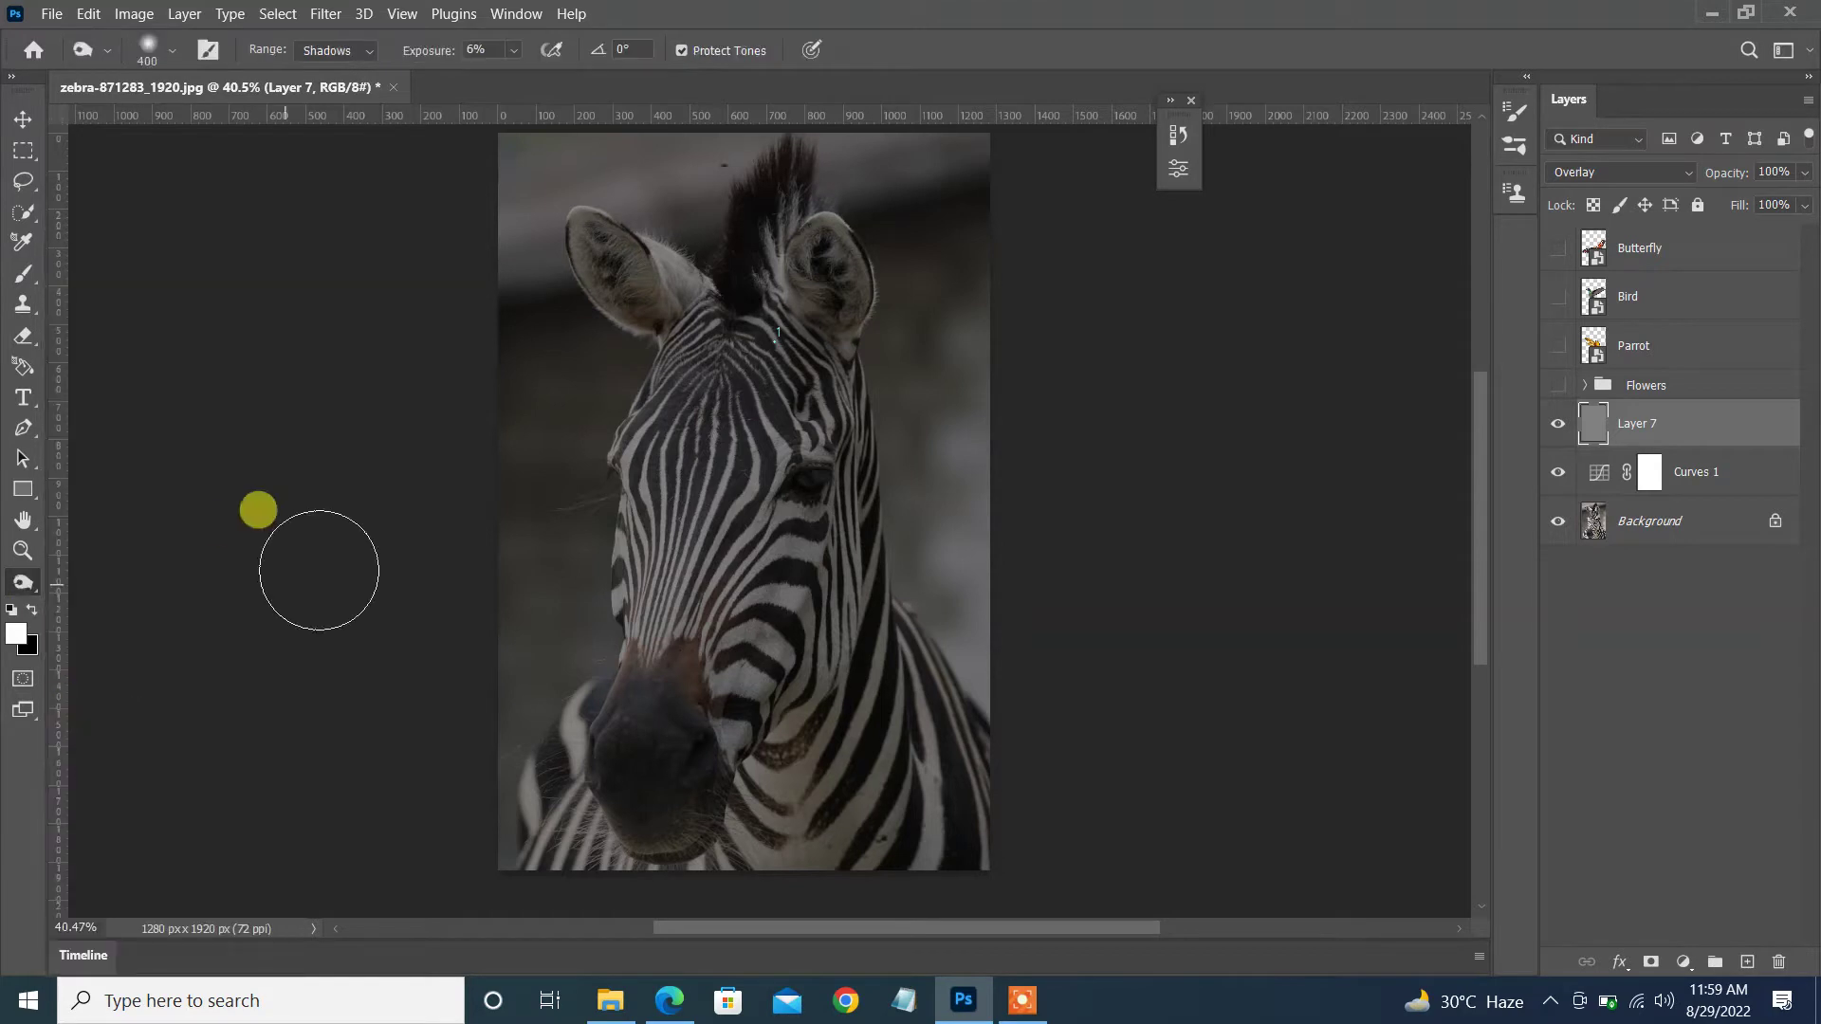
{"action": "left_click", "coordinate": [336, 50]}
{"action": "left_click", "coordinate": [337, 106]}
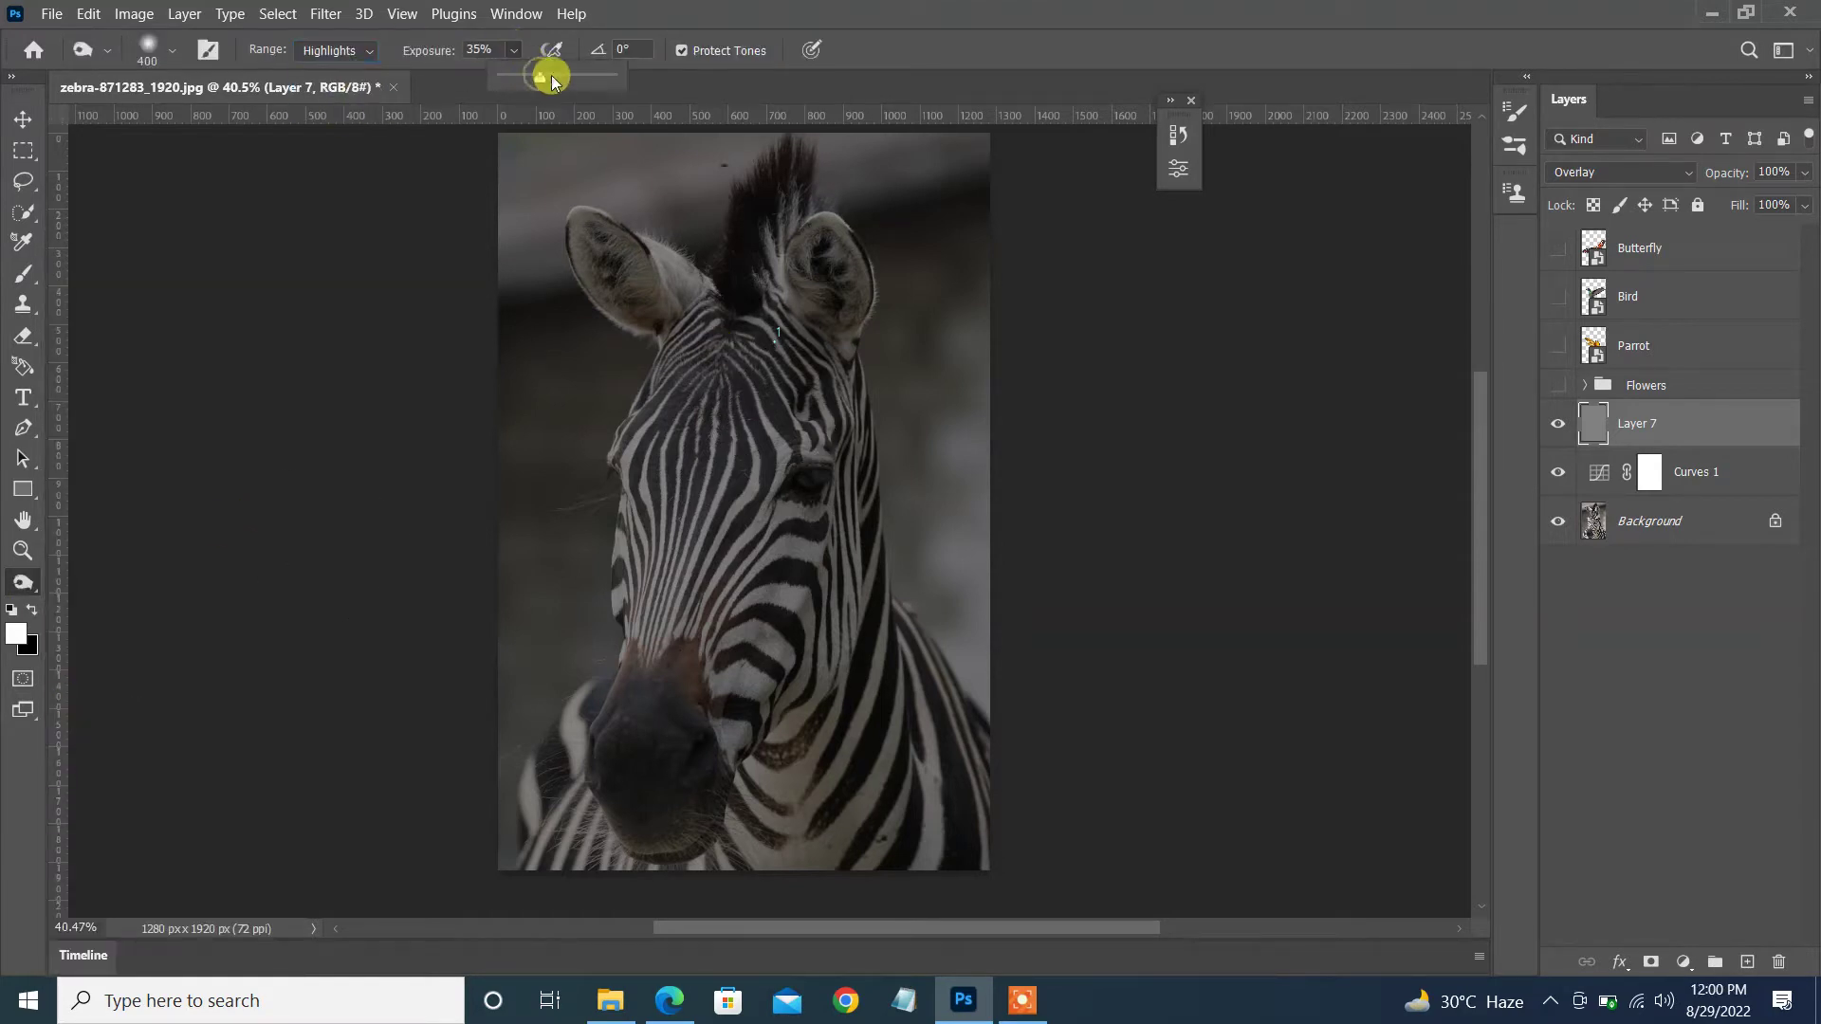
{"action": "scroll", "coordinate": [982, 207], "scroll_direction": "down", "scroll_amount": 1}
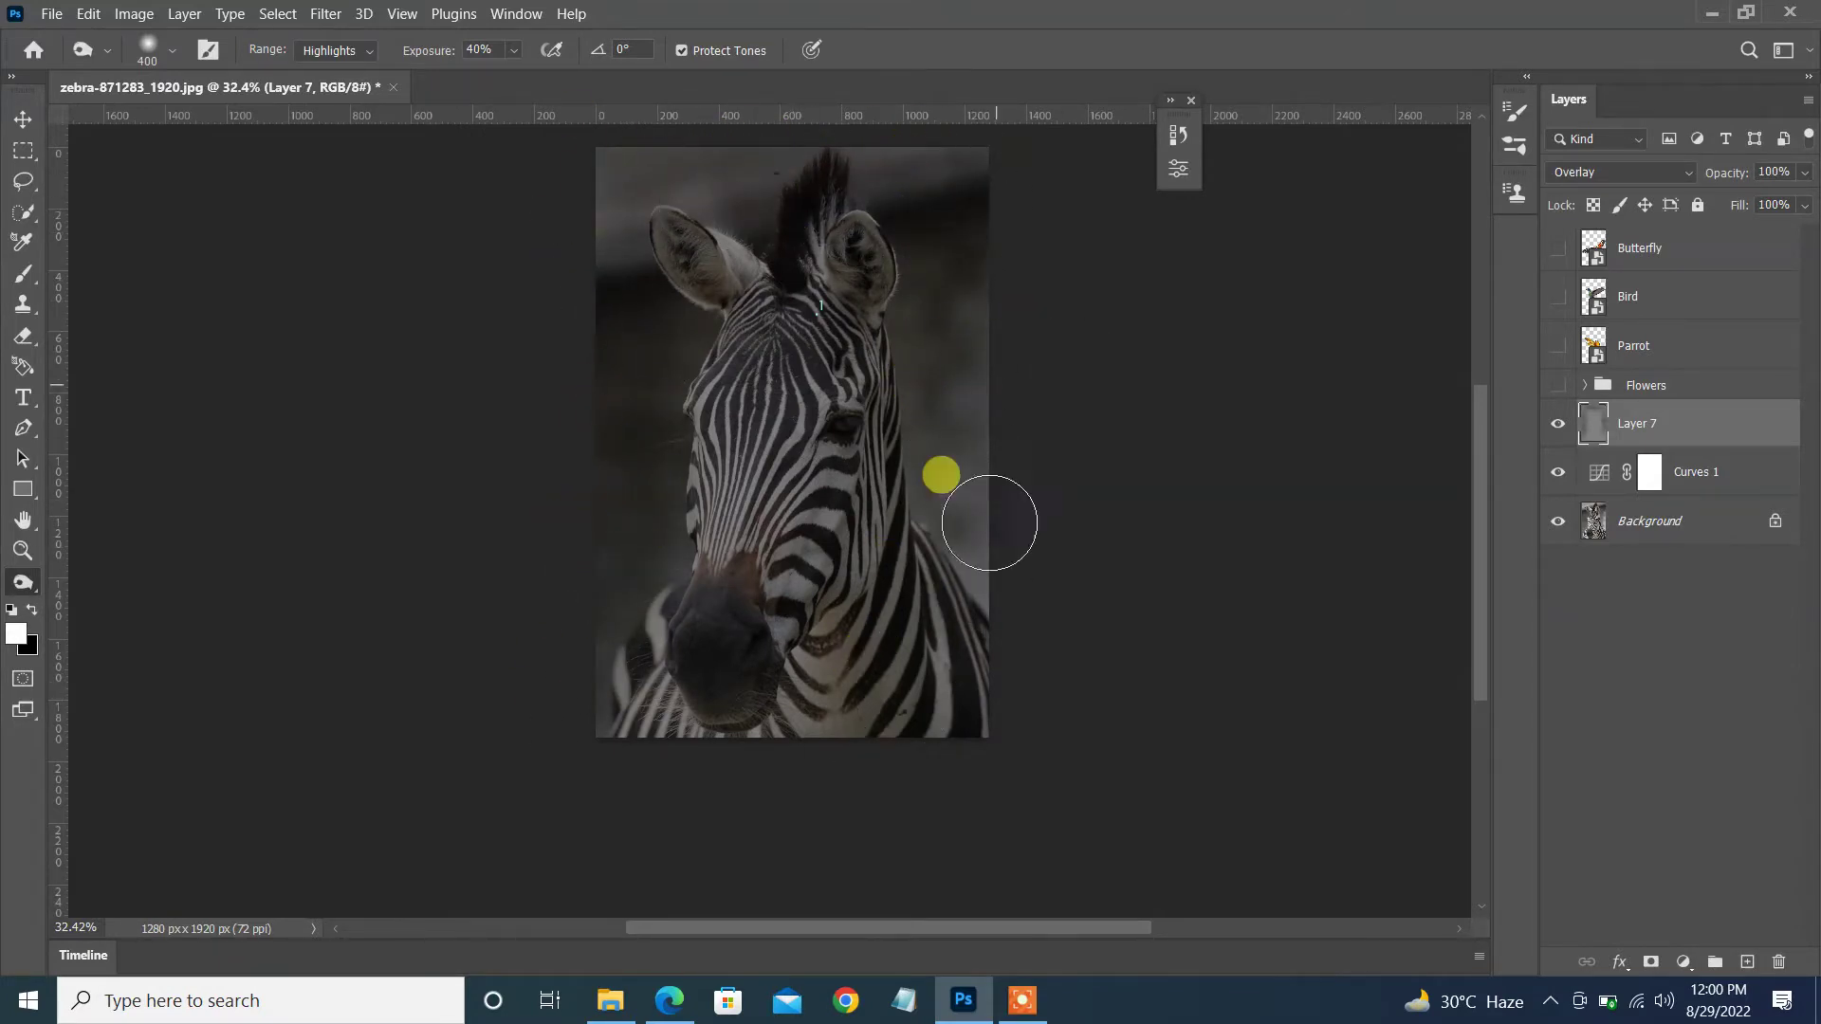
{"action": "left_click", "coordinate": [370, 50]}
{"action": "left_click", "coordinate": [331, 88]}
{"action": "mouse_move", "coordinate": [871, 295]}
{"action": "left_mouse_down"}
{"action": "mouse_move", "coordinate": [948, 630]}
{"action": "mouse_move", "coordinate": [636, 642]}
{"action": "left_mouse_up"}
{"action": "left_click_drag", "start_coordinate": [635, 412], "coordinate": [616, 192]}
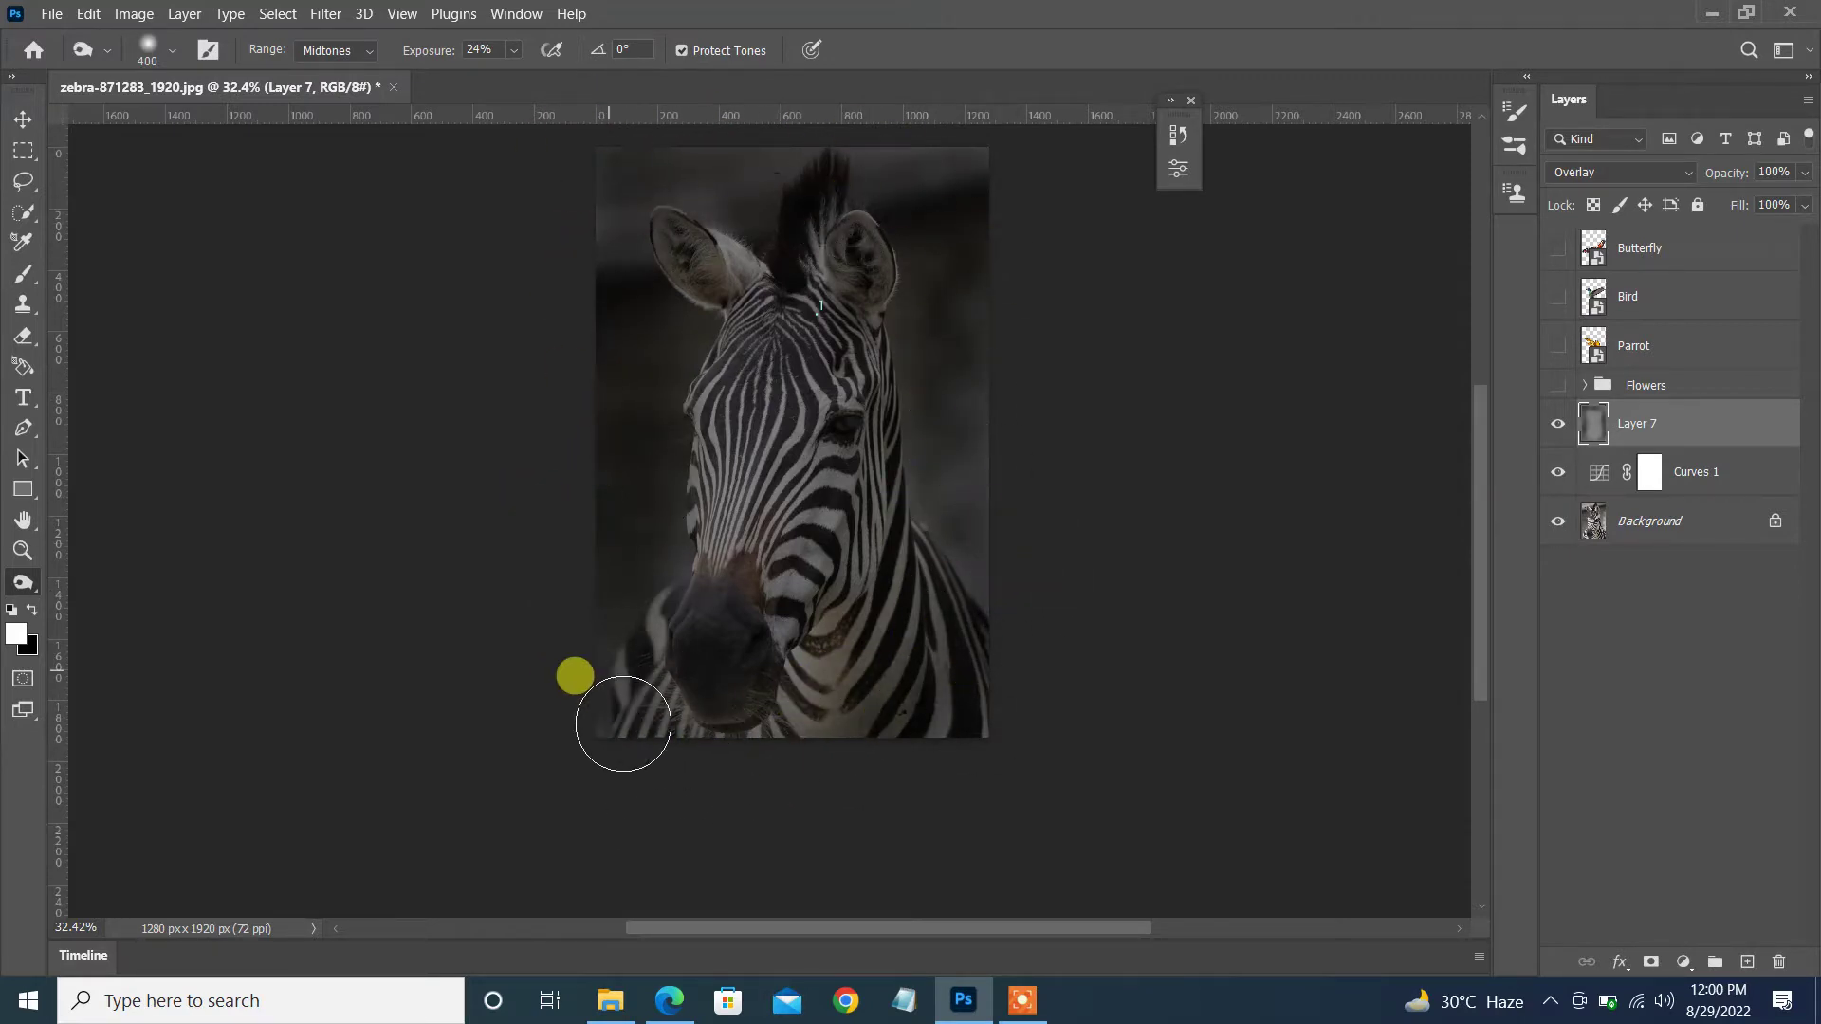
- Tone shadows at 9% exposure along the edges and cheek, then set the layer to 85% opacity
{"action": "left_click", "coordinate": [370, 51]}
{"action": "left_click", "coordinate": [332, 71]}
{"action": "left_click", "coordinate": [517, 51]}
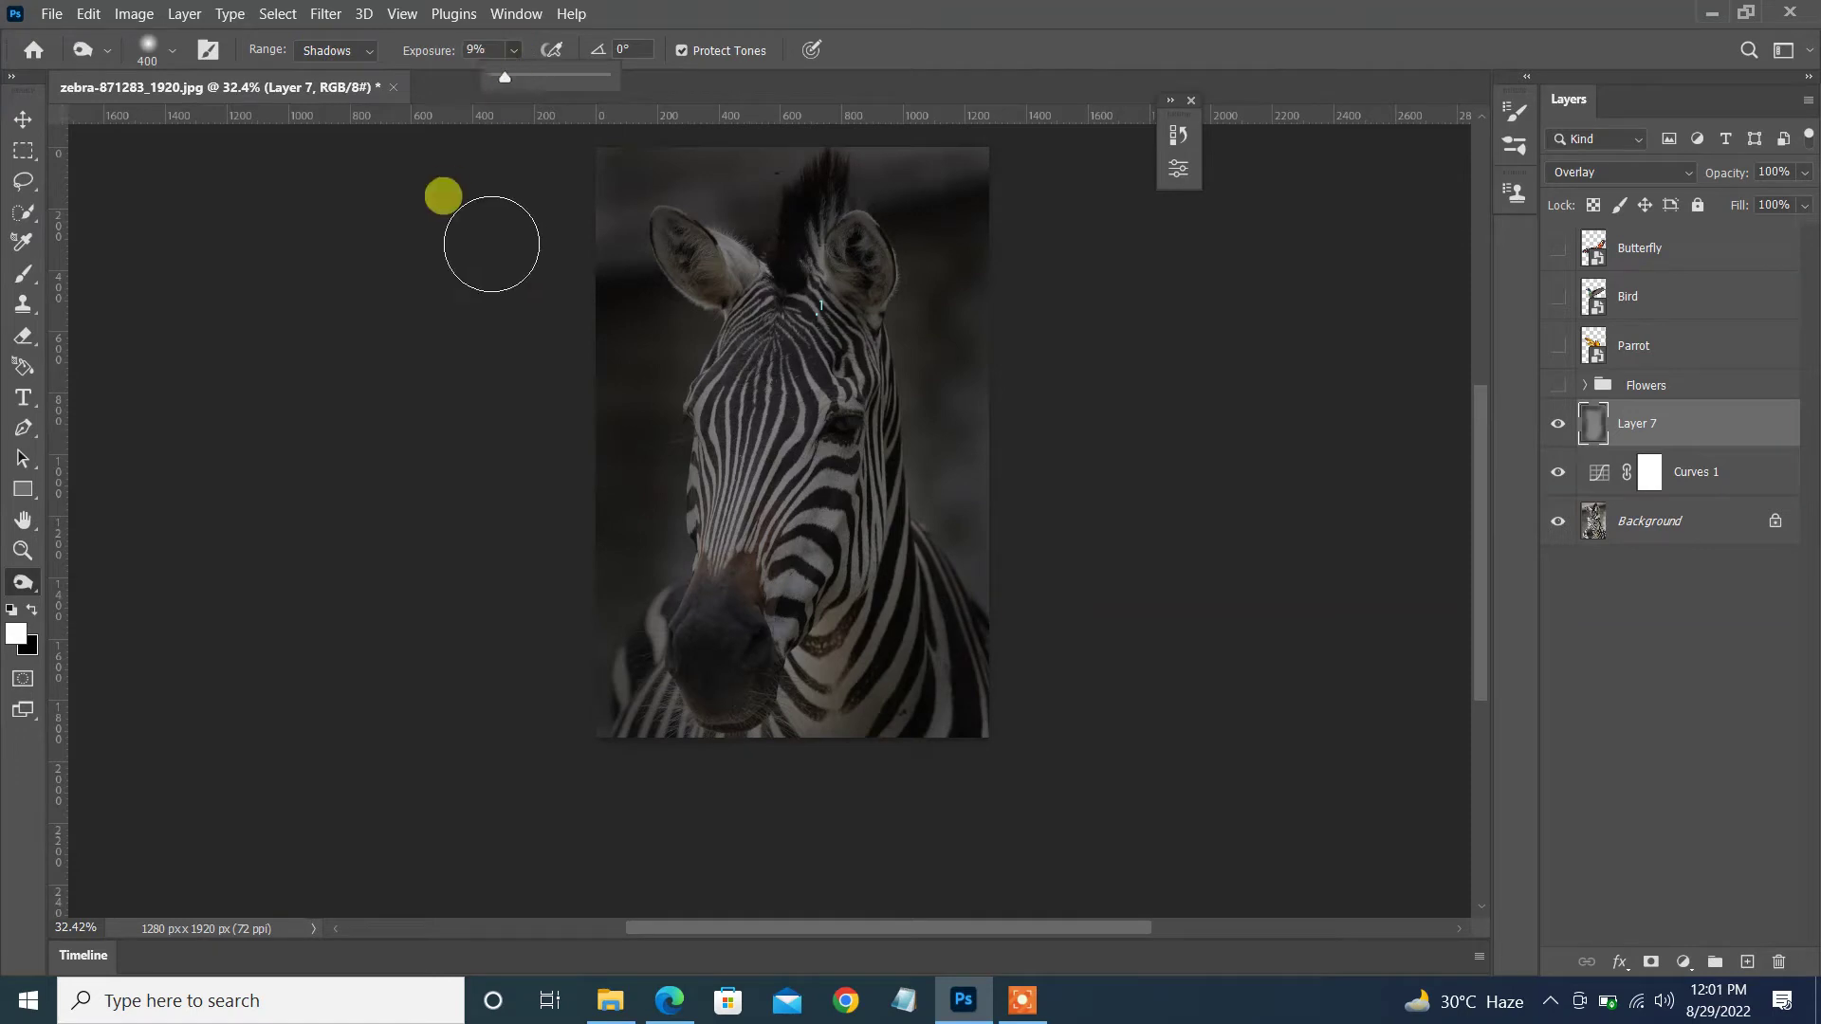
{"action": "left_click_drag", "start_coordinate": [655, 207], "coordinate": [651, 422]}
{"action": "mouse_move", "coordinate": [643, 765]}
{"action": "left_mouse_down"}
{"action": "mouse_move", "coordinate": [980, 524]}
{"action": "mouse_move", "coordinate": [954, 424]}
{"action": "left_mouse_up"}
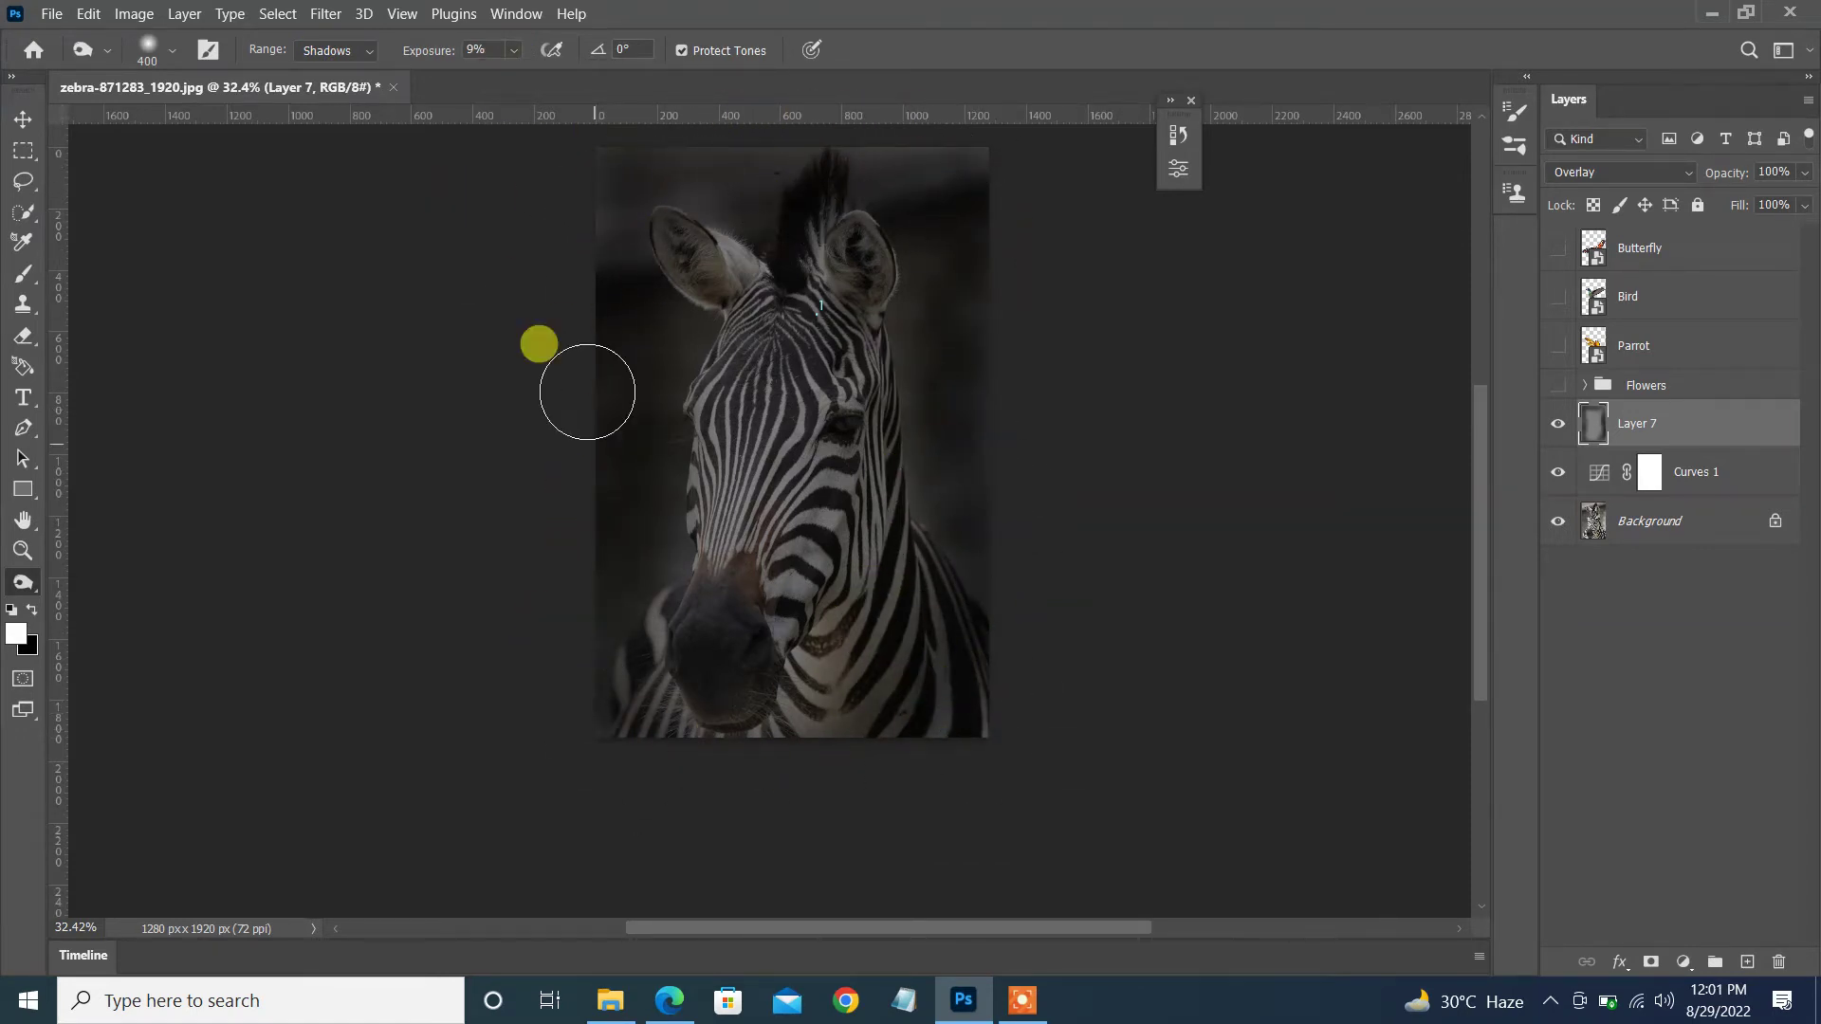
{"action": "left_click", "coordinate": [1557, 471]}
{"action": "left_click_drag", "start_coordinate": [726, 465], "coordinate": [775, 513]}
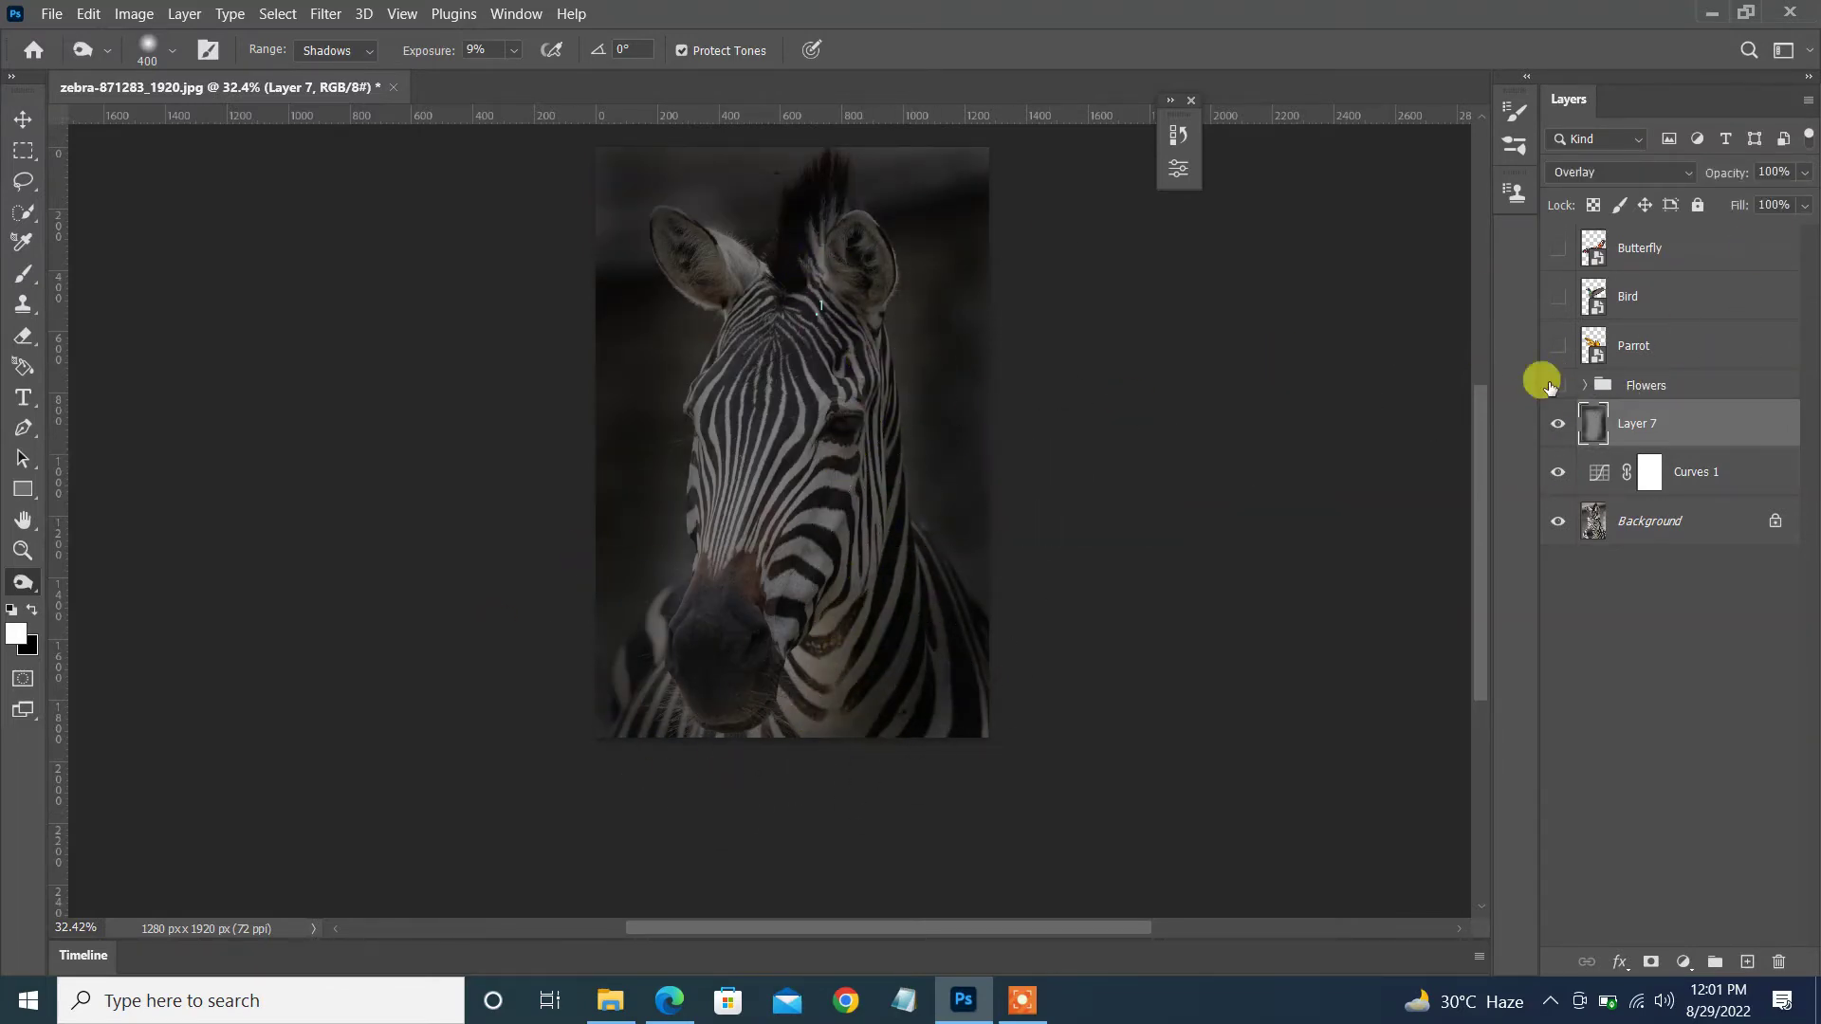
{"action": "left_click_drag", "start_coordinate": [1741, 211], "coordinate": [1787, 207]}
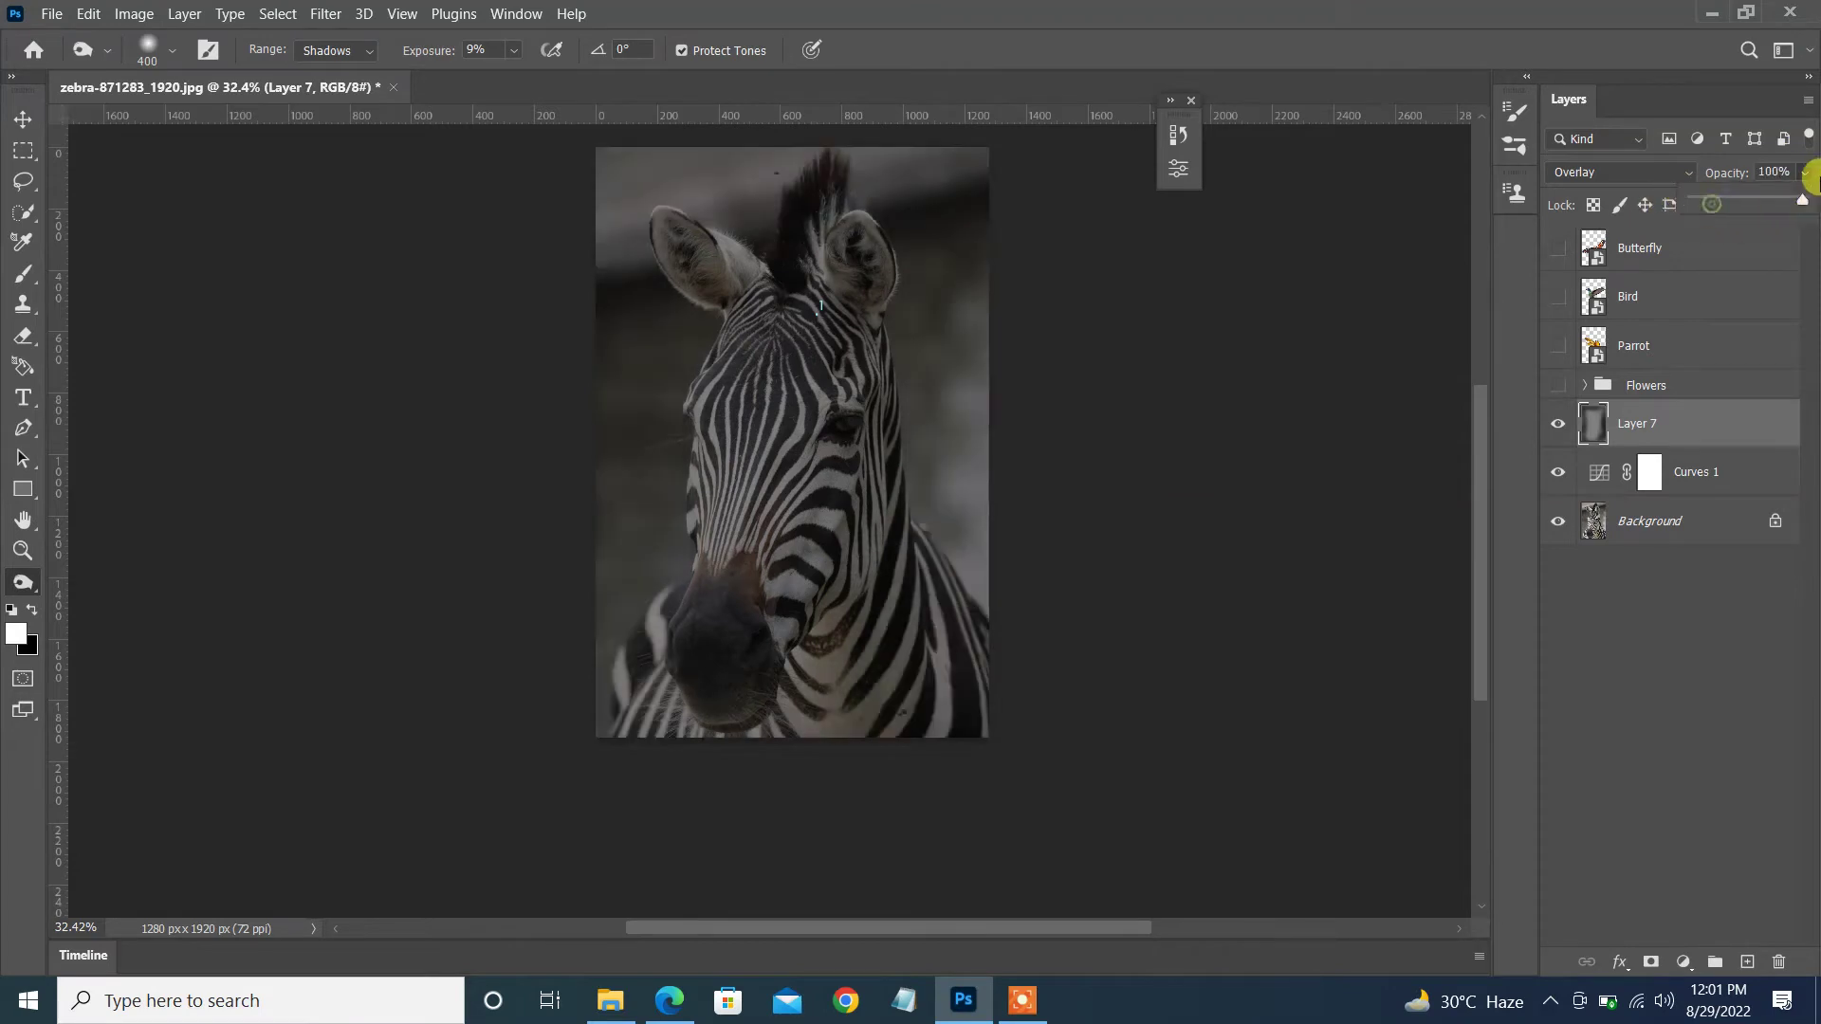
- Show the Flowers group, shrink Layer 2's pink flowers into the top-left, and place the orange rose top-right
{"action": "left_click", "coordinate": [1581, 384]}
{"action": "left_click_drag", "start_coordinate": [1557, 423], "coordinate": [1558, 667]}
{"action": "left_click", "coordinate": [1557, 715]}
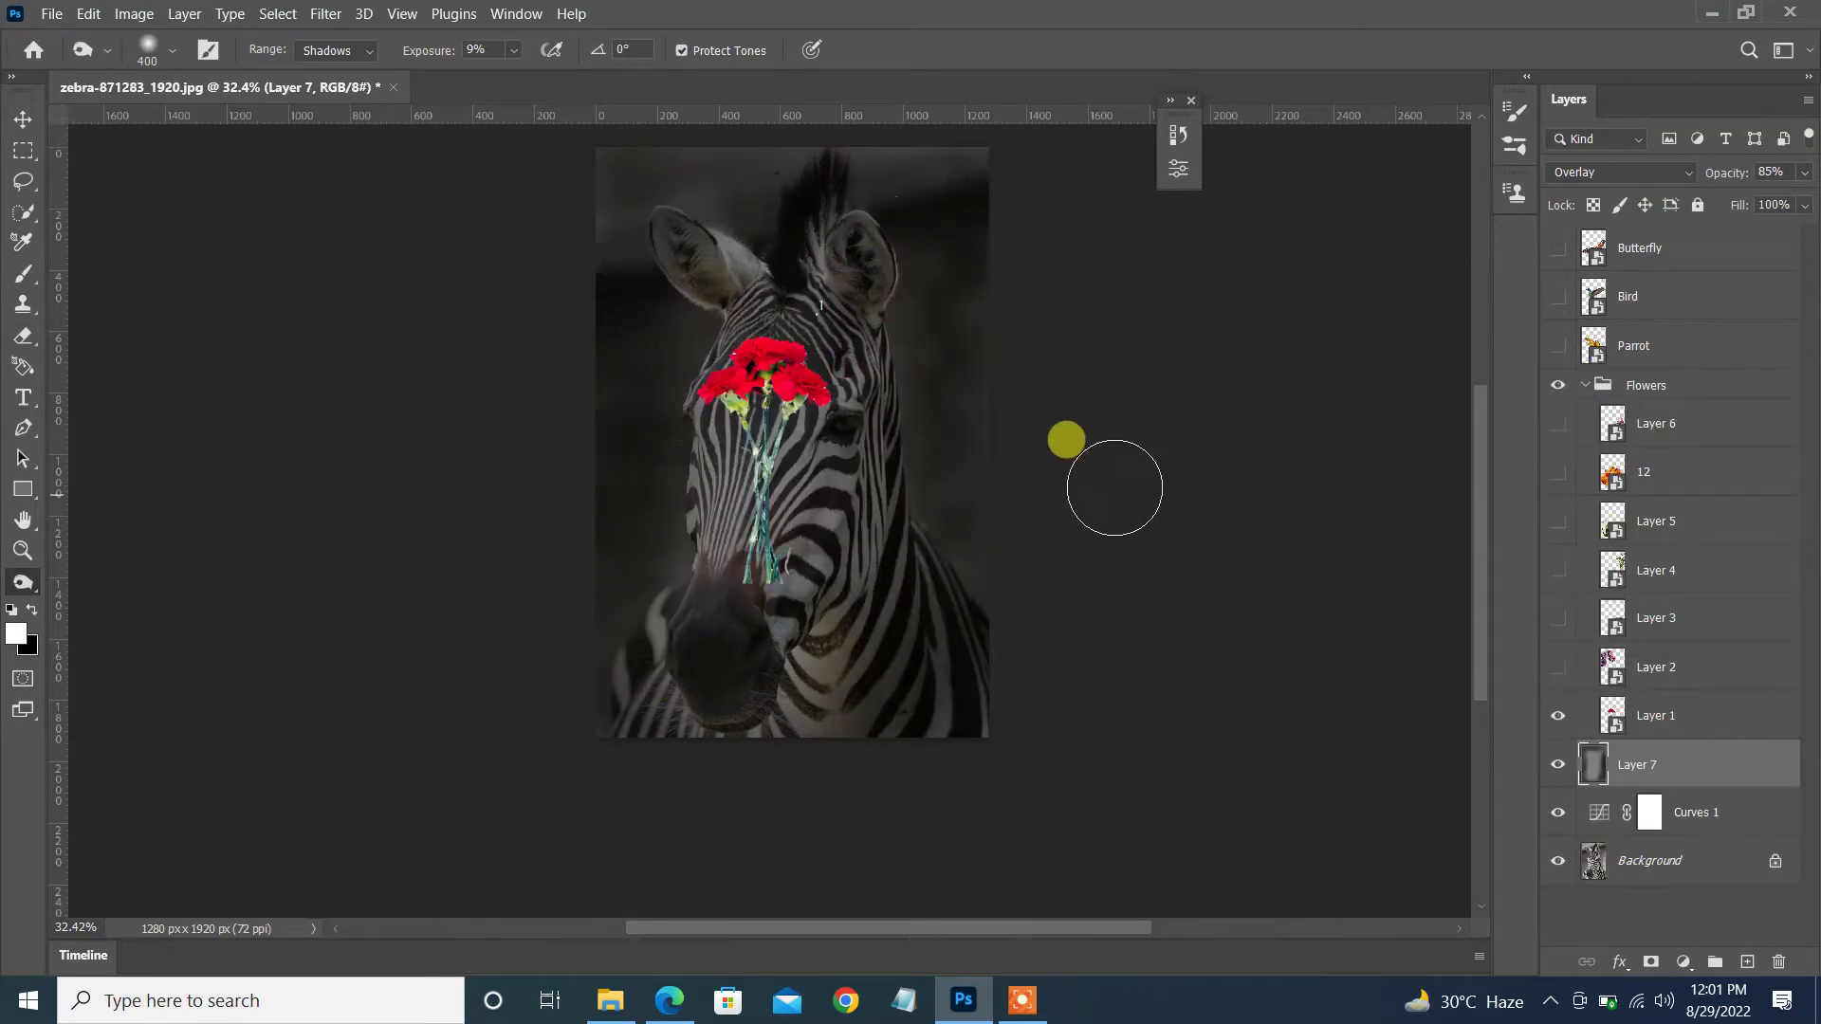
{"action": "left_click", "coordinate": [1557, 666]}
{"action": "left_click", "coordinate": [1557, 715]}
{"action": "key", "text": "v"}
{"action": "left_click_drag", "start_coordinate": [638, 236], "coordinate": [654, 213]}
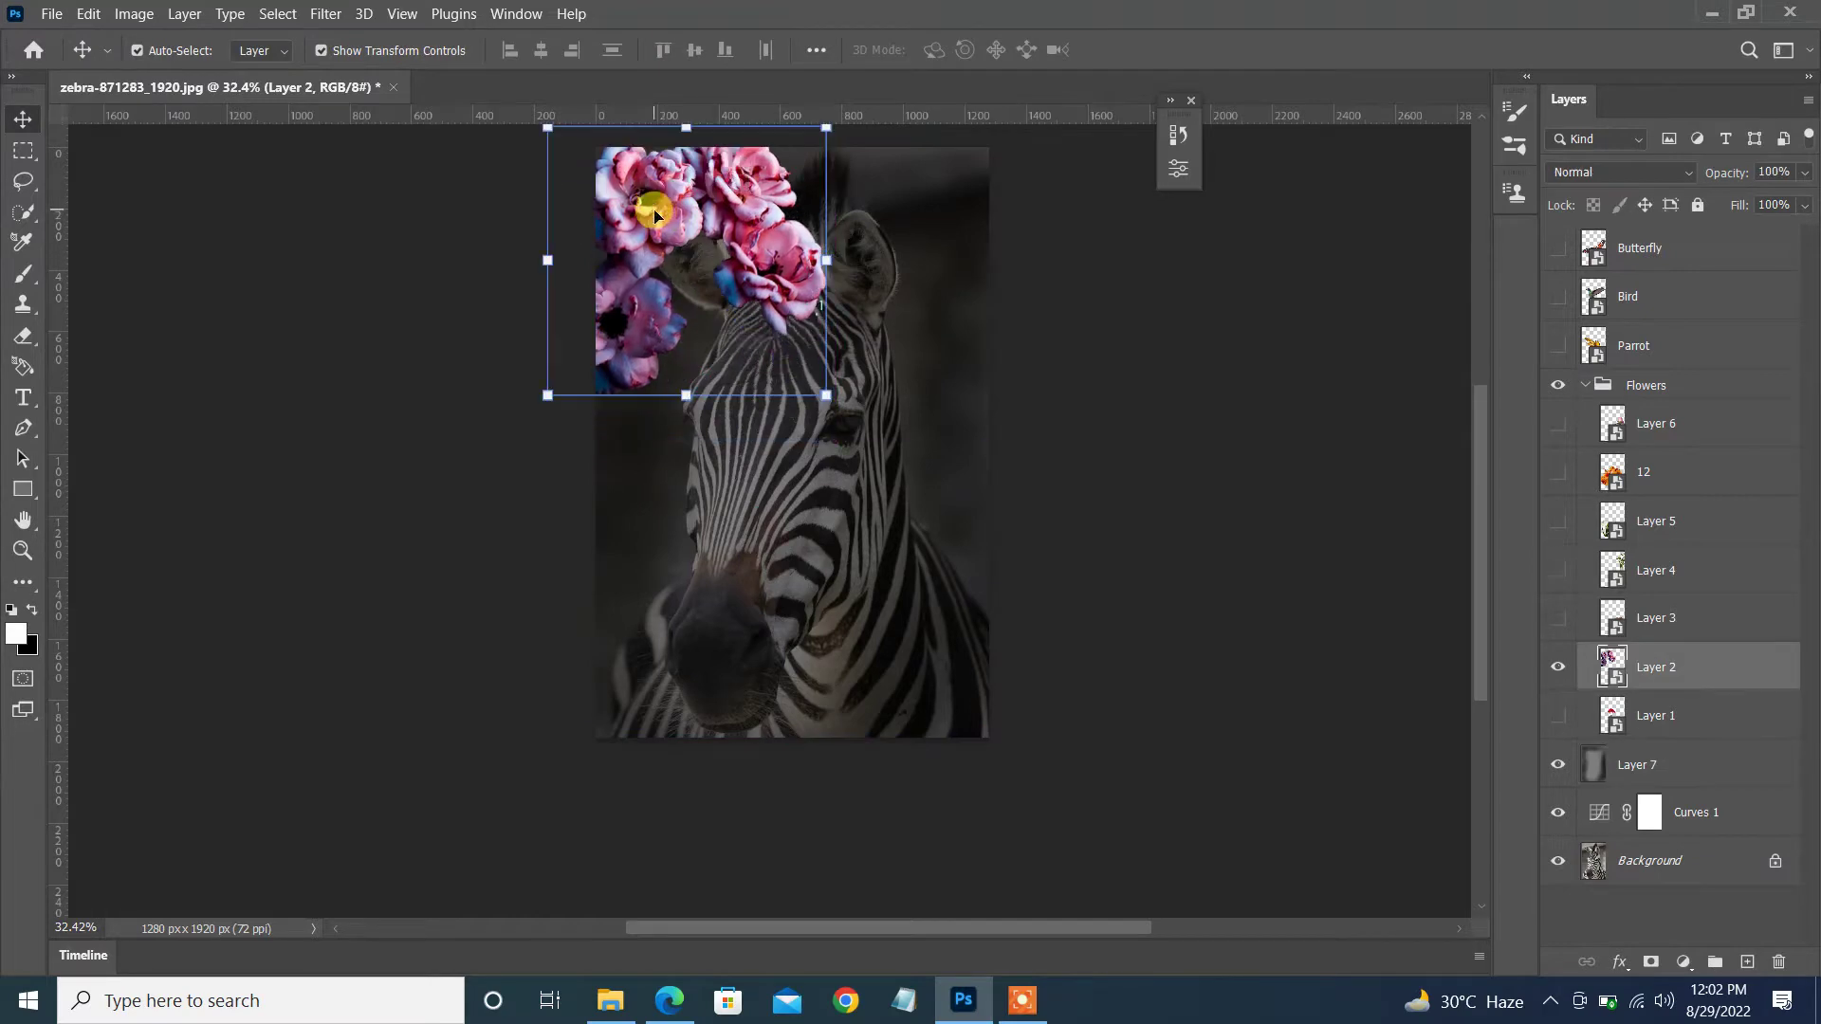
{"action": "mouse_move", "coordinate": [826, 394]}
{"action": "left_mouse_down"}
{"action": "mouse_move", "coordinate": [710, 270]}
{"action": "mouse_move", "coordinate": [739, 305]}
{"action": "left_mouse_up"}
{"action": "left_click", "coordinate": [1172, 55]}
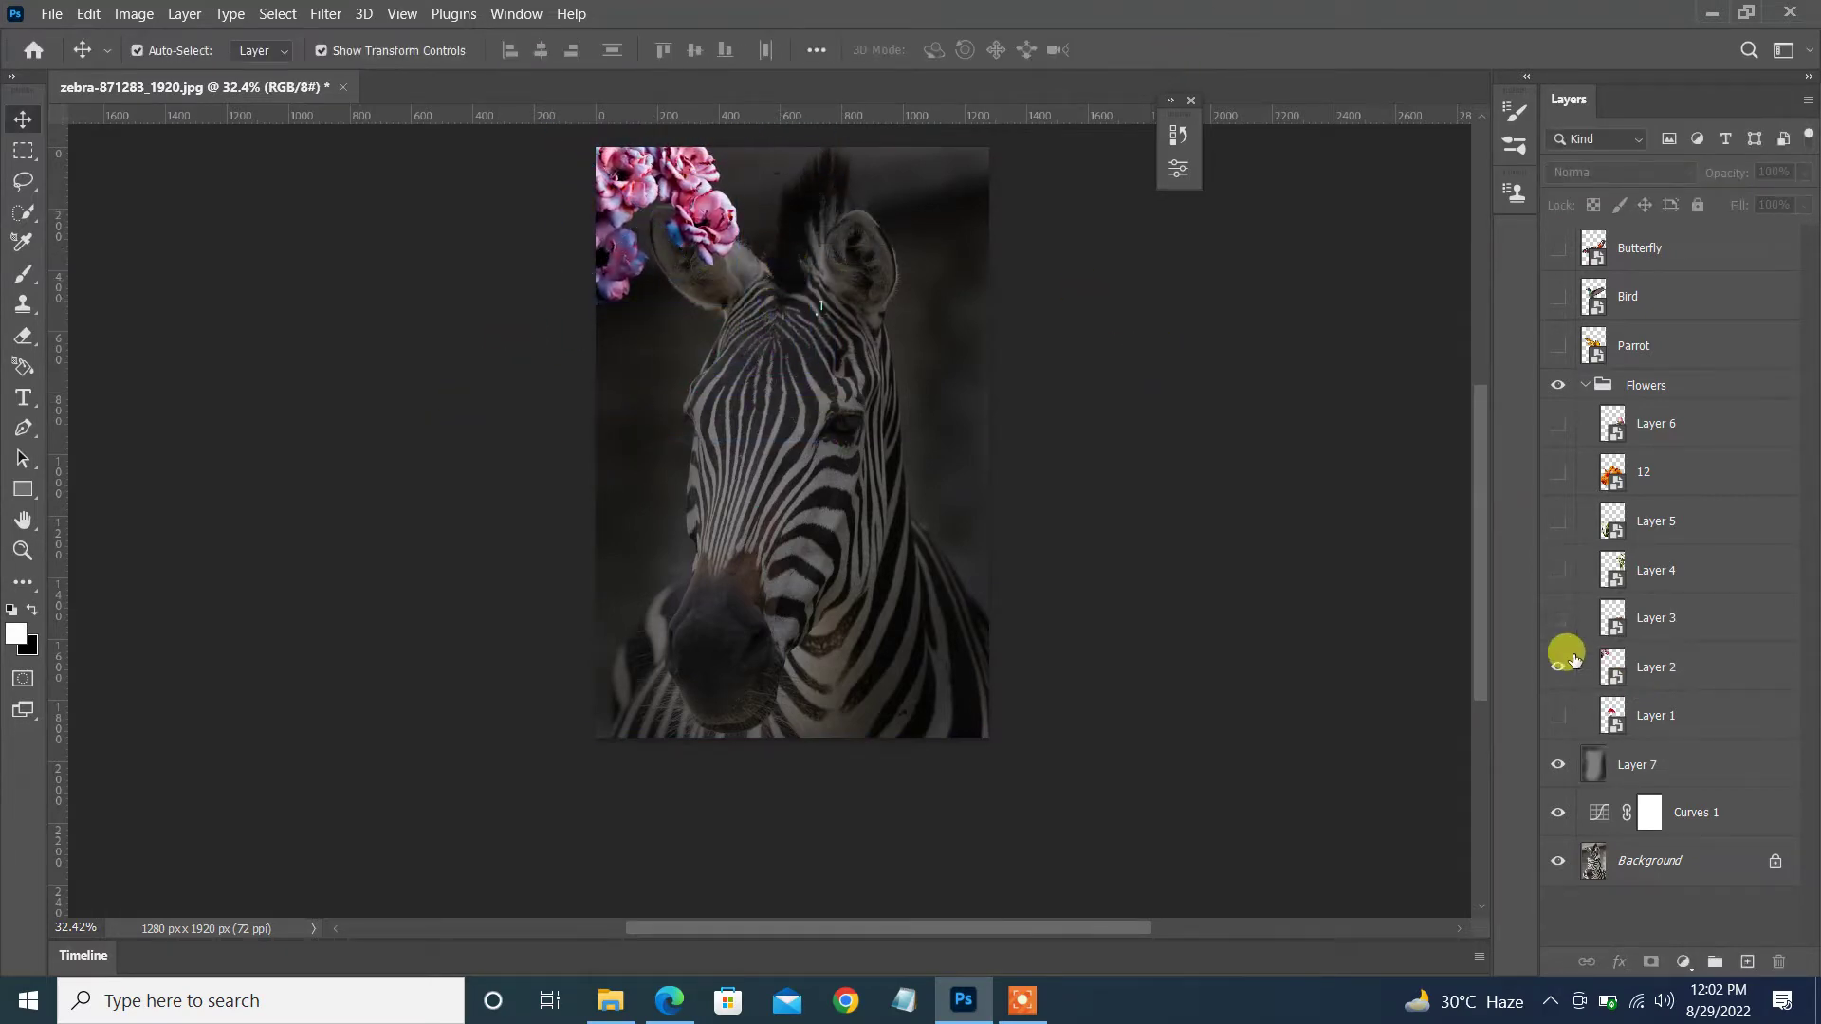
{"action": "left_click", "coordinate": [1557, 618]}
{"action": "mouse_move", "coordinate": [894, 545]}
{"action": "left_mouse_down"}
{"action": "mouse_move", "coordinate": [935, 248]}
{"action": "mouse_move", "coordinate": [954, 249]}
{"action": "left_mouse_up"}
- Show the Layer 4 lily, rotate it and position it at the bottom-right
{"action": "left_click", "coordinate": [1557, 570]}
{"action": "left_click", "coordinate": [952, 358]}
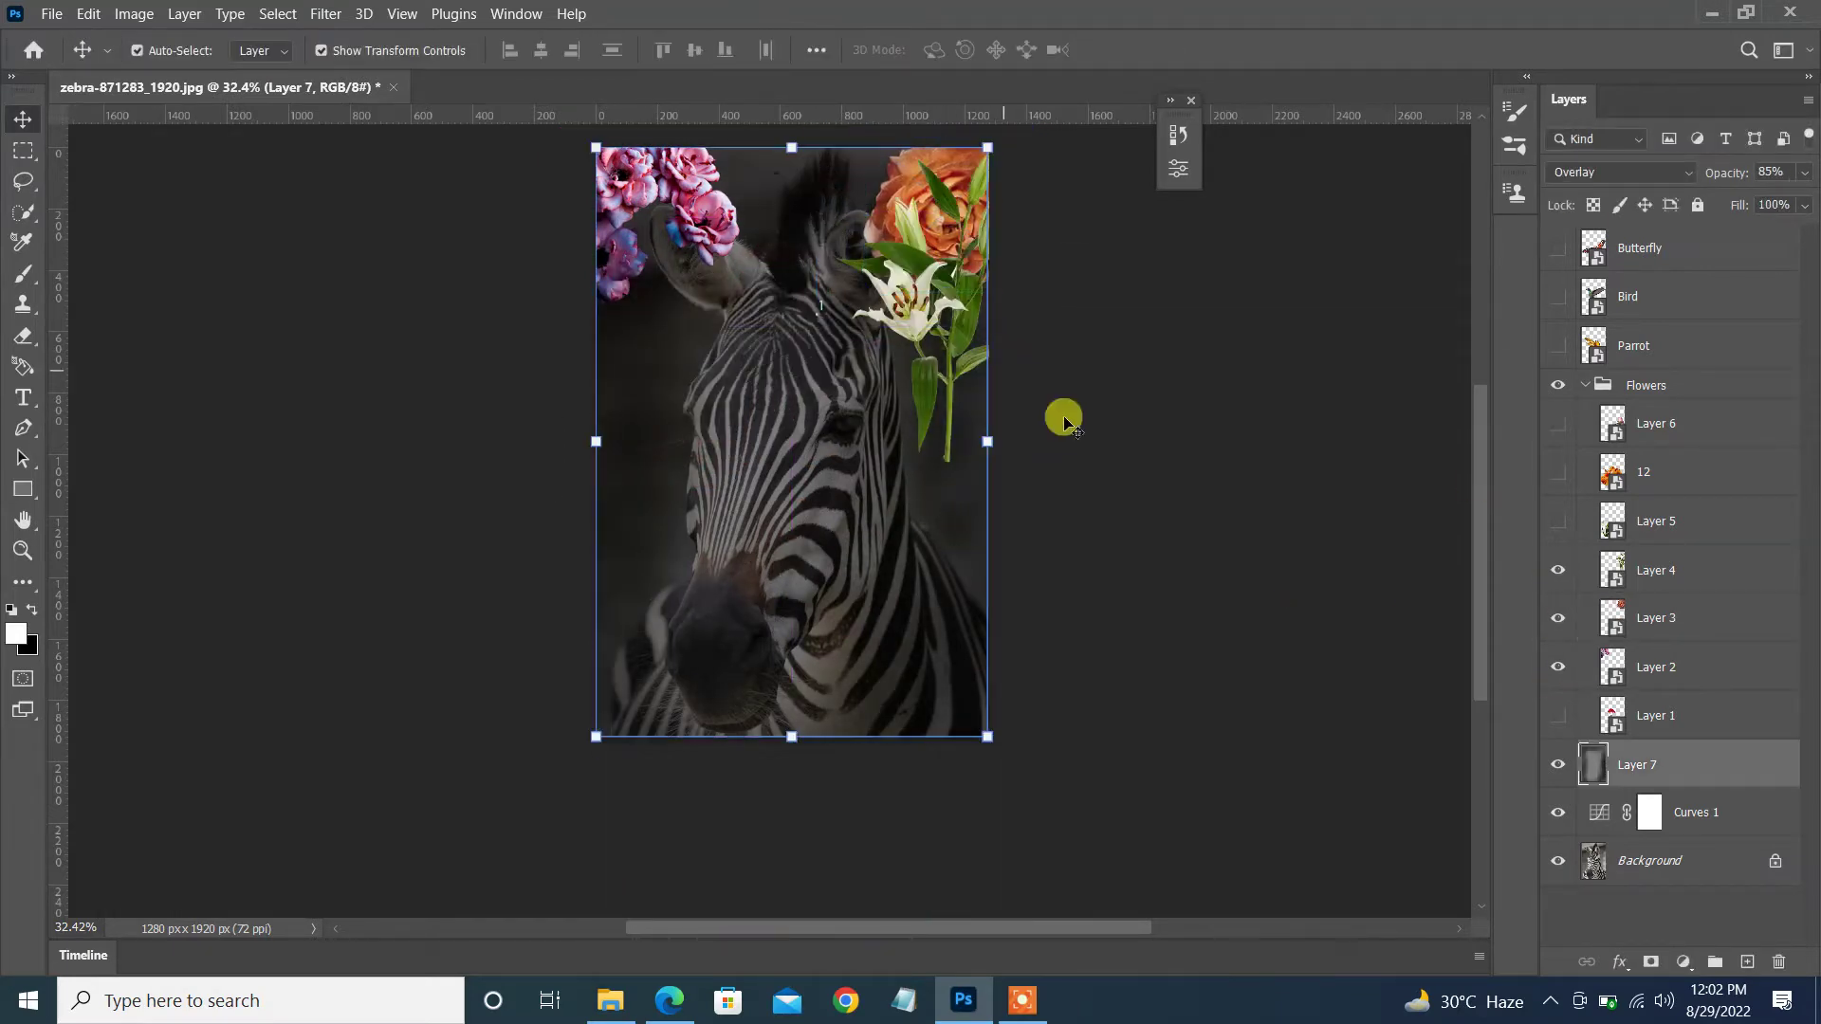
{"action": "left_click", "coordinate": [1655, 570]}
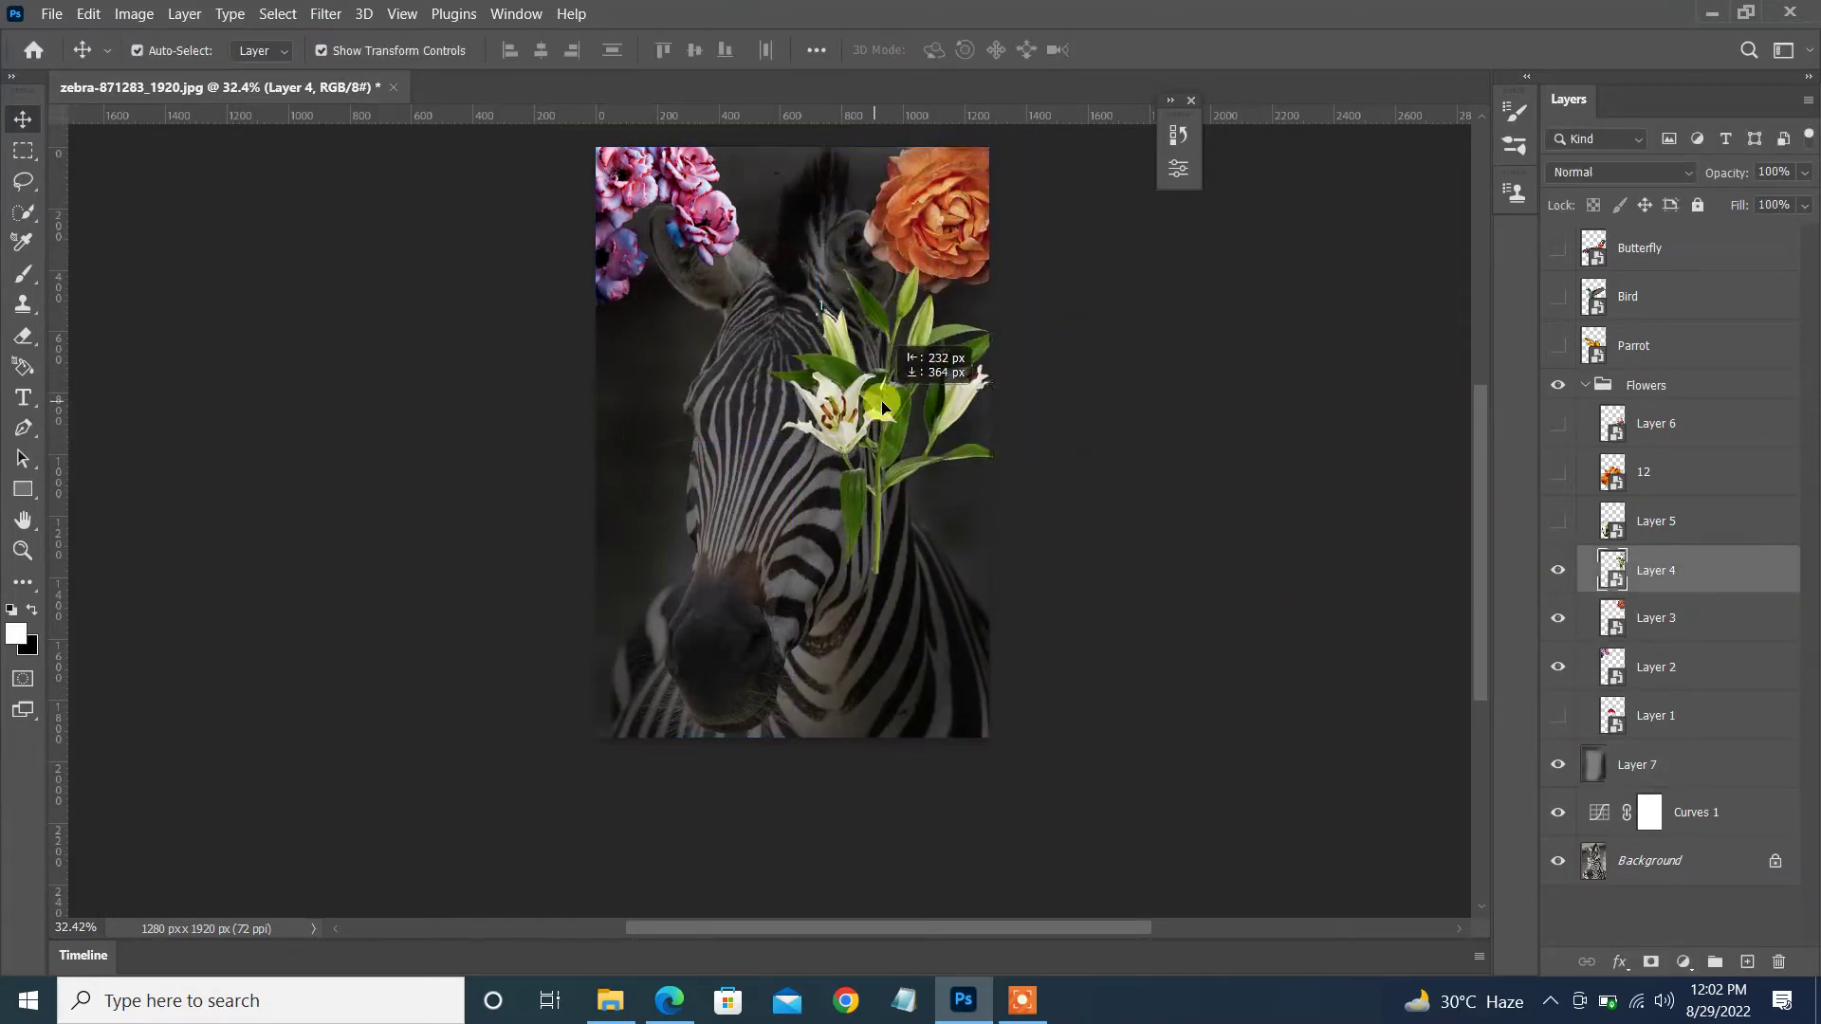
{"action": "left_click_drag", "start_coordinate": [1048, 569], "coordinate": [1133, 541]}
{"action": "mouse_move", "coordinate": [877, 498]}
{"action": "left_mouse_down"}
{"action": "mouse_move", "coordinate": [930, 534]}
{"action": "mouse_move", "coordinate": [904, 808]}
{"action": "left_mouse_up"}
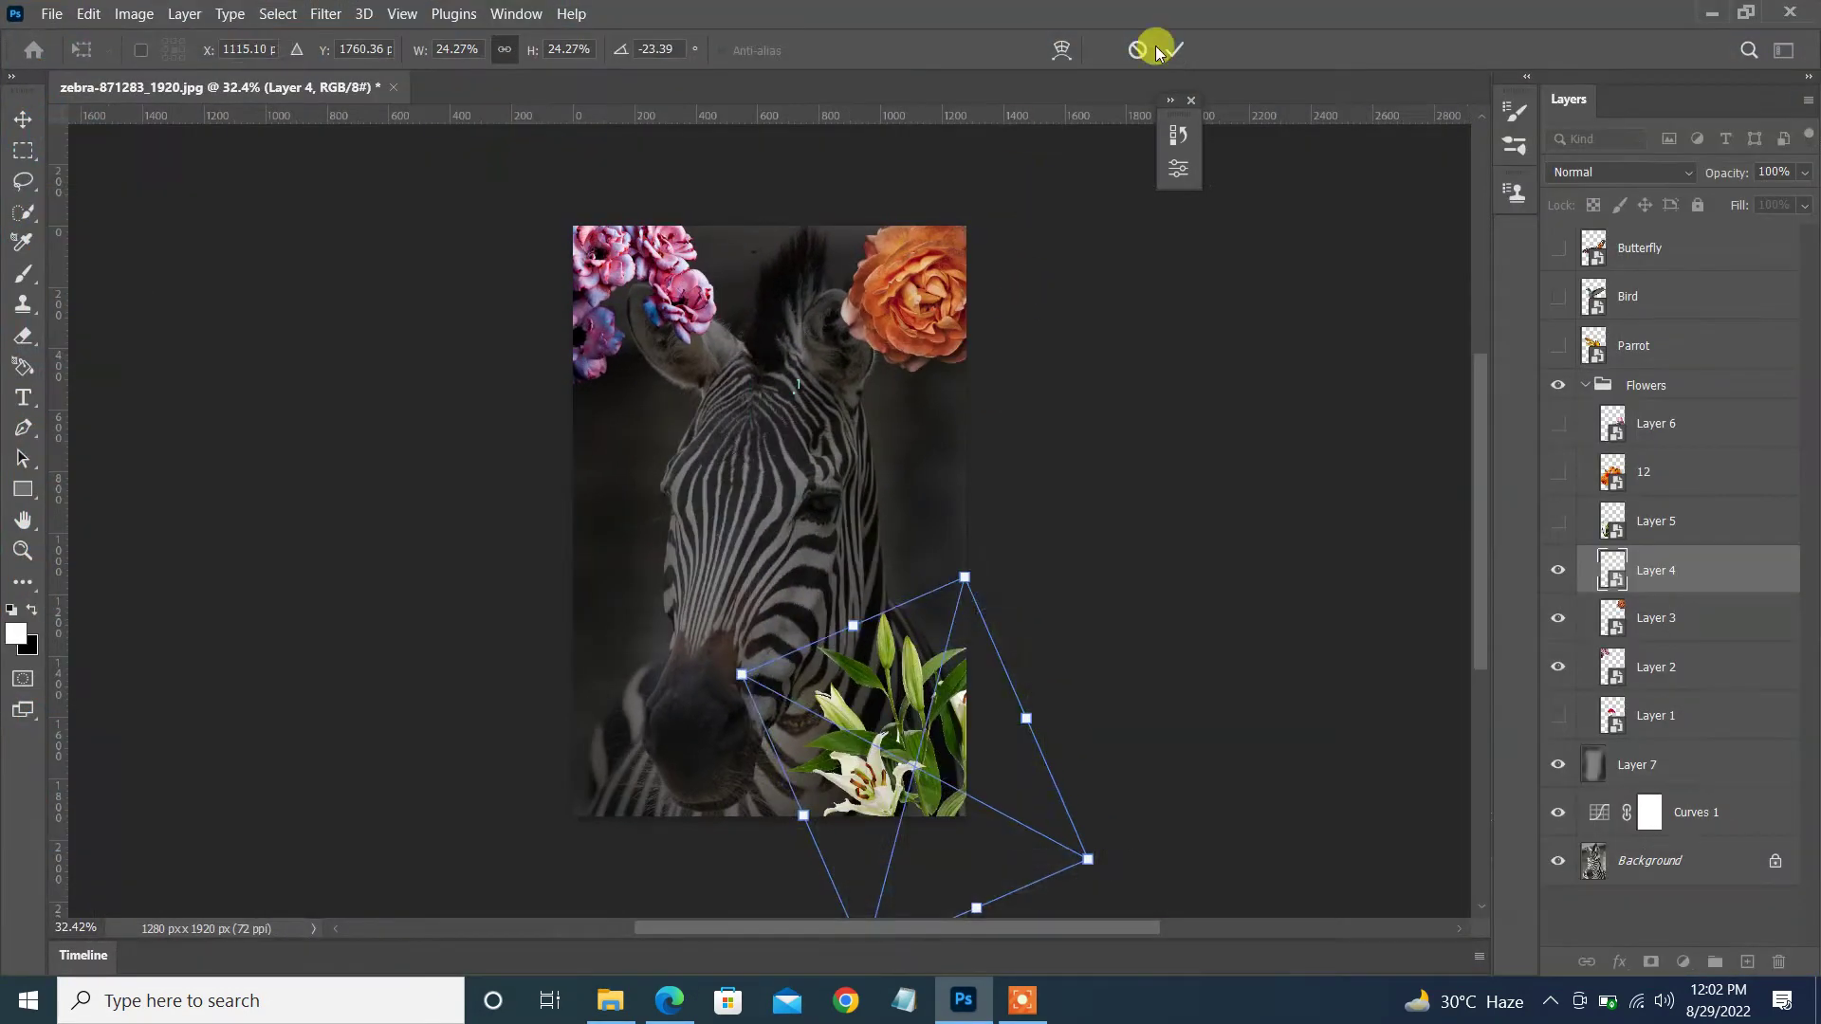
{"action": "left_click", "coordinate": [1157, 50]}
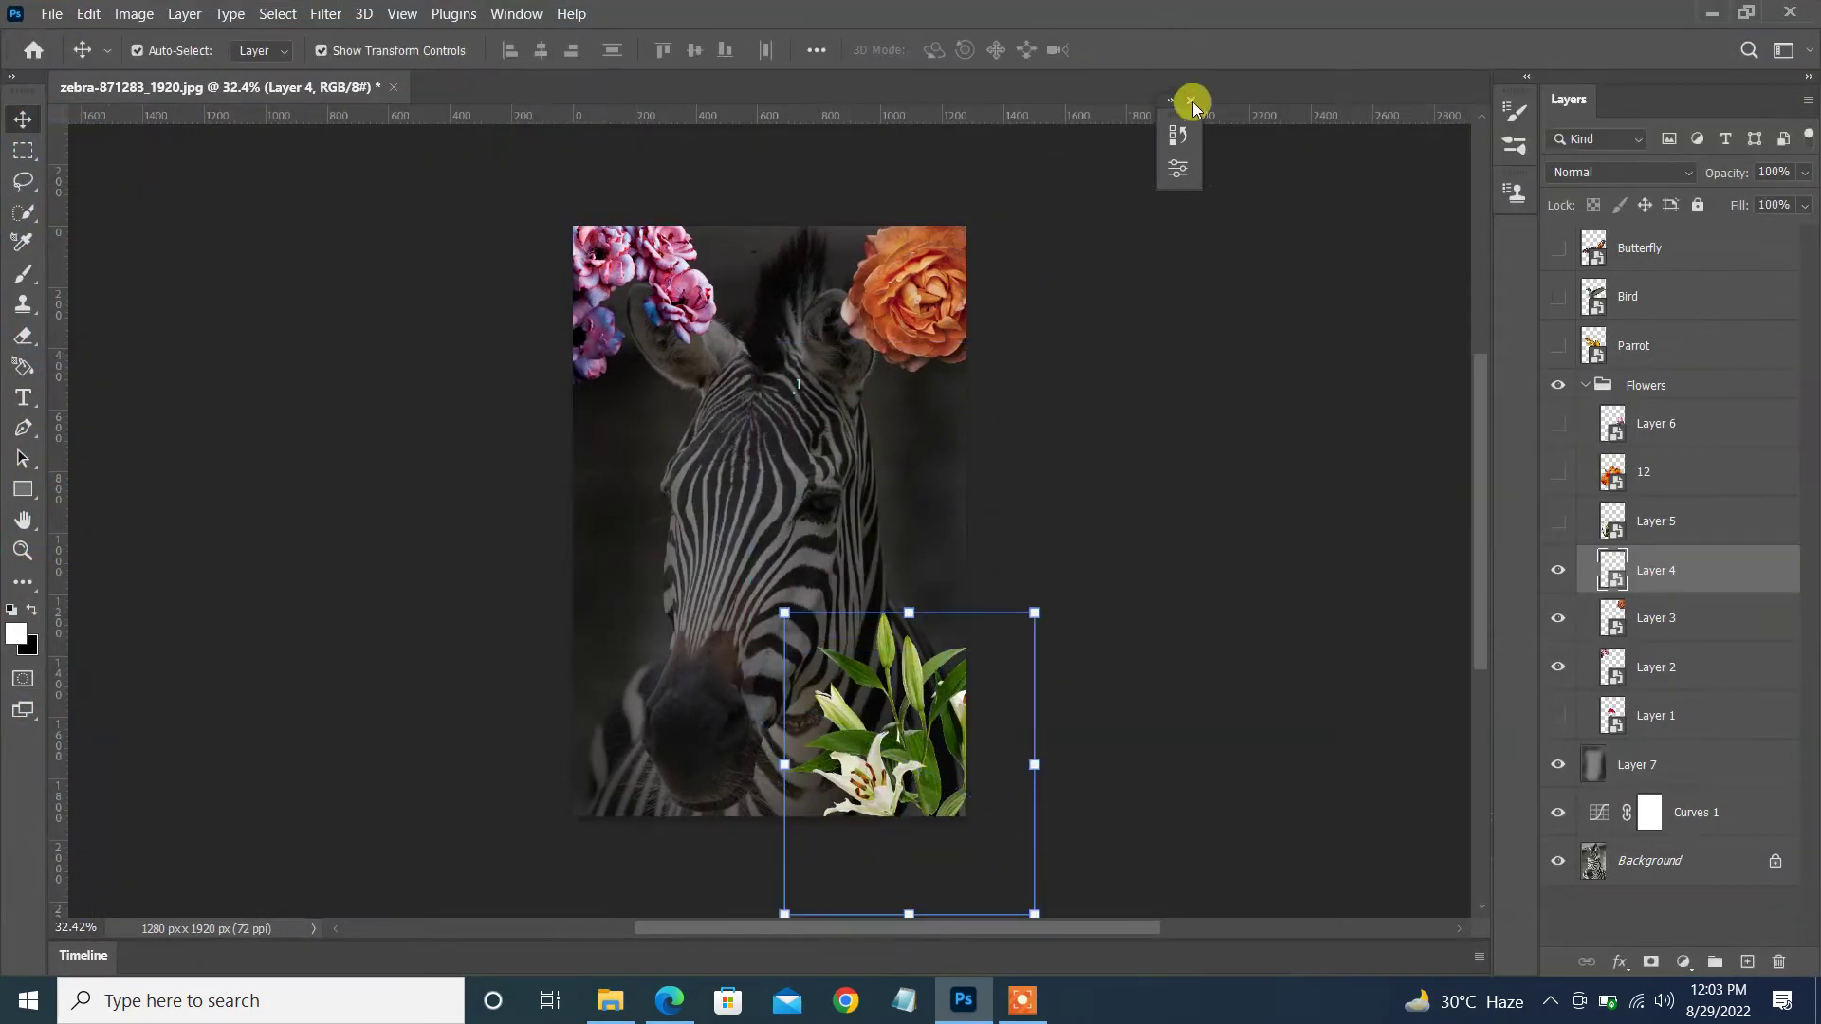
{"action": "key", "text": "ctrl+t"}
{"action": "left_click_drag", "start_coordinate": [1048, 896], "coordinate": [1005, 835]}
{"action": "left_click_drag", "start_coordinate": [881, 730], "coordinate": [897, 721]}
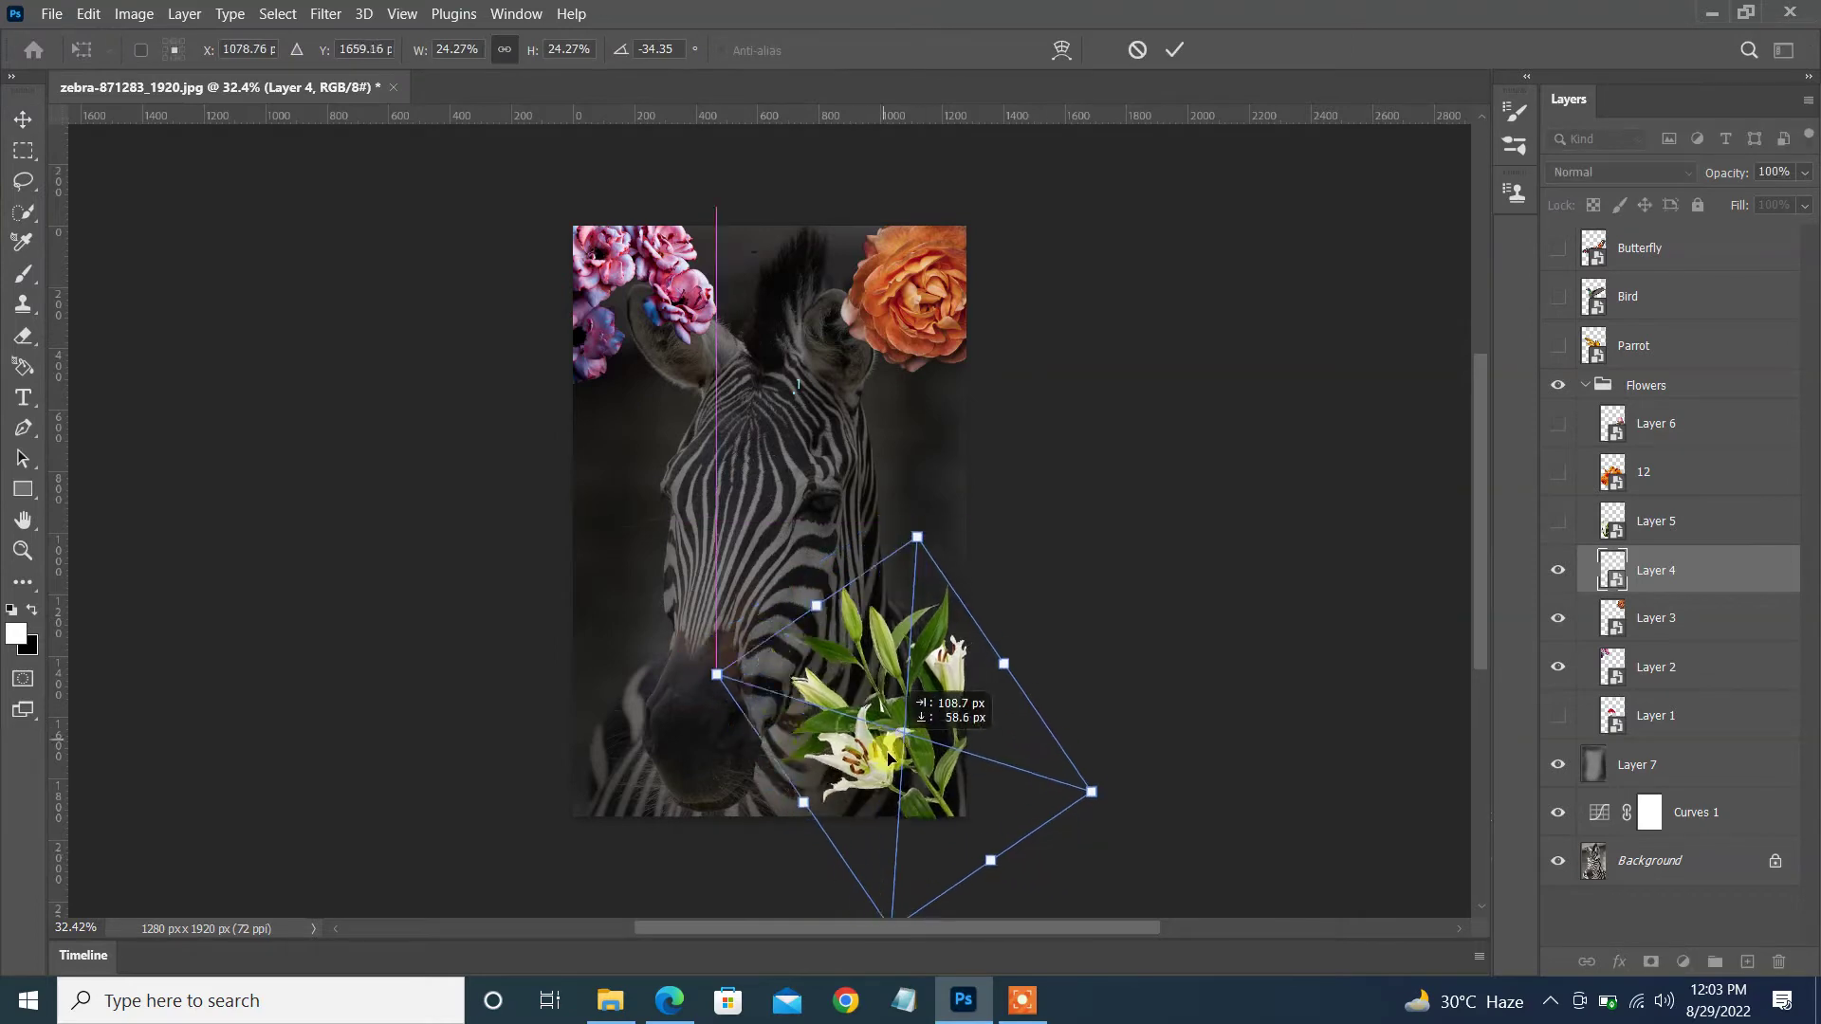
{"action": "left_click", "coordinate": [1173, 50]}
- Show Layer 5's white flowers, shrink and turn them upright, and move them to the left edge
{"action": "left_click", "coordinate": [1558, 520]}
{"action": "left_click", "coordinate": [1655, 521]}
{"action": "key", "text": "ctrl+t"}
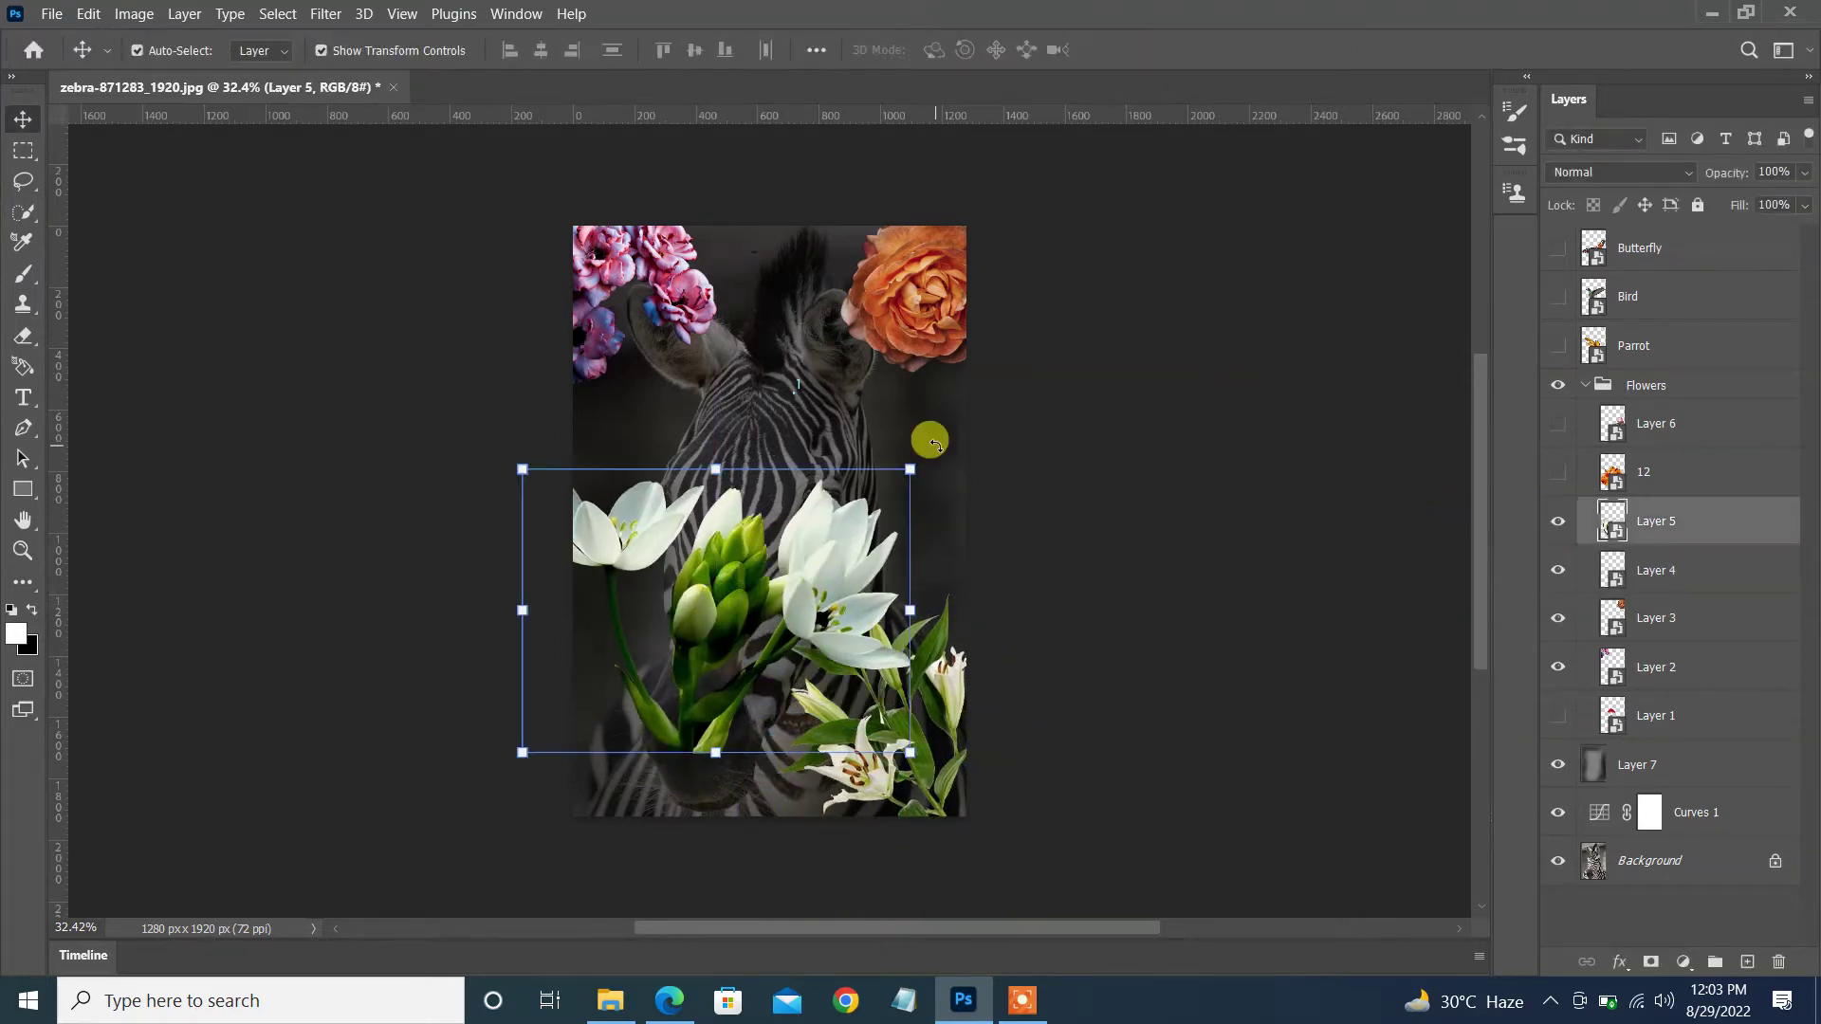
{"action": "mouse_move", "coordinate": [927, 436]}
{"action": "left_mouse_down"}
{"action": "mouse_move", "coordinate": [897, 631]}
{"action": "mouse_move", "coordinate": [645, 593]}
{"action": "mouse_move", "coordinate": [626, 446]}
{"action": "left_mouse_up"}
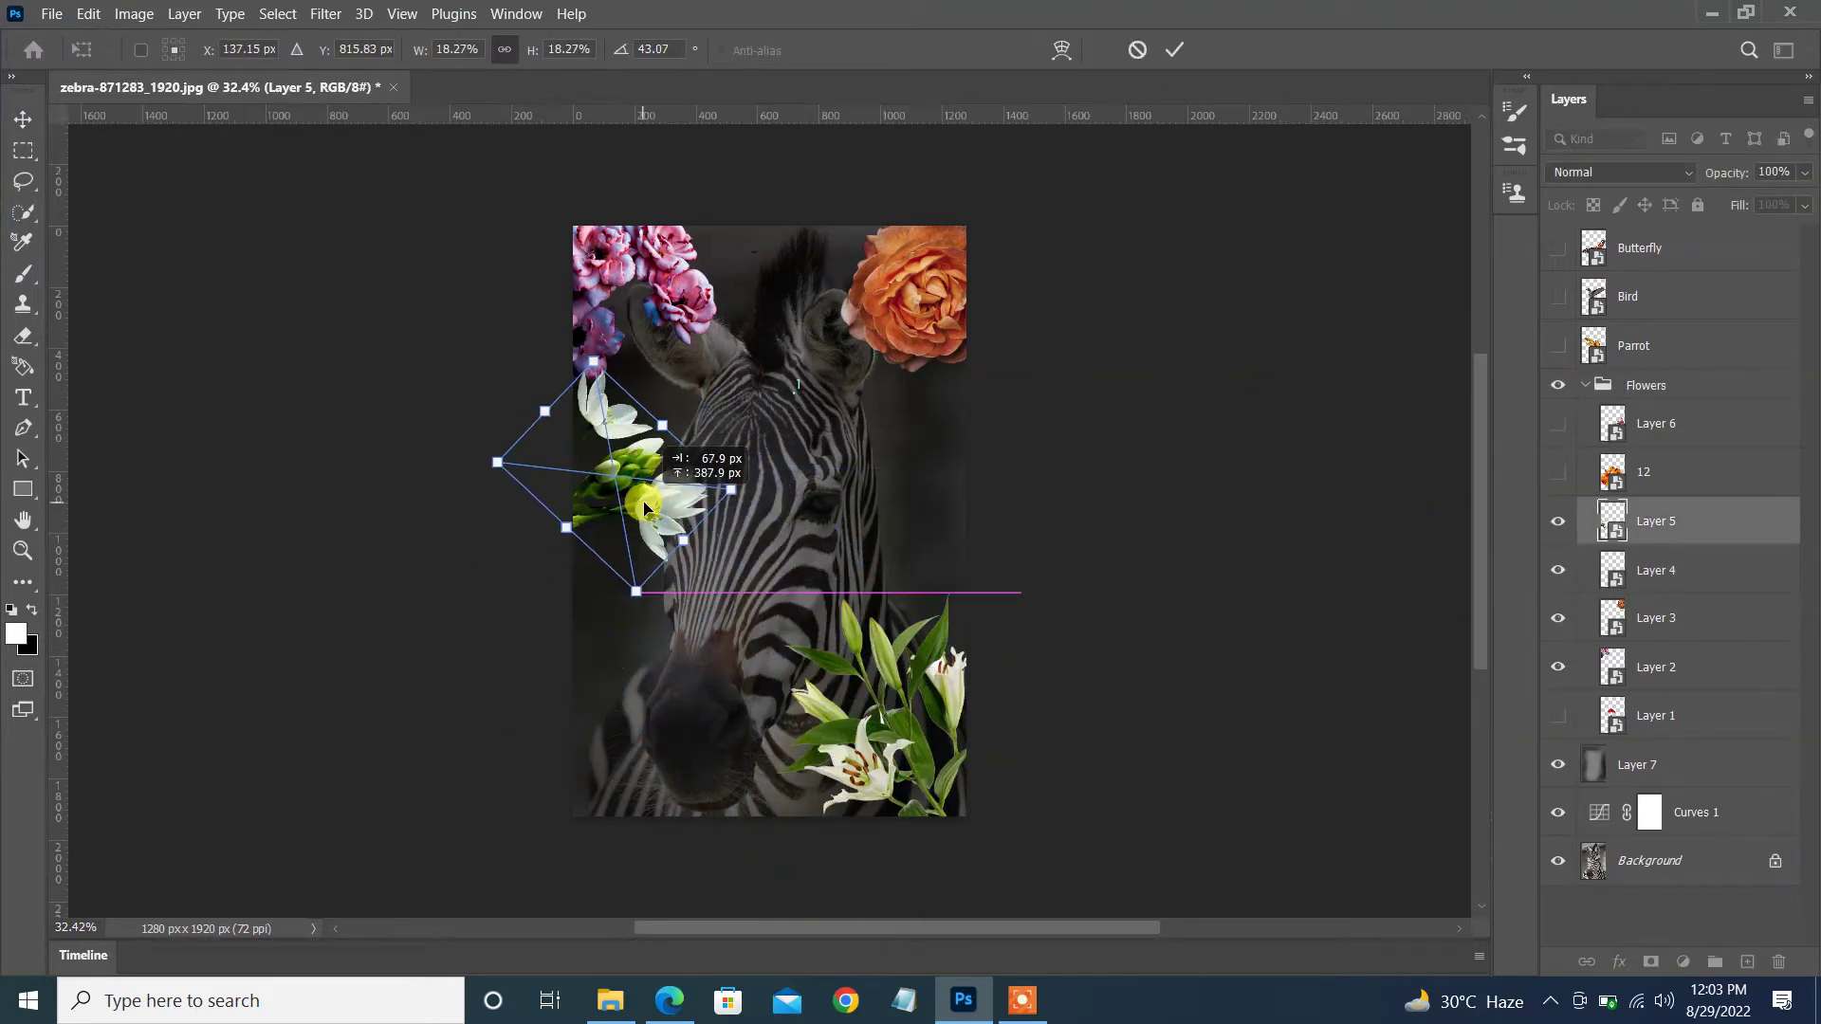
{"action": "left_click_drag", "start_coordinate": [706, 569], "coordinate": [547, 607]}
{"action": "left_click_drag", "start_coordinate": [626, 474], "coordinate": [607, 431]}
{"action": "left_click", "coordinate": [1173, 51]}
- Show the layer 12 hibiscus, rotate and shrink it, and place it beside the zebra's neck
{"action": "left_click", "coordinate": [1558, 471]}
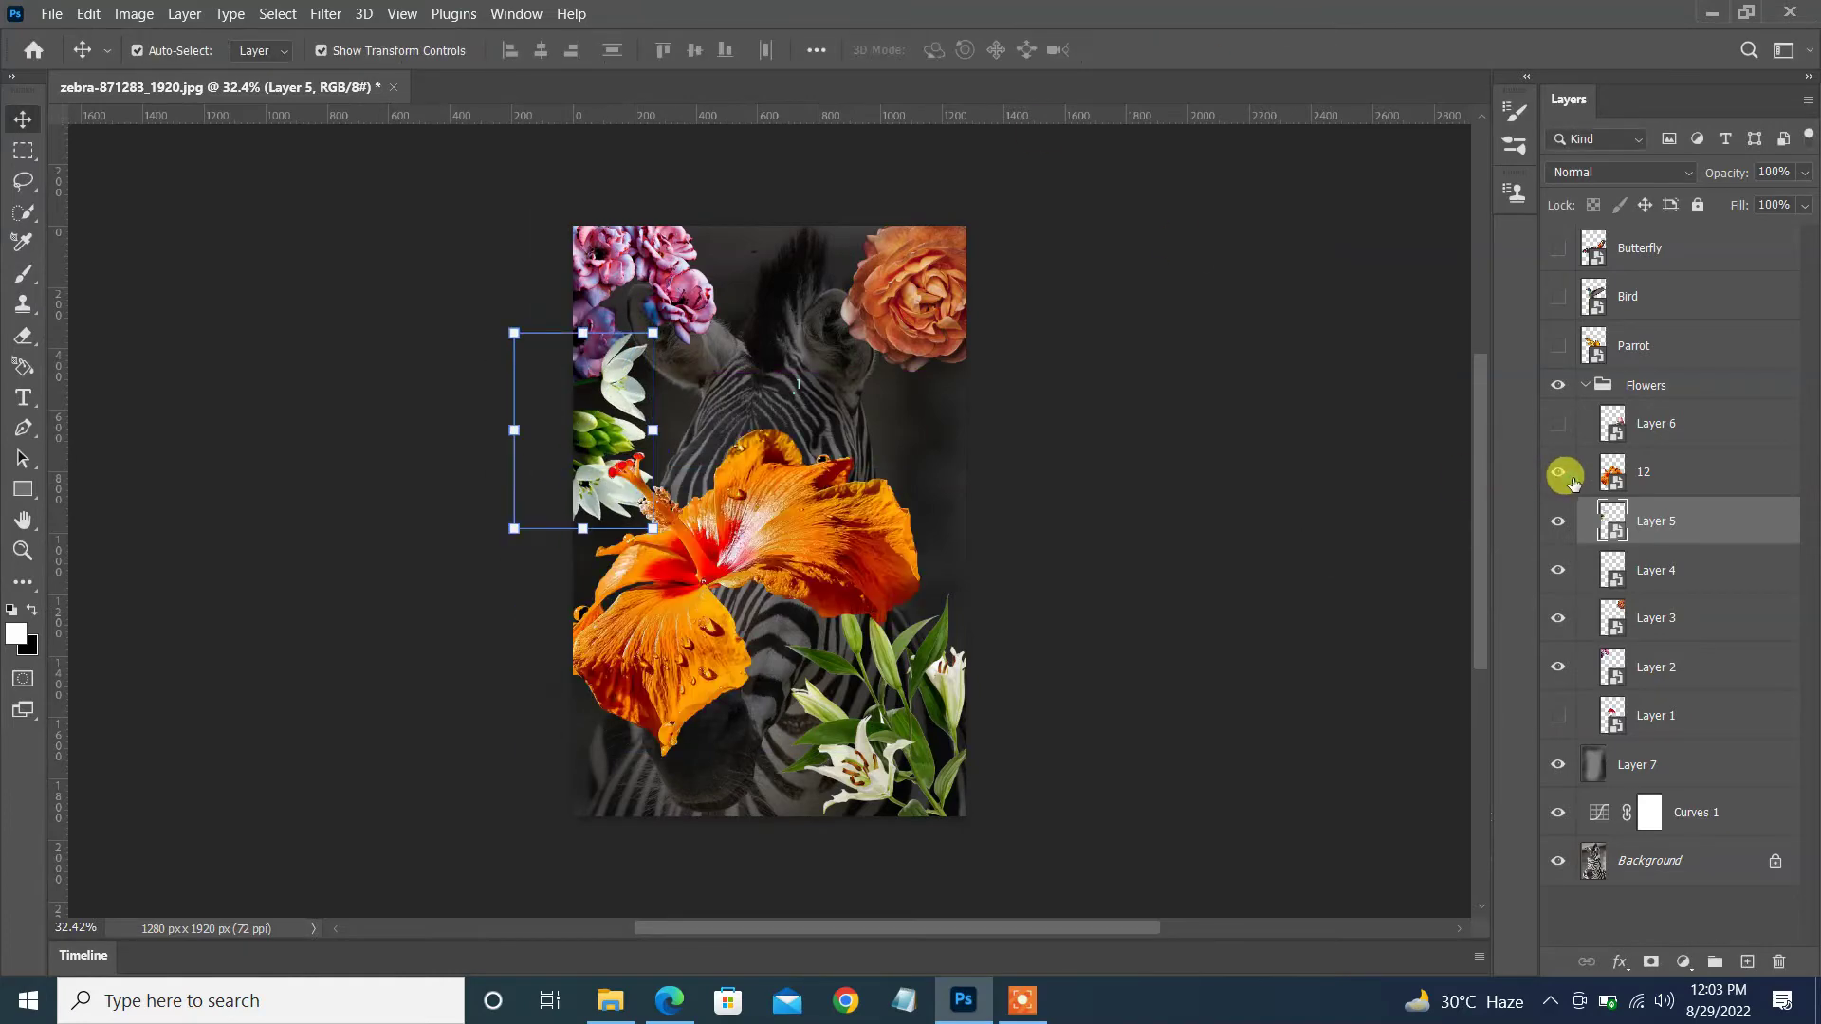
{"action": "left_click", "coordinate": [929, 486]}
{"action": "left_click_drag", "start_coordinate": [968, 406], "coordinate": [841, 353]}
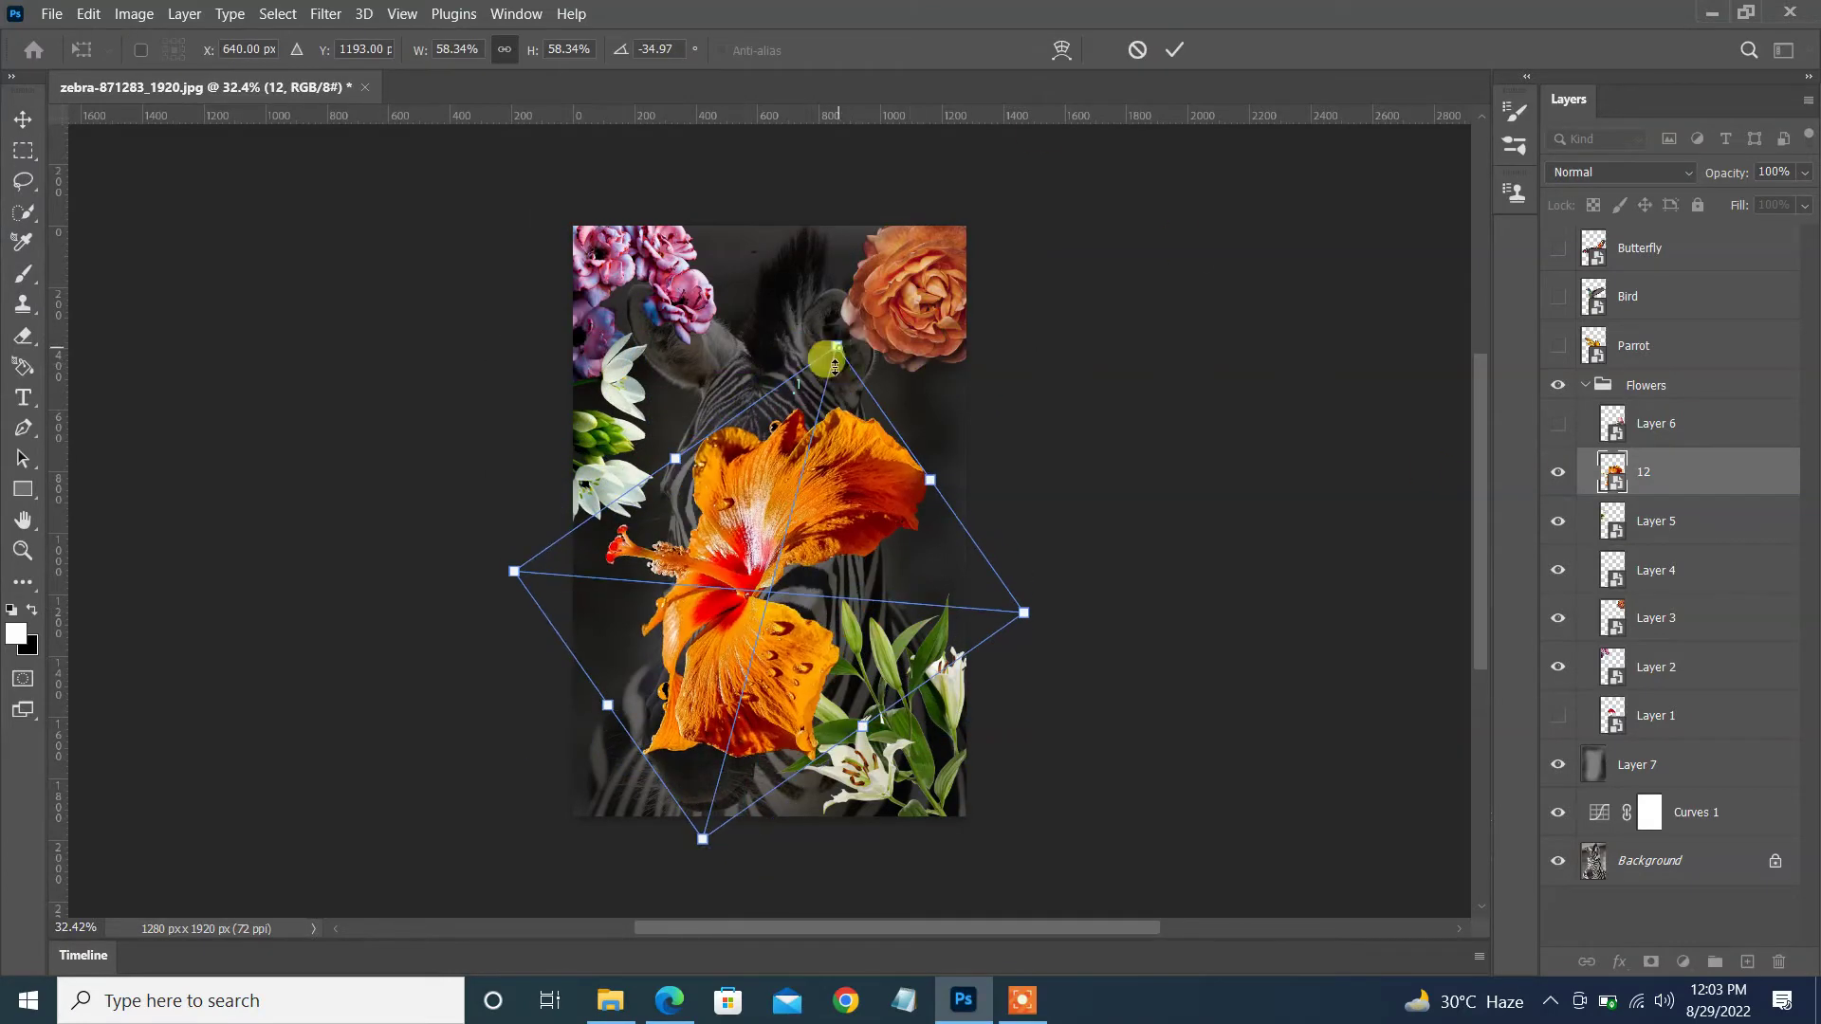
{"action": "left_click_drag", "start_coordinate": [725, 480], "coordinate": [920, 579]}
{"action": "left_click", "coordinate": [1173, 50]}
{"action": "left_click", "coordinate": [1170, 195]}
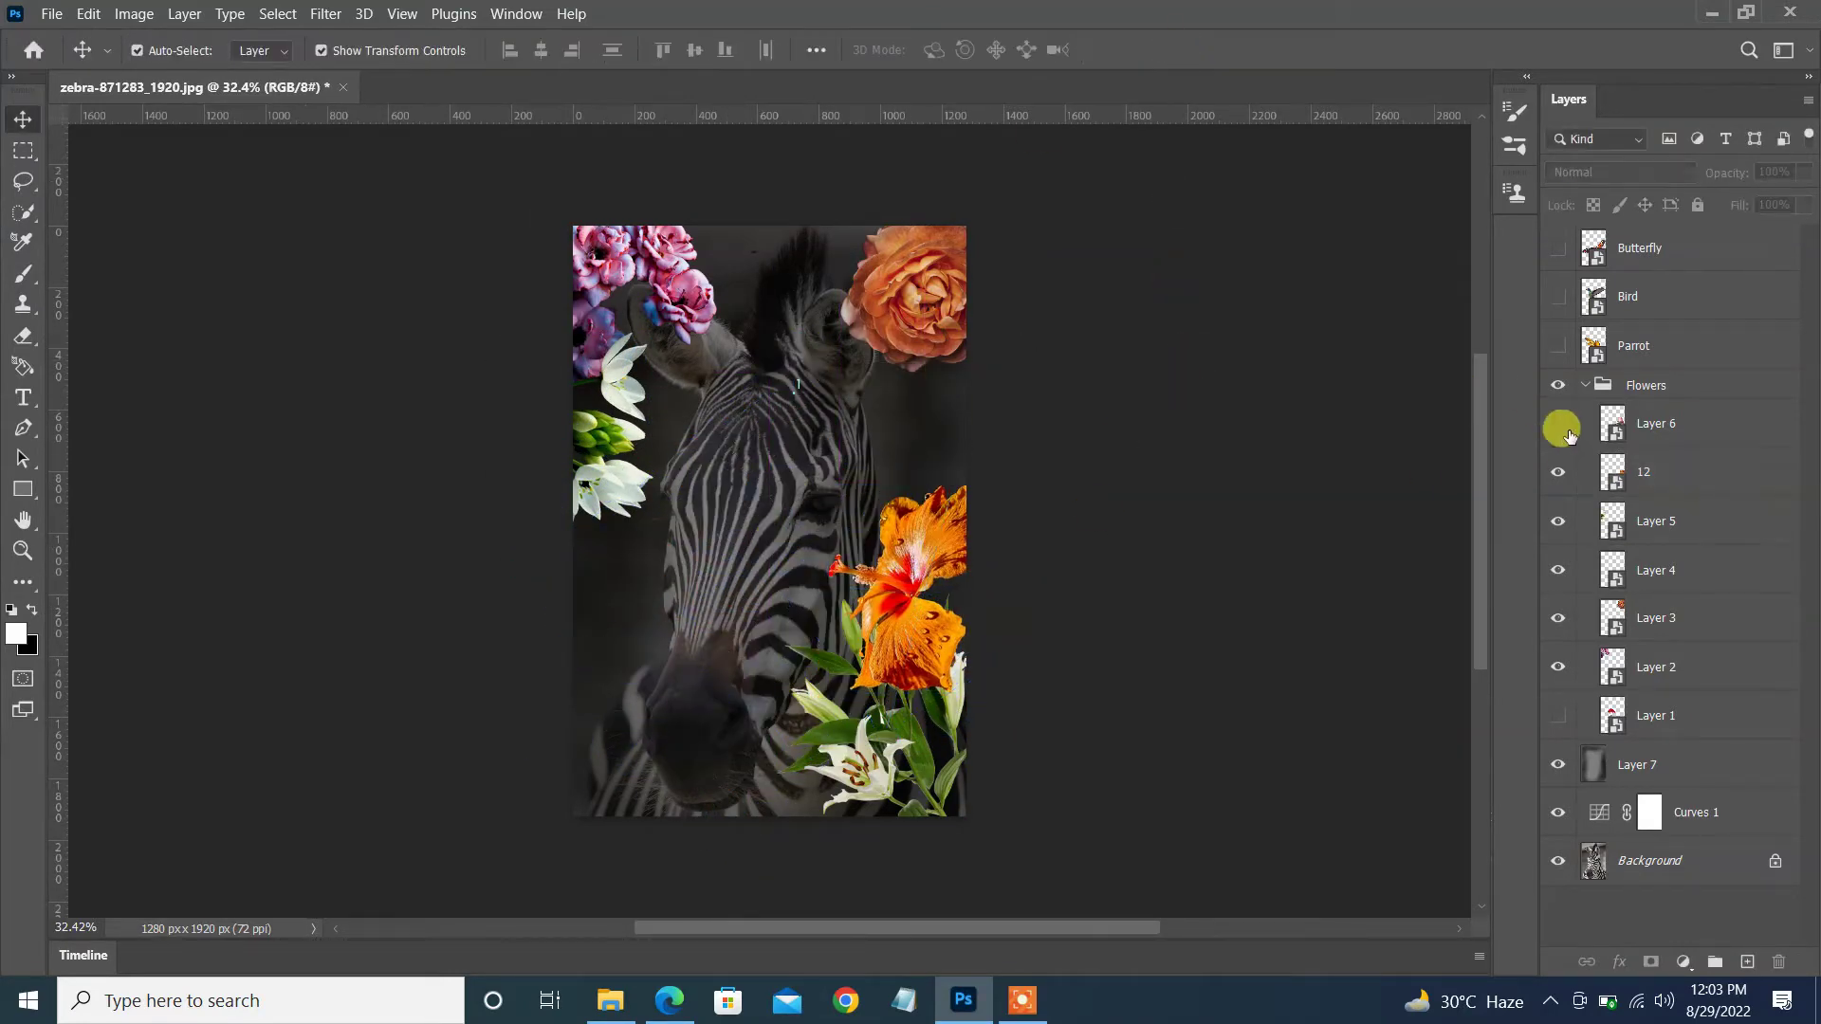
- Show Layer 6's pink flower, hide the carnations, and tilt the flower onto the bottom edge under the muzzle
{"action": "left_click", "coordinate": [1558, 422]}
{"action": "left_click_drag", "start_coordinate": [892, 516], "coordinate": [785, 588]}
{"action": "left_click", "coordinate": [1558, 715]}
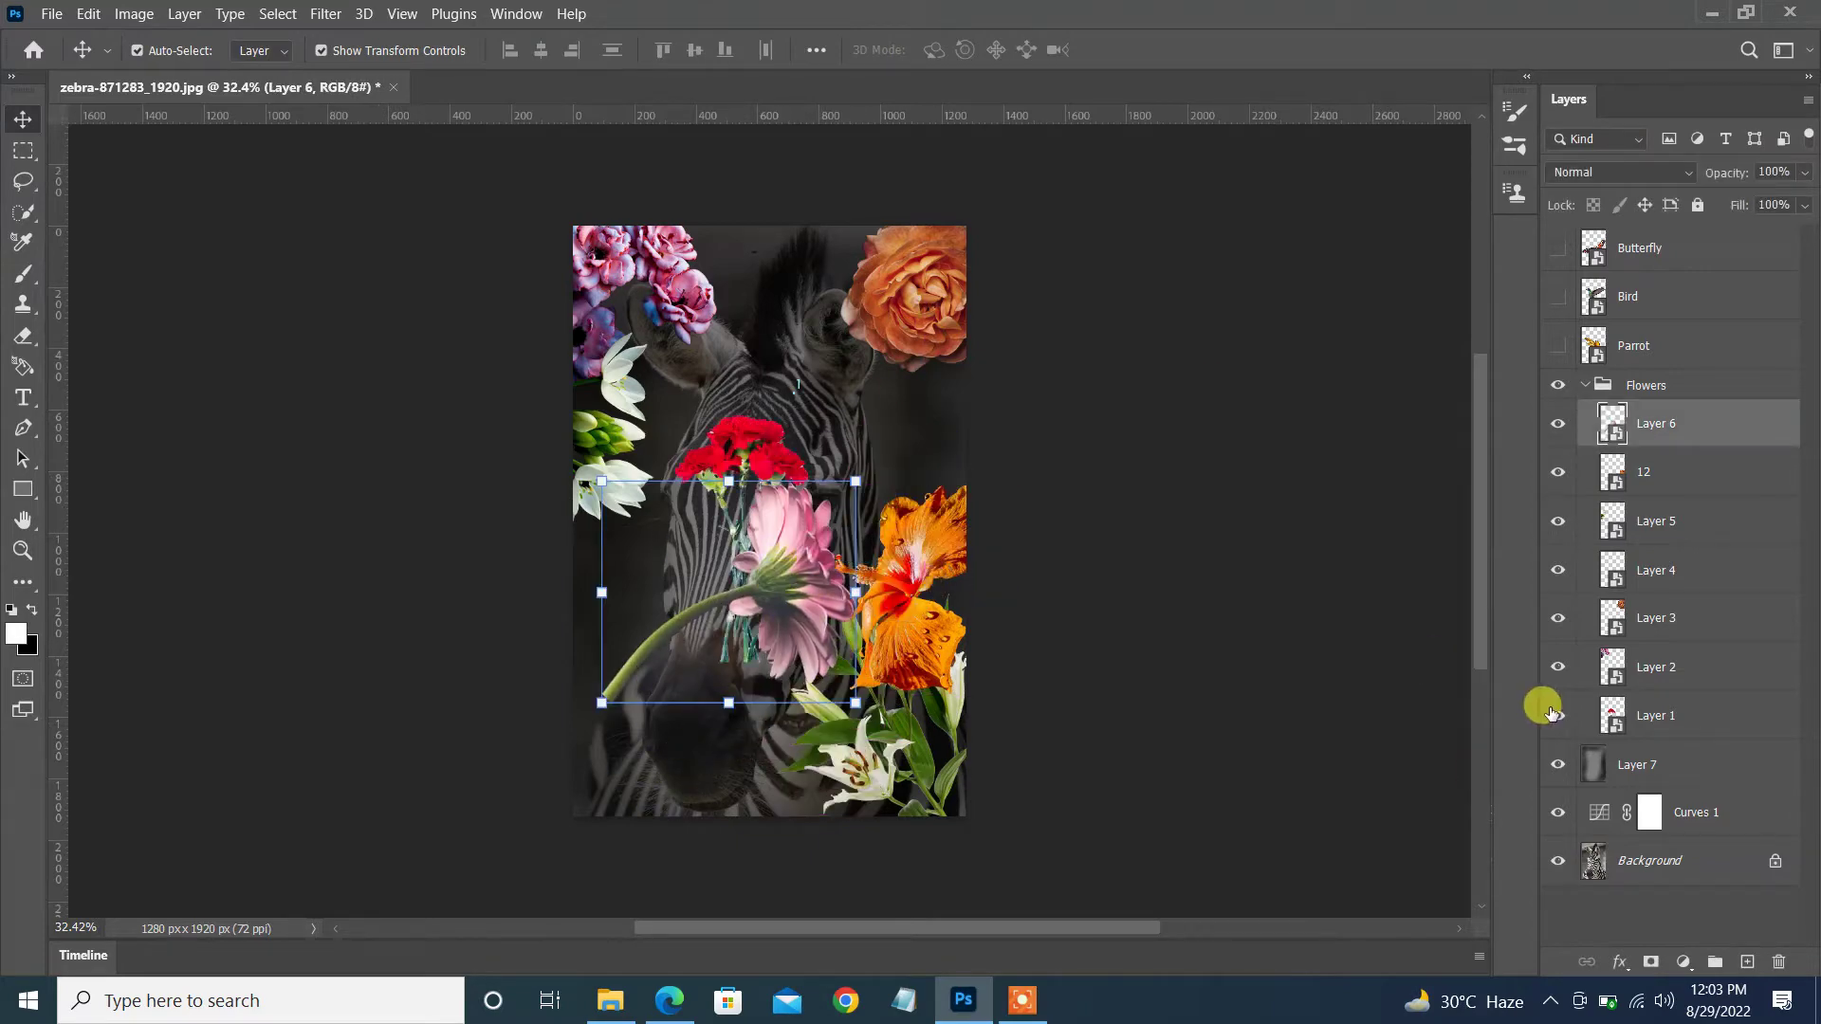
{"action": "left_click", "coordinate": [1558, 715]}
{"action": "key", "text": "ctrl+t"}
{"action": "left_click_drag", "start_coordinate": [868, 716], "coordinate": [825, 758]}
{"action": "left_click_drag", "start_coordinate": [730, 616], "coordinate": [786, 797]}
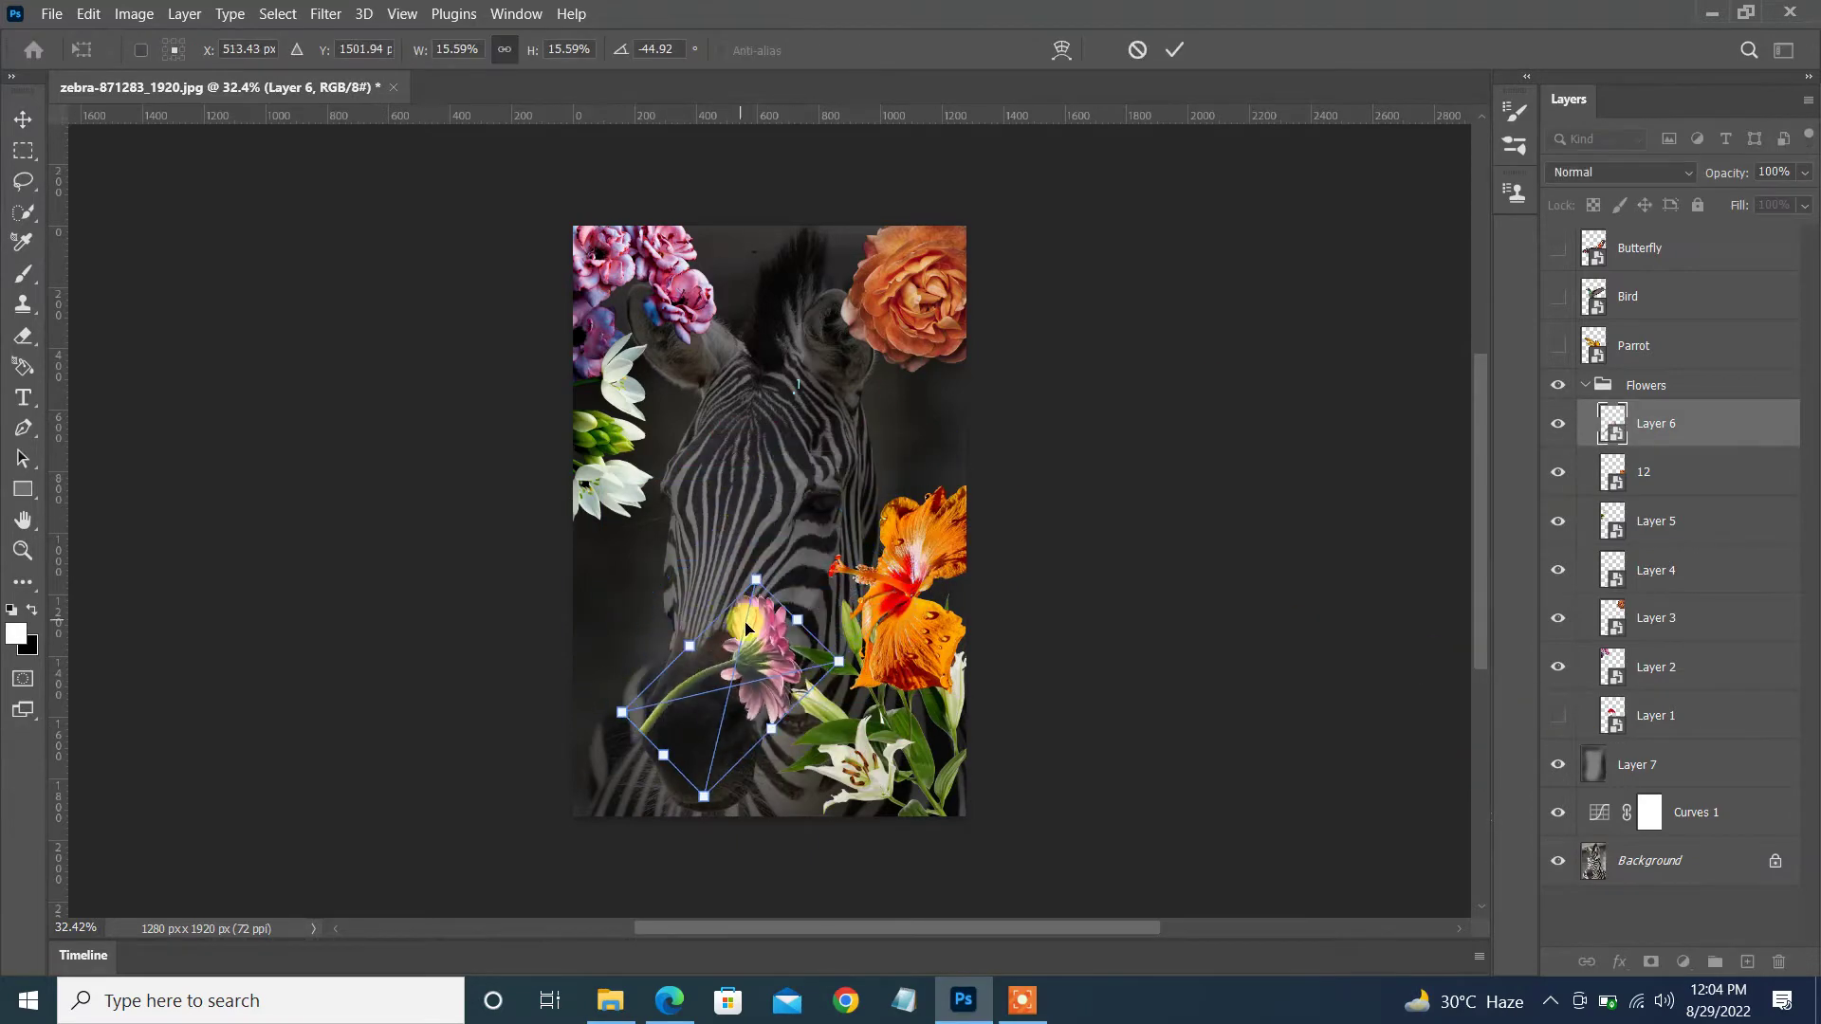
{"action": "scroll", "coordinate": [785, 797], "scroll_direction": "up", "scroll_amount": 3}
{"action": "left_click_drag", "start_coordinate": [474, 853], "coordinate": [460, 733]}
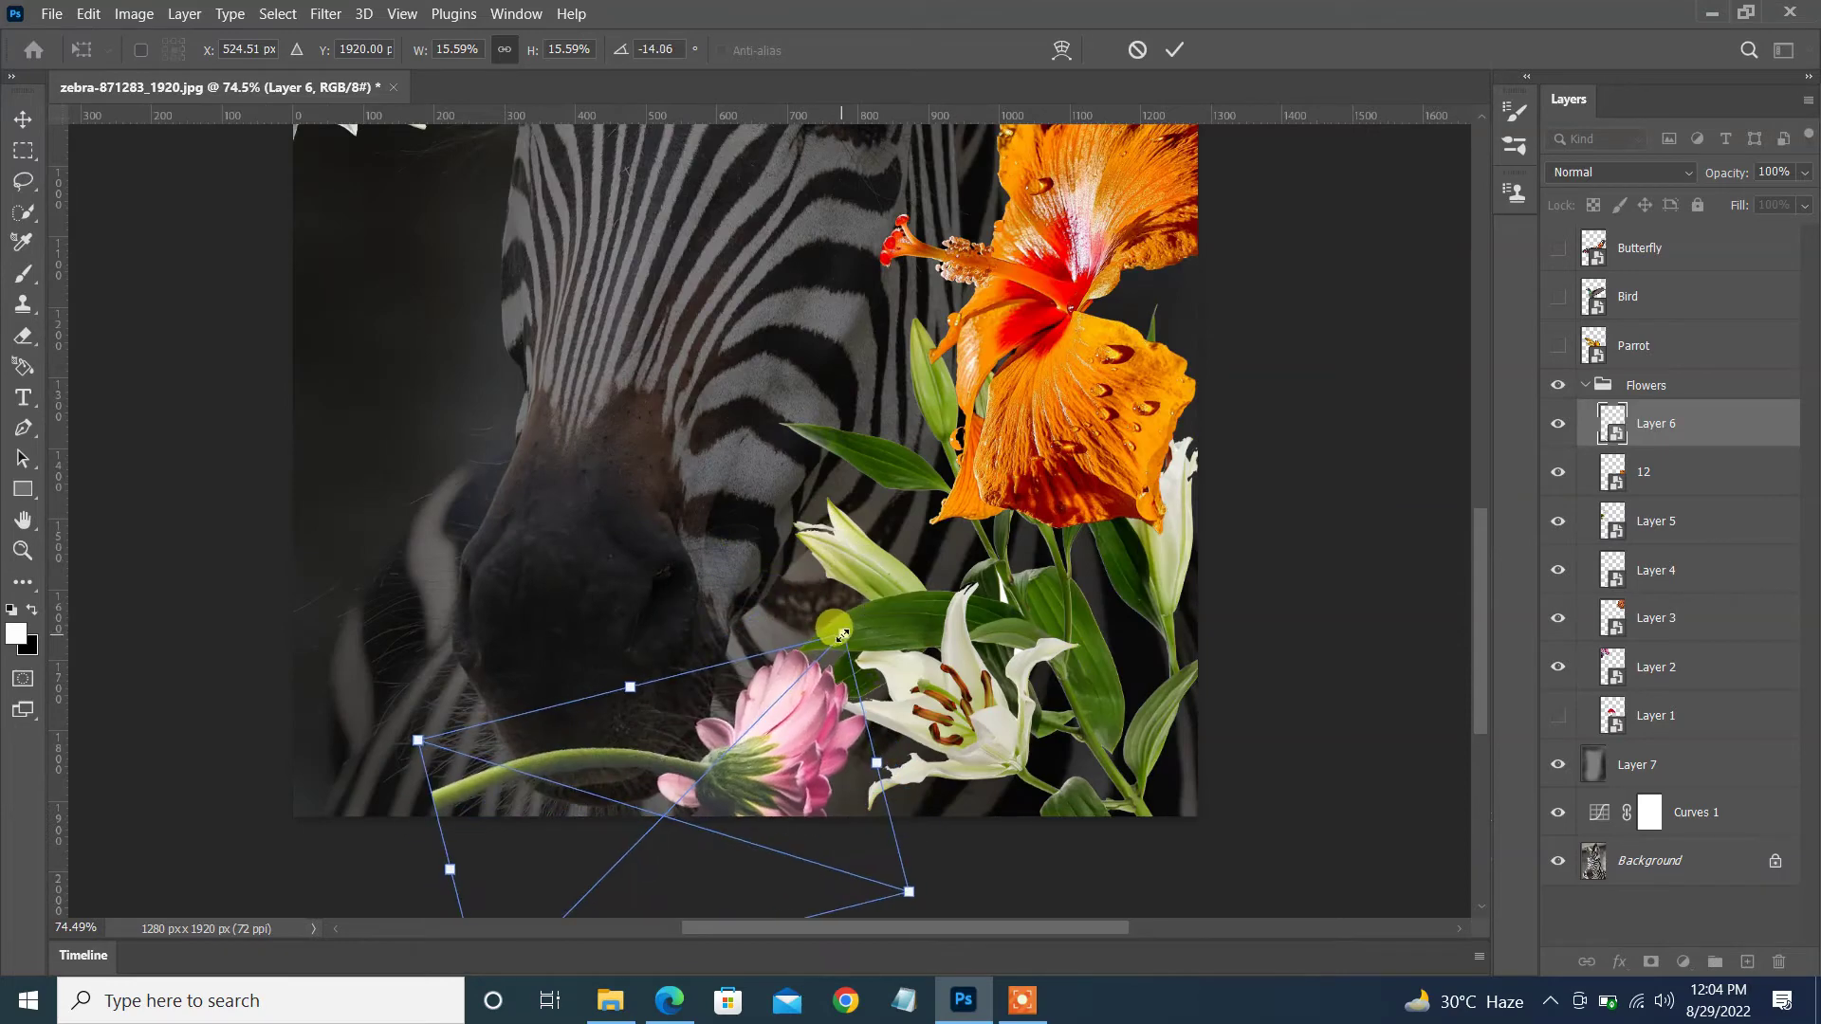
{"action": "left_click_drag", "start_coordinate": [775, 772], "coordinate": [798, 780]}
{"action": "left_click", "coordinate": [1657, 426]}
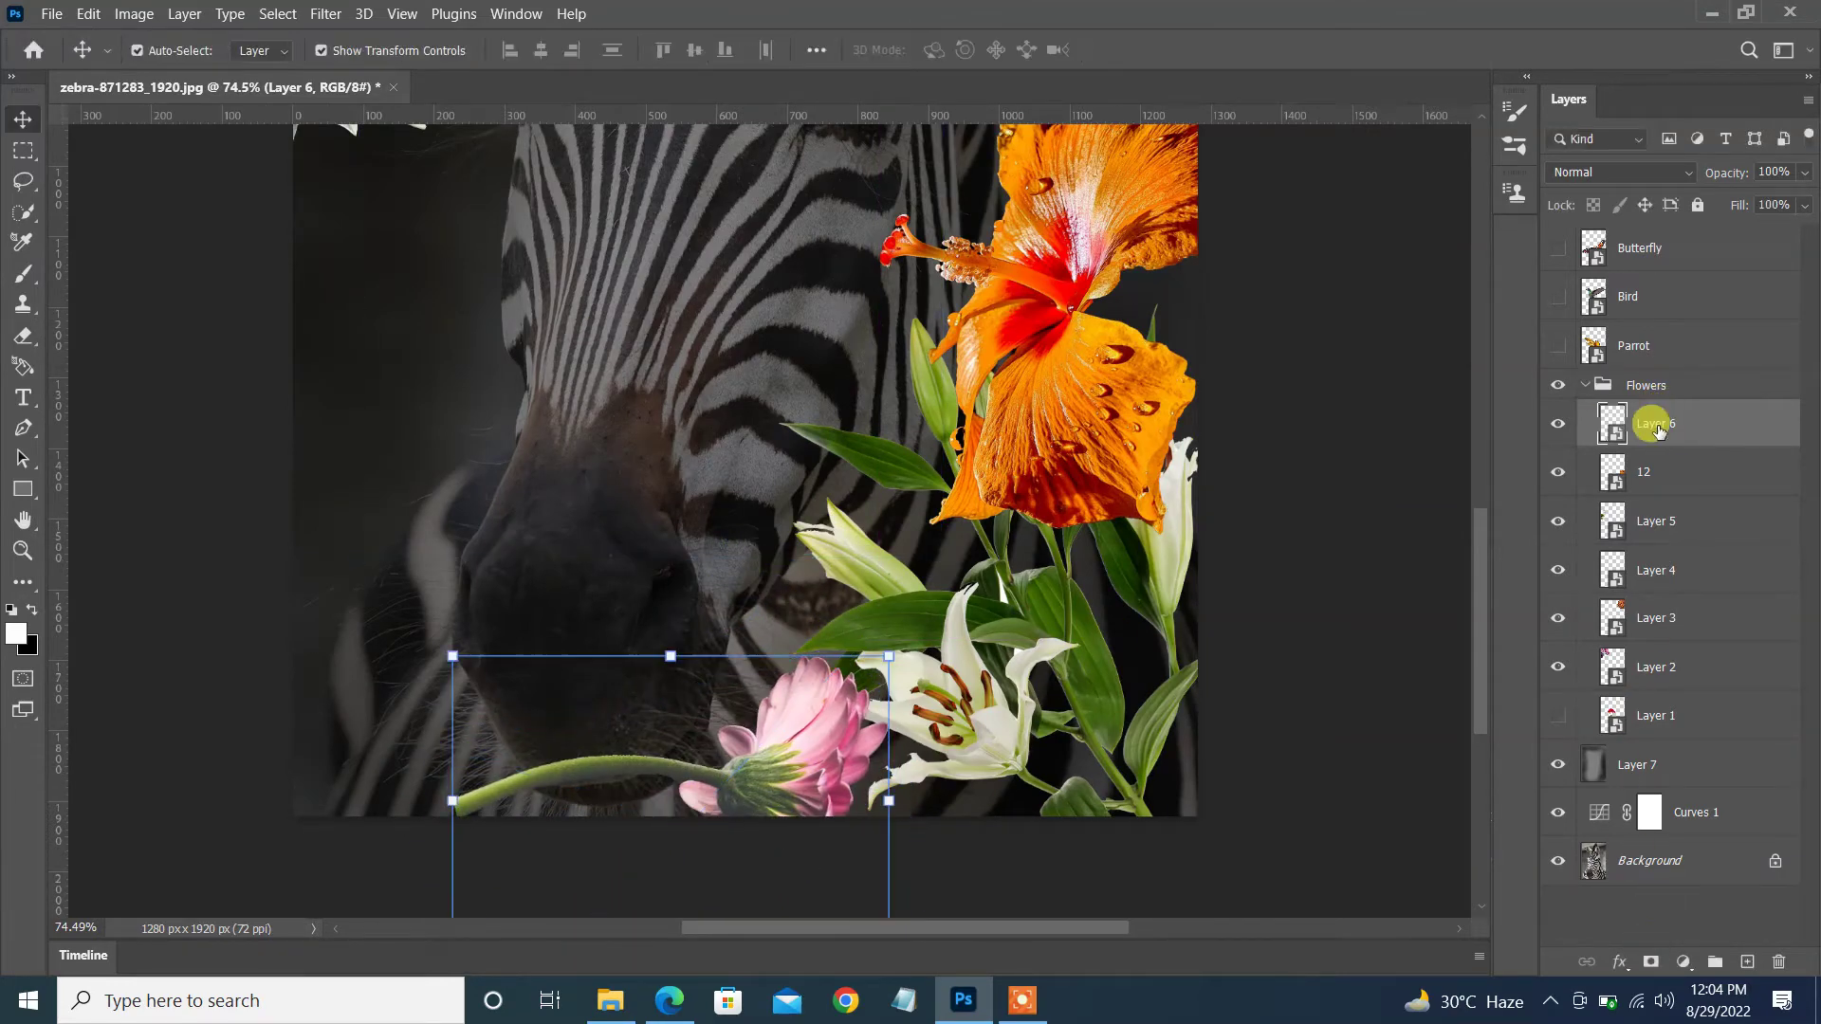
- Mask Layer 6 and paint black, then white, to blend the stem into the muzzle whiskers
{"action": "right_click", "coordinate": [1651, 424]}
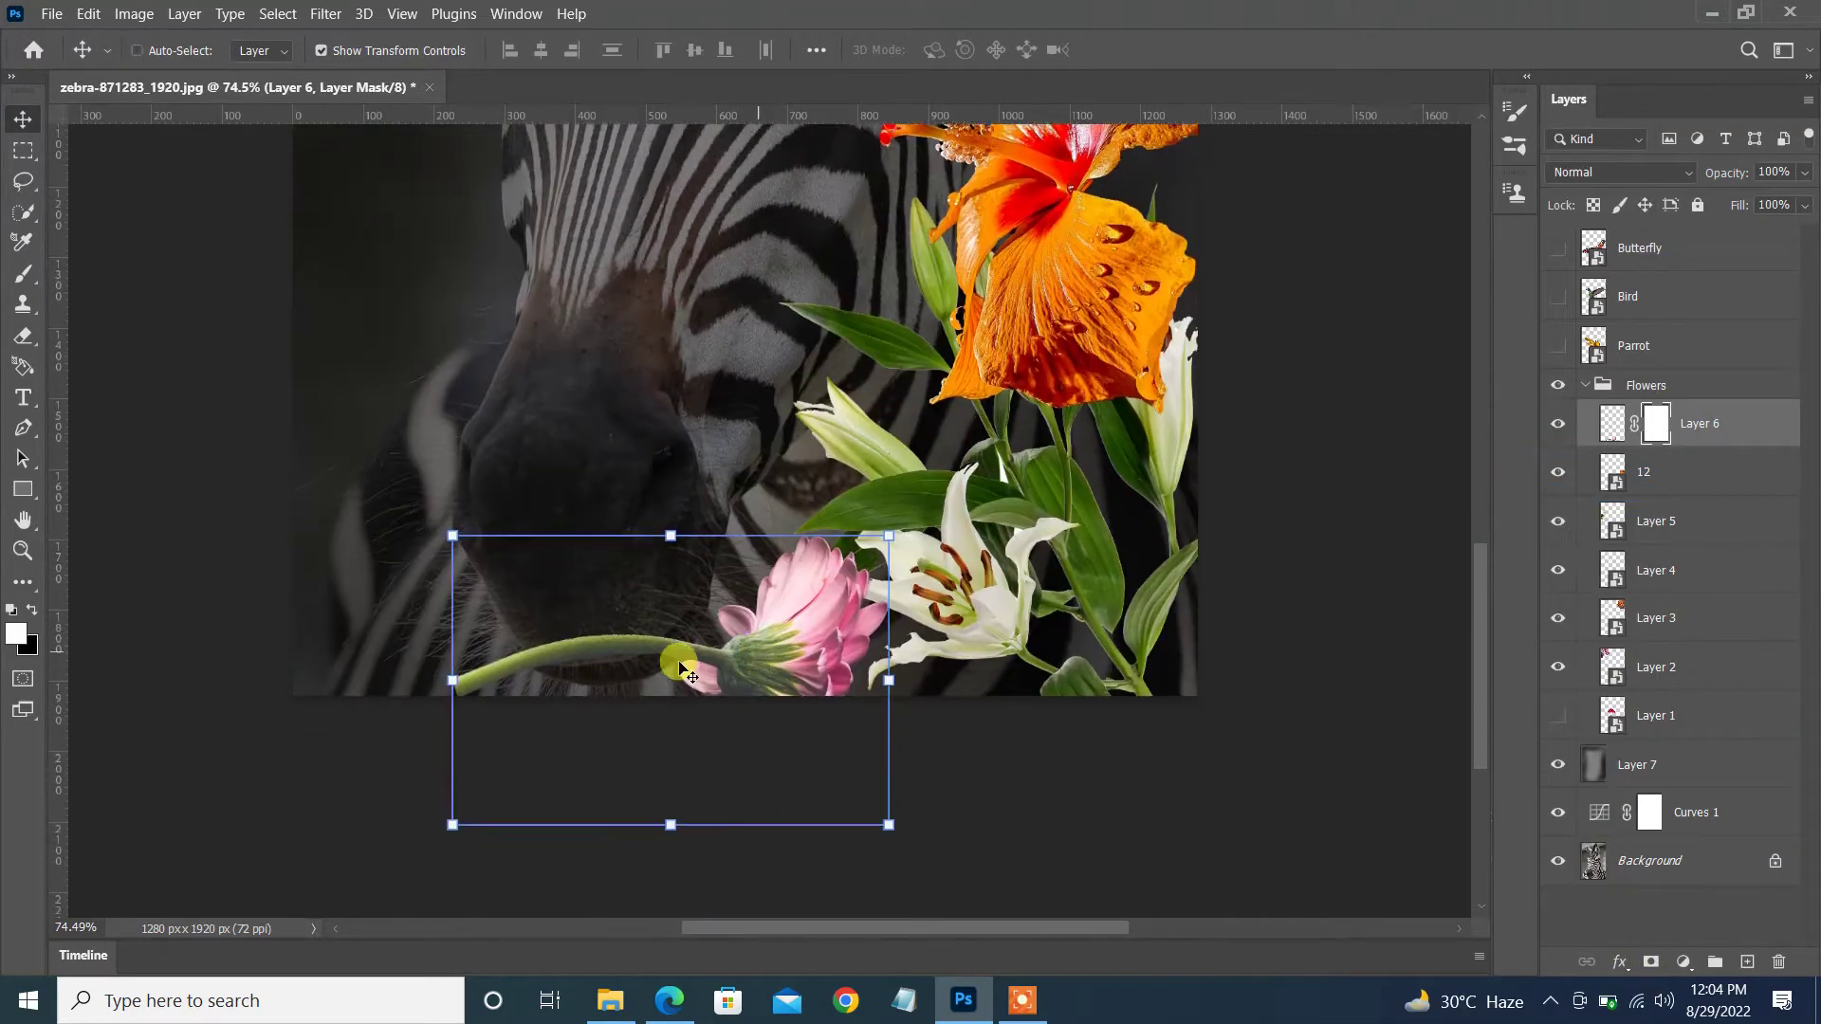
{"action": "key", "text": "b"}
{"action": "scroll", "coordinate": [630, 638], "scroll_direction": "up", "scroll_amount": 2}
{"action": "key", "text": "x"}
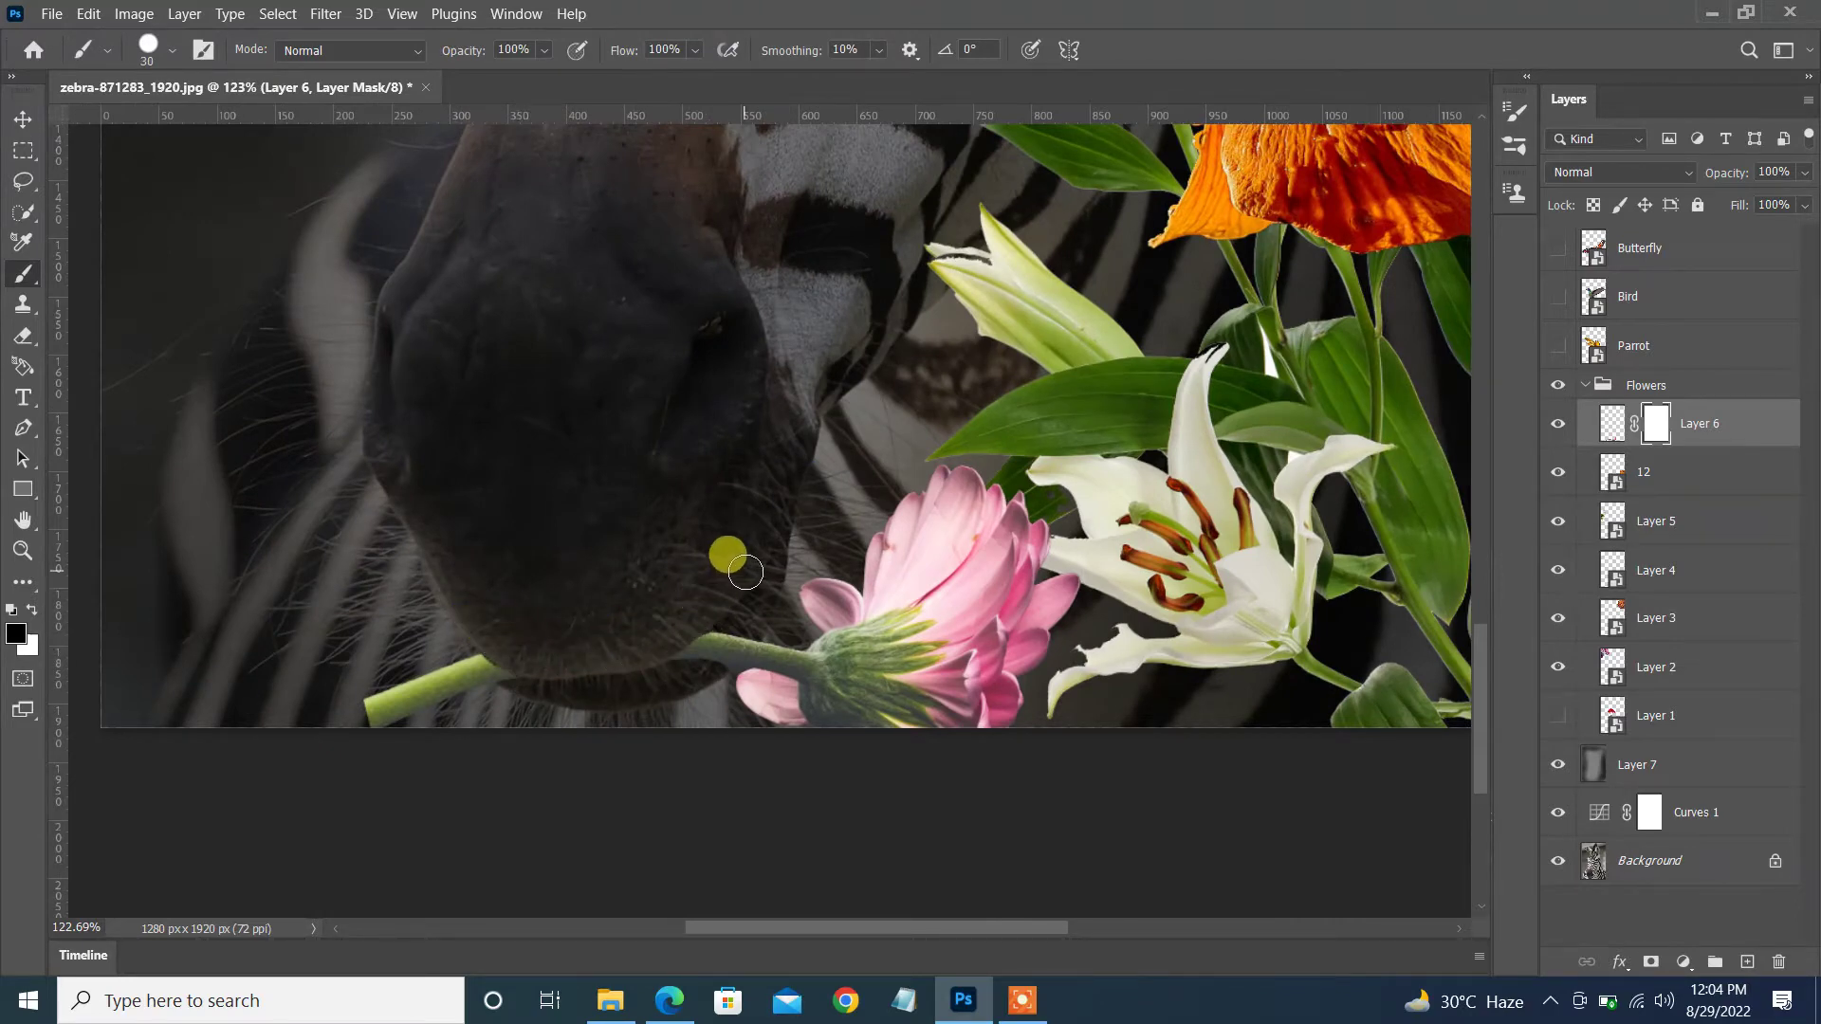
{"action": "scroll", "coordinate": [746, 572], "scroll_direction": "up", "scroll_amount": 3}
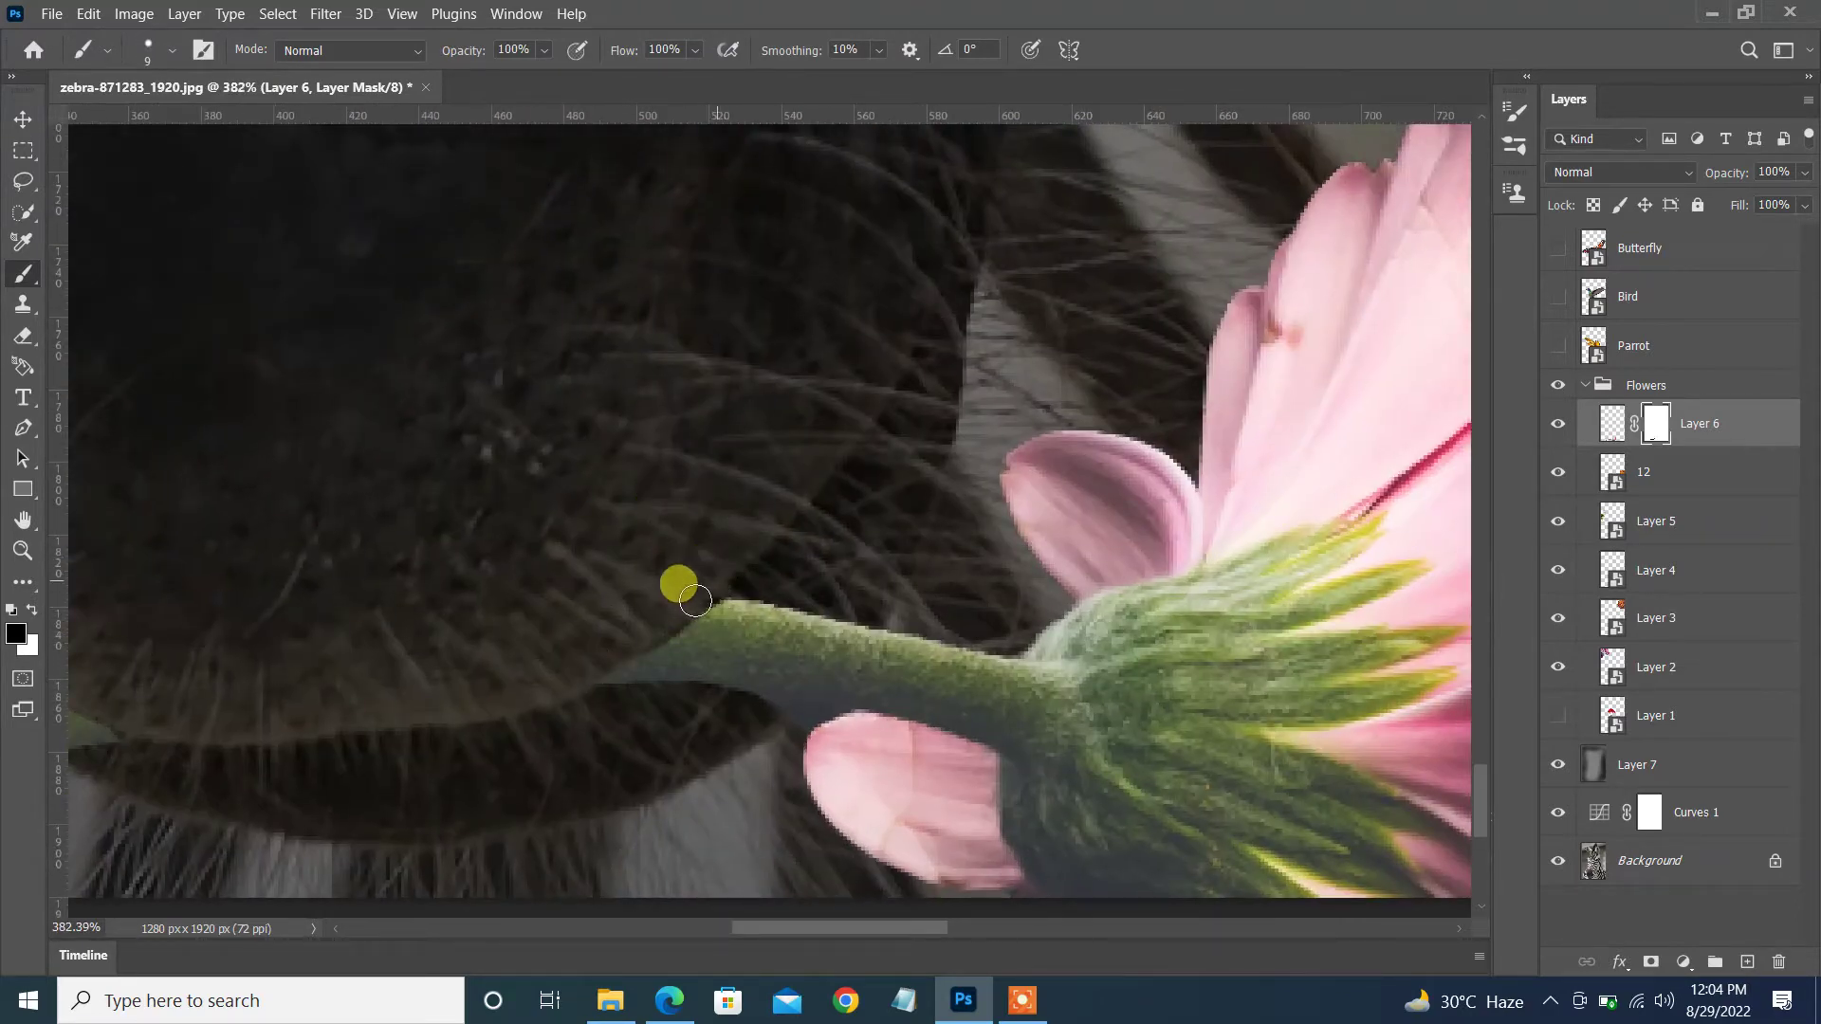
{"action": "scroll", "coordinate": [601, 666], "scroll_direction": "down", "scroll_amount": 3}
{"action": "scroll", "coordinate": [664, 503], "scroll_direction": "down", "scroll_amount": 5}
{"action": "scroll", "coordinate": [654, 484], "scroll_direction": "up", "scroll_amount": 2}
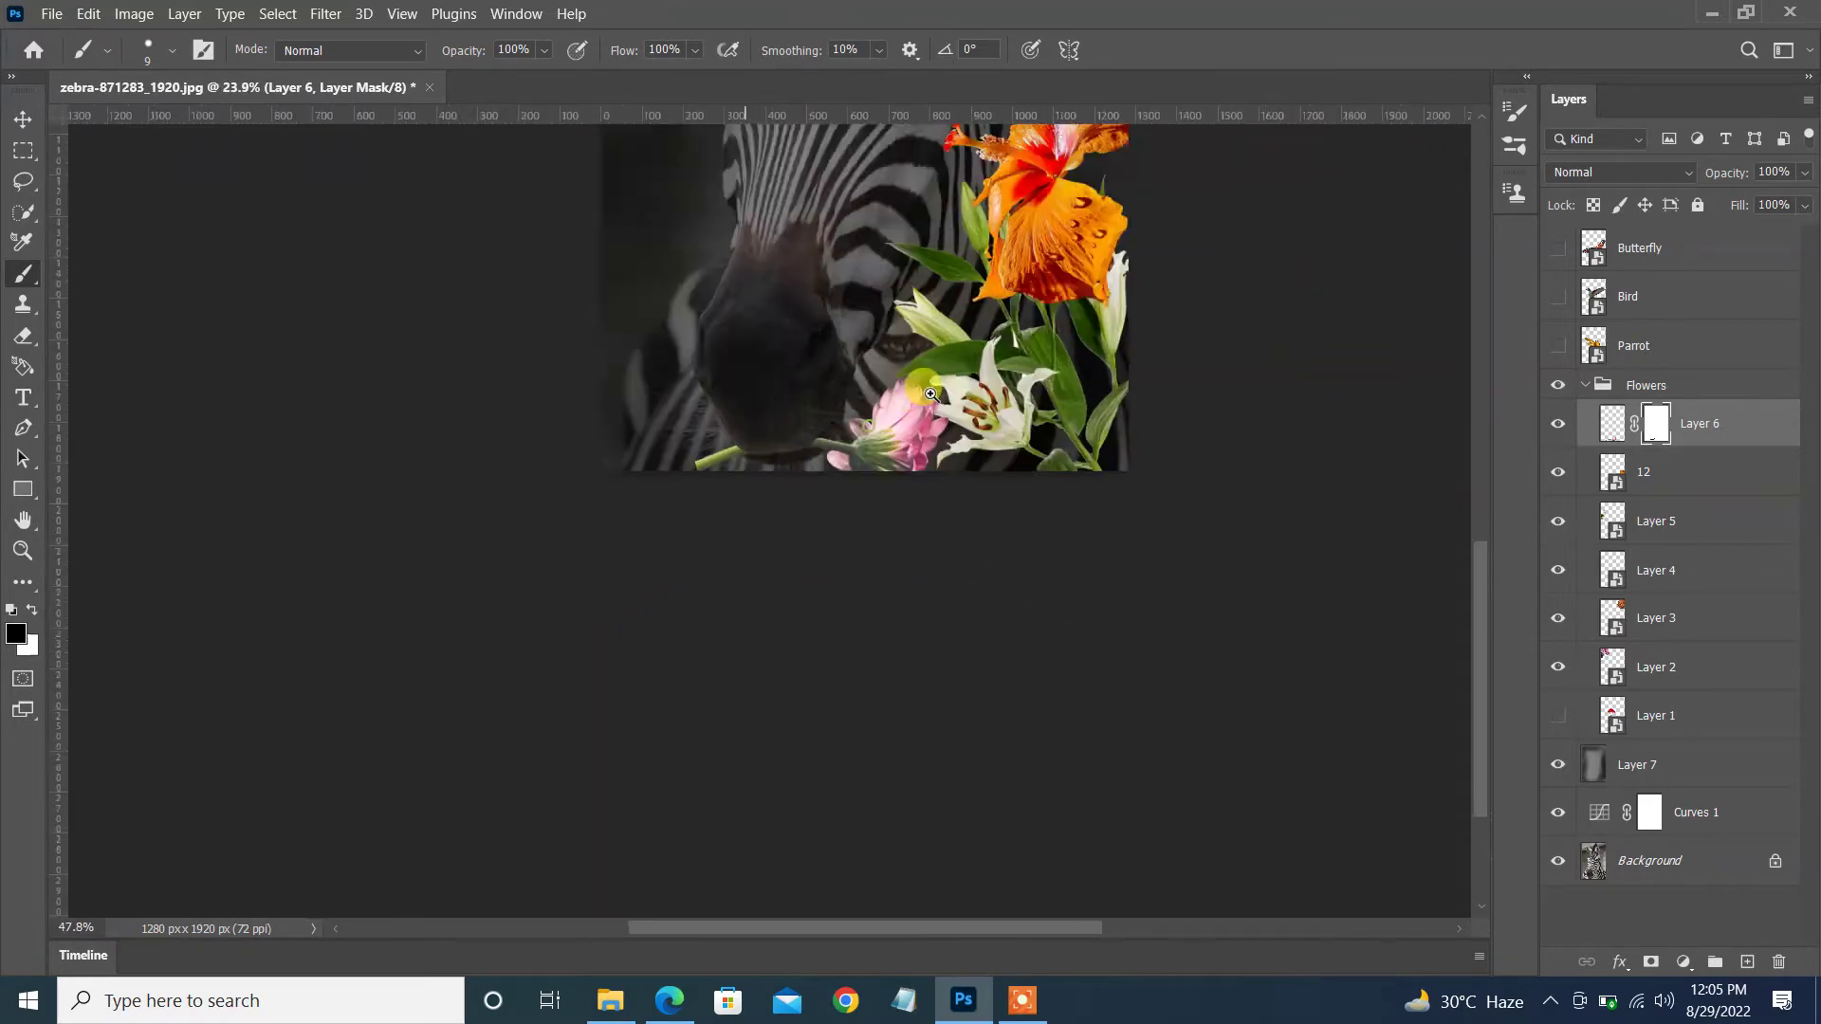
{"action": "scroll", "coordinate": [882, 395], "scroll_direction": "up", "scroll_amount": 6}
{"action": "key", "text": "x"}
{"action": "scroll", "coordinate": [882, 395], "scroll_direction": "up", "scroll_amount": 2}
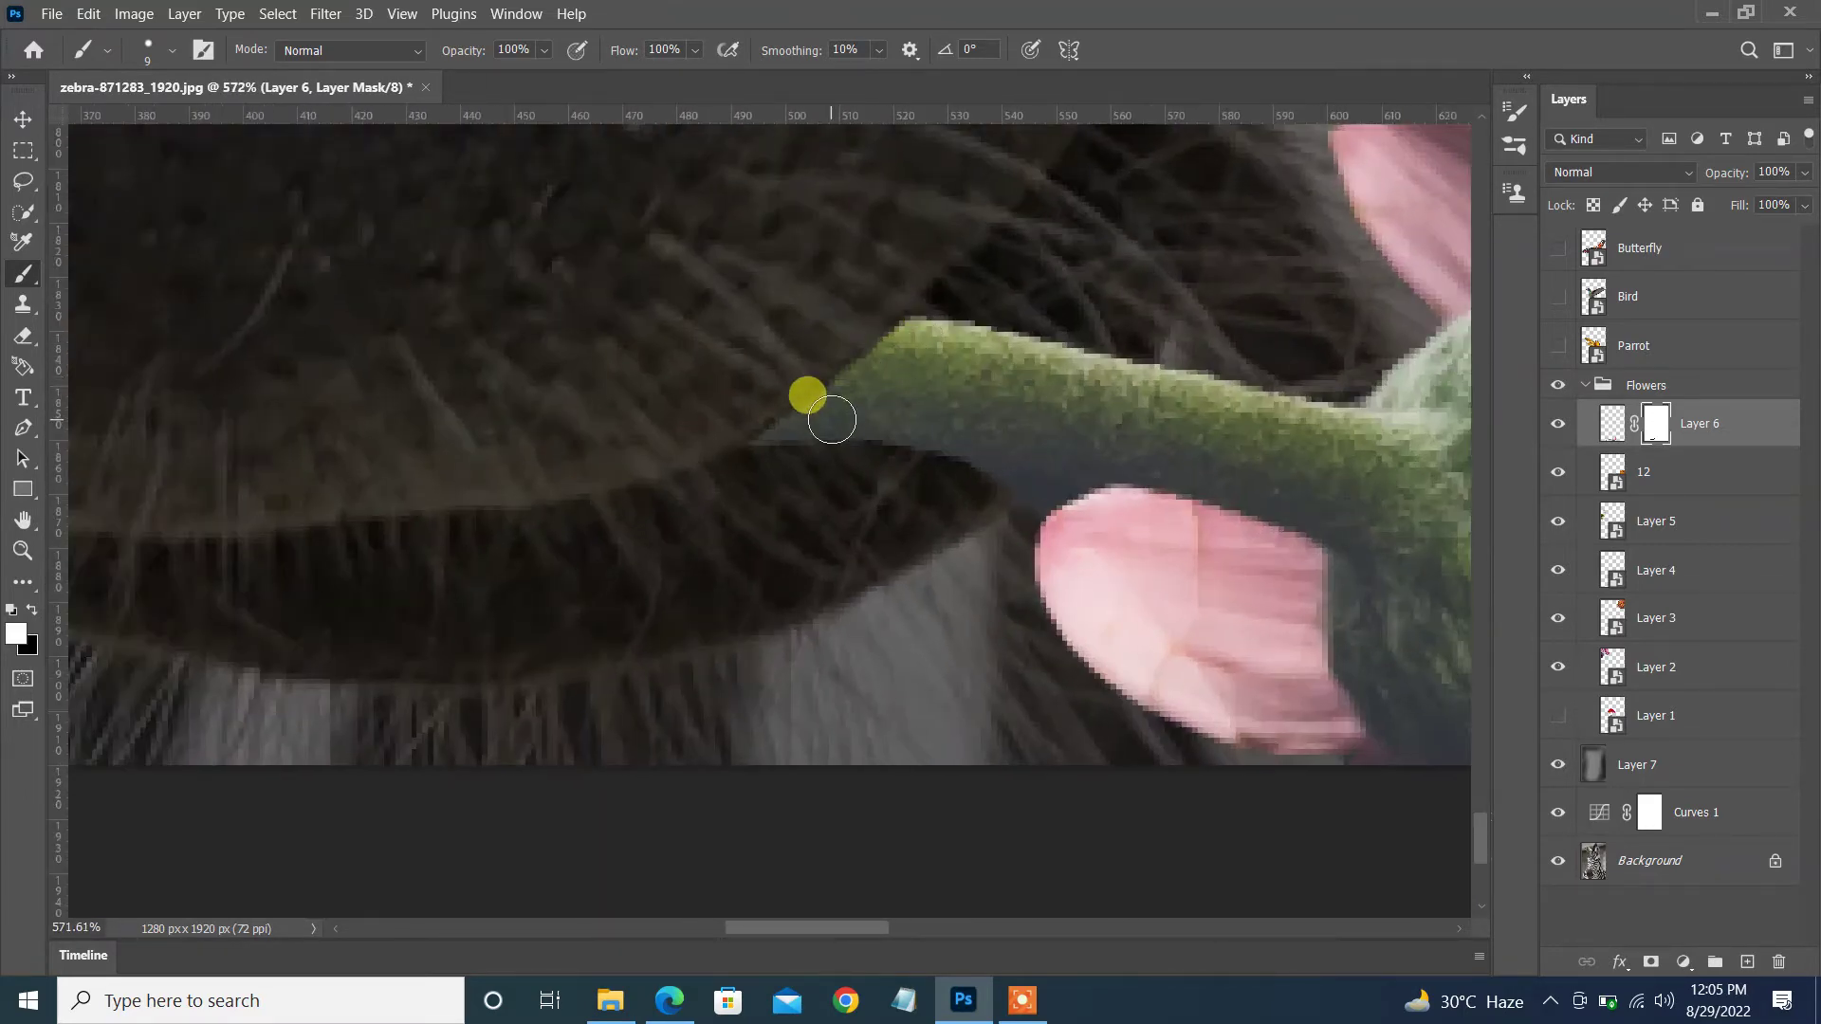
{"action": "scroll", "coordinate": [869, 384], "scroll_direction": "down", "scroll_amount": 5}
{"action": "scroll", "coordinate": [784, 332], "scroll_direction": "down", "scroll_amount": 5}
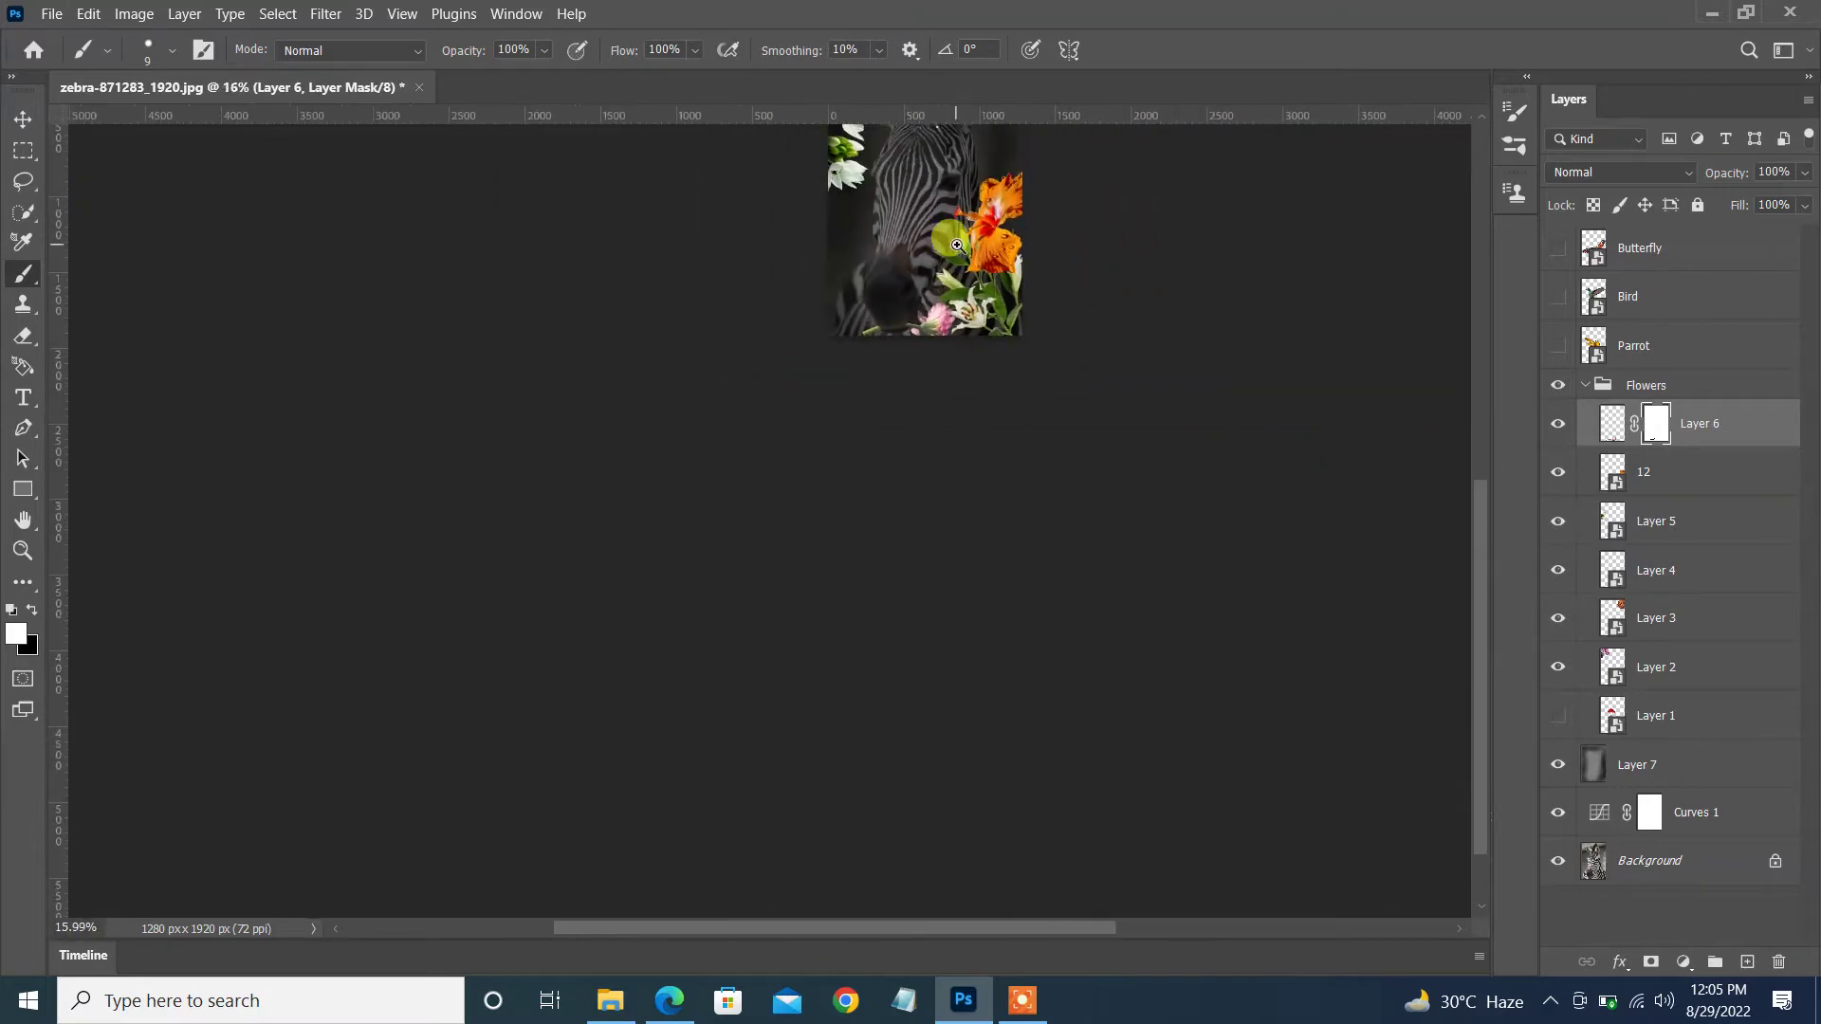
{"action": "scroll", "coordinate": [956, 524], "scroll_direction": "up", "scroll_amount": 3}
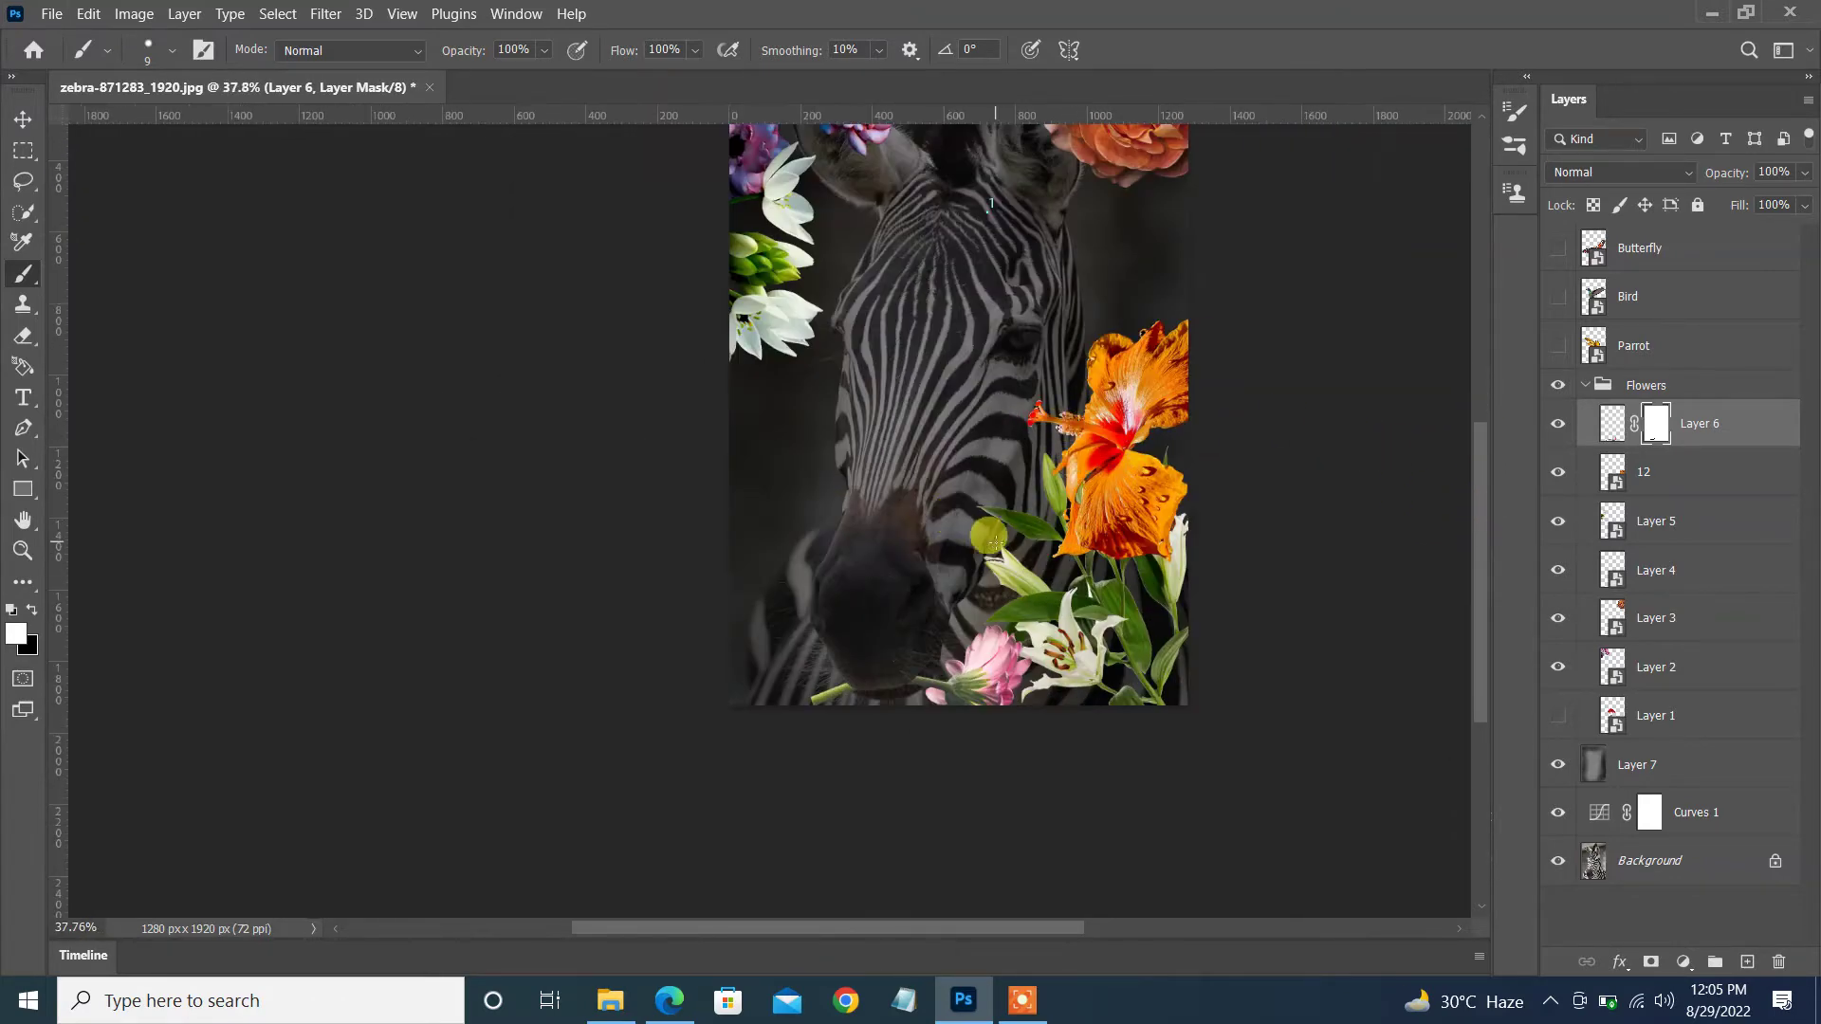
{"action": "scroll", "coordinate": [939, 633], "scroll_direction": "up", "scroll_amount": 2}
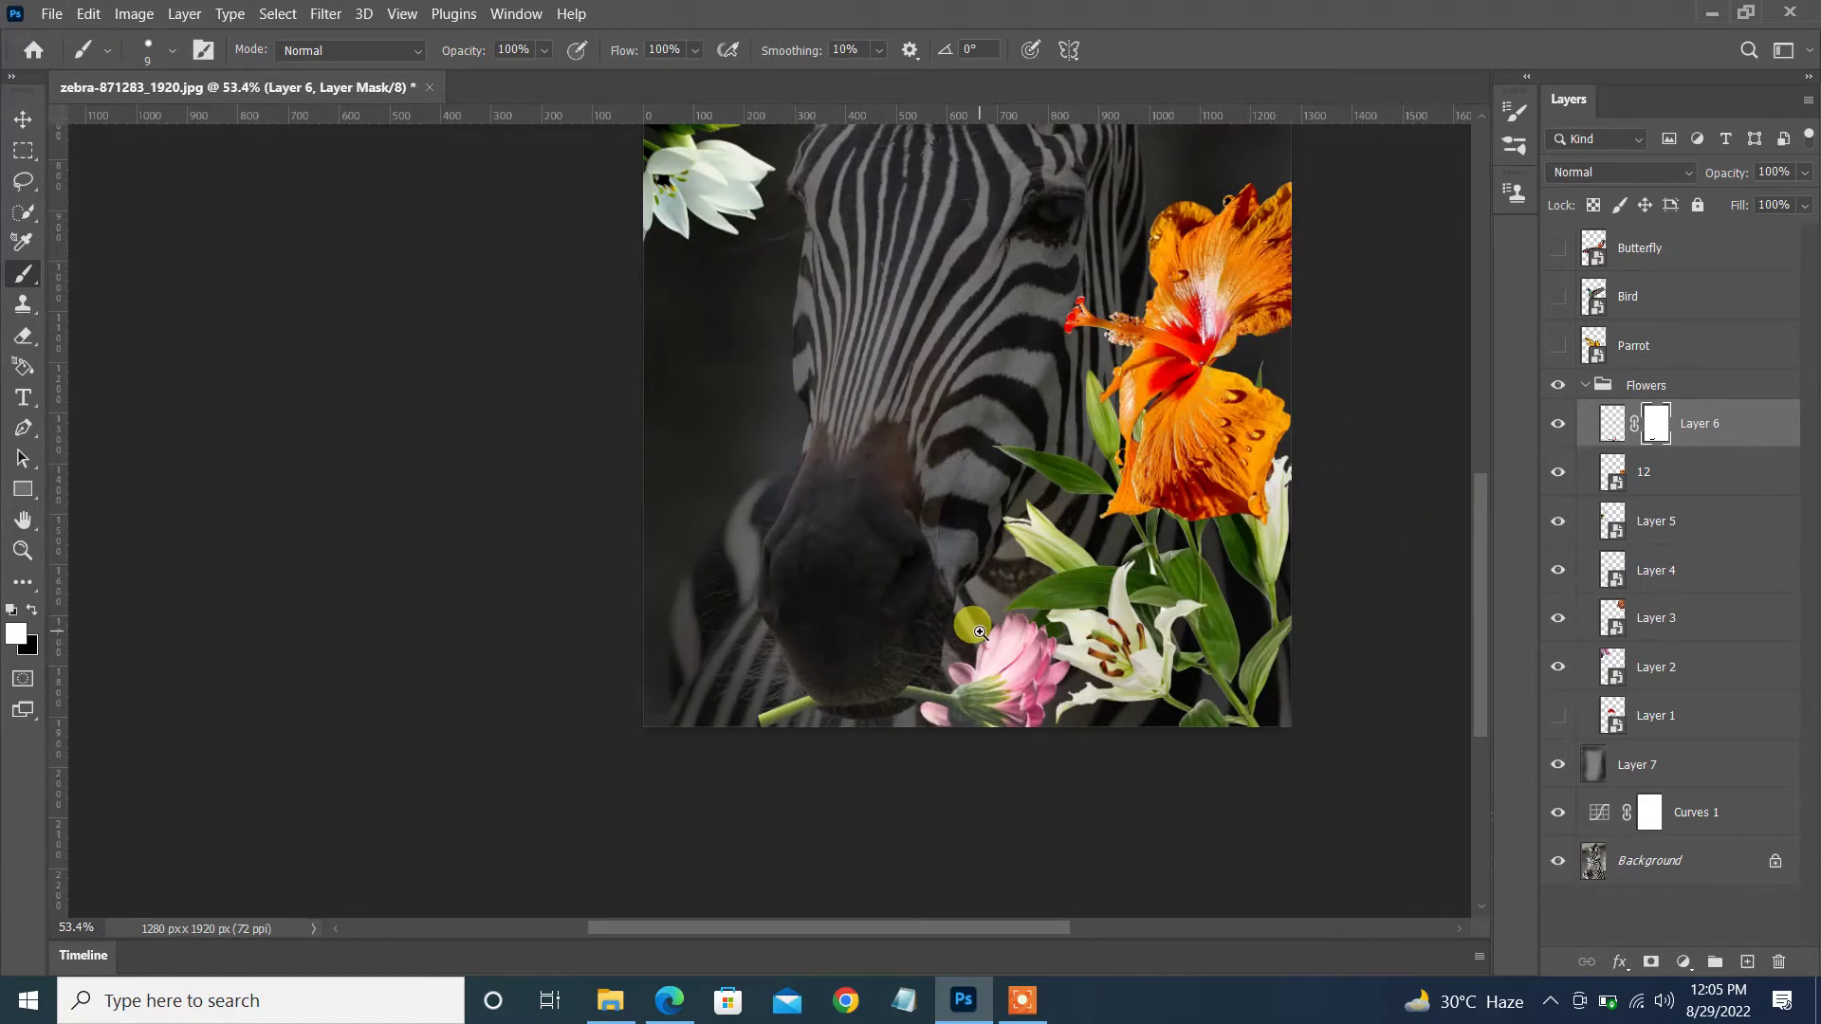
{"action": "scroll", "coordinate": [986, 369], "scroll_direction": "down", "scroll_amount": 4}
{"action": "scroll", "coordinate": [1218, 342], "scroll_direction": "up", "scroll_amount": 3}
- Show Layer 1's red carnations again and start enlarging and rotating them
{"action": "left_click", "coordinate": [1558, 715]}
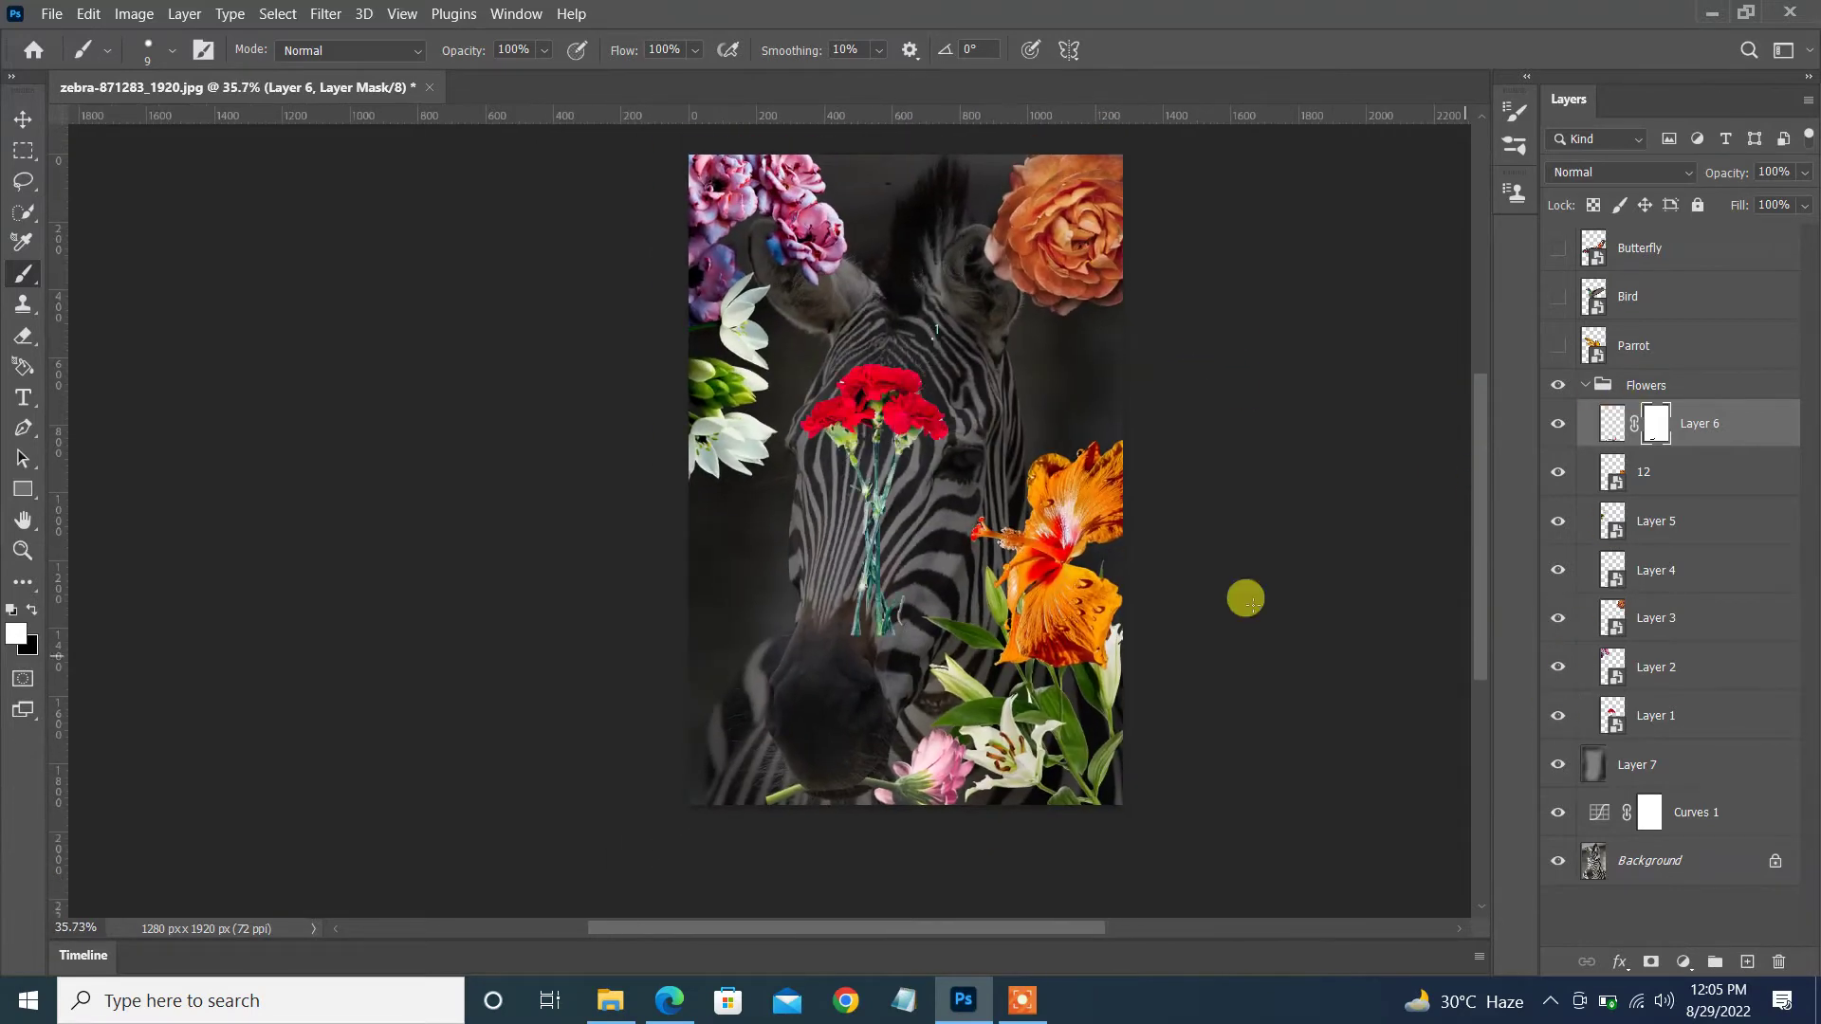
{"action": "key", "text": "v"}
{"action": "left_click", "coordinate": [858, 406]}
{"action": "mouse_move", "coordinate": [949, 637]}
{"action": "left_mouse_down"}
{"action": "mouse_move", "coordinate": [1128, 778]}
{"action": "mouse_move", "coordinate": [927, 774]}
{"action": "left_mouse_up"}
- Enlarge the red carnations and move them to the left edge
{"action": "left_click_drag", "start_coordinate": [943, 492], "coordinate": [758, 577]}
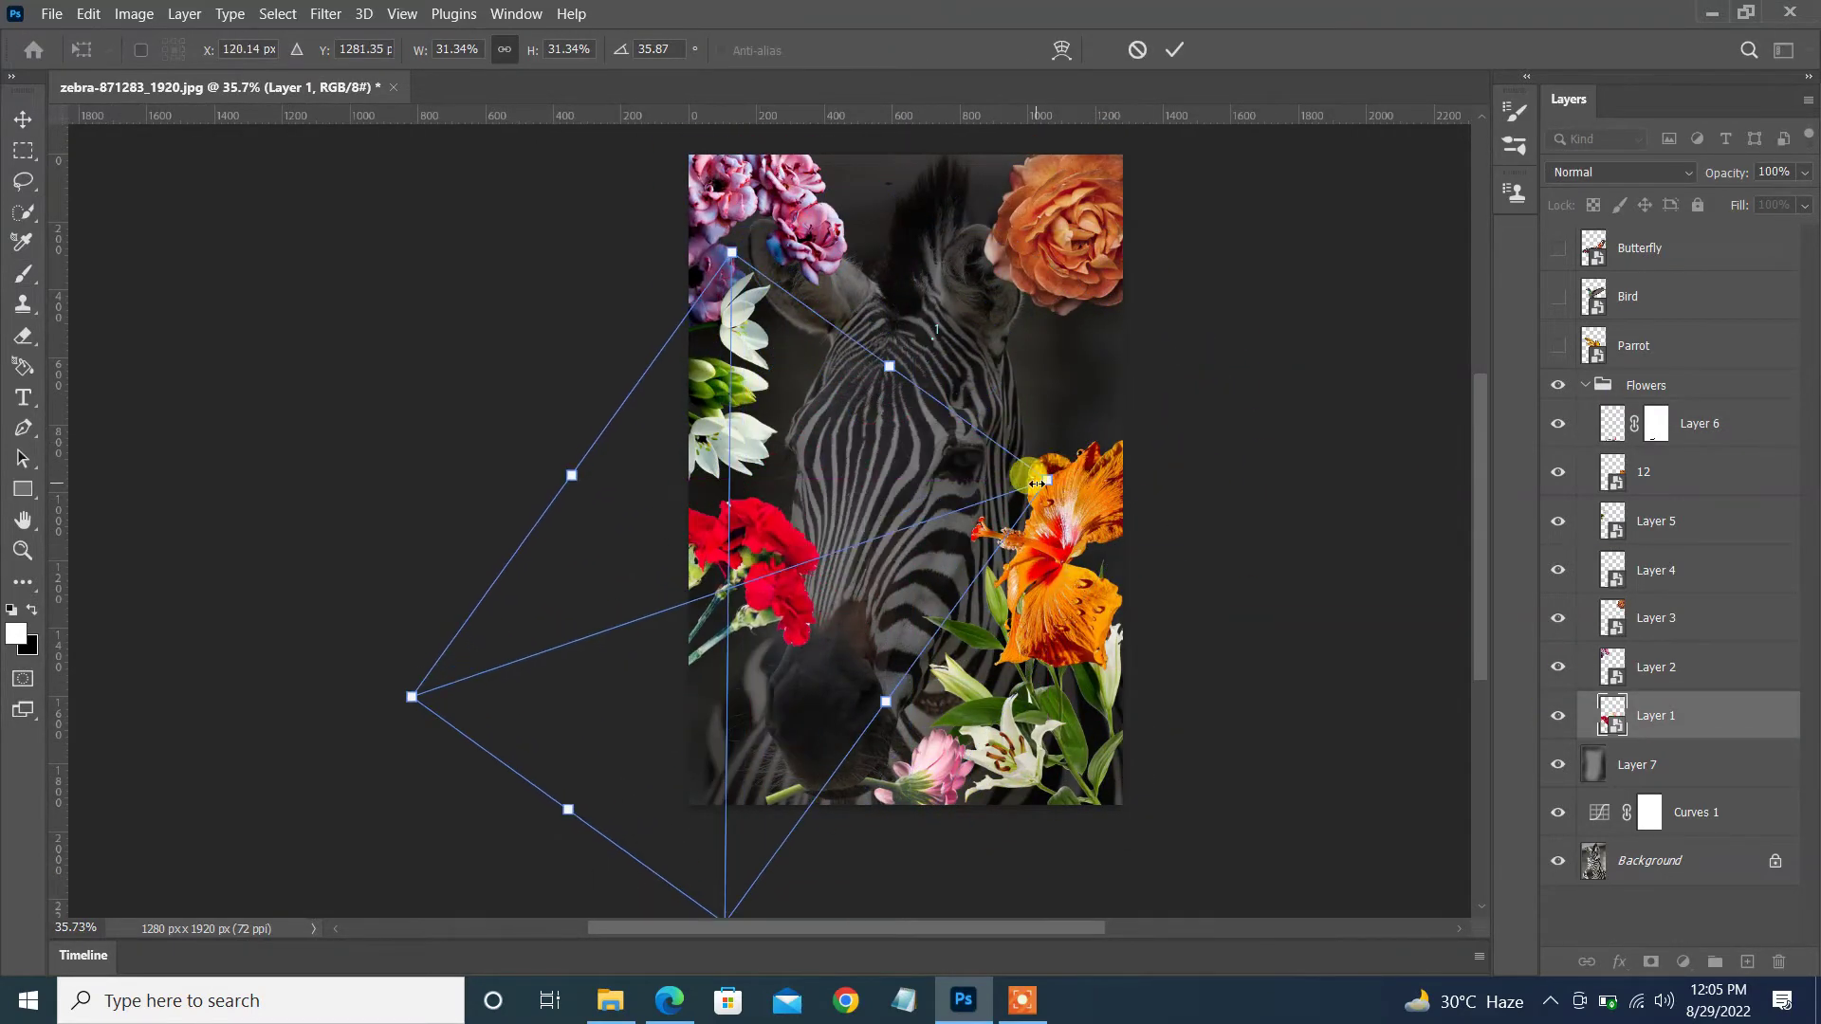
{"action": "mouse_move", "coordinate": [1036, 484]}
{"action": "left_mouse_down"}
{"action": "mouse_move", "coordinate": [1092, 462]}
{"action": "mouse_move", "coordinate": [664, 455]}
{"action": "left_mouse_up"}
{"action": "left_click", "coordinate": [1174, 49]}
{"action": "left_click_drag", "start_coordinate": [1473, 480], "coordinate": [1481, 473]}
- Duplicate the white lily spray and rotate it about 110 degrees, enlarged across the zebra's forehead
{"action": "left_click", "coordinate": [1656, 570]}
{"action": "key", "text": "ctrl+j"}
{"action": "left_click_drag", "start_coordinate": [883, 833], "coordinate": [778, 391]}
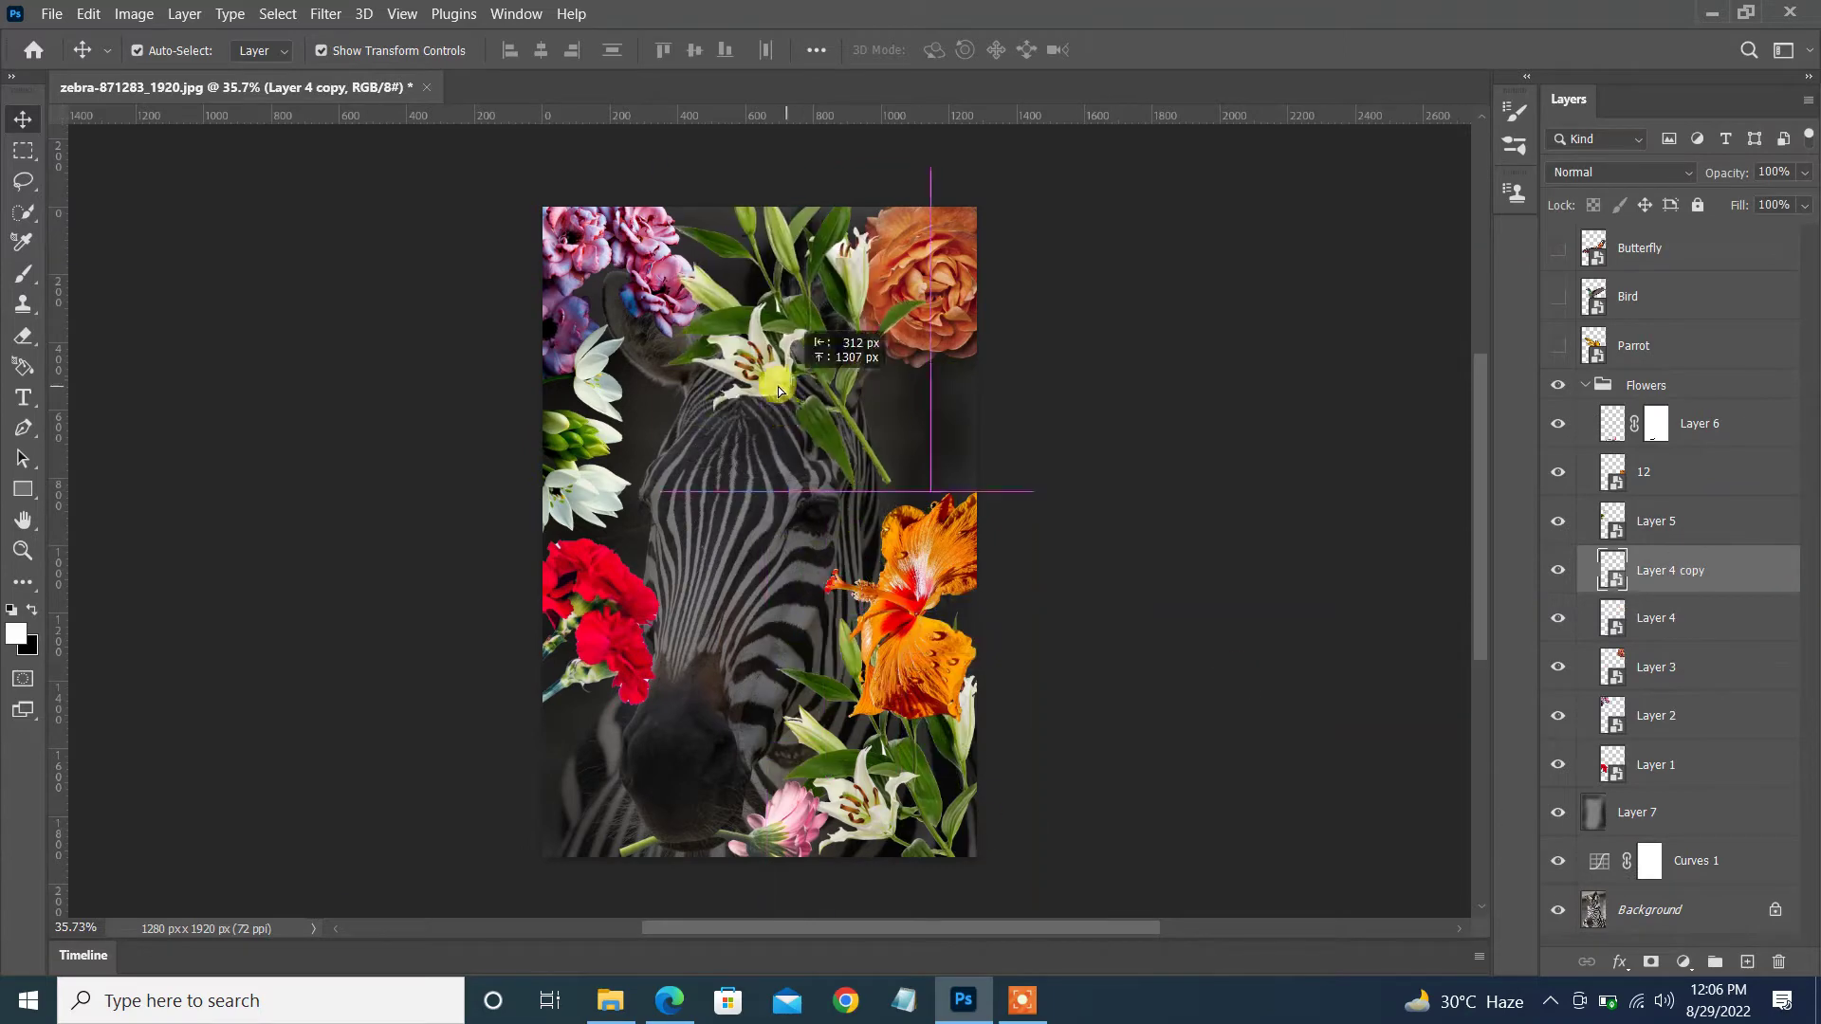
{"action": "key", "text": "ctrl+t"}
{"action": "left_click_drag", "start_coordinate": [660, 496], "coordinate": [1029, 354]}
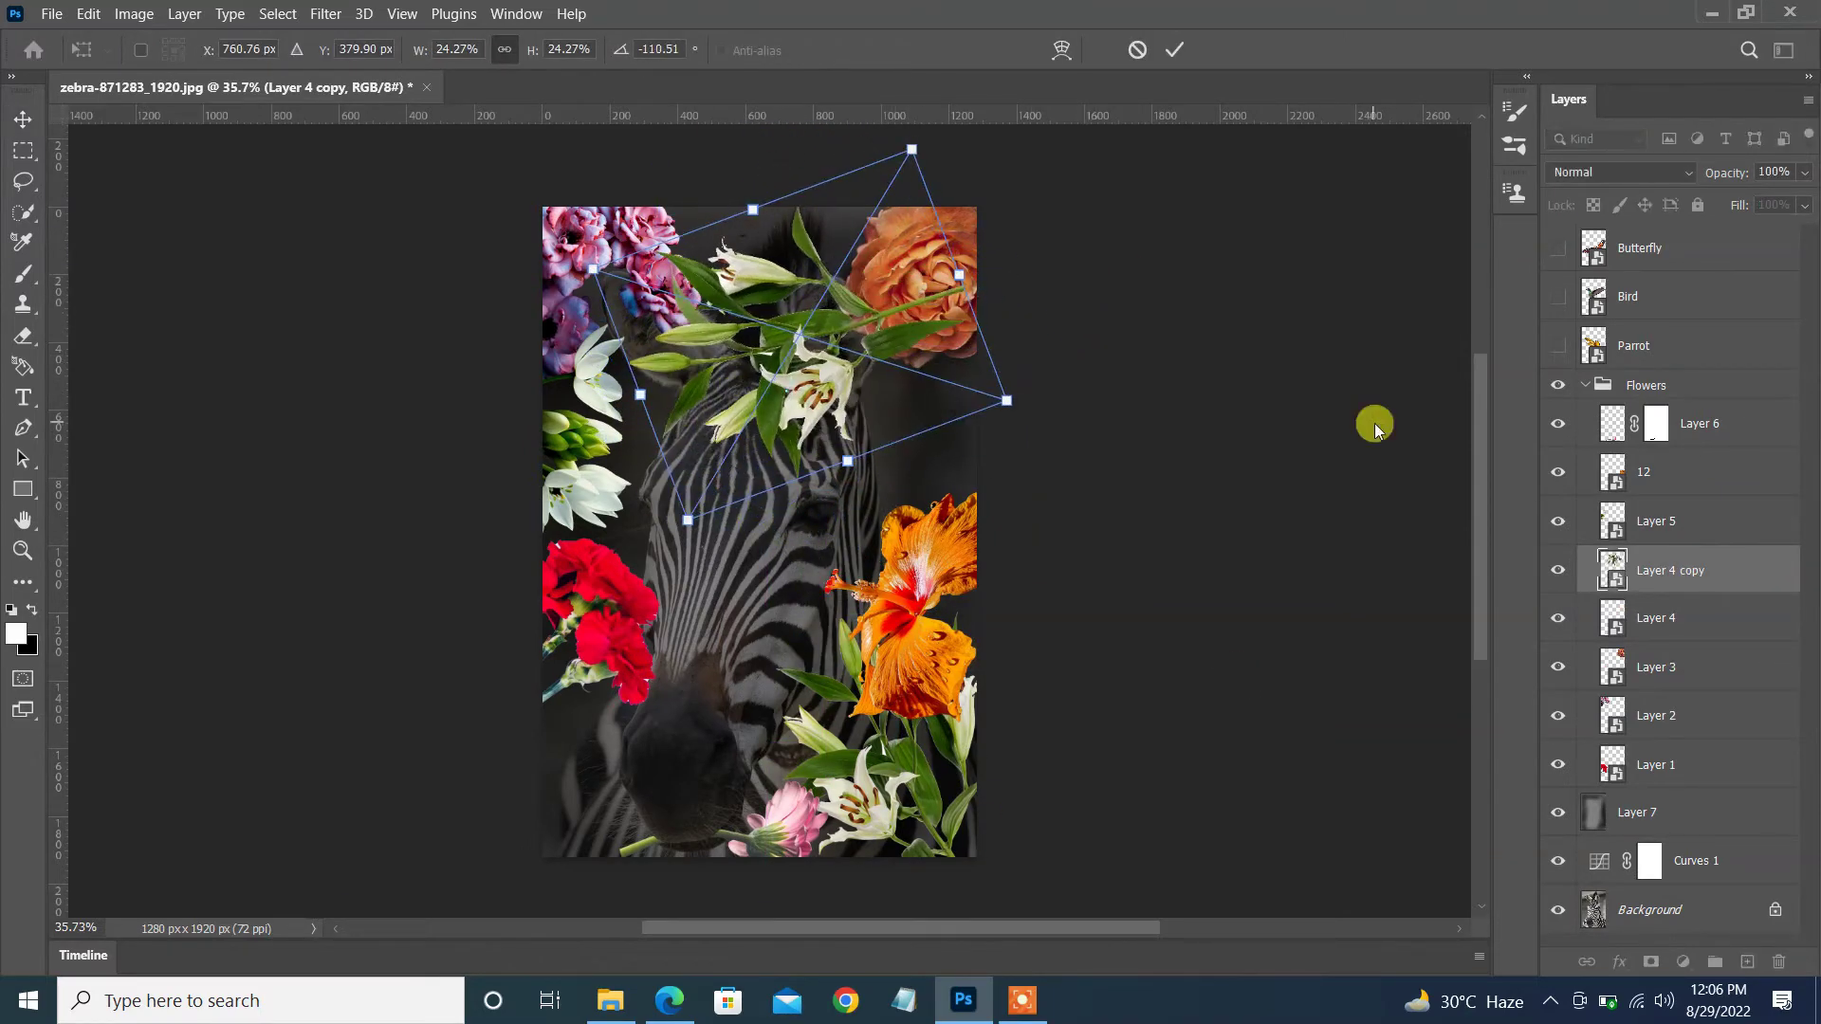
{"action": "scroll", "coordinate": [813, 474], "scroll_direction": "up", "scroll_amount": 2}
{"action": "scroll", "coordinate": [812, 485], "scroll_direction": "up", "scroll_amount": 3, "text": "alt"}
{"action": "left_click_drag", "start_coordinate": [814, 459], "coordinate": [849, 379]}
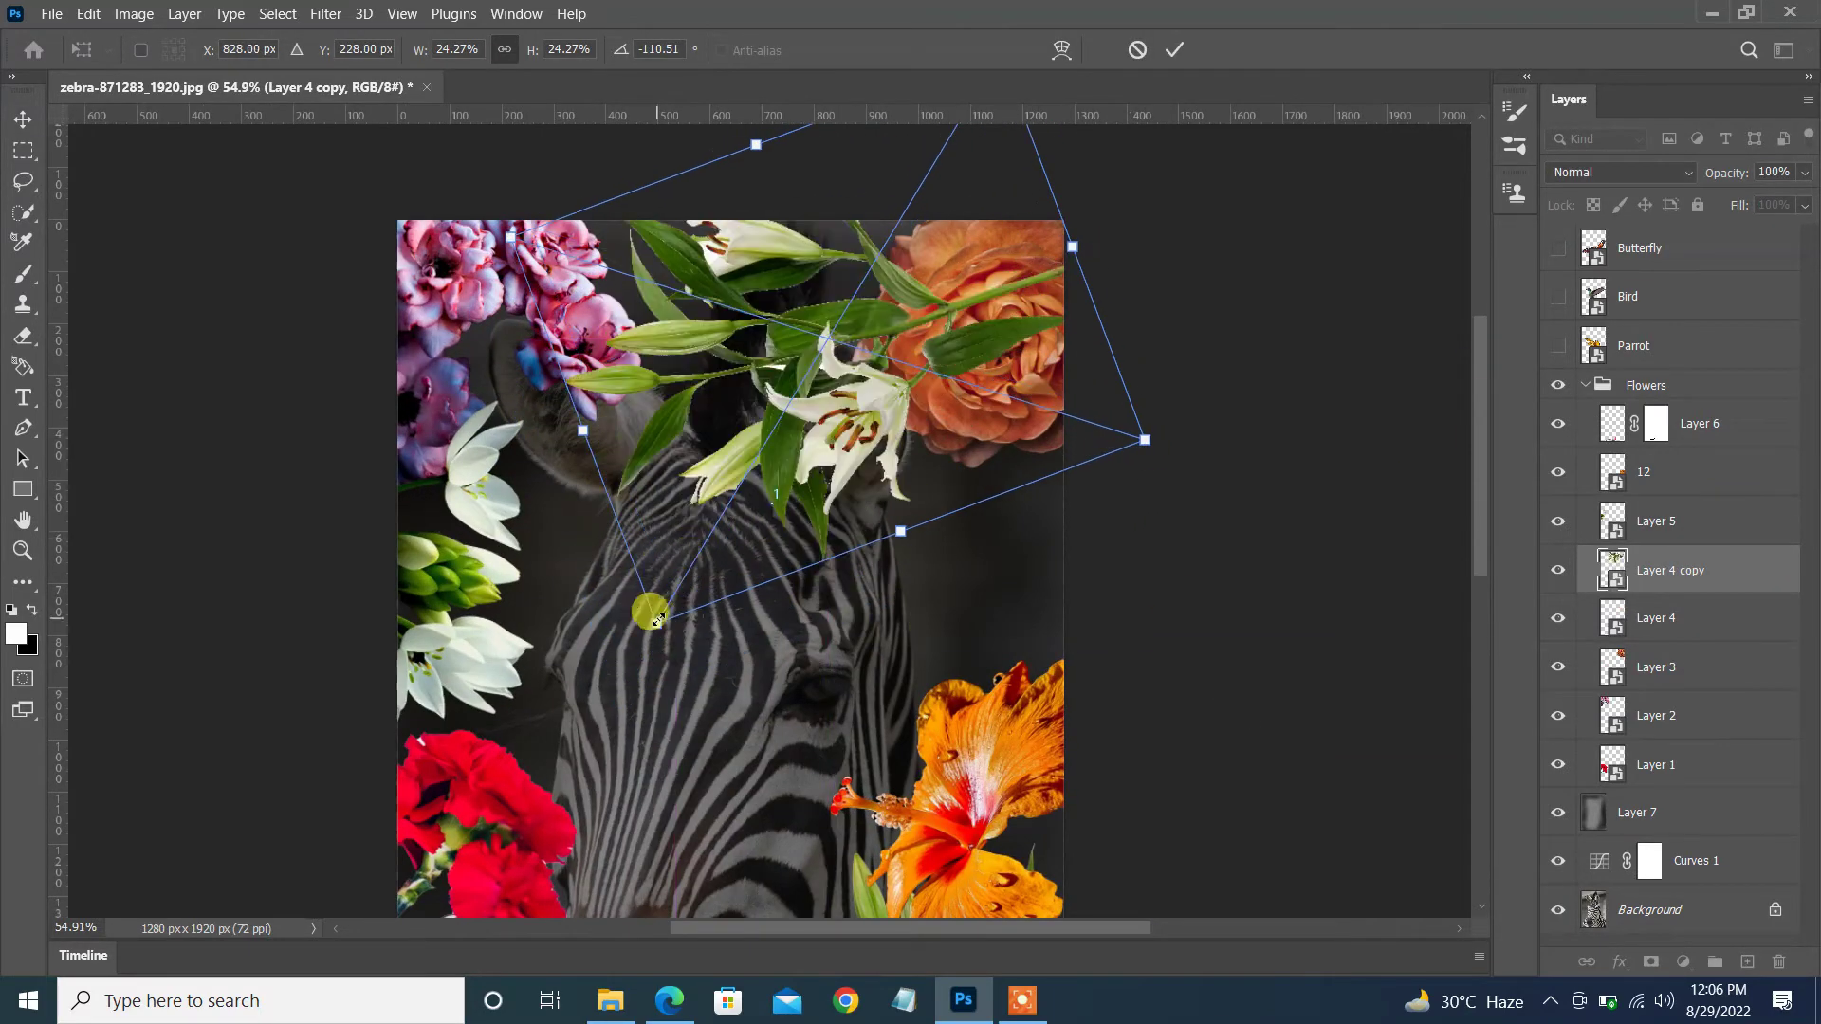
{"action": "left_click_drag", "start_coordinate": [657, 618], "coordinate": [600, 678]}
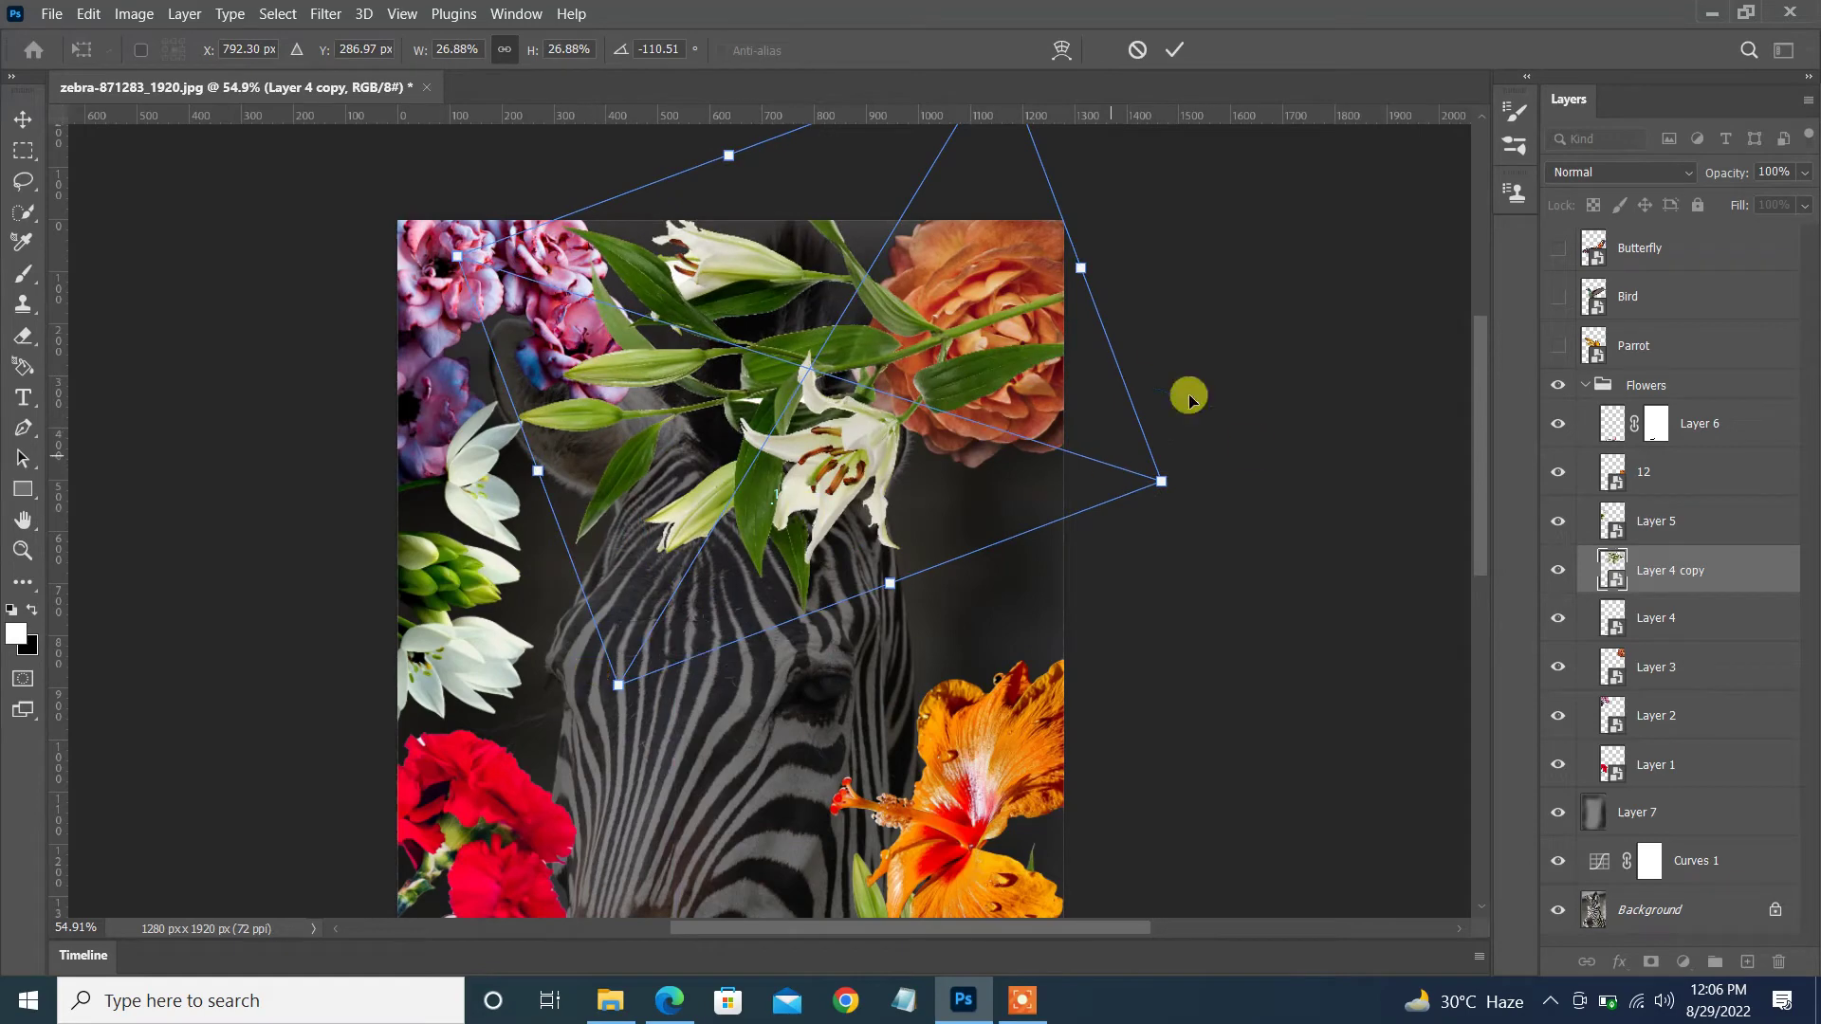
{"action": "key", "text": "Return"}
{"action": "right_click", "coordinate": [1669, 569]}
- Rasterize Layer 4 copy, test-mask the top leaf and stamened lily in black, then undo it
{"action": "left_click", "coordinate": [1503, 459]}
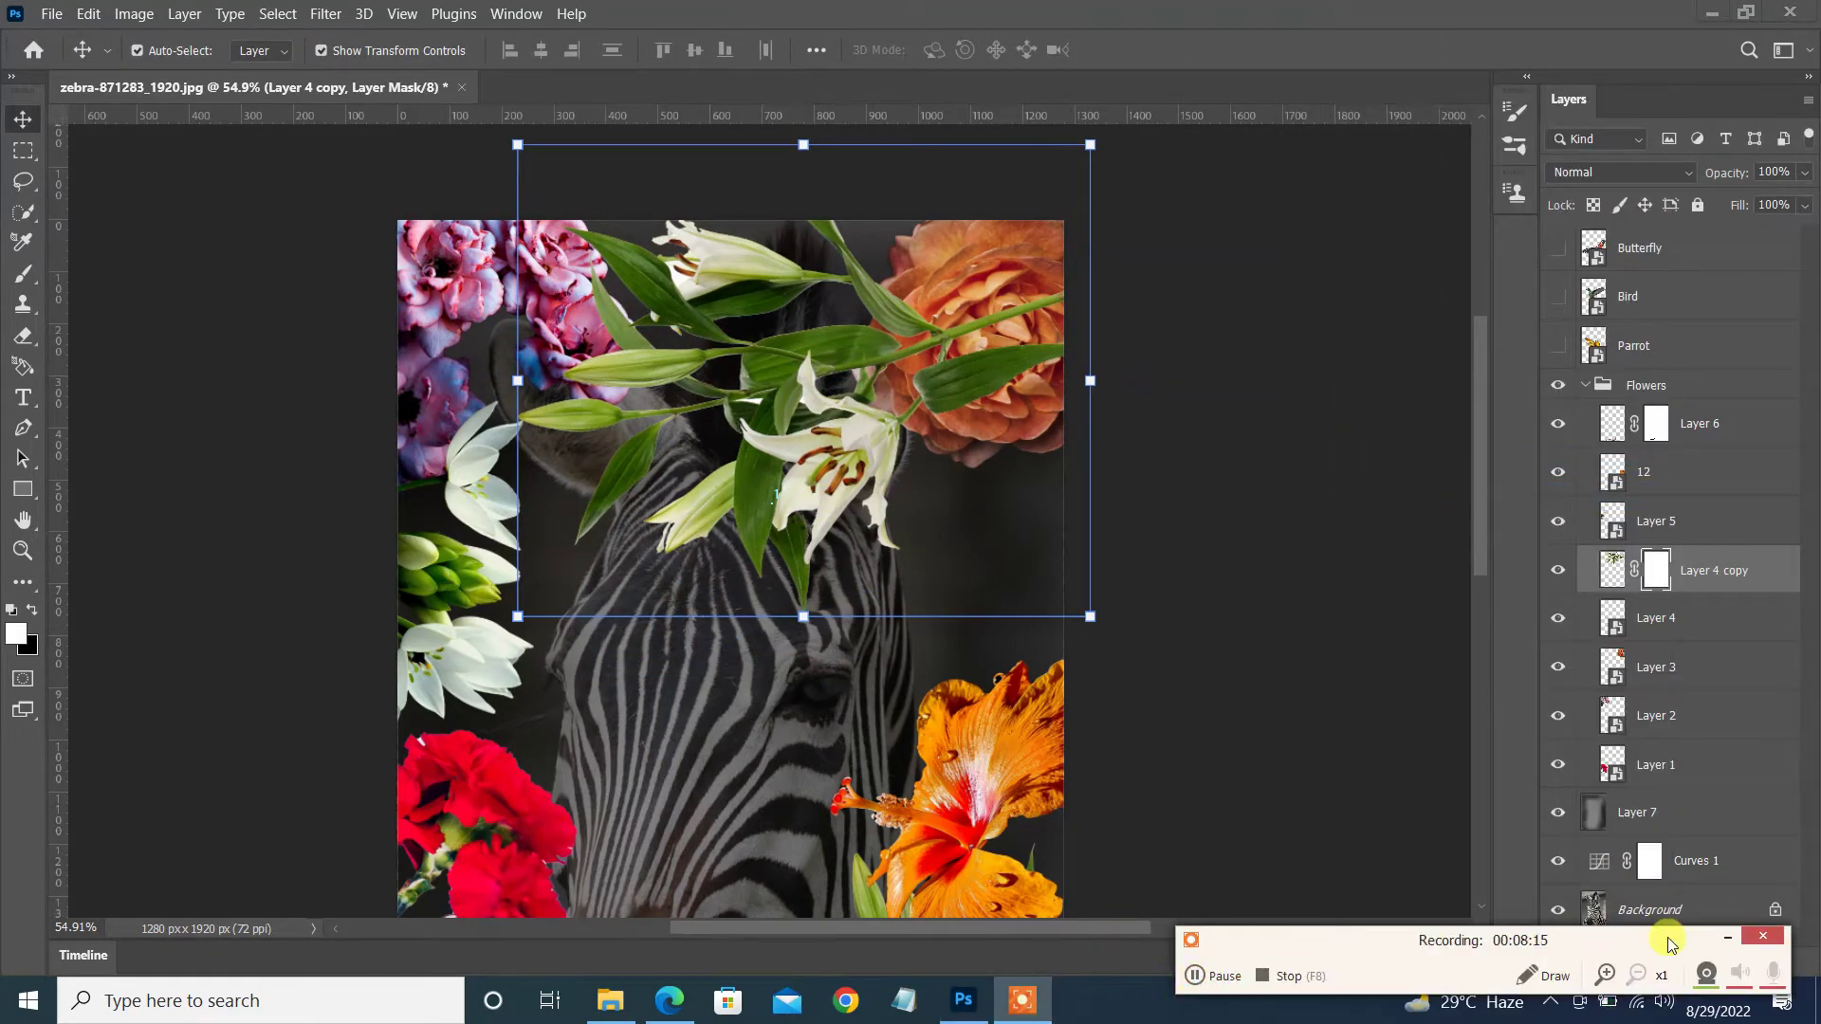
{"action": "key", "text": "b"}
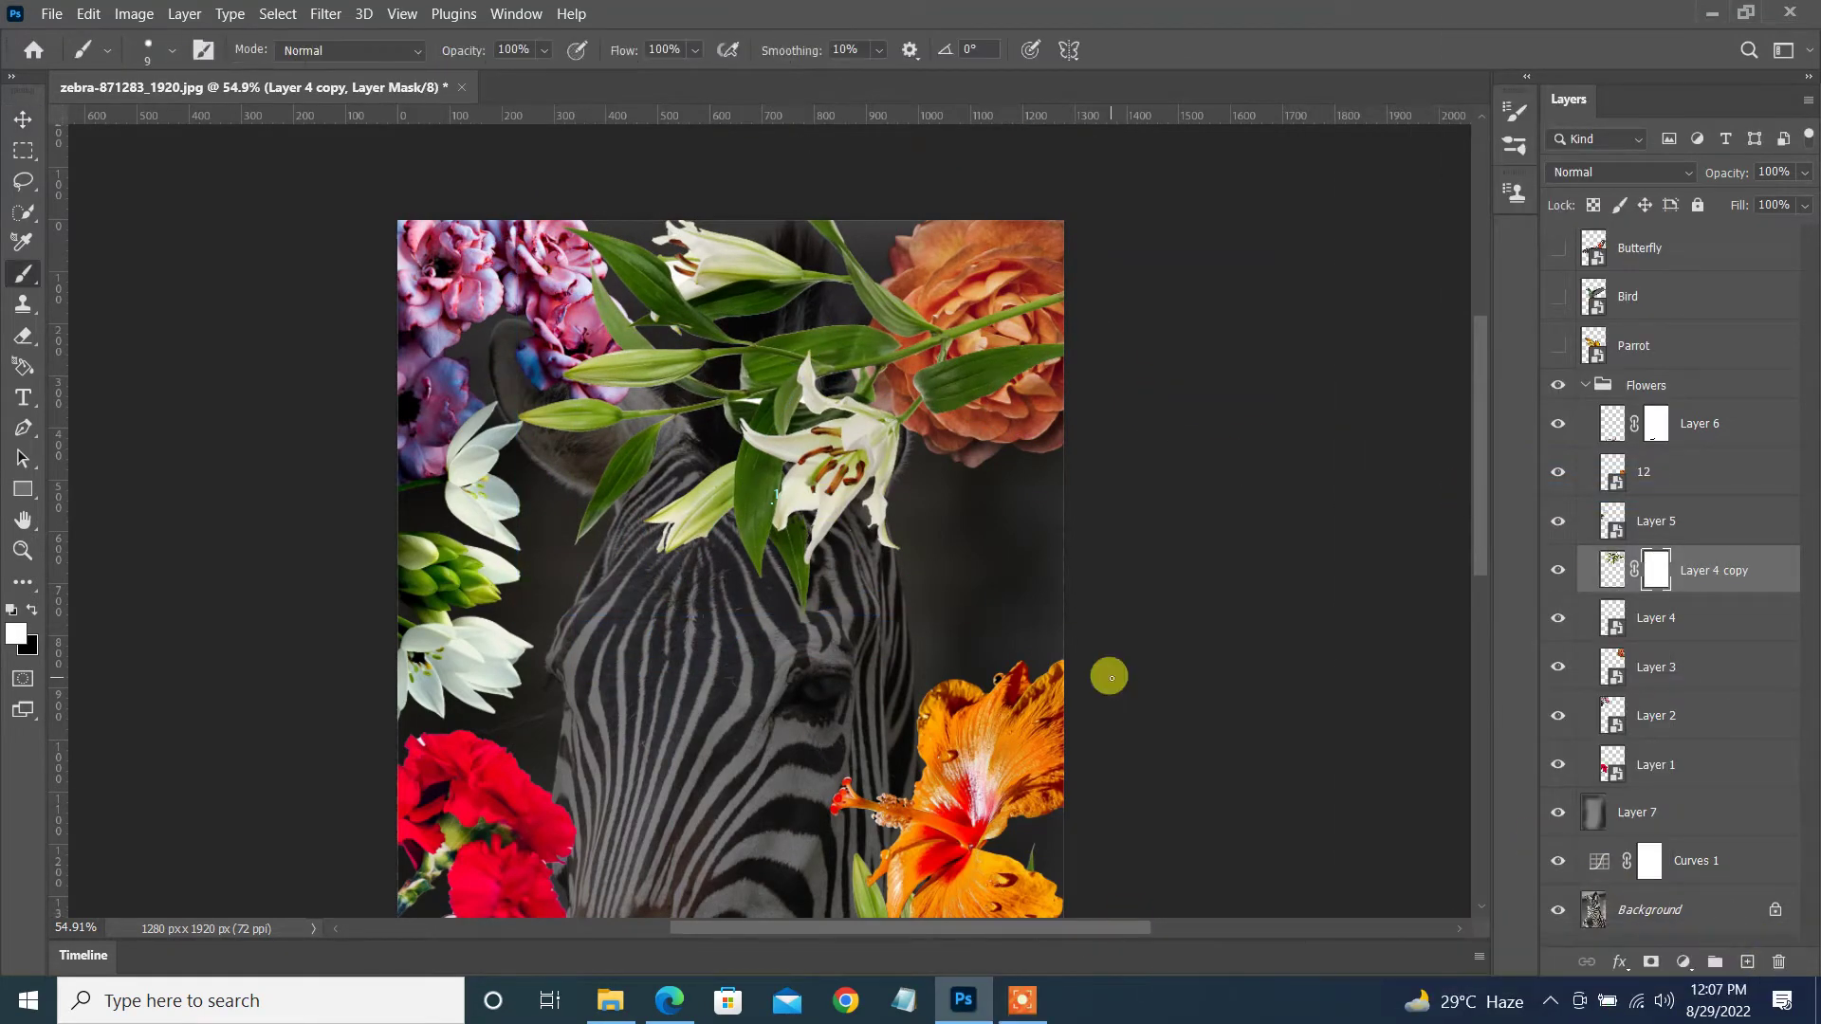
{"action": "scroll", "coordinate": [834, 391], "scroll_direction": "up", "scroll_amount": 2}
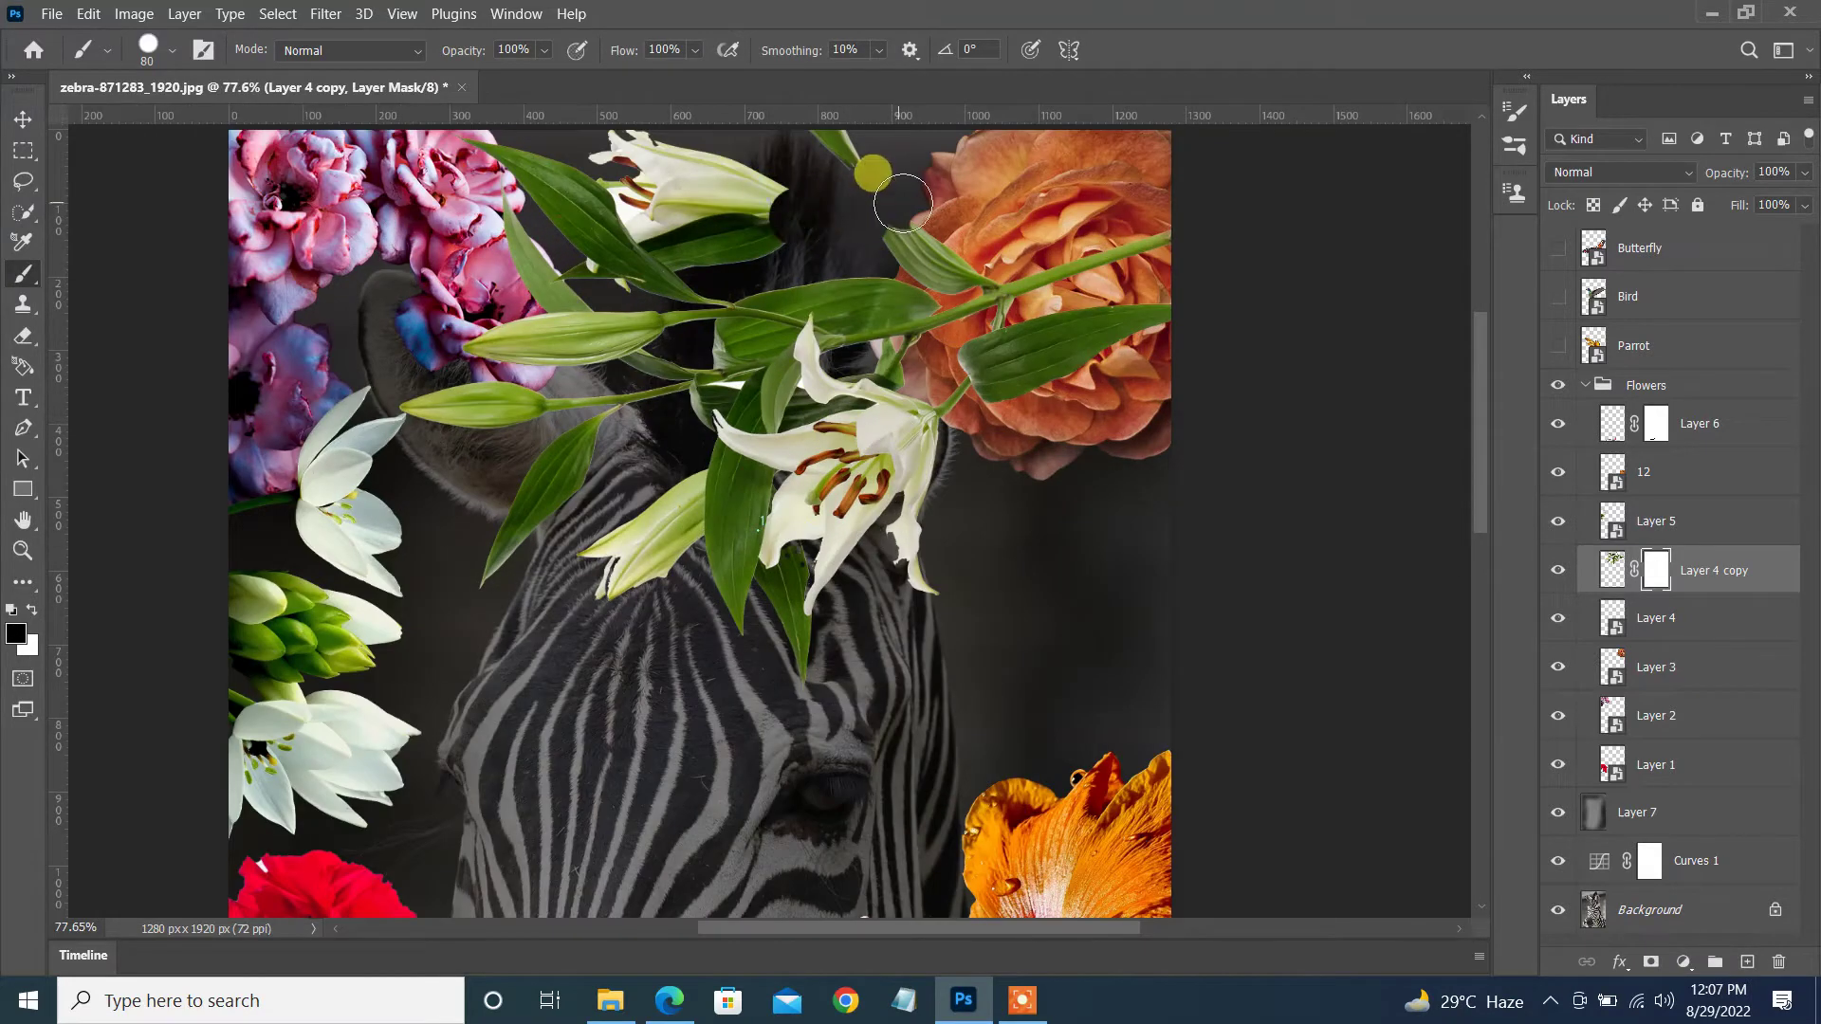
{"action": "left_click_drag", "start_coordinate": [903, 204], "coordinate": [736, 170]}
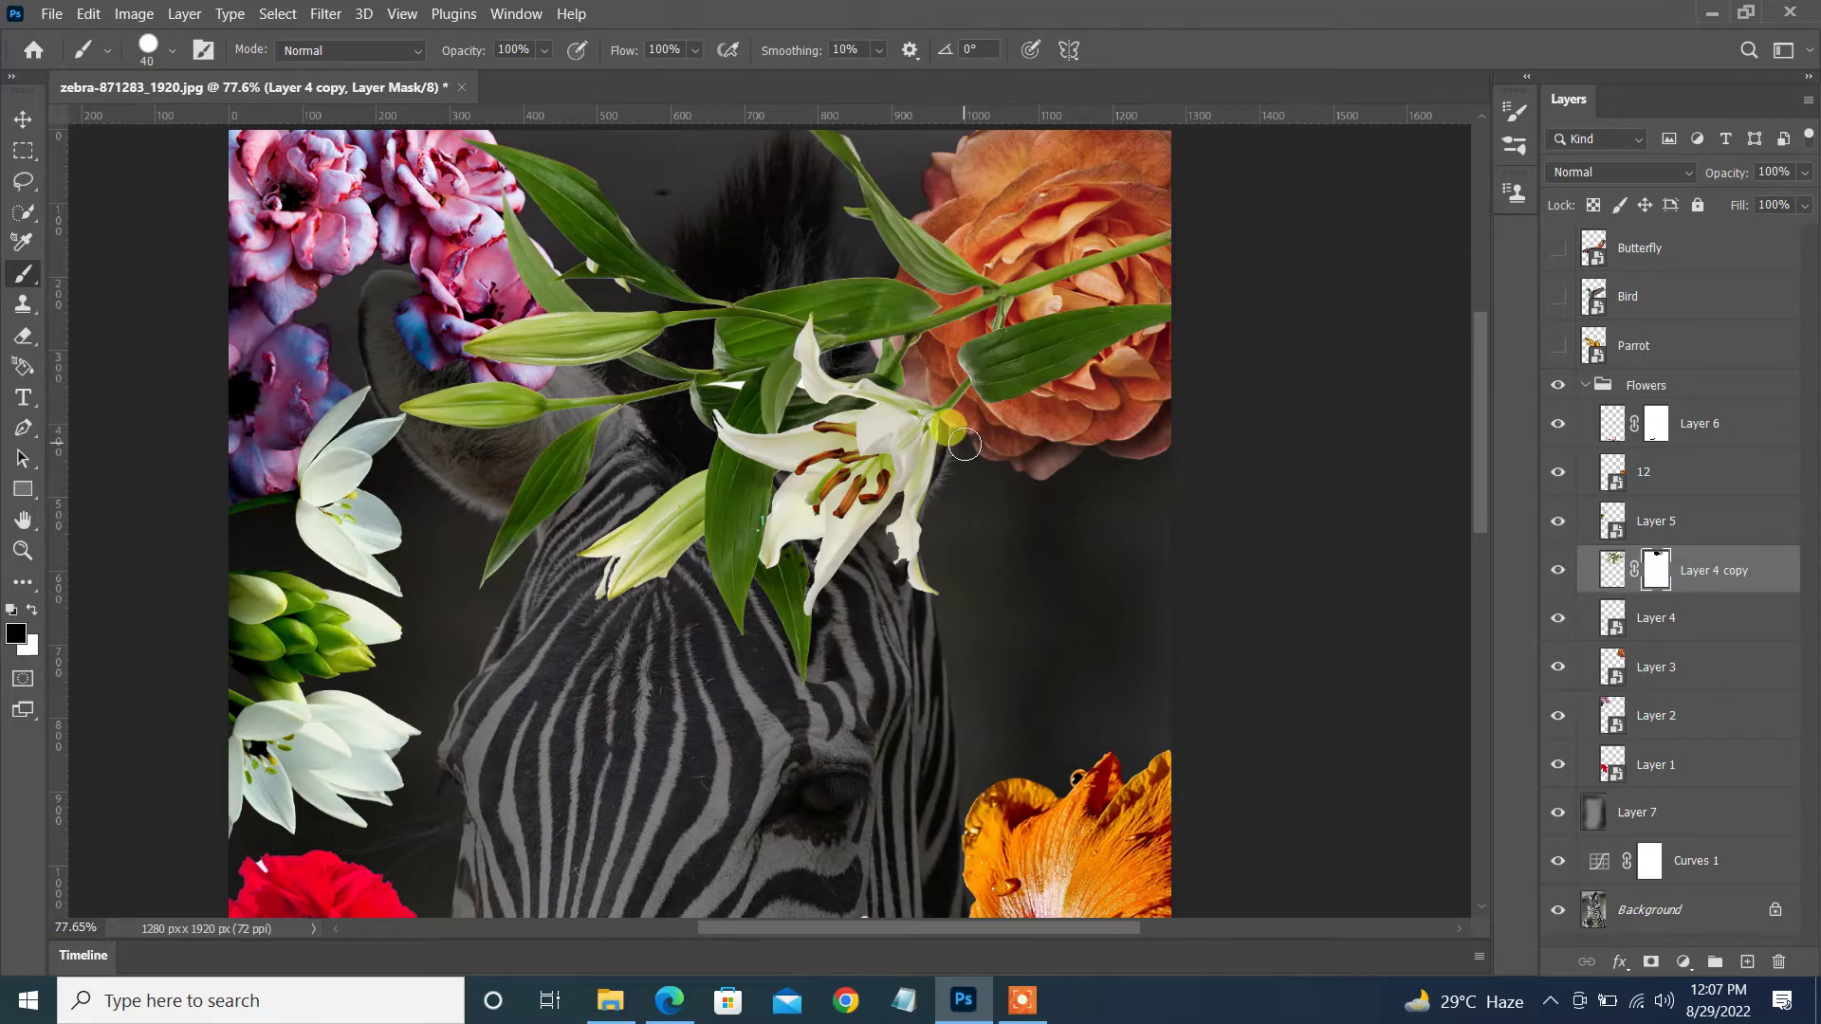
{"action": "left_click_drag", "start_coordinate": [804, 507], "coordinate": [875, 453]}
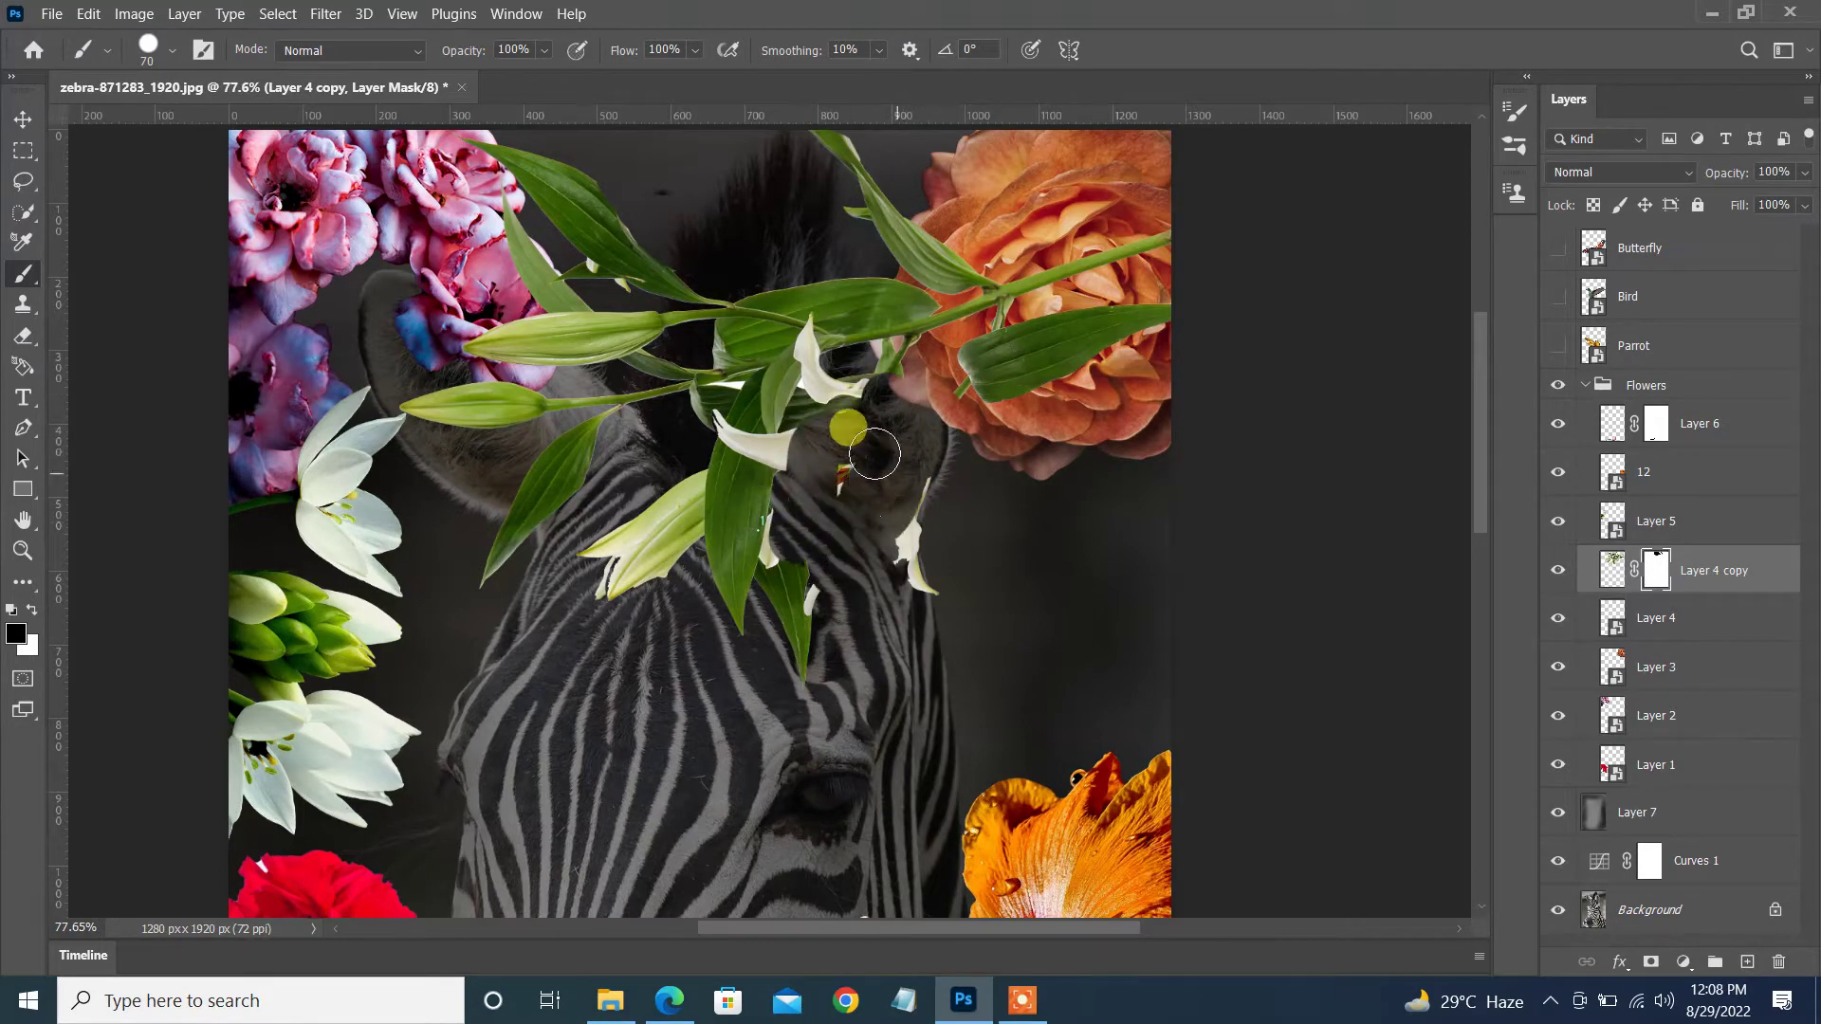
{"action": "scroll", "coordinate": [887, 471], "scroll_direction": "down", "scroll_amount": 3}
{"action": "key", "text": "ctrl+z"}
{"action": "key", "text": "ctrl+z"}
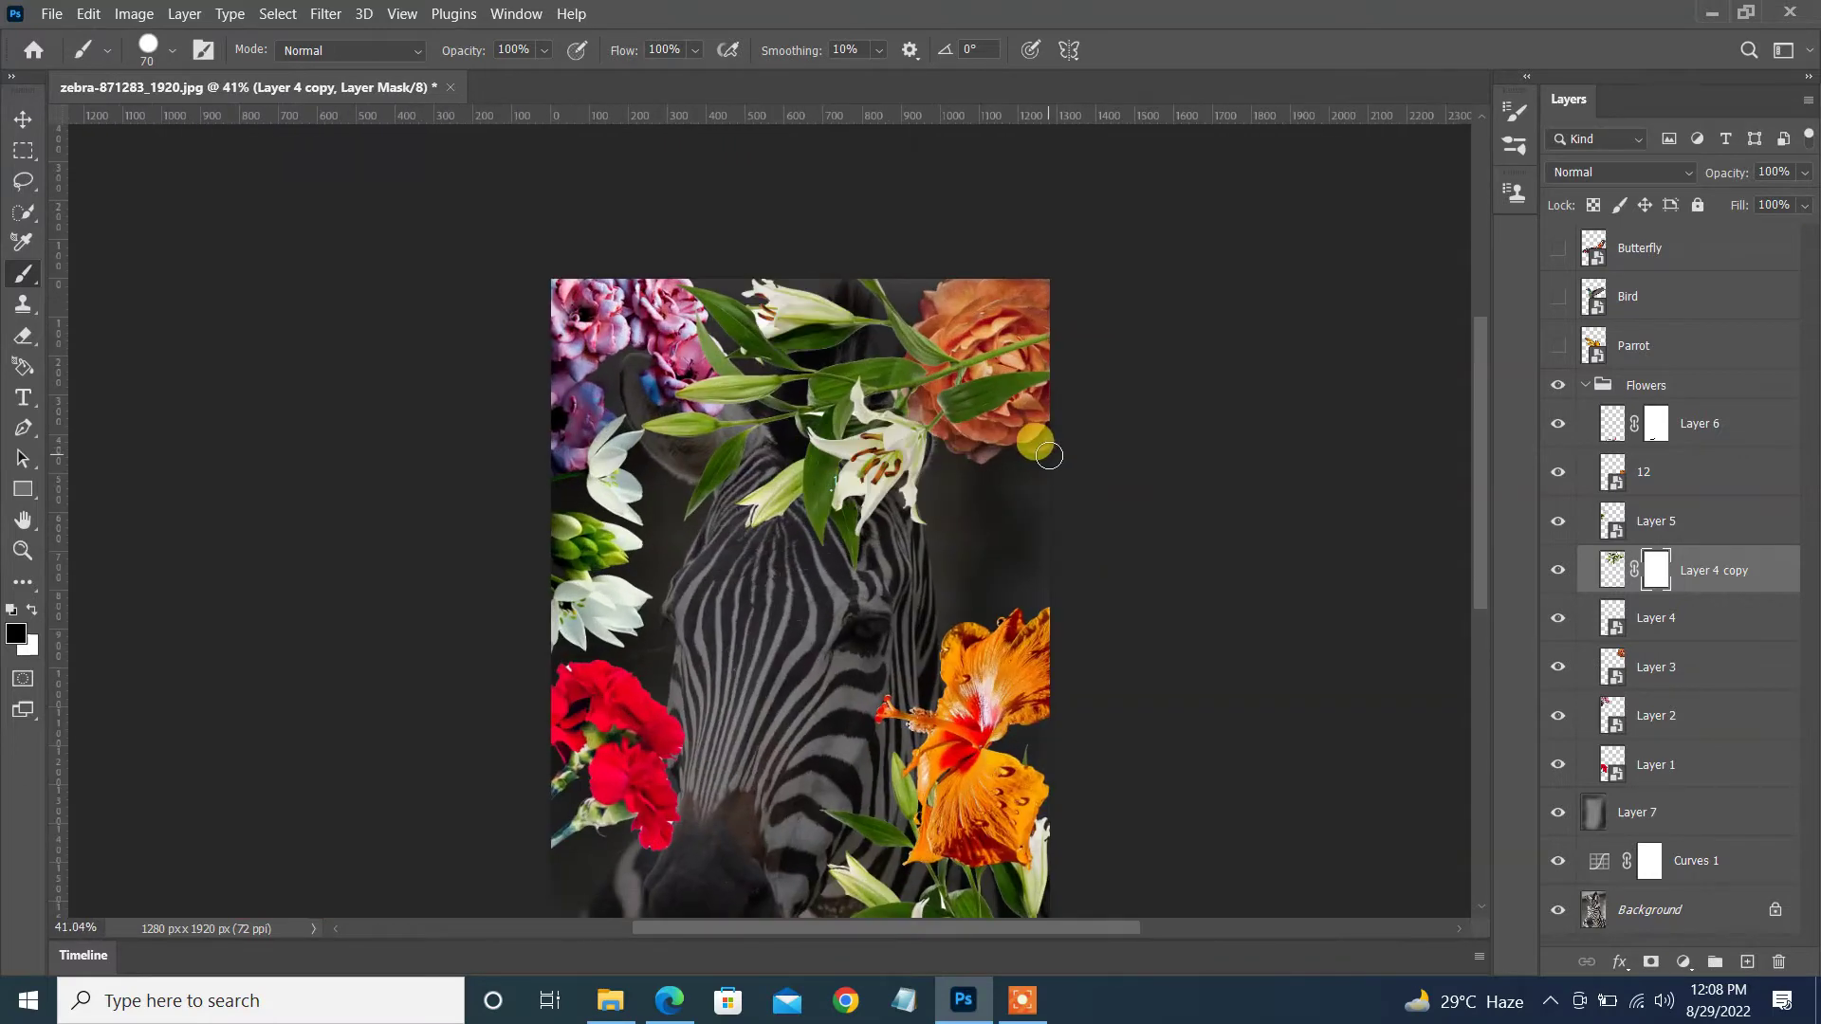
{"action": "key", "text": "v"}
{"action": "left_click", "coordinate": [1028, 293]}
- Move the rose above the lily copy, then trial-scale and rotate the lily copy before cancelling
{"action": "left_click_drag", "start_coordinate": [1655, 667], "coordinate": [1655, 548]}
{"action": "left_click", "coordinate": [1698, 617]}
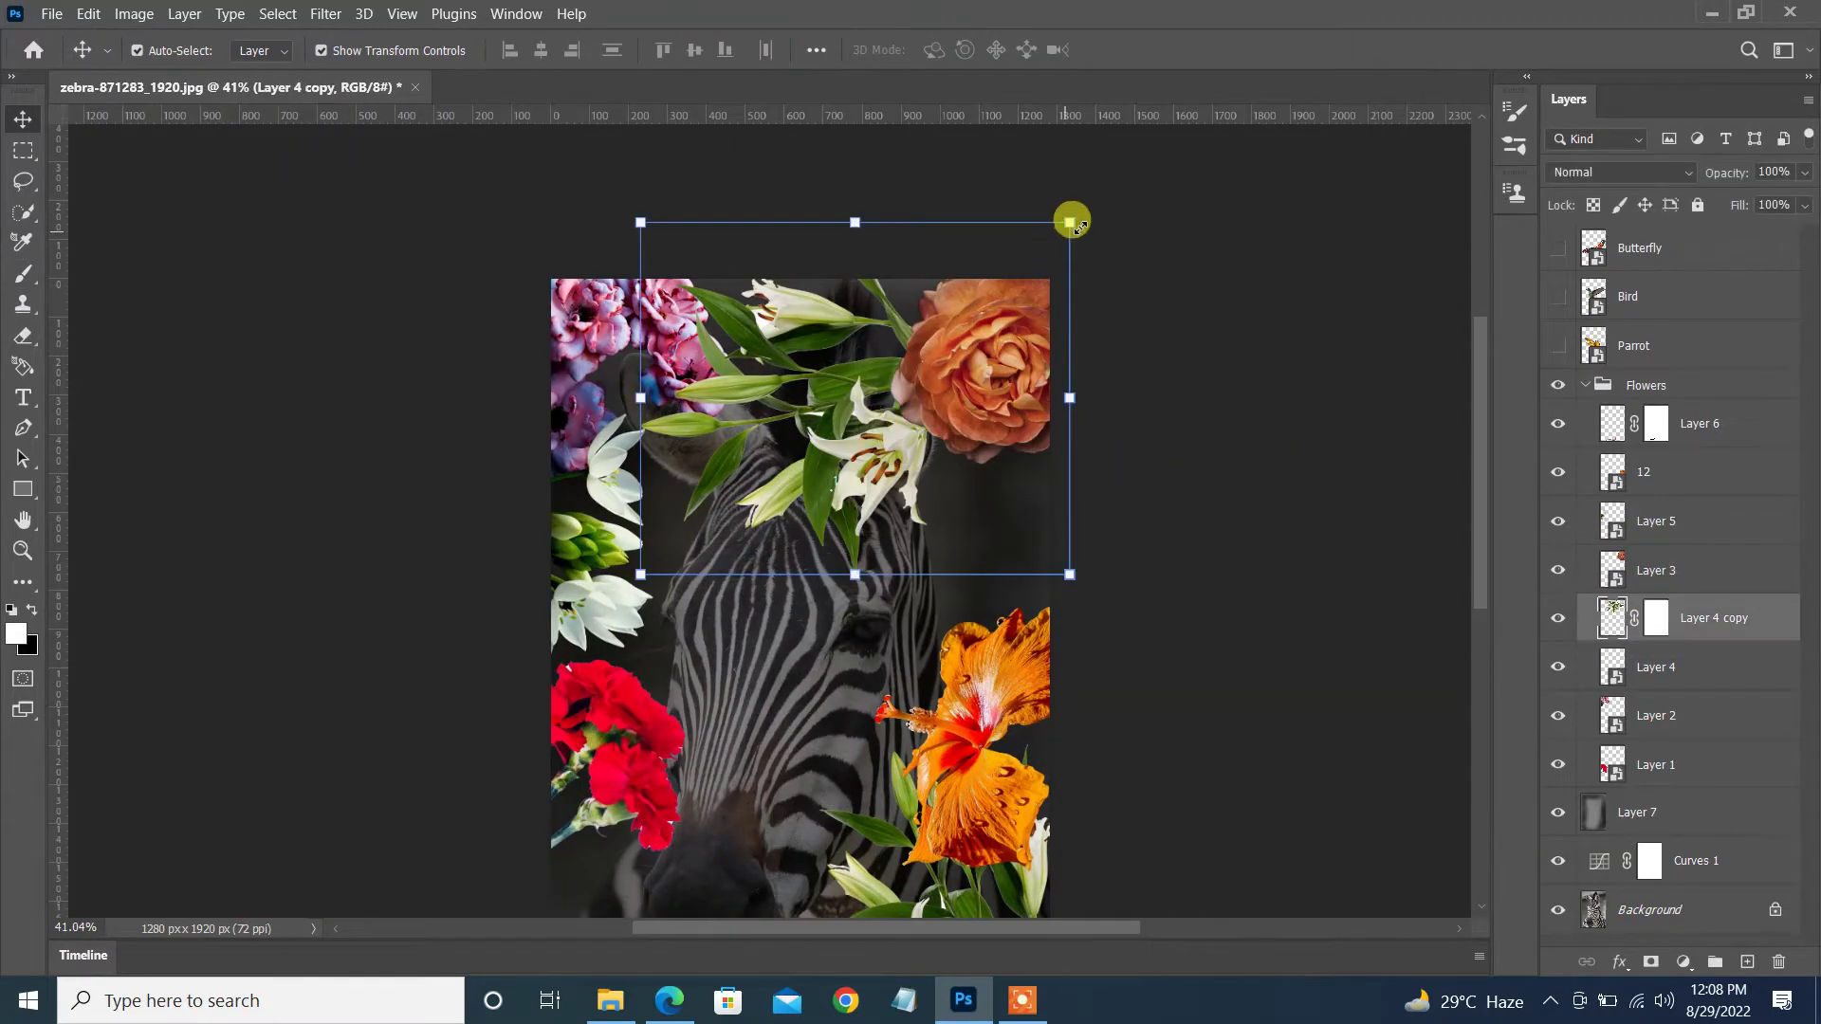
{"action": "left_click_drag", "start_coordinate": [1070, 222], "coordinate": [1159, 151]}
{"action": "left_click_drag", "start_coordinate": [1175, 592], "coordinate": [1224, 458]}
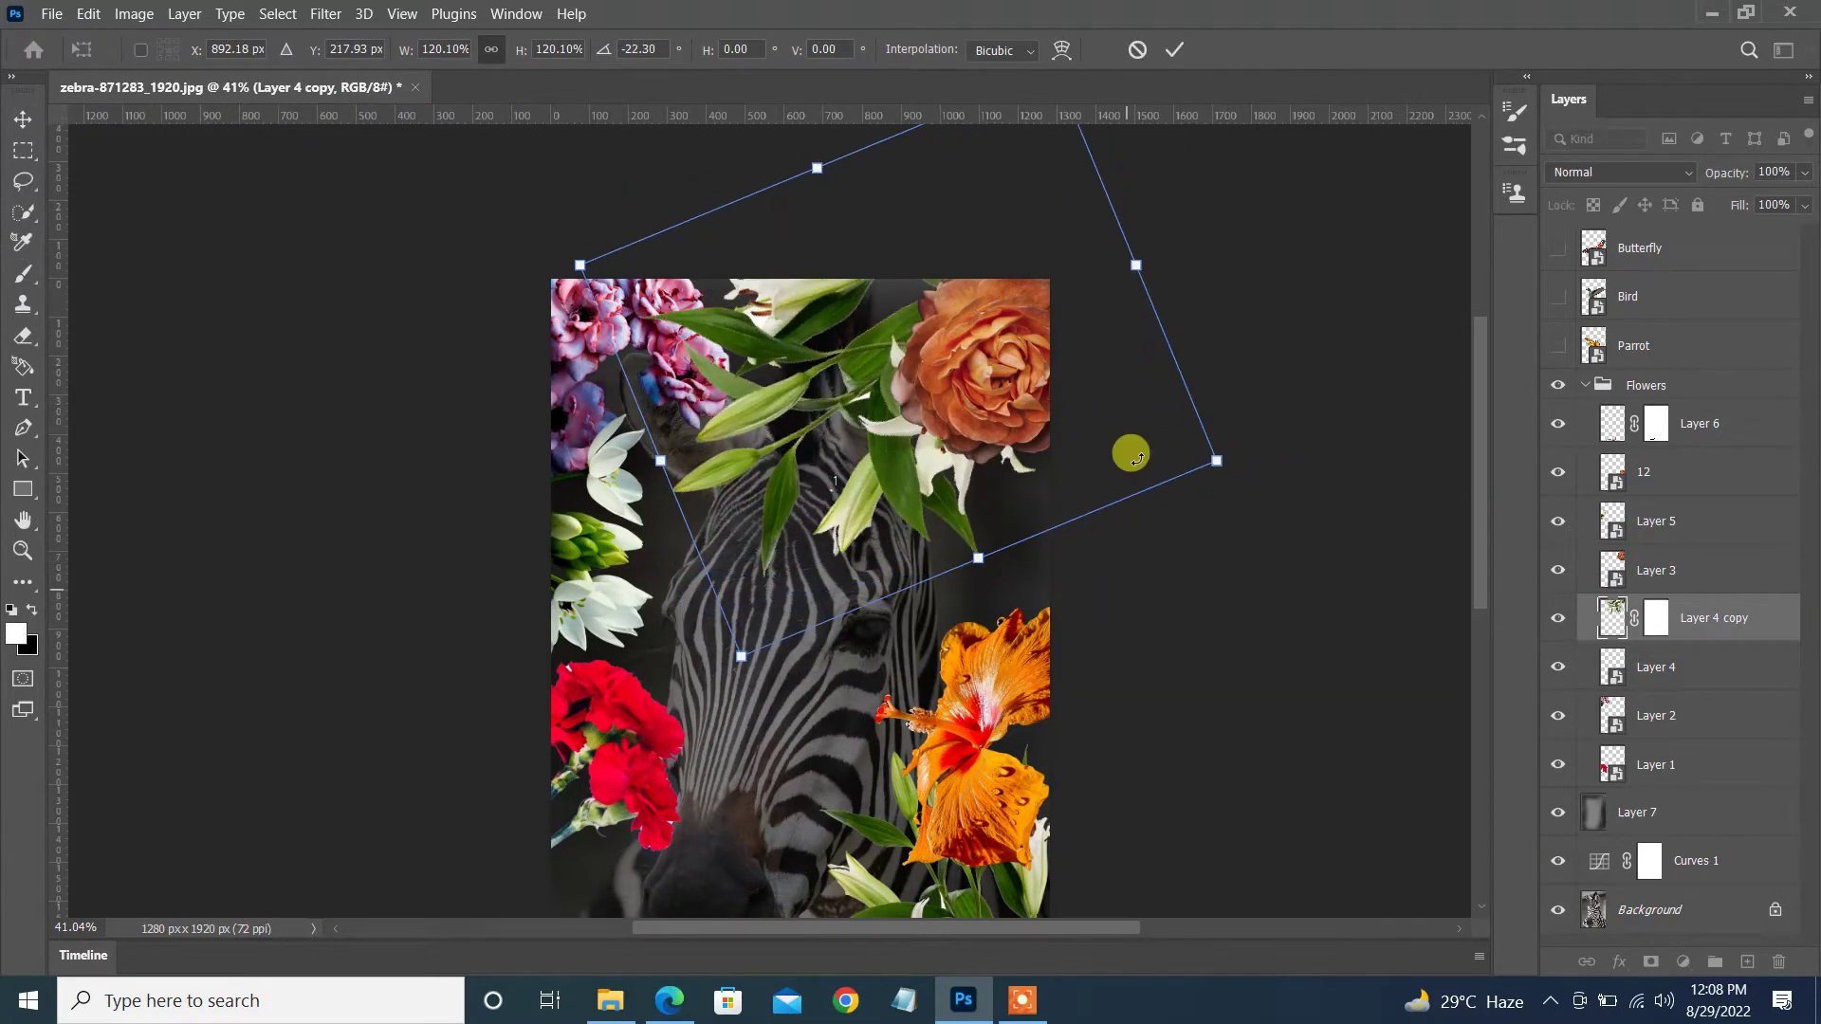
{"action": "key", "text": "Escape"}
- Remove the lily copy's layer mask
{"action": "scroll", "coordinate": [1459, 345], "scroll_direction": "down", "scroll_amount": 1}
{"action": "left_click", "coordinate": [1723, 617]}
{"action": "left_click", "coordinate": [1656, 617]}
{"action": "left_click_drag", "start_coordinate": [1656, 618], "coordinate": [1284, 573]}
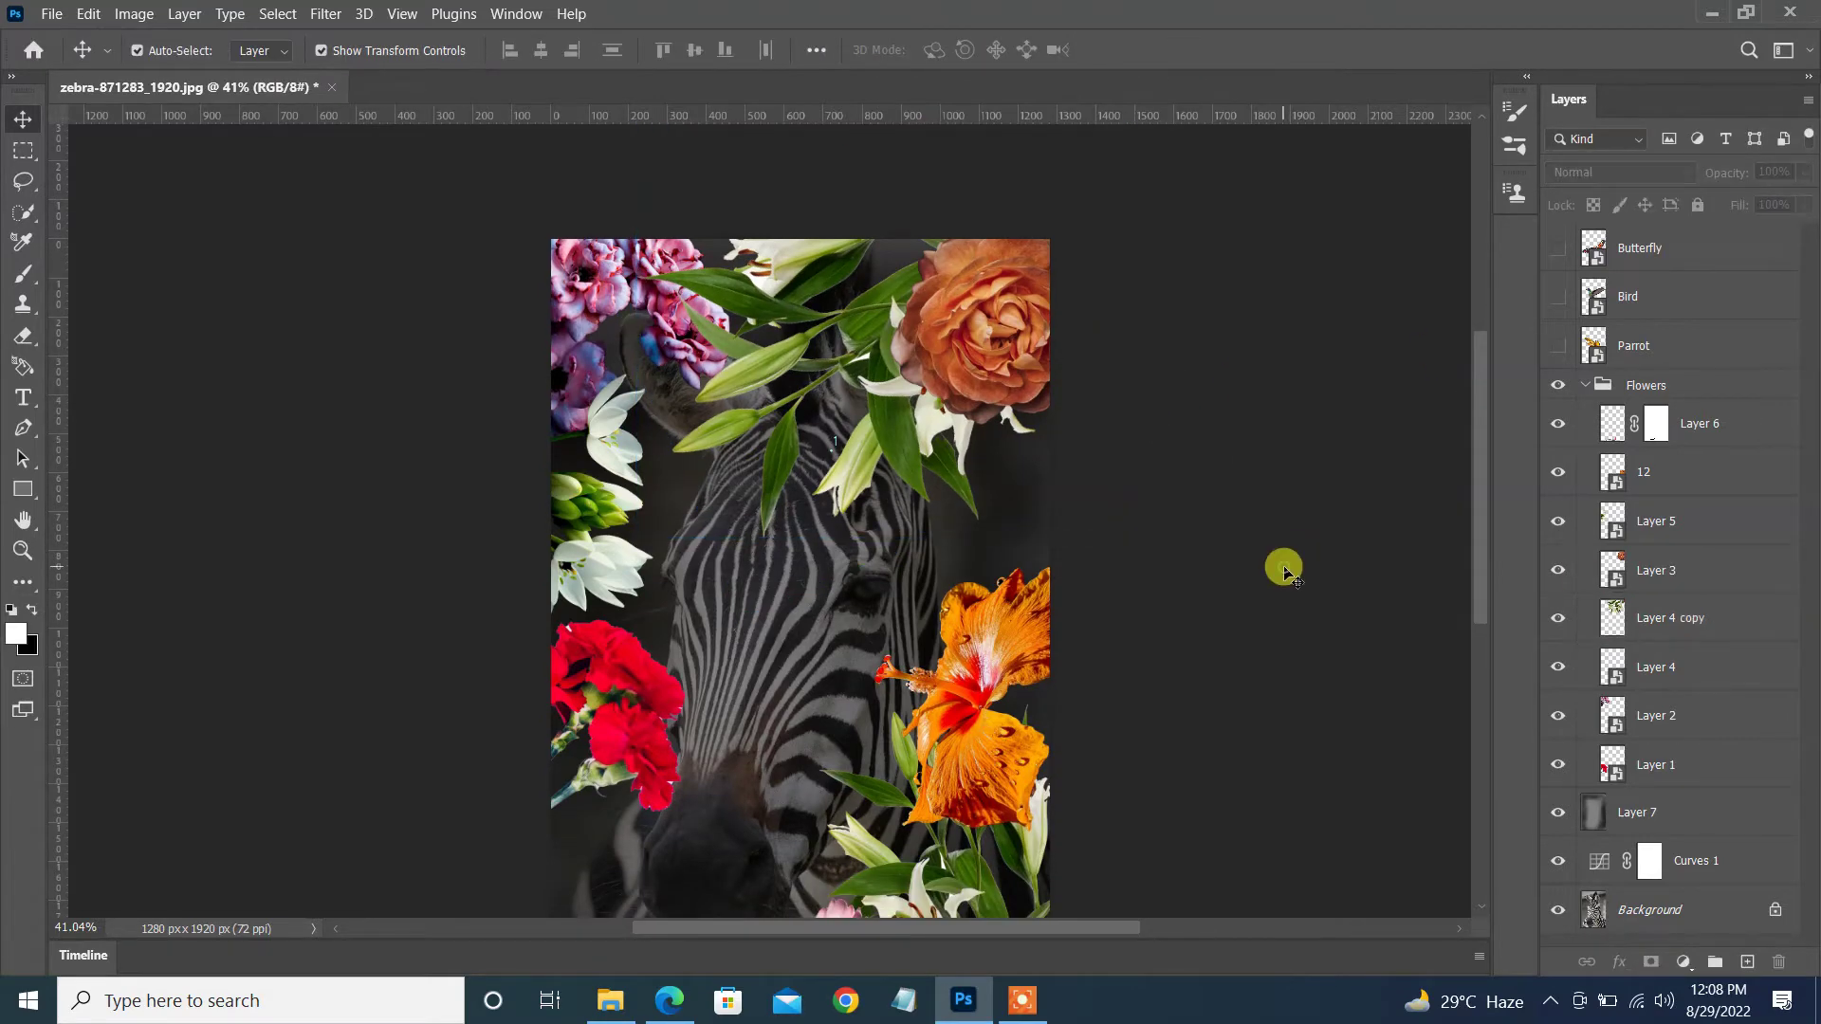
{"action": "scroll", "coordinate": [1124, 569], "scroll_direction": "down", "scroll_amount": 2}
{"action": "scroll", "coordinate": [1124, 569], "scroll_direction": "down", "scroll_amount": 1}
- Rasterize the pink flowers and place a rotated copy at the right edge, above Layer 4 copy
{"action": "left_click", "coordinate": [660, 288]}
{"action": "right_click", "coordinate": [1667, 731]}
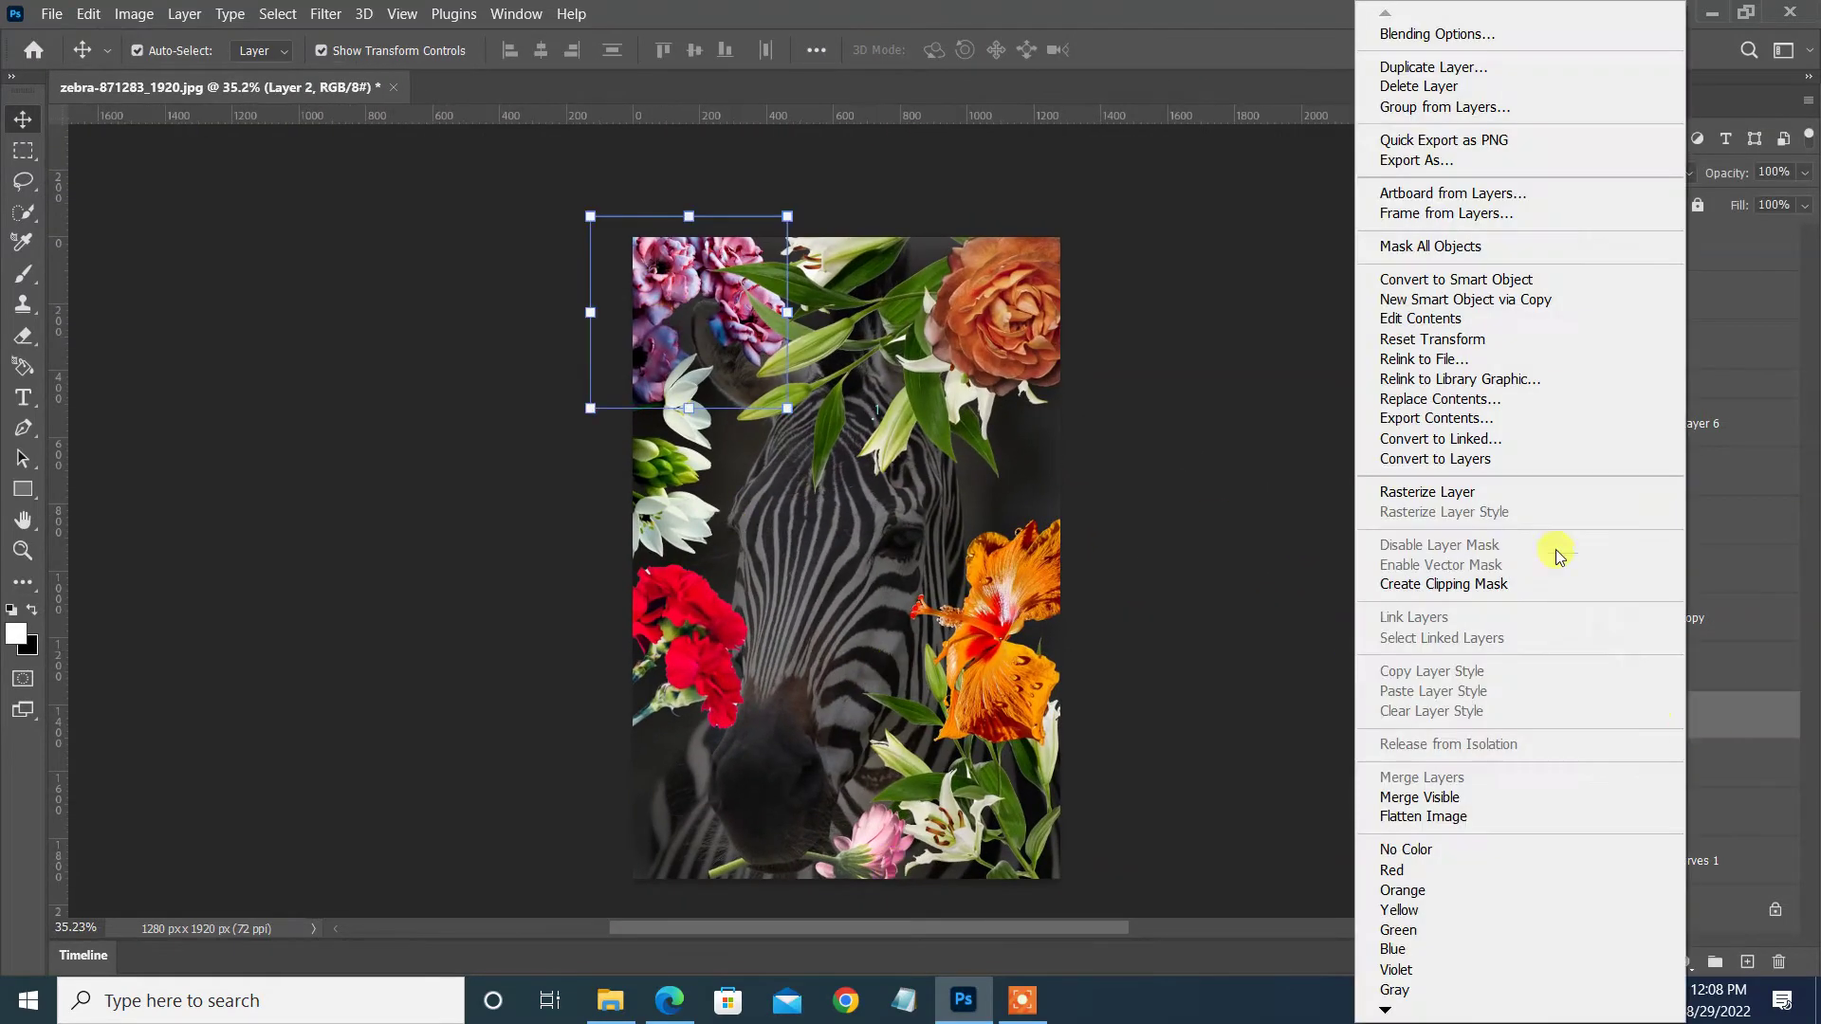
{"action": "left_click", "coordinate": [1476, 495]}
{"action": "scroll", "coordinate": [824, 410], "scroll_direction": "up", "scroll_amount": 1}
{"action": "mouse_move", "coordinate": [824, 409]}
{"action": "left_mouse_down"}
{"action": "mouse_move", "coordinate": [1115, 583]}
{"action": "mouse_move", "coordinate": [1202, 446]}
{"action": "left_mouse_up"}
{"action": "left_click_drag", "start_coordinate": [974, 492], "coordinate": [995, 495]}
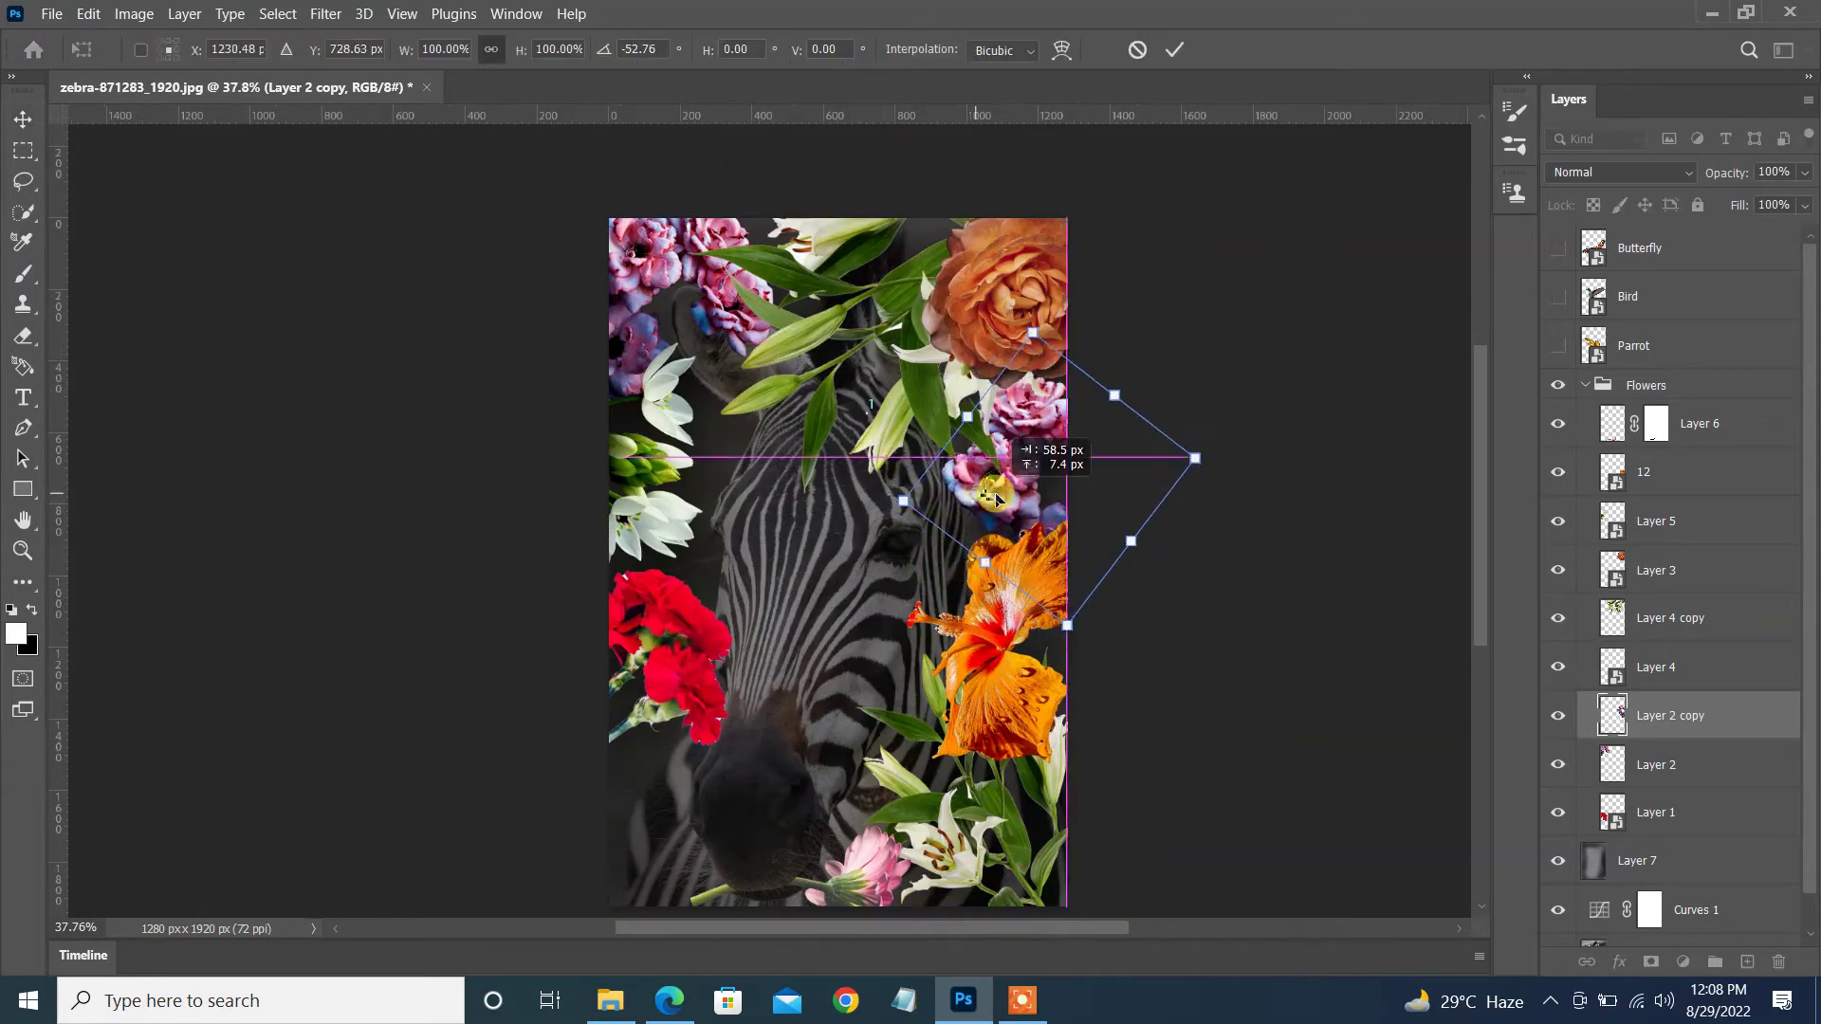
{"action": "left_click_drag", "start_coordinate": [1602, 661], "coordinate": [1667, 593]}
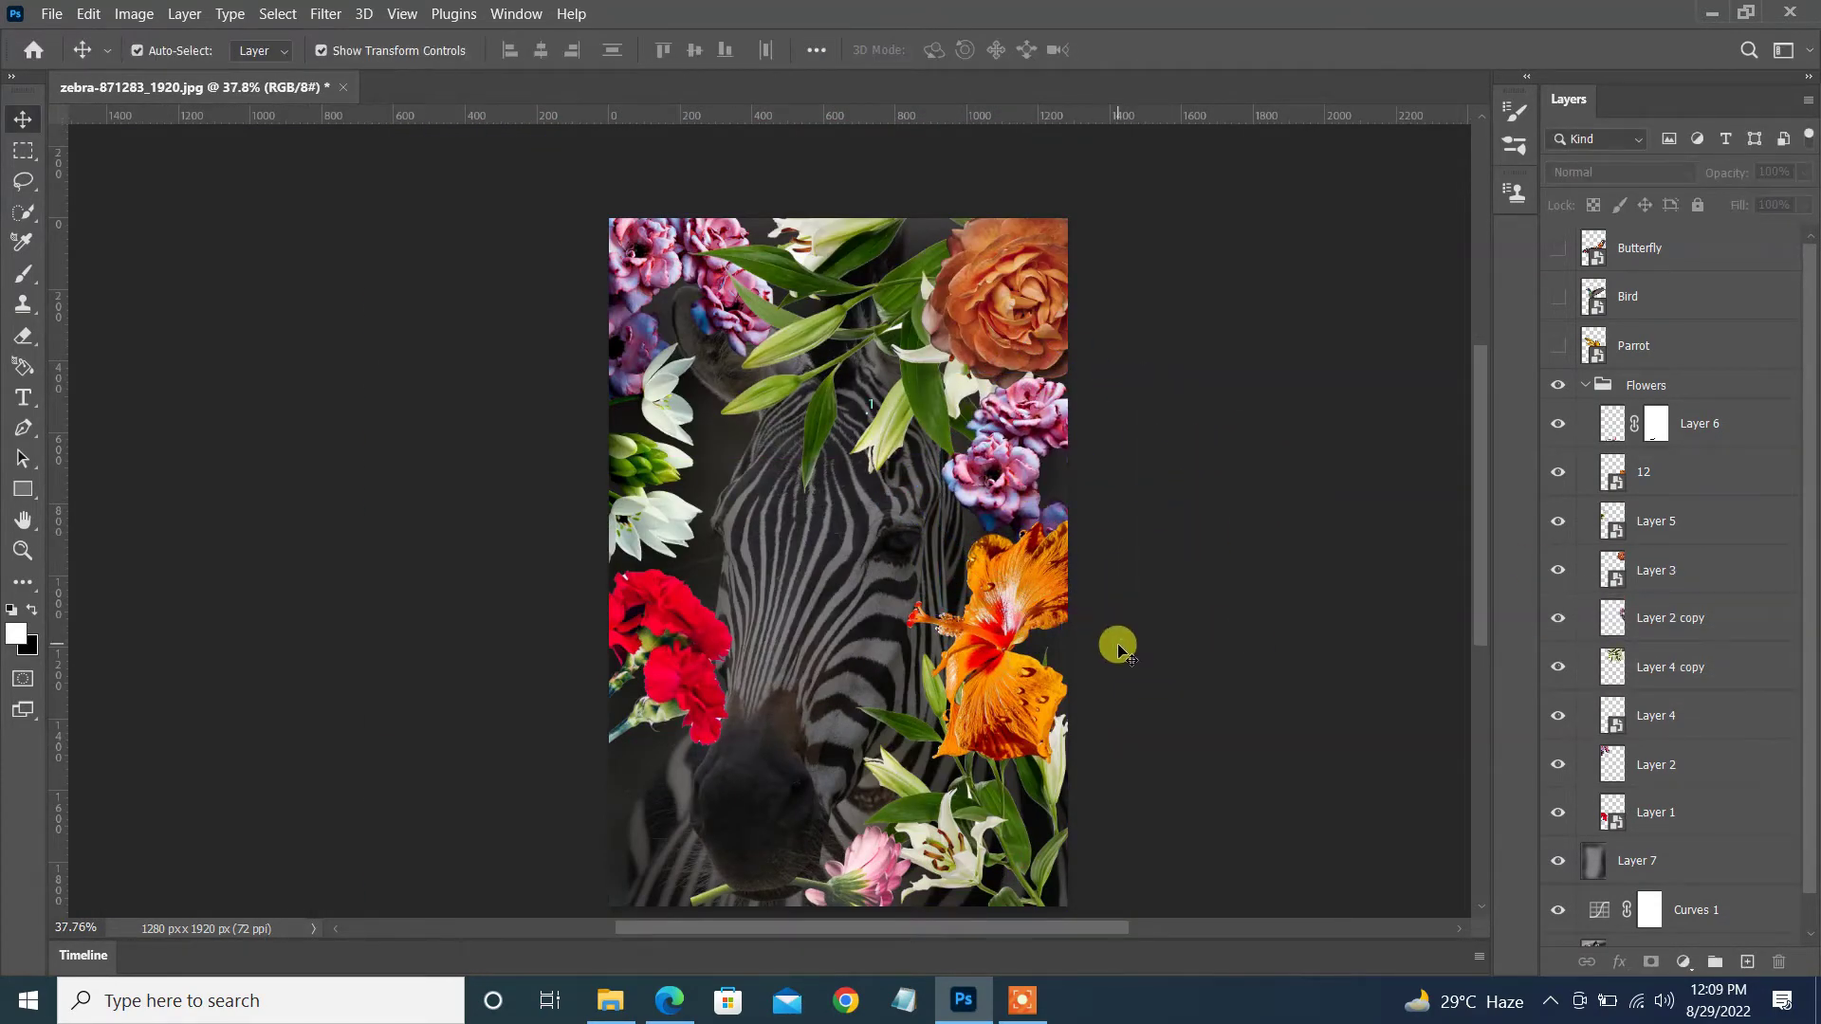
- Duplicate the orange rose into the lower-left corner
{"action": "left_click", "coordinate": [1015, 332], "text": "ctrl"}
{"action": "left_click_drag", "start_coordinate": [1012, 332], "coordinate": [612, 868]}
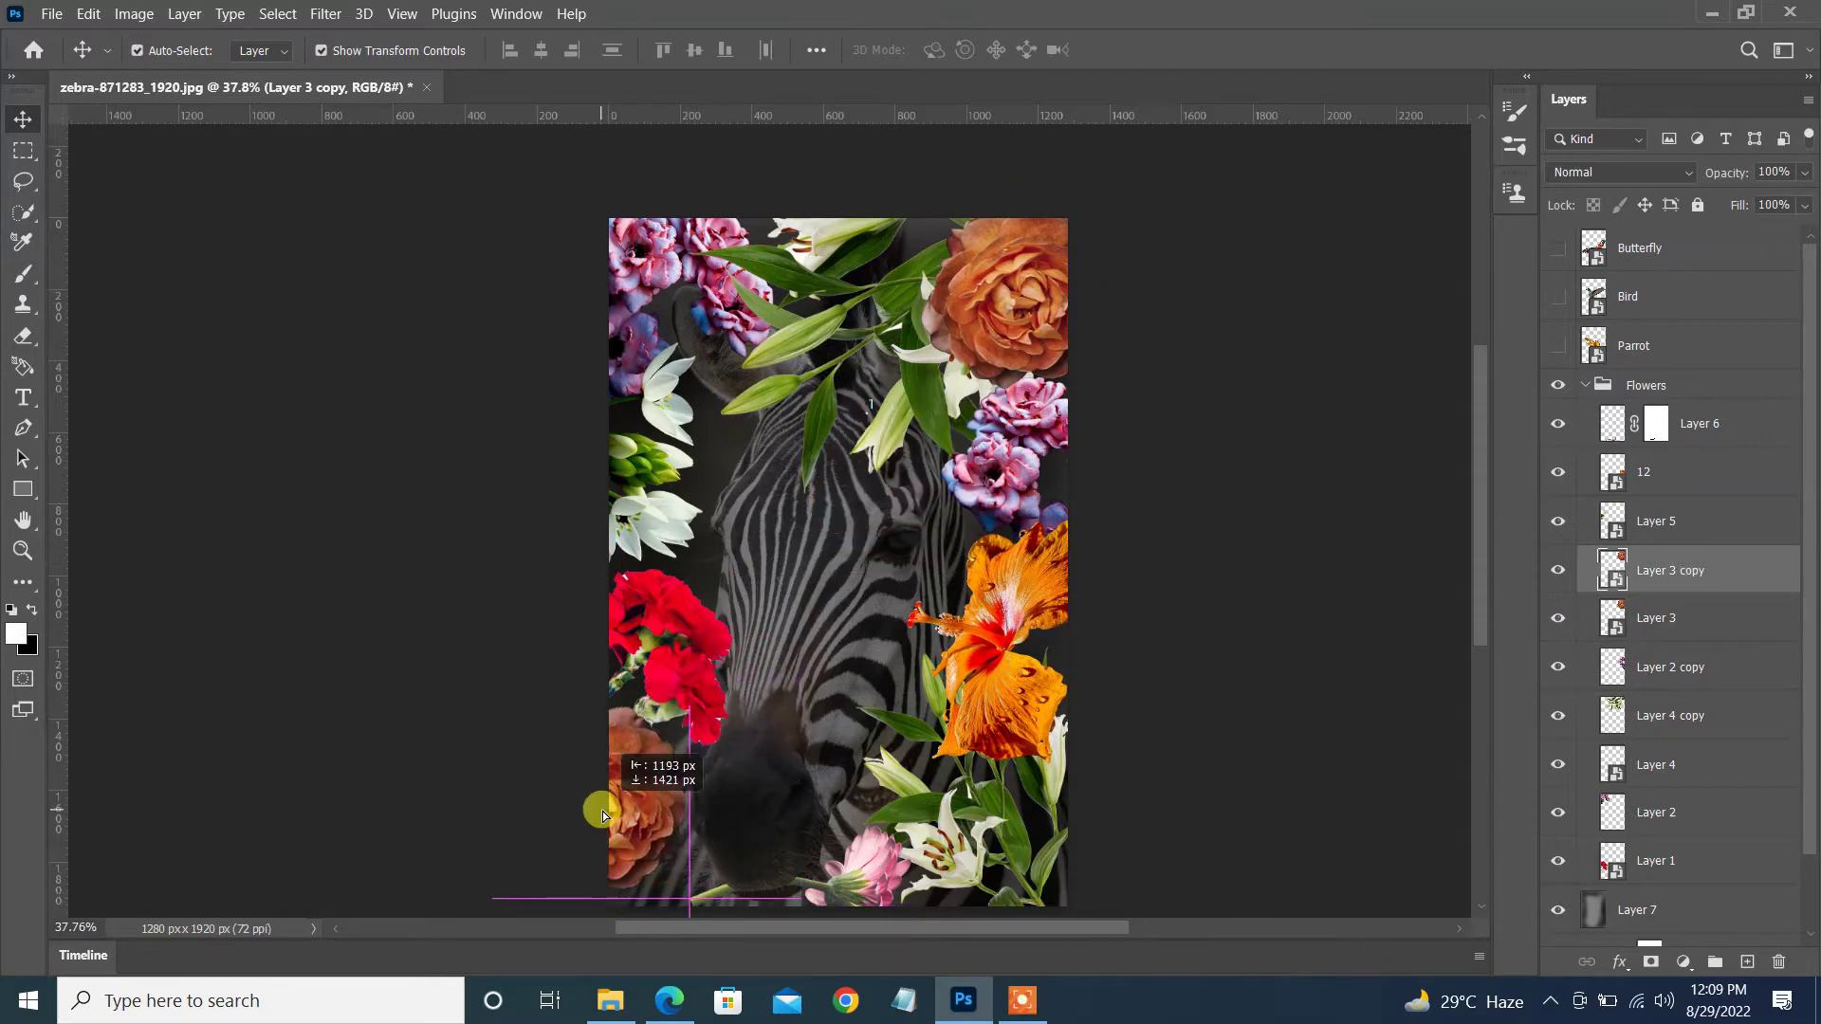
{"action": "scroll", "coordinate": [1148, 607], "scroll_direction": "down", "scroll_amount": 2}
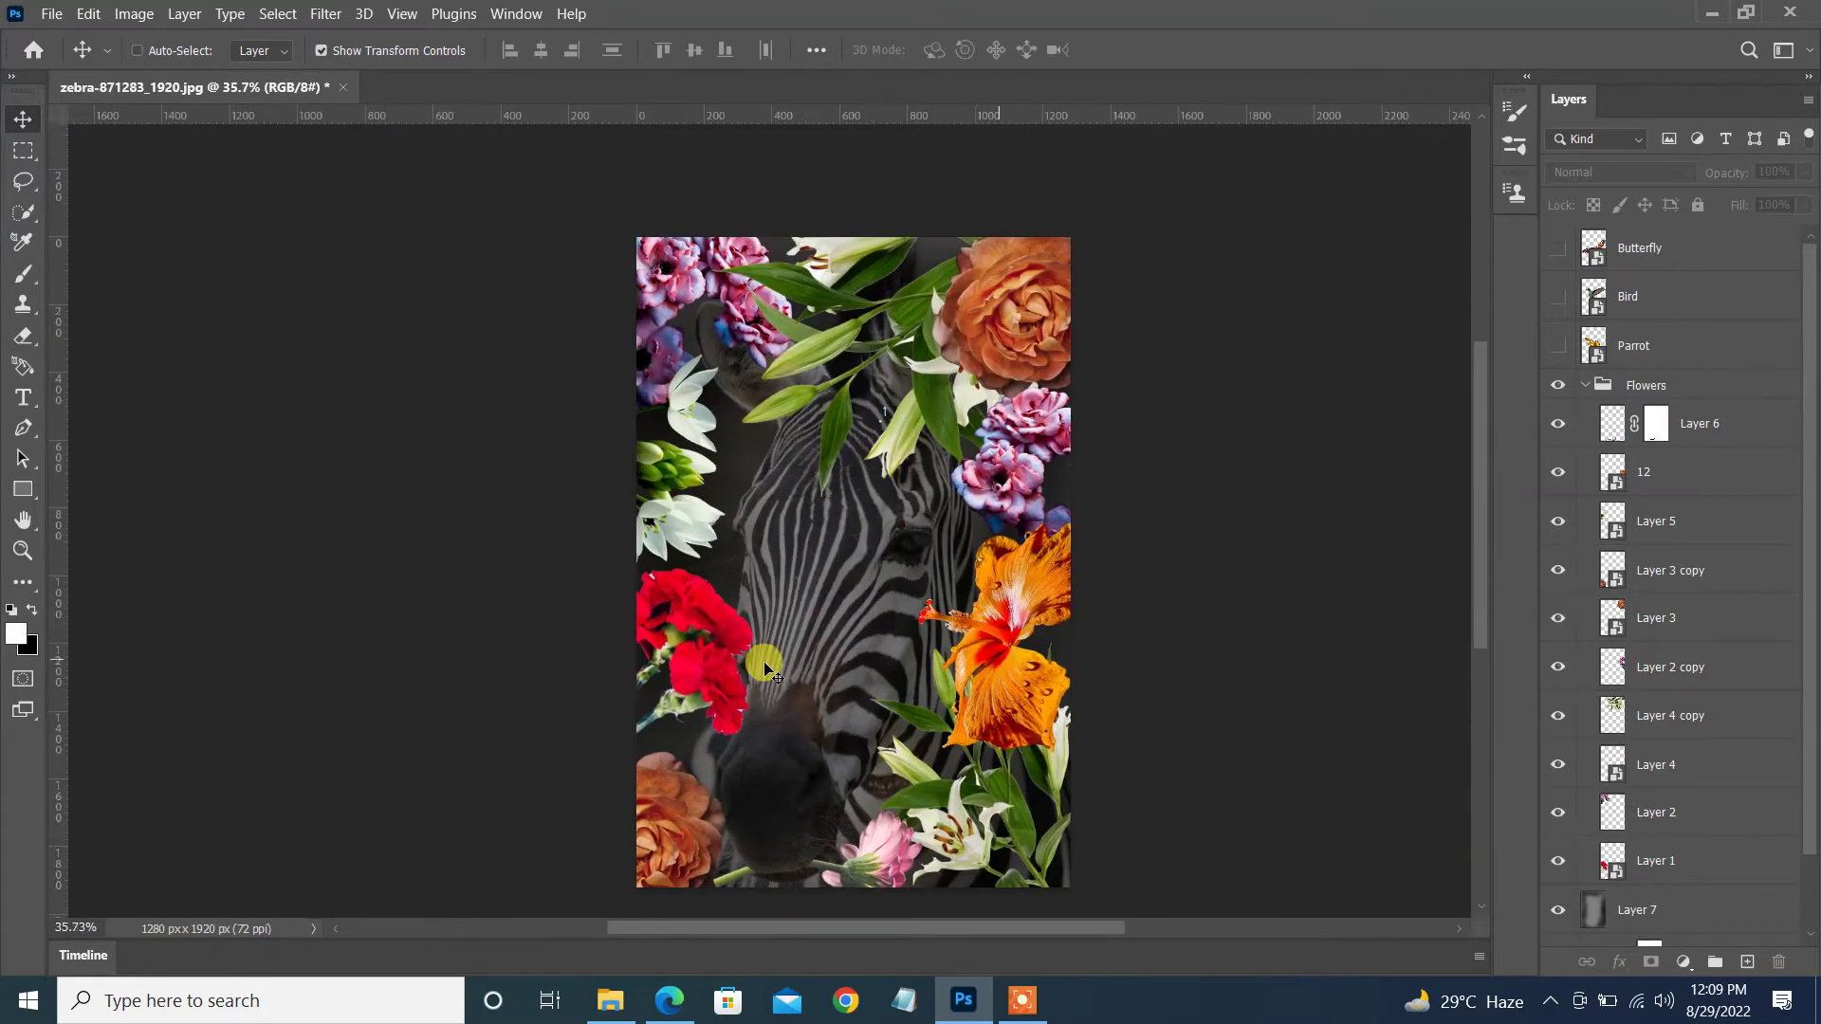
{"action": "left_click", "coordinate": [779, 720]}
- Add a Curves layer clipped to the Flowers group with its highlights pulled down
{"action": "left_click", "coordinate": [1577, 382]}
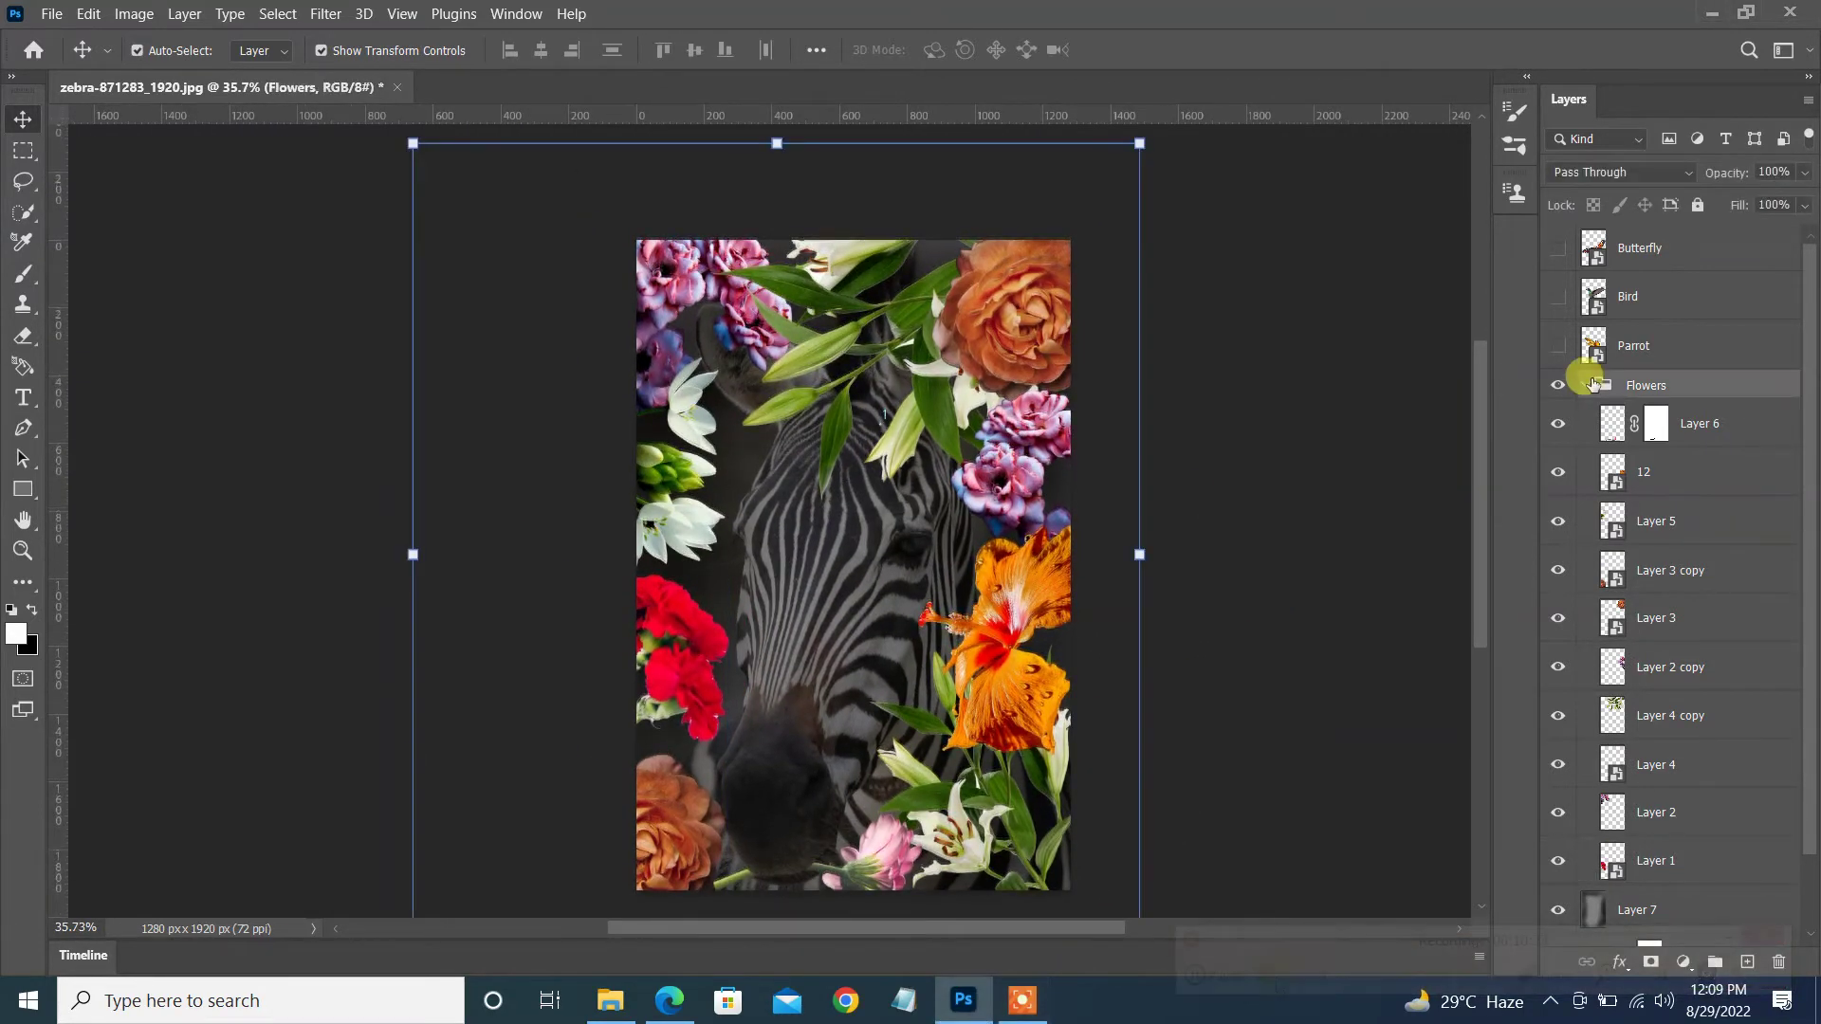
{"action": "left_click", "coordinate": [1677, 963]}
{"action": "left_click", "coordinate": [1660, 663]}
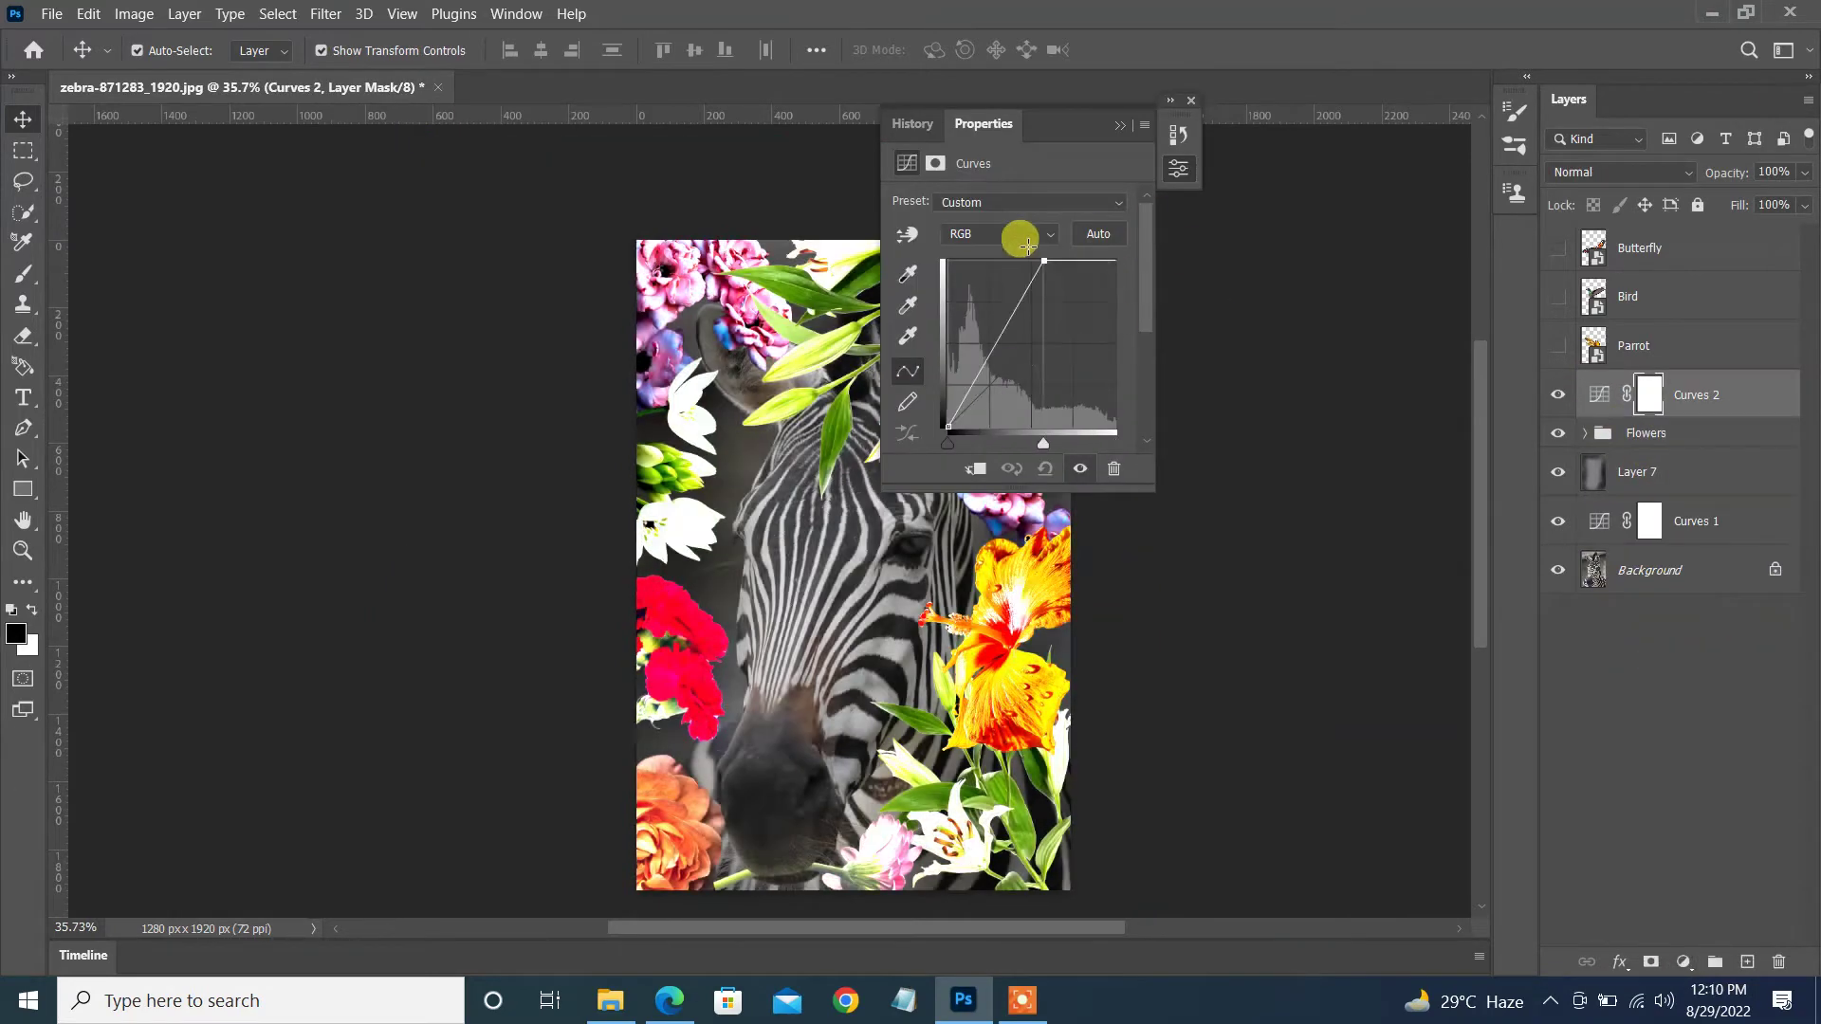
{"action": "left_click", "coordinate": [987, 466]}
{"action": "left_click_drag", "start_coordinate": [1115, 260], "coordinate": [1115, 342]}
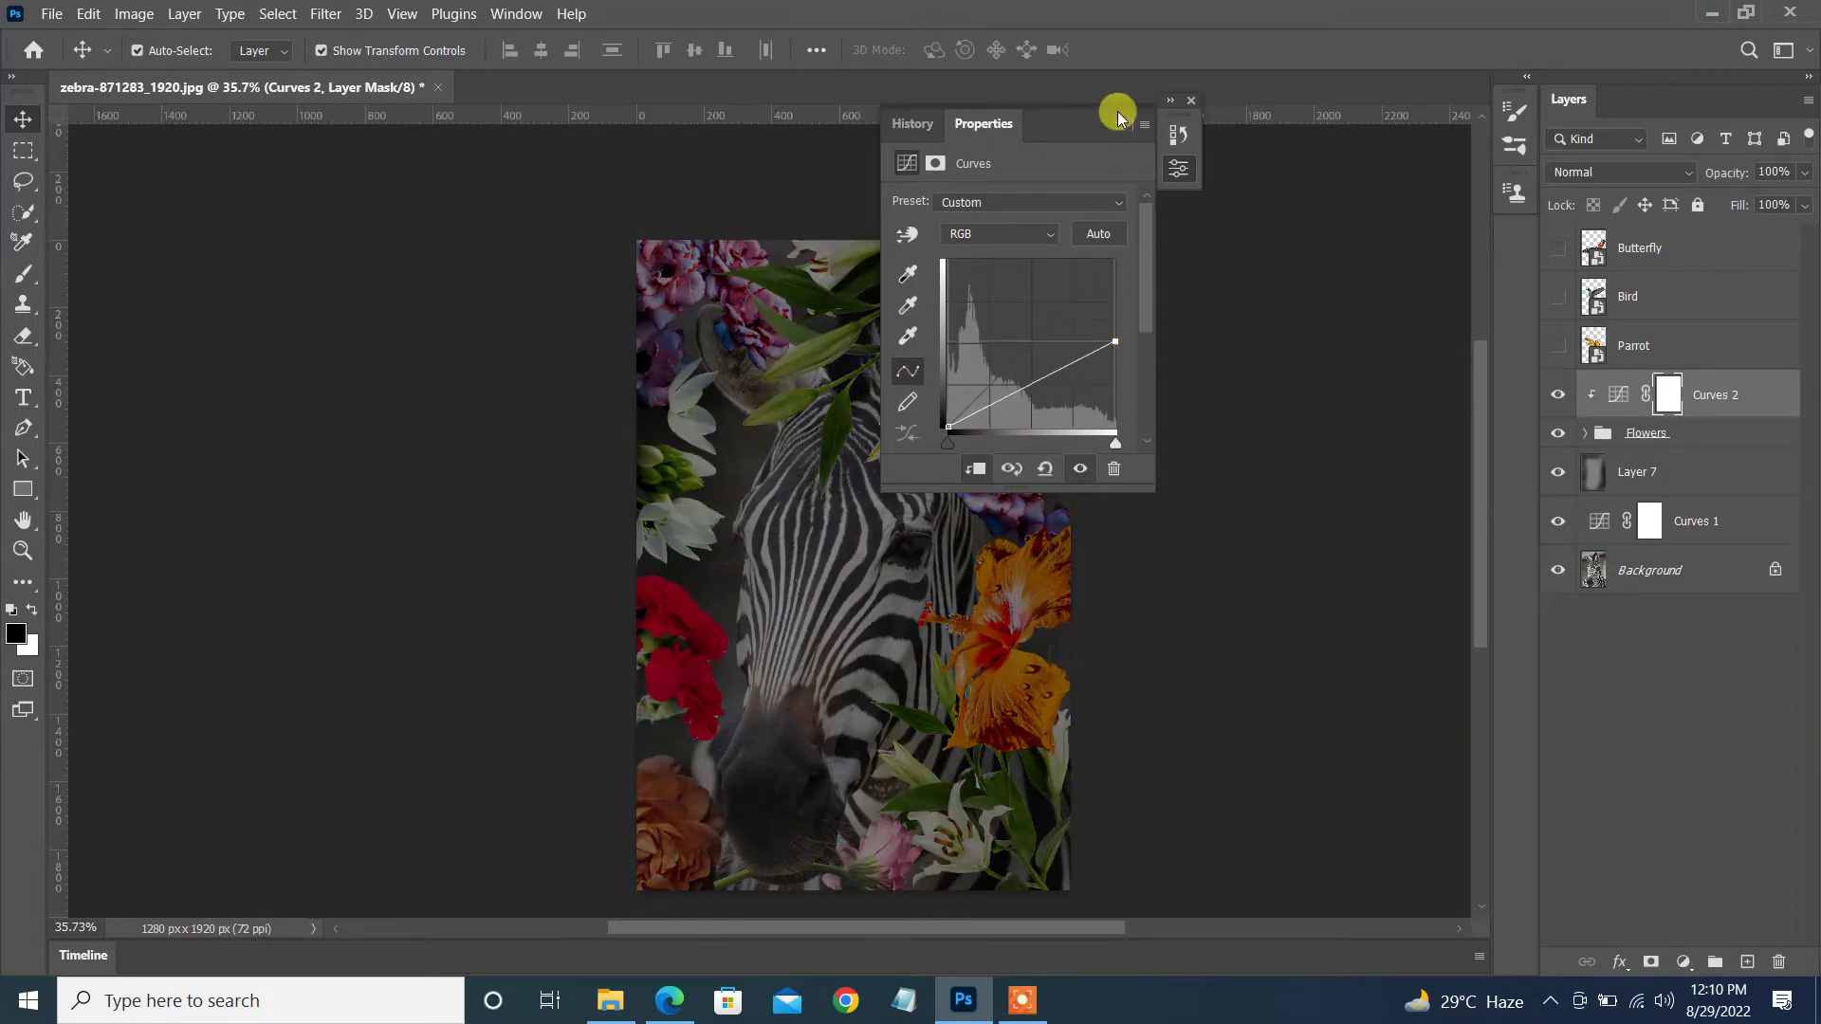
{"action": "left_click", "coordinate": [1135, 270]}
{"action": "key", "text": "ctrl+space"}
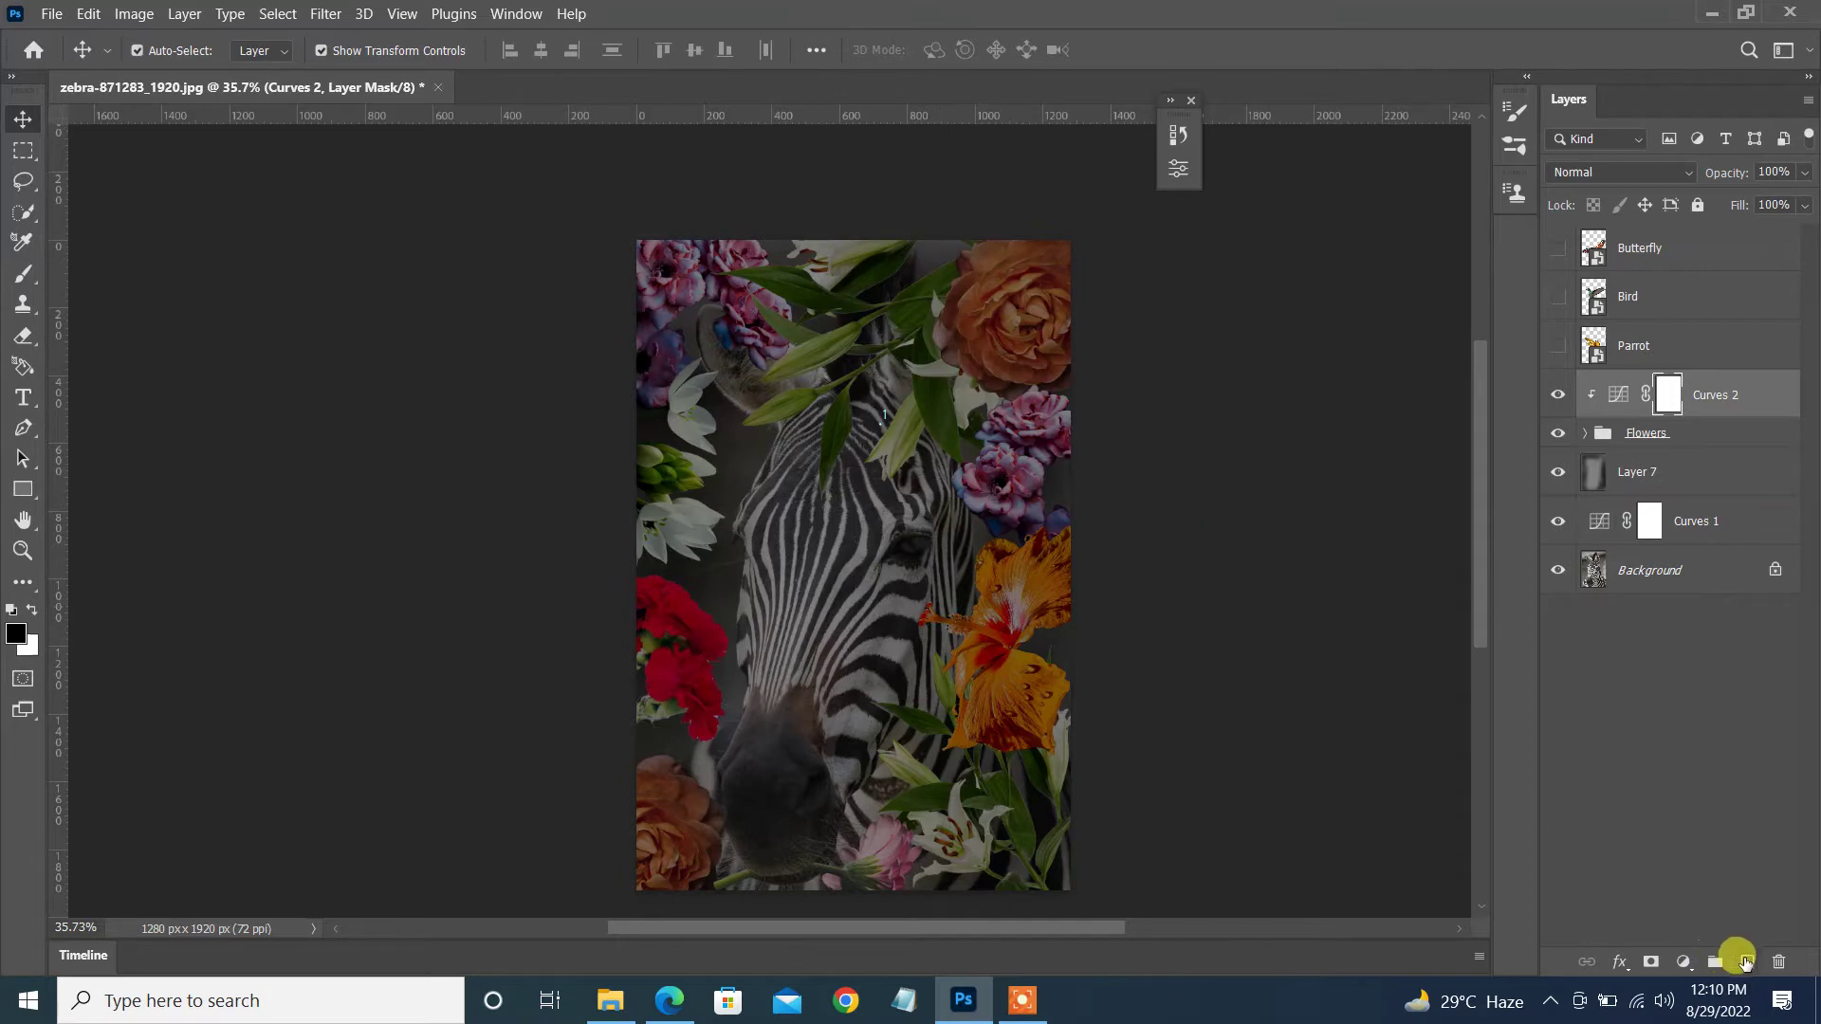
- Create Layer 8 filled with 50% gray and set to Overlay blending
{"action": "left_click", "coordinate": [1745, 962]}
{"action": "left_click", "coordinate": [88, 13]}
{"action": "left_click", "coordinate": [242, 589]}
{"action": "key", "text": "Return"}
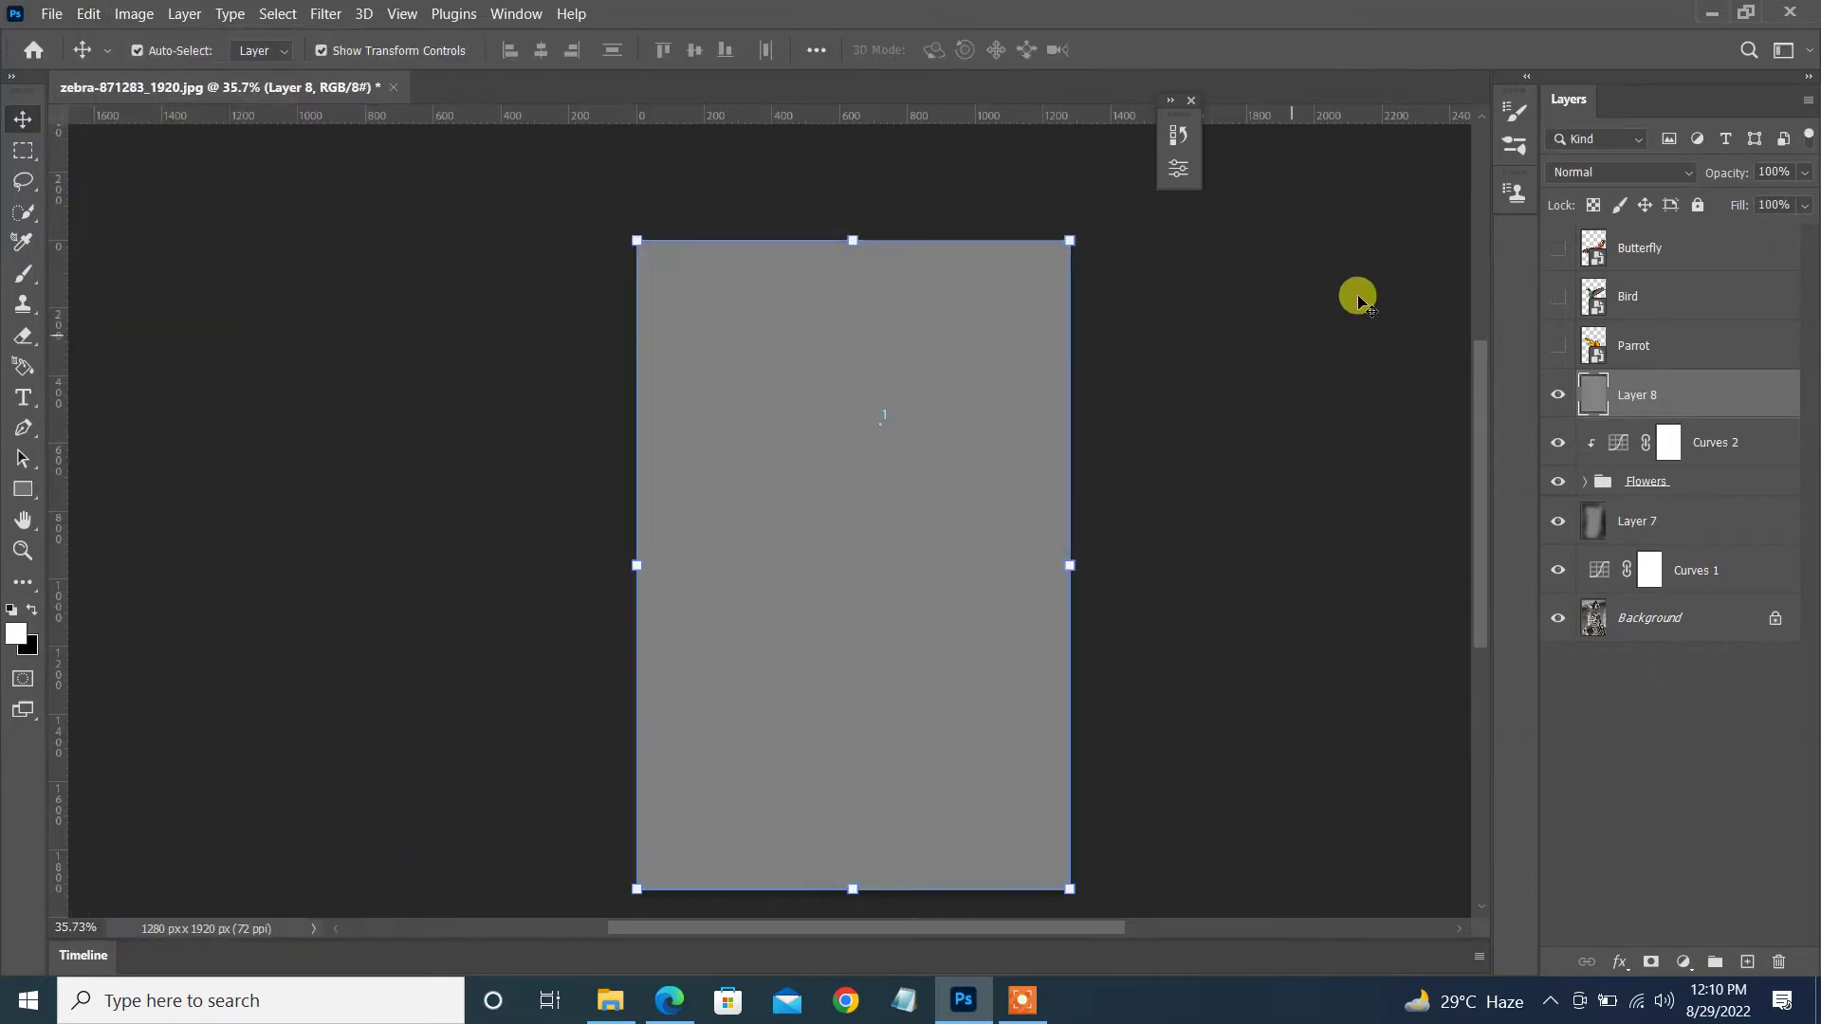
{"action": "left_click", "coordinate": [1622, 172]}
{"action": "left_click", "coordinate": [1574, 480]}
- Set a Soft Round brush at 37% opacity, then switch to the Dodge tool
{"action": "scroll", "coordinate": [1043, 399], "scroll_direction": "up", "scroll_amount": 1}
{"action": "key", "text": "b"}
{"action": "left_click", "coordinate": [161, 49]}
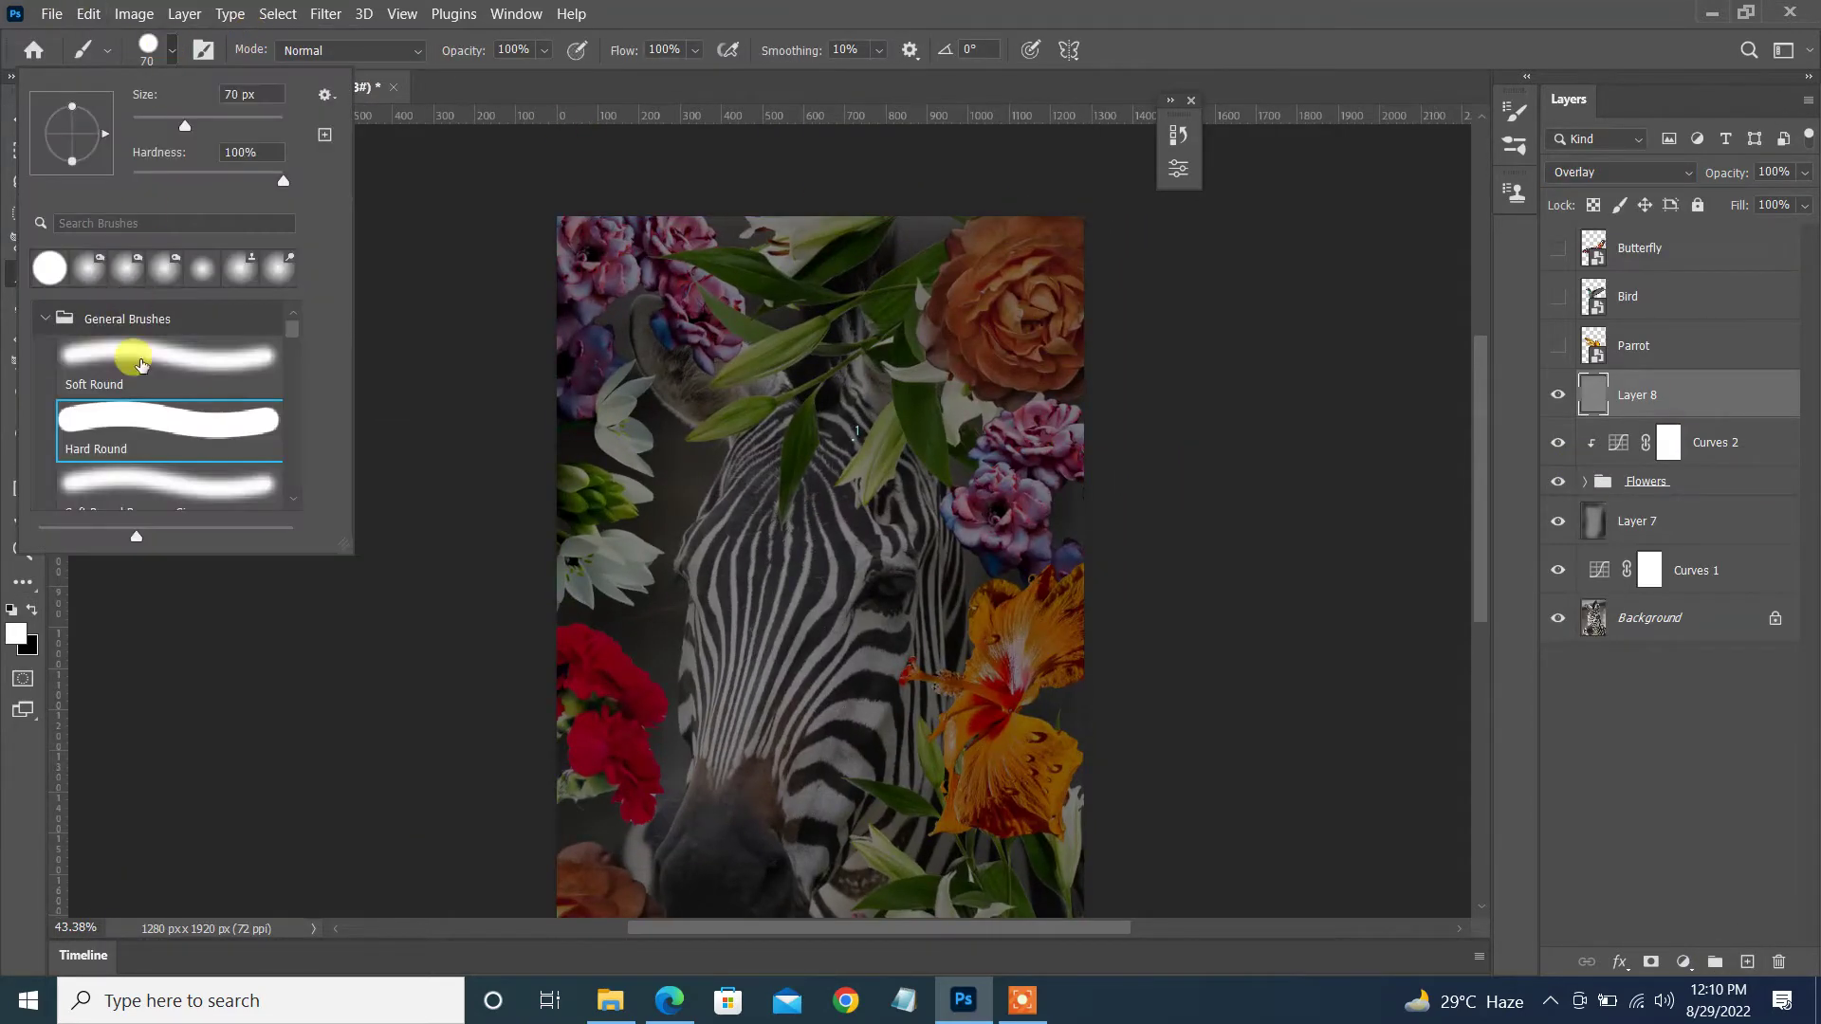
{"action": "left_click", "coordinate": [140, 365]}
{"action": "left_click_drag", "start_coordinate": [543, 50], "coordinate": [501, 74]}
{"action": "key", "text": "i"}
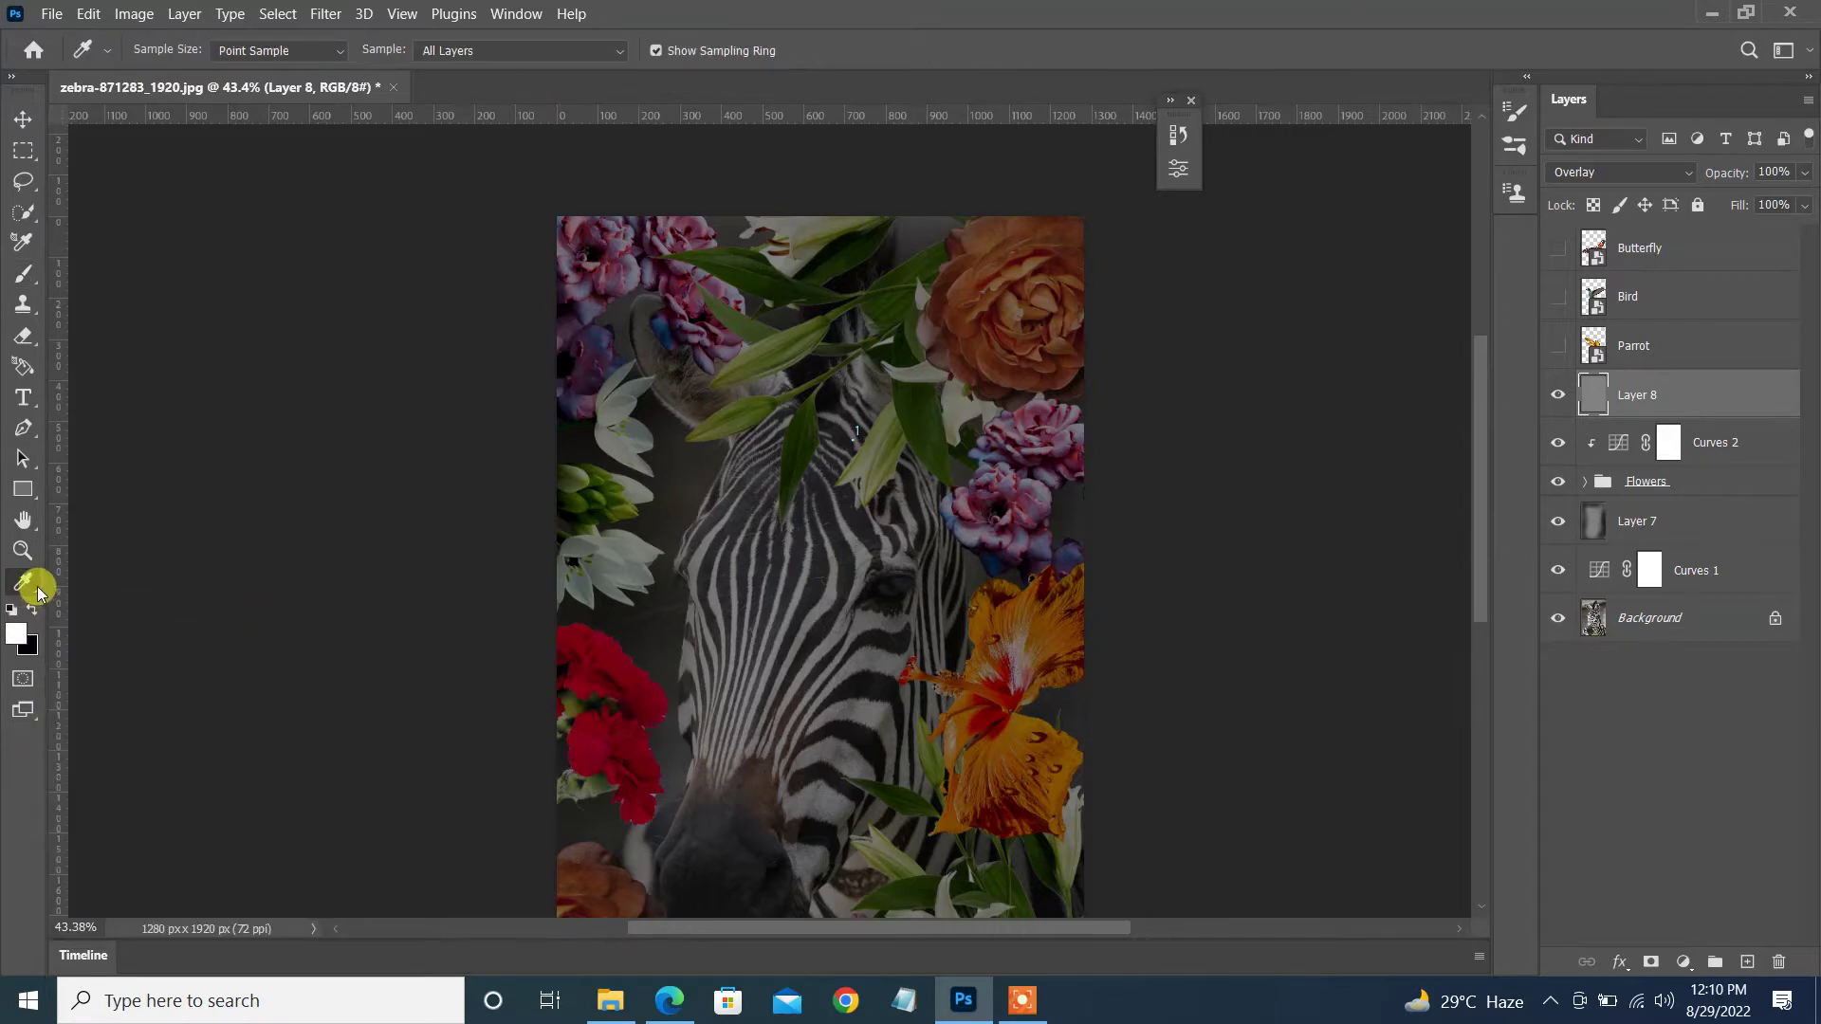
{"action": "left_click", "coordinate": [23, 581]}
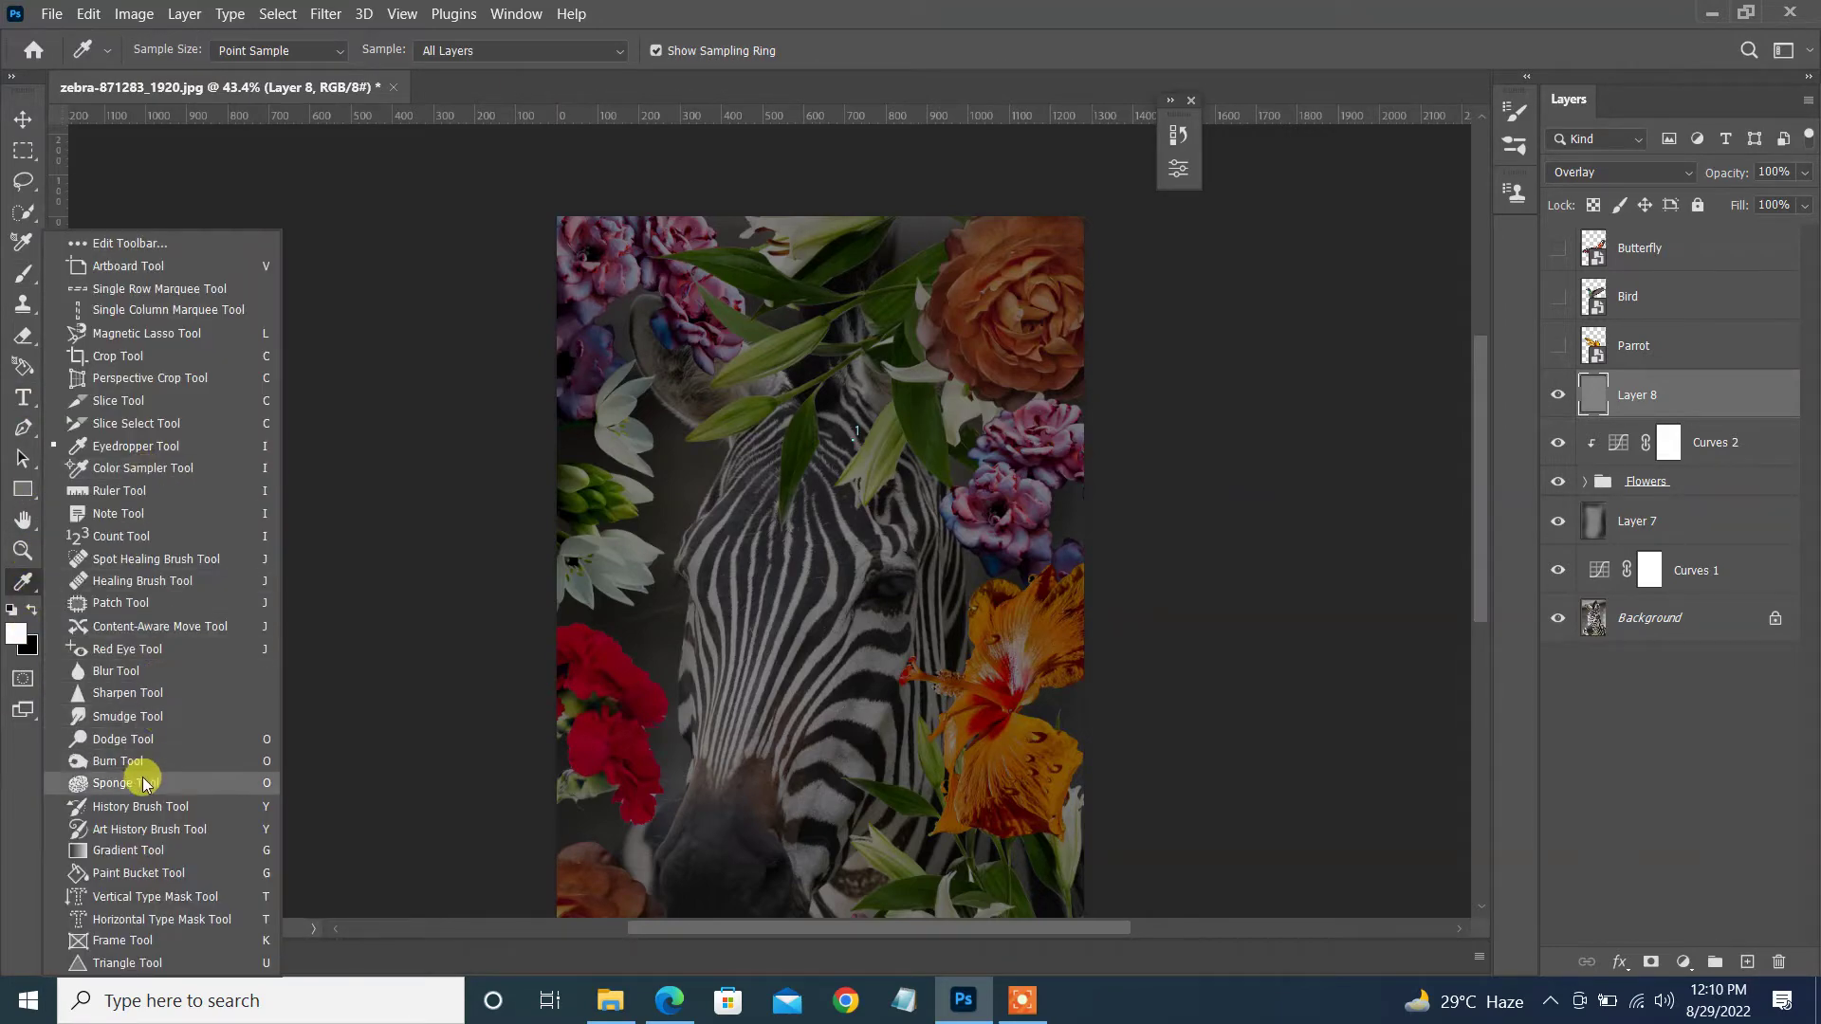
{"action": "left_click", "coordinate": [146, 740]}
- Shrink the dodge brush and brighten the white lily petals
{"action": "scroll", "coordinate": [645, 271], "scroll_direction": "up", "scroll_amount": 3}
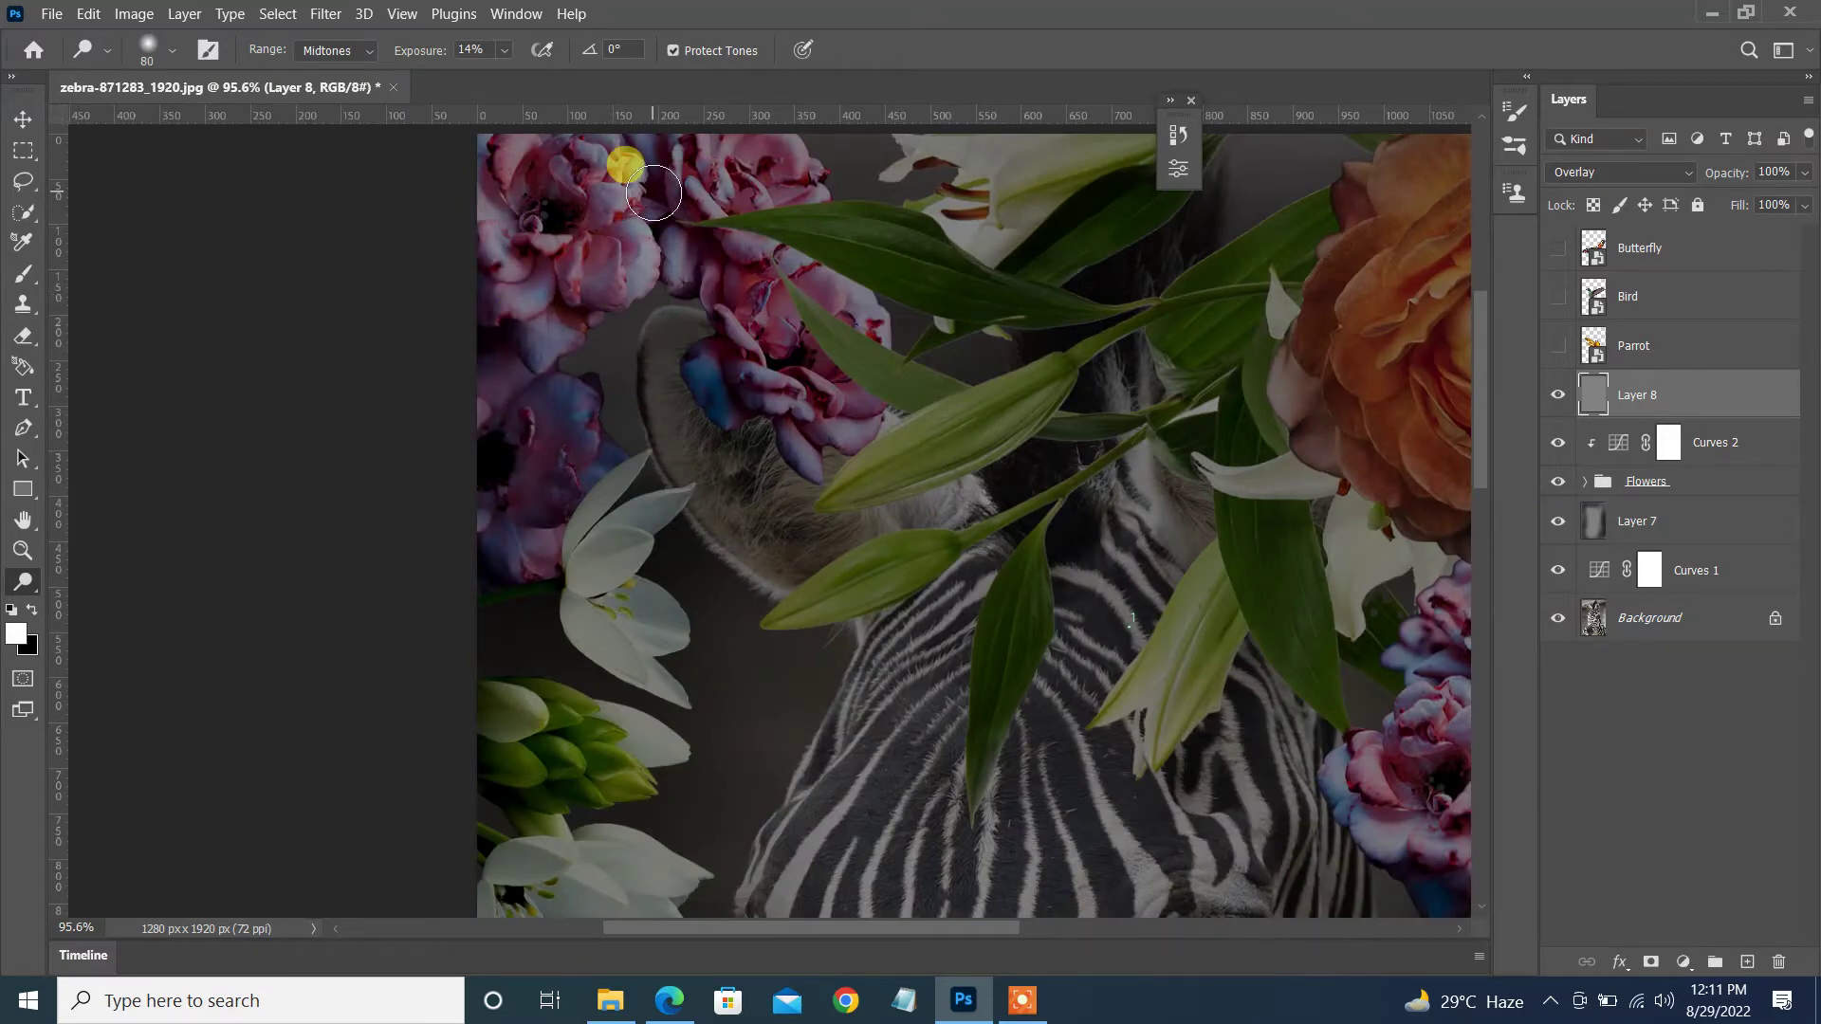
{"action": "left_click_drag", "start_coordinate": [1481, 387], "coordinate": [1481, 339]}
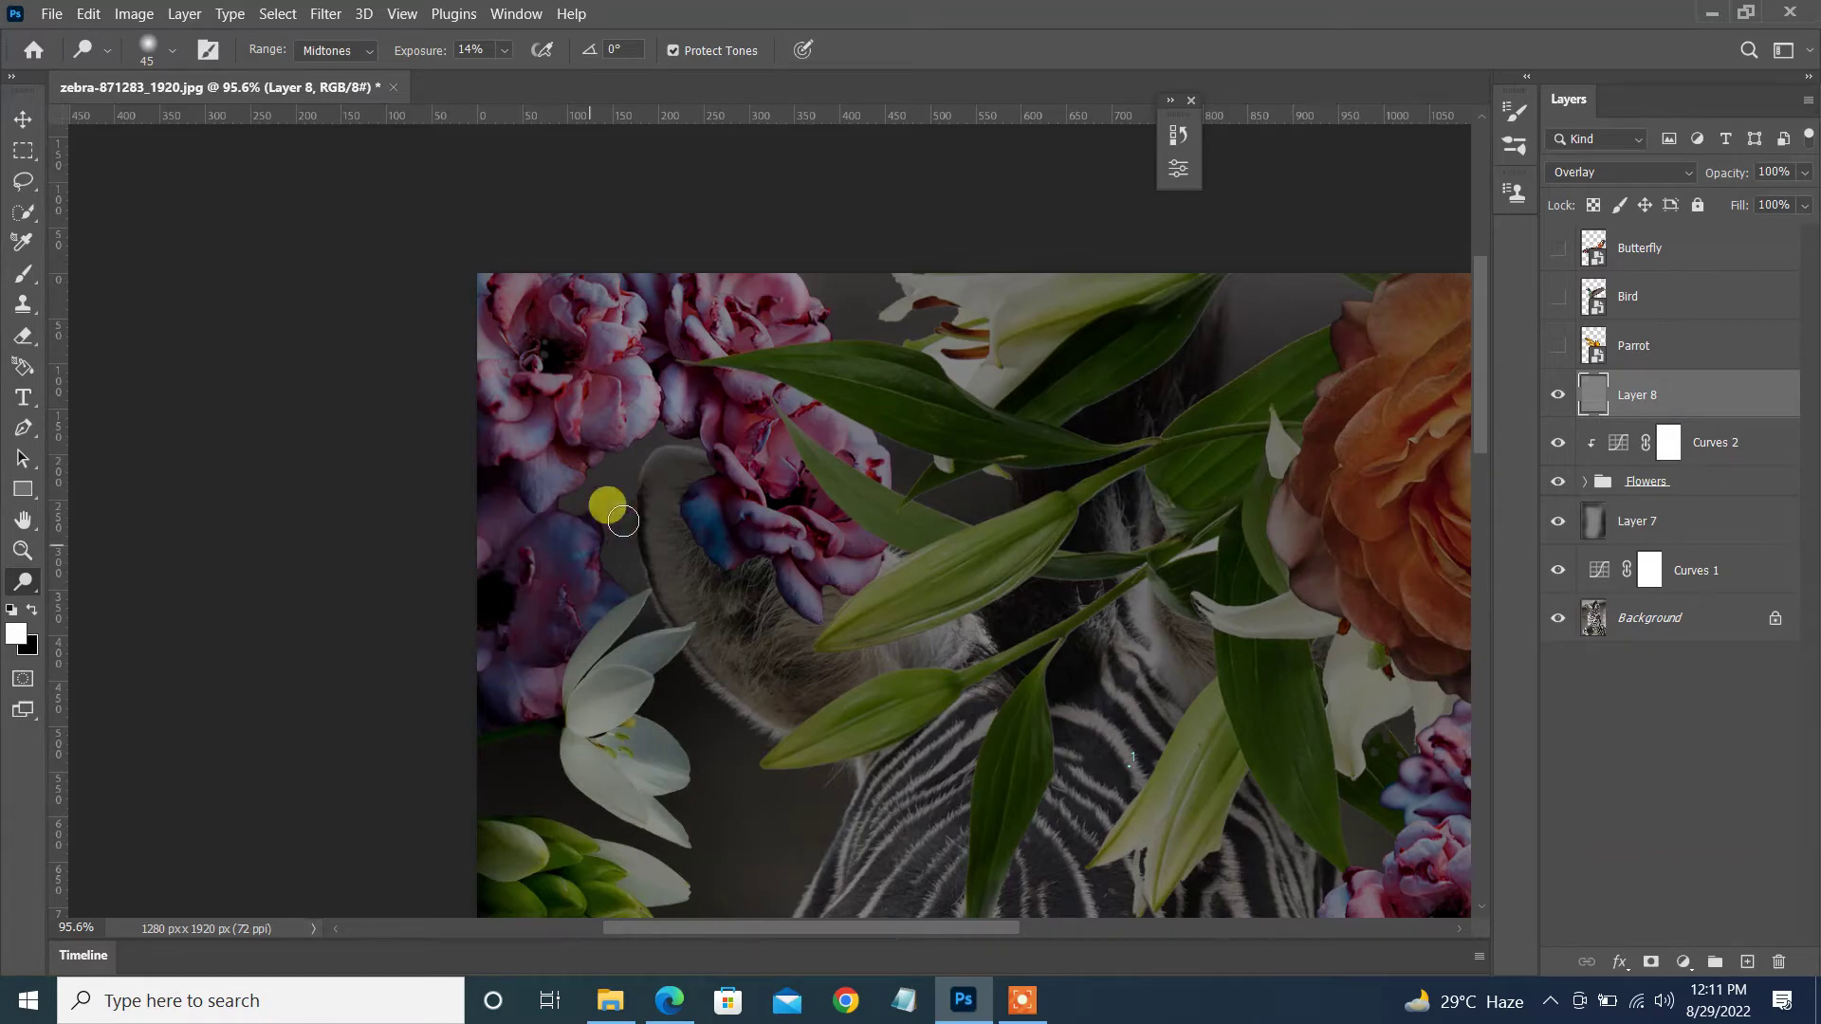
{"action": "scroll", "coordinate": [739, 767], "scroll_direction": "down", "scroll_amount": 2}
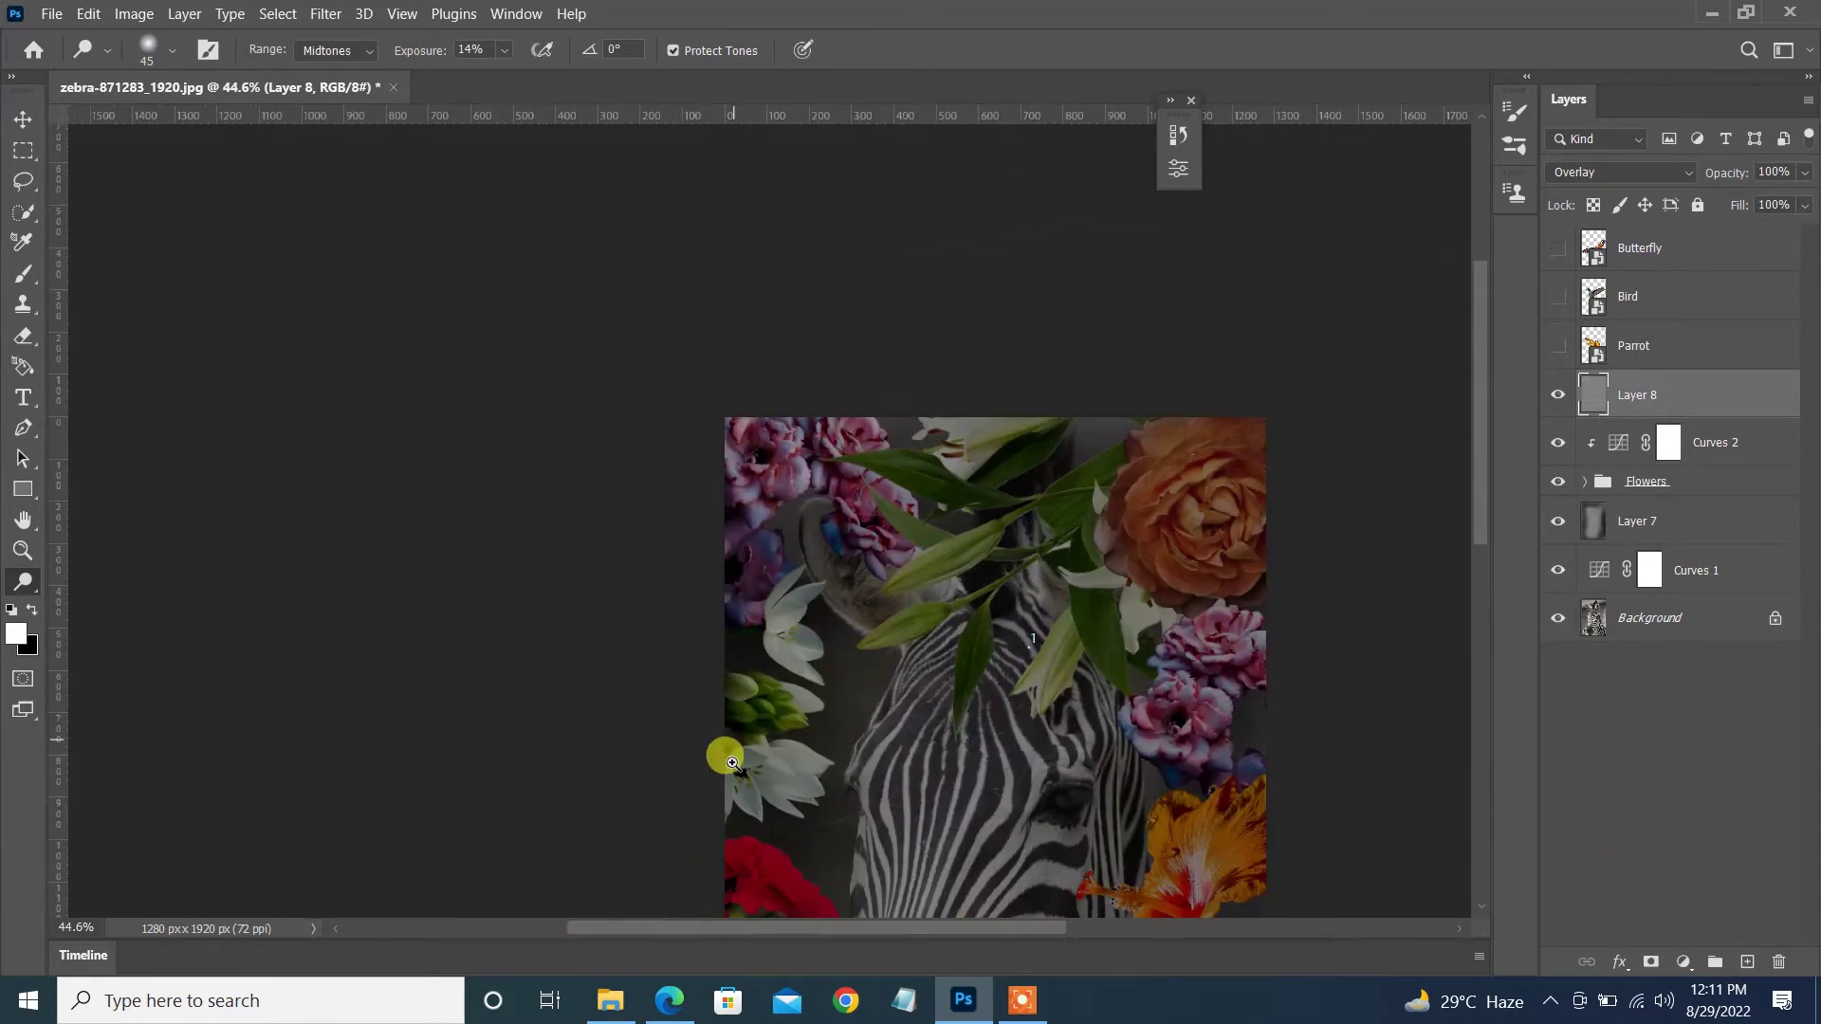
{"action": "scroll", "coordinate": [734, 515], "scroll_direction": "up", "scroll_amount": 4}
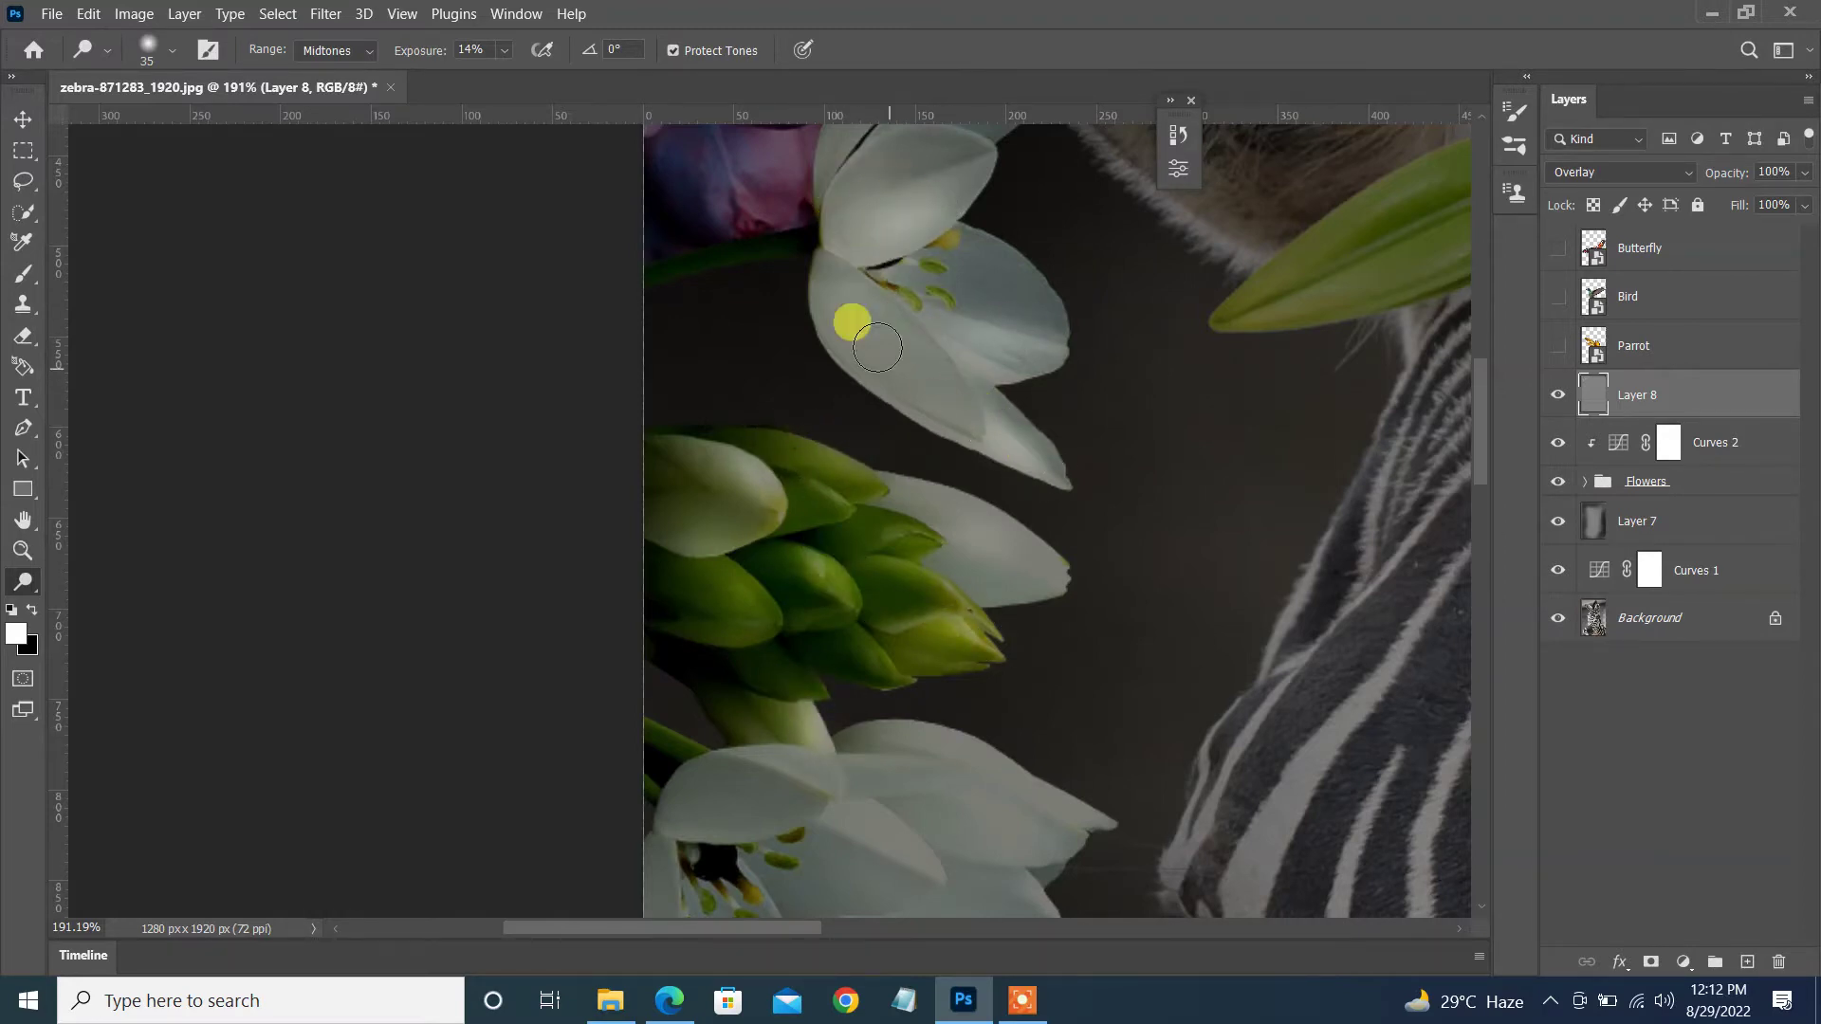
{"action": "scroll", "coordinate": [863, 327], "scroll_direction": "down", "scroll_amount": 5}
{"action": "scroll", "coordinate": [948, 702], "scroll_direction": "up", "scroll_amount": 5}
{"action": "scroll", "coordinate": [838, 627], "scroll_direction": "up", "scroll_amount": 2}
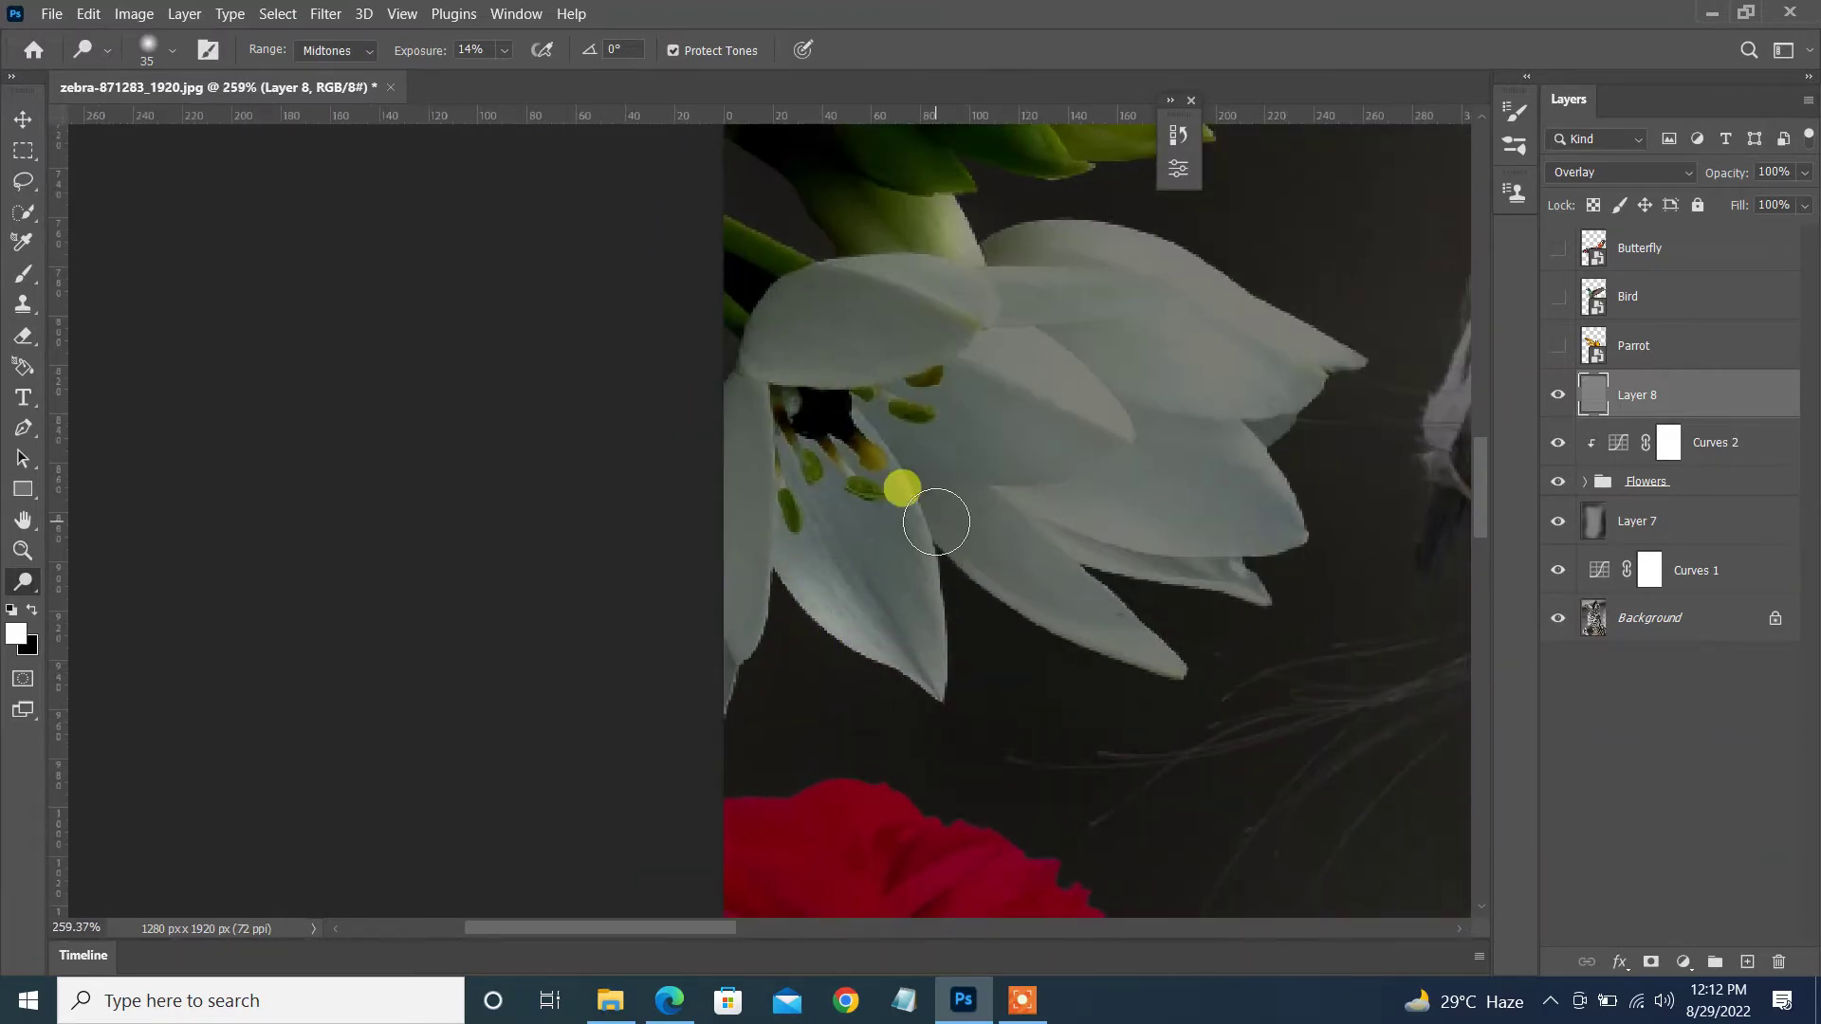
{"action": "key", "text": "bracketleft"}
{"action": "mouse_move", "coordinate": [1064, 637]}
{"action": "left_mouse_down"}
{"action": "mouse_move", "coordinate": [1031, 314]}
{"action": "mouse_move", "coordinate": [844, 427]}
{"action": "mouse_move", "coordinate": [882, 650]}
{"action": "mouse_move", "coordinate": [722, 358]}
{"action": "left_mouse_up"}
- Brighten the green leaf among the red carnations
{"action": "scroll", "coordinate": [926, 321], "scroll_direction": "down", "scroll_amount": 5}
{"action": "scroll", "coordinate": [1021, 520], "scroll_direction": "up", "scroll_amount": 3}
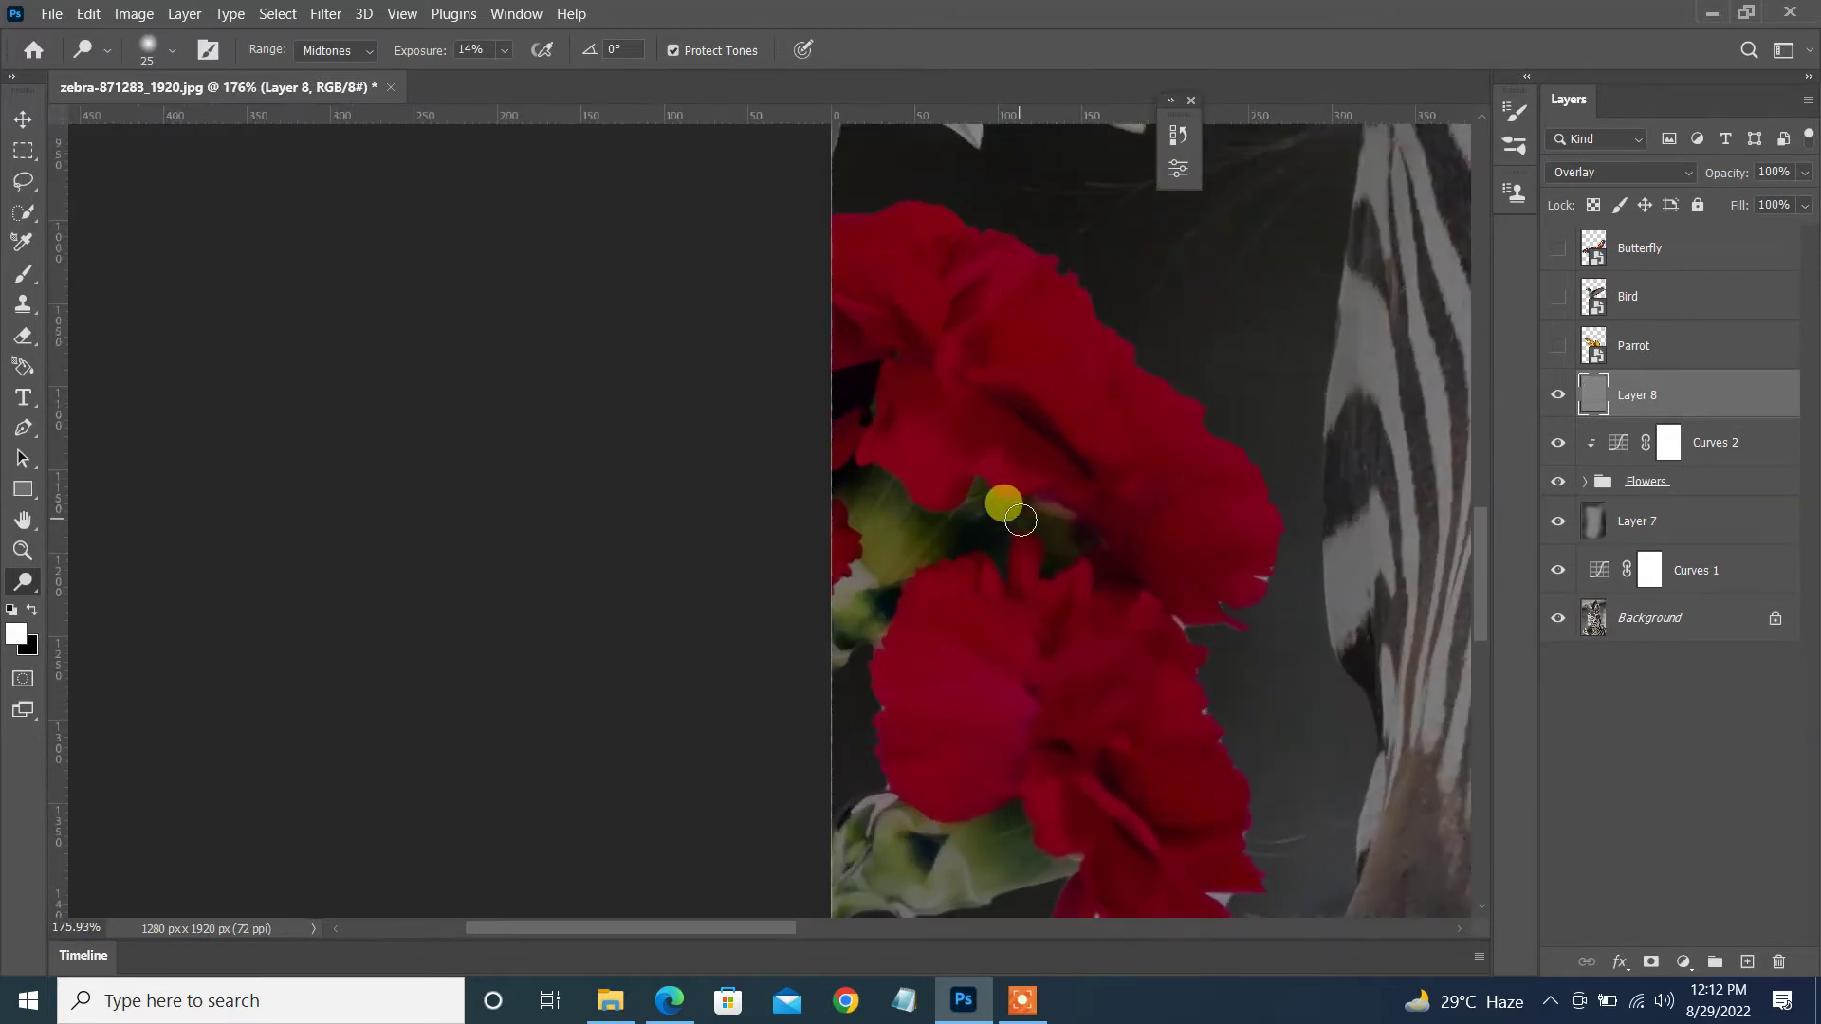
{"action": "left_click_drag", "start_coordinate": [898, 446], "coordinate": [898, 563]}
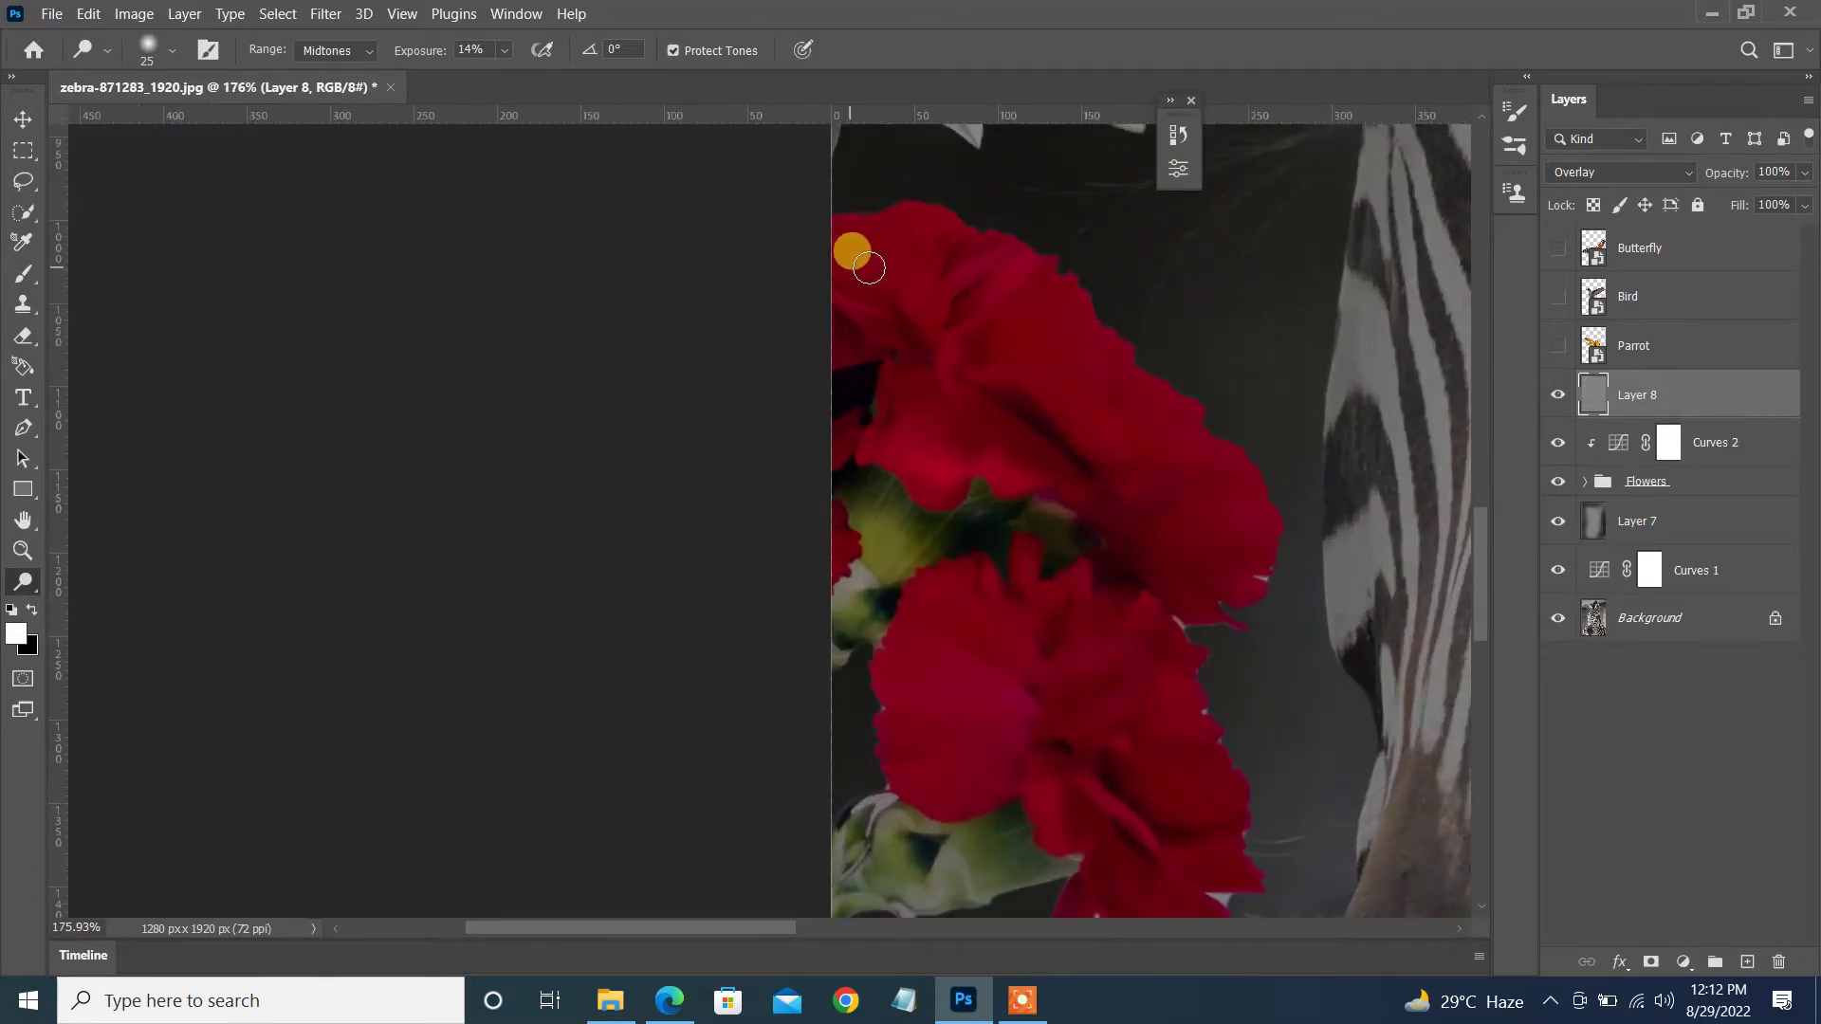
{"action": "scroll", "coordinate": [1024, 764], "scroll_direction": "down", "scroll_amount": 2}
{"action": "left_click_drag", "start_coordinate": [1481, 520], "coordinate": [1481, 579]}
{"action": "scroll", "coordinate": [964, 555], "scroll_direction": "up", "scroll_amount": 2}
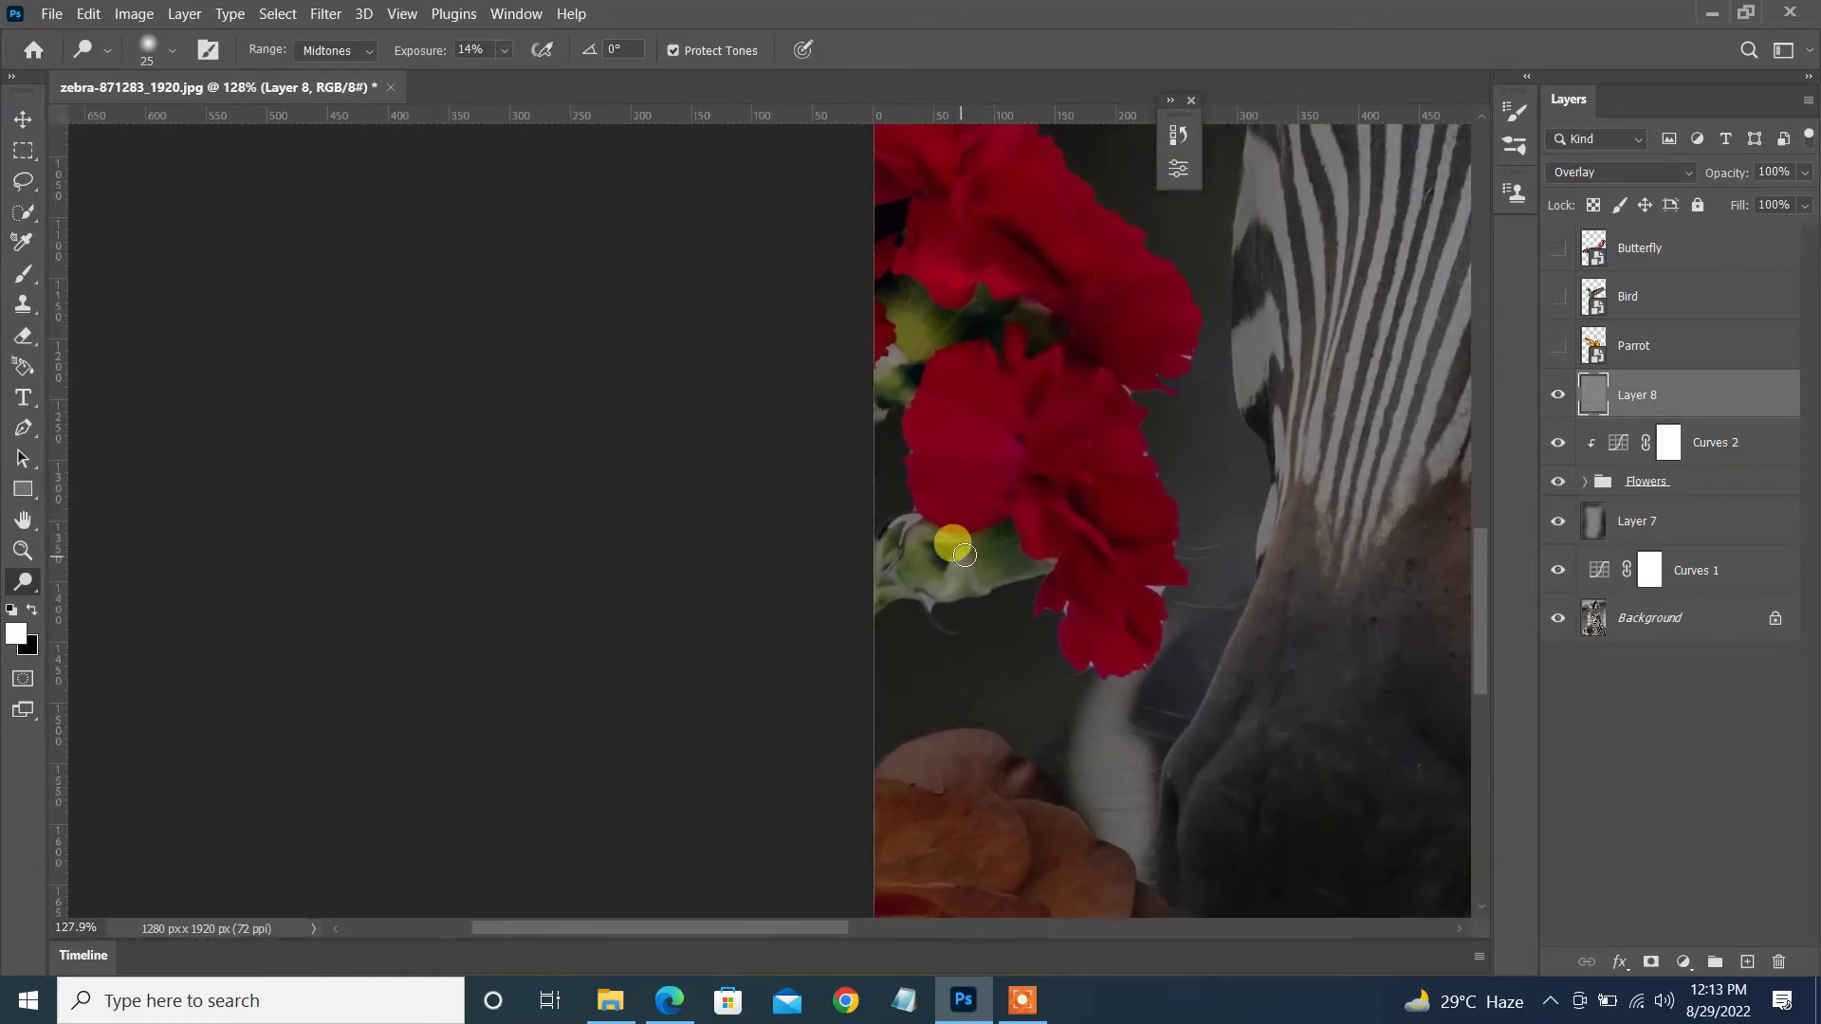
- Shrink the dodge brush to 25 and lighten the orange rose's petals
{"action": "scroll", "coordinate": [1065, 617], "scroll_direction": "down", "scroll_amount": 1}
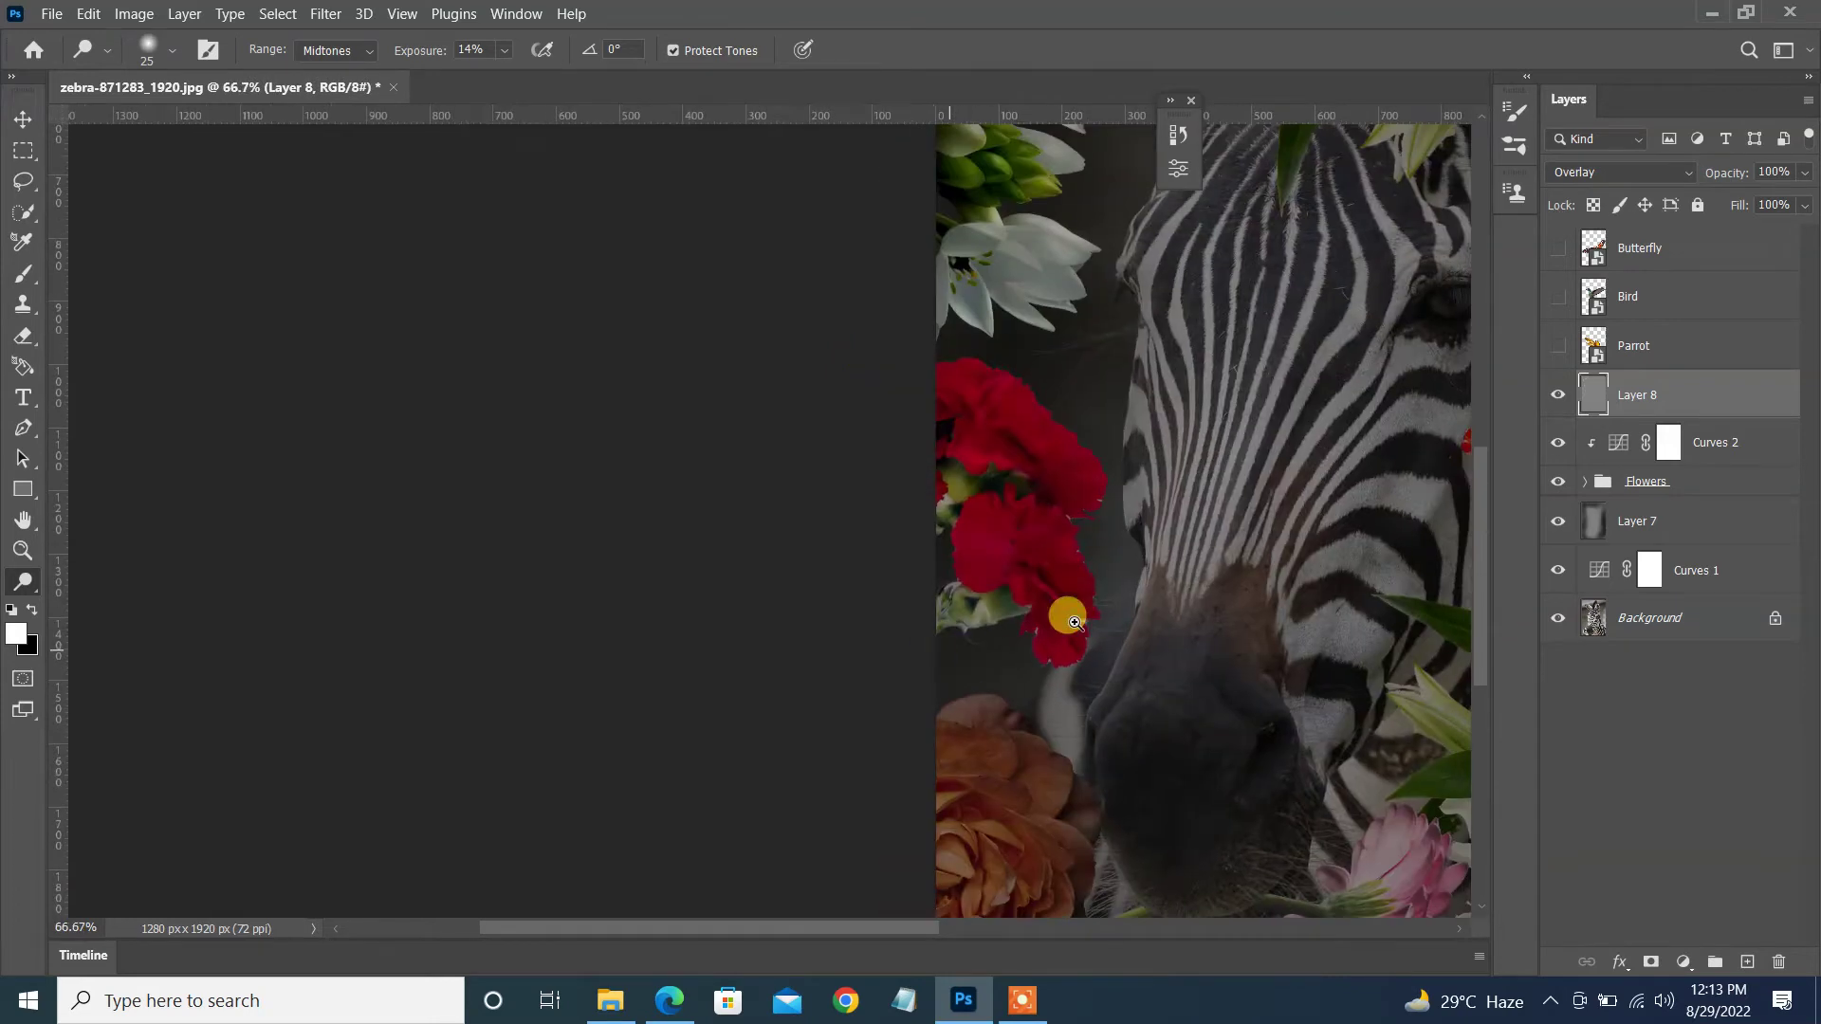
{"action": "scroll", "coordinate": [1012, 573], "scroll_direction": "down", "scroll_amount": 1}
{"action": "scroll", "coordinate": [932, 263], "scroll_direction": "up", "scroll_amount": 2}
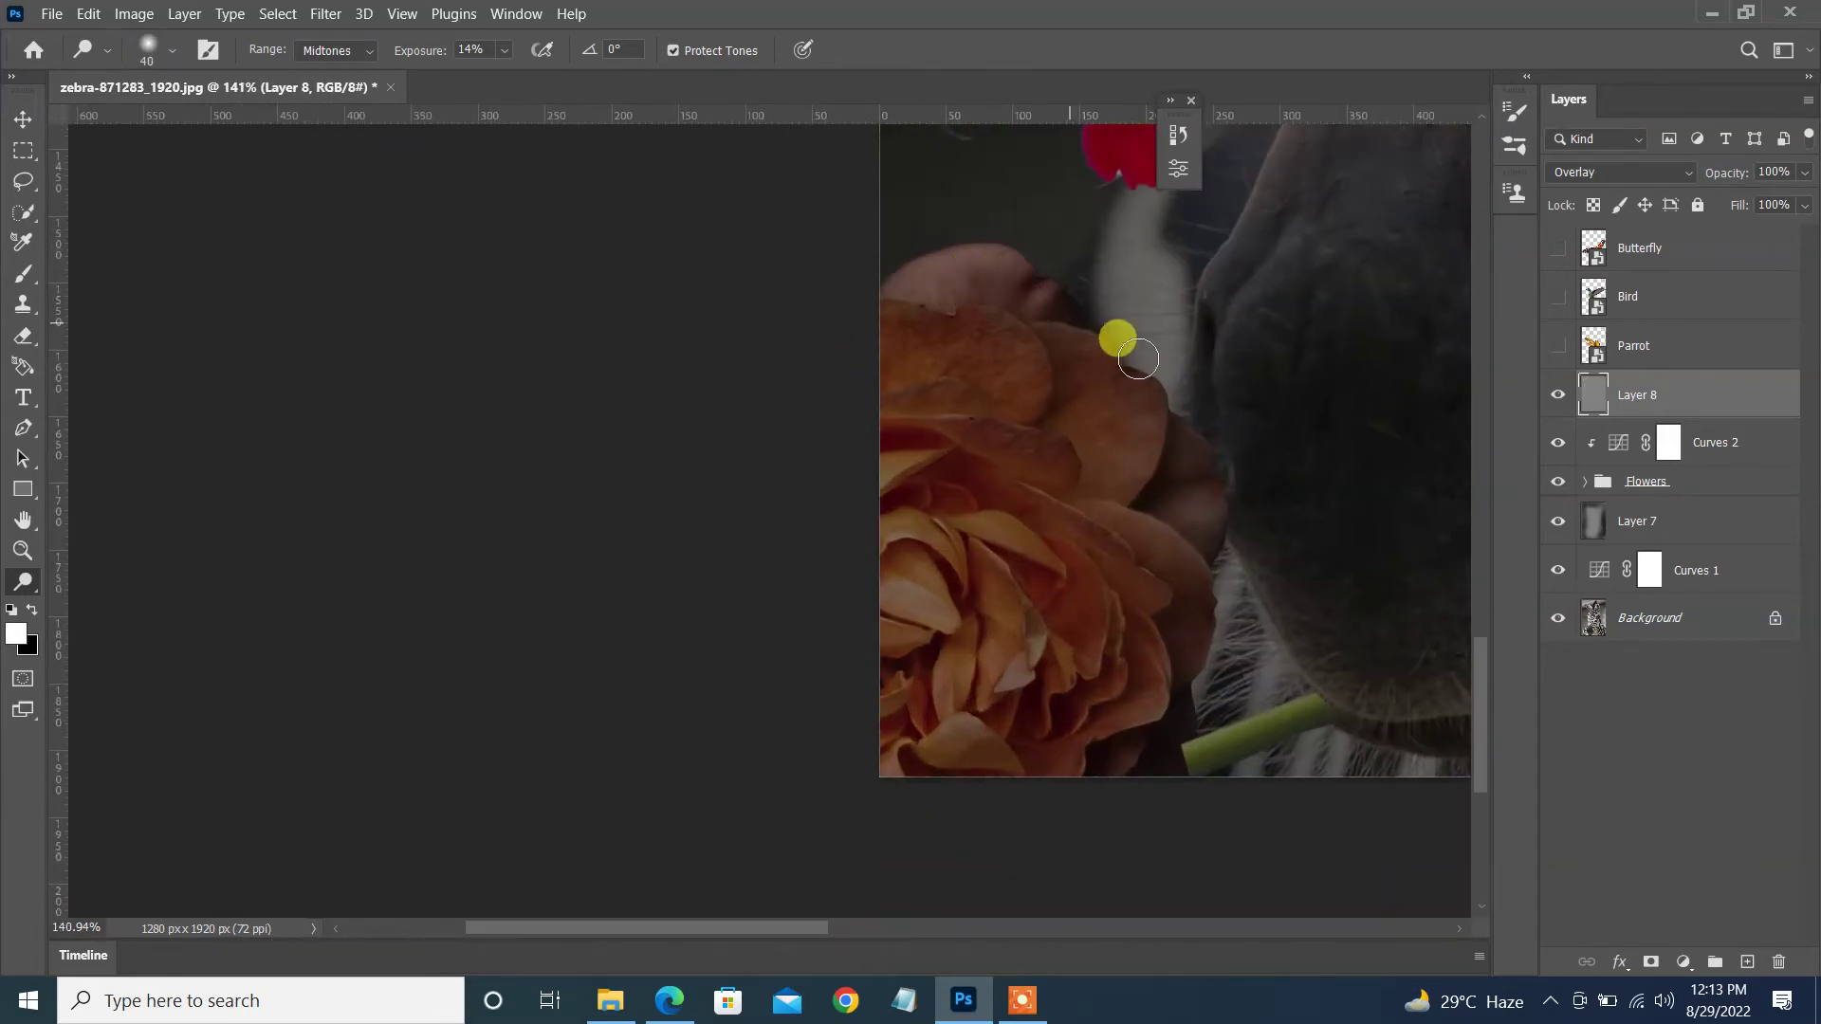
{"action": "scroll", "coordinate": [1043, 503], "scroll_direction": "up", "scroll_amount": 1}
{"action": "scroll", "coordinate": [962, 650], "scroll_direction": "up", "scroll_amount": 1}
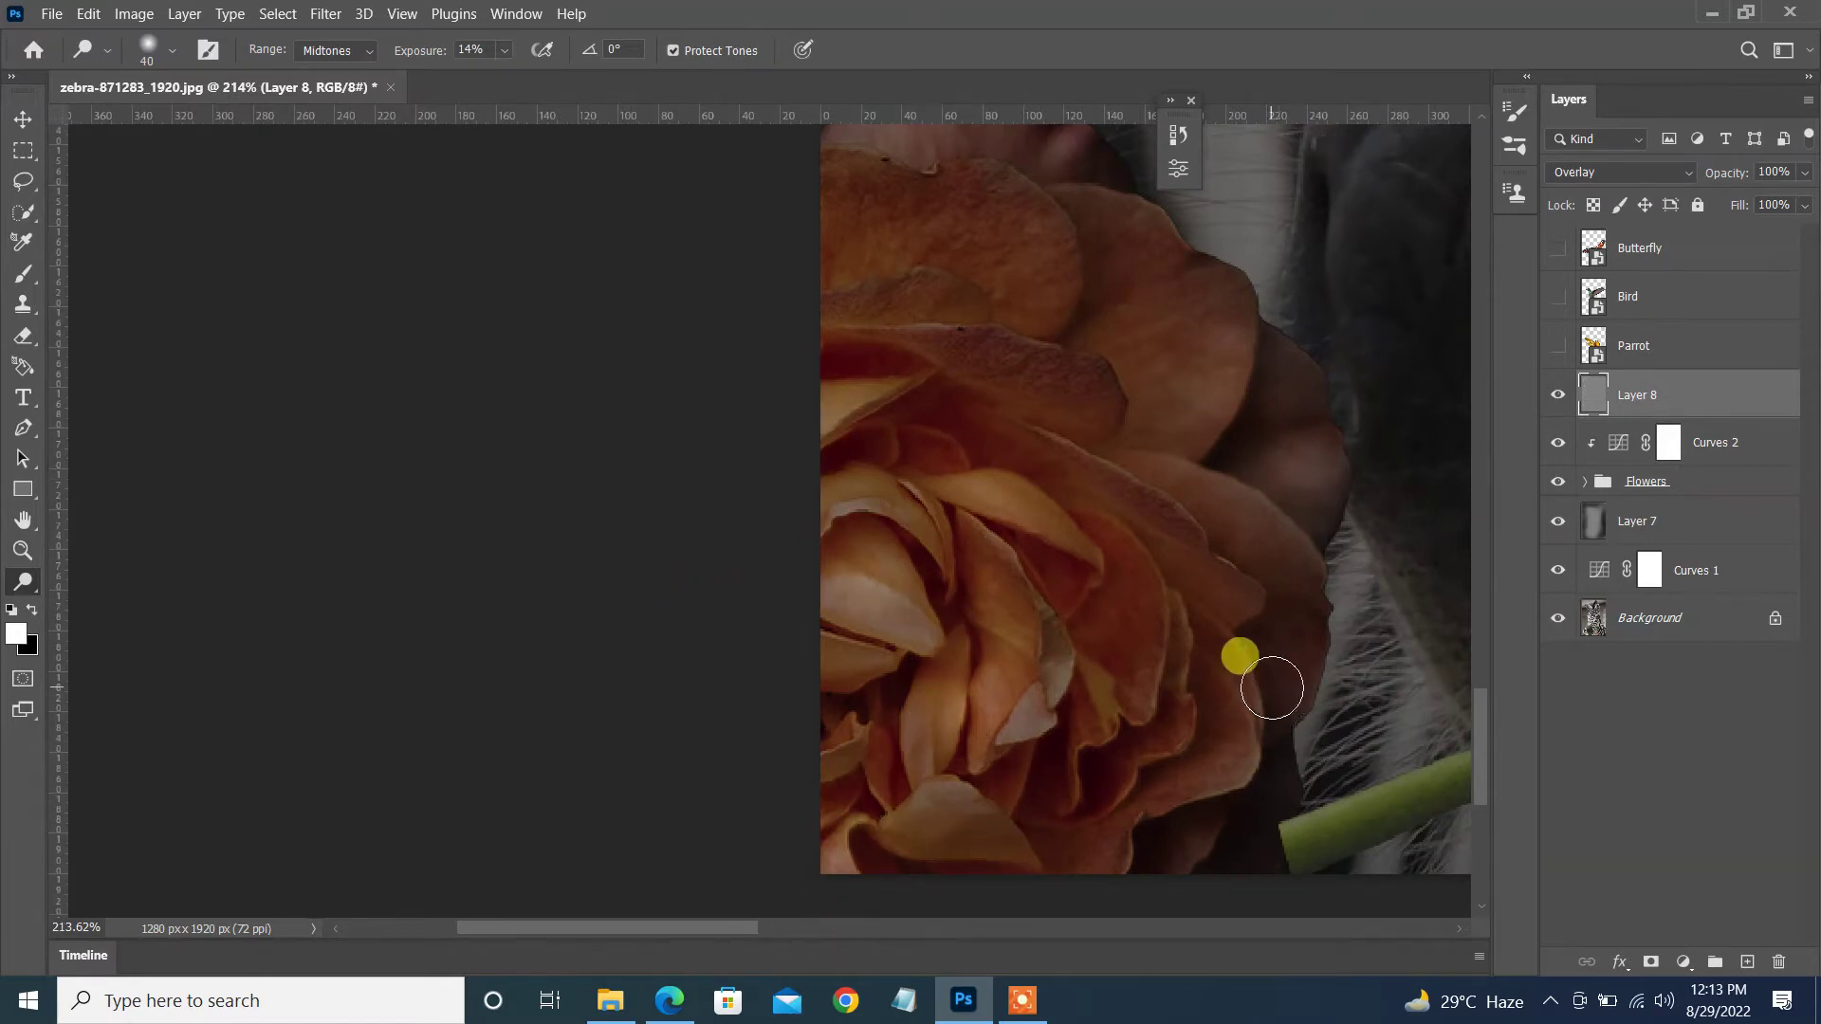
{"action": "key", "text": "bracketleft"}
{"action": "key", "text": "bracketleft"}
{"action": "key", "text": "bracketleft"}
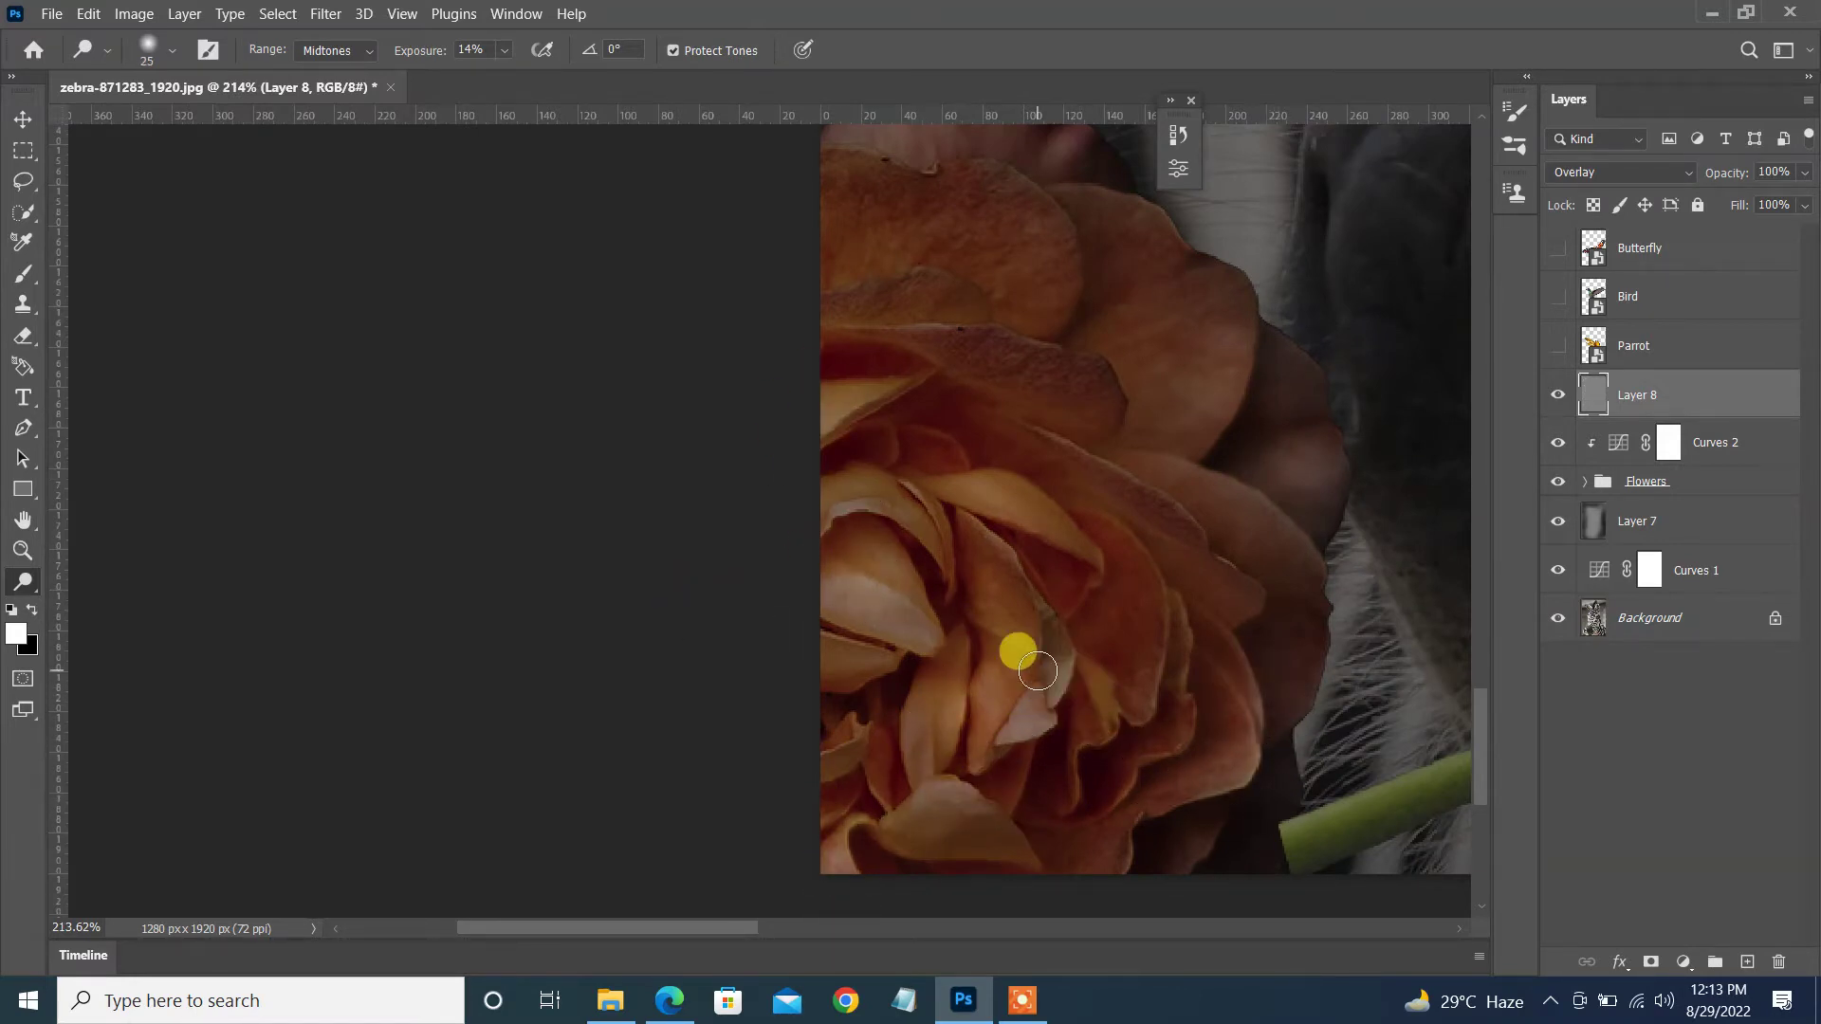
{"action": "mouse_move", "coordinate": [1260, 500]}
{"action": "left_mouse_down"}
{"action": "mouse_move", "coordinate": [1219, 313]}
{"action": "mouse_move", "coordinate": [1034, 292]}
{"action": "left_mouse_up"}
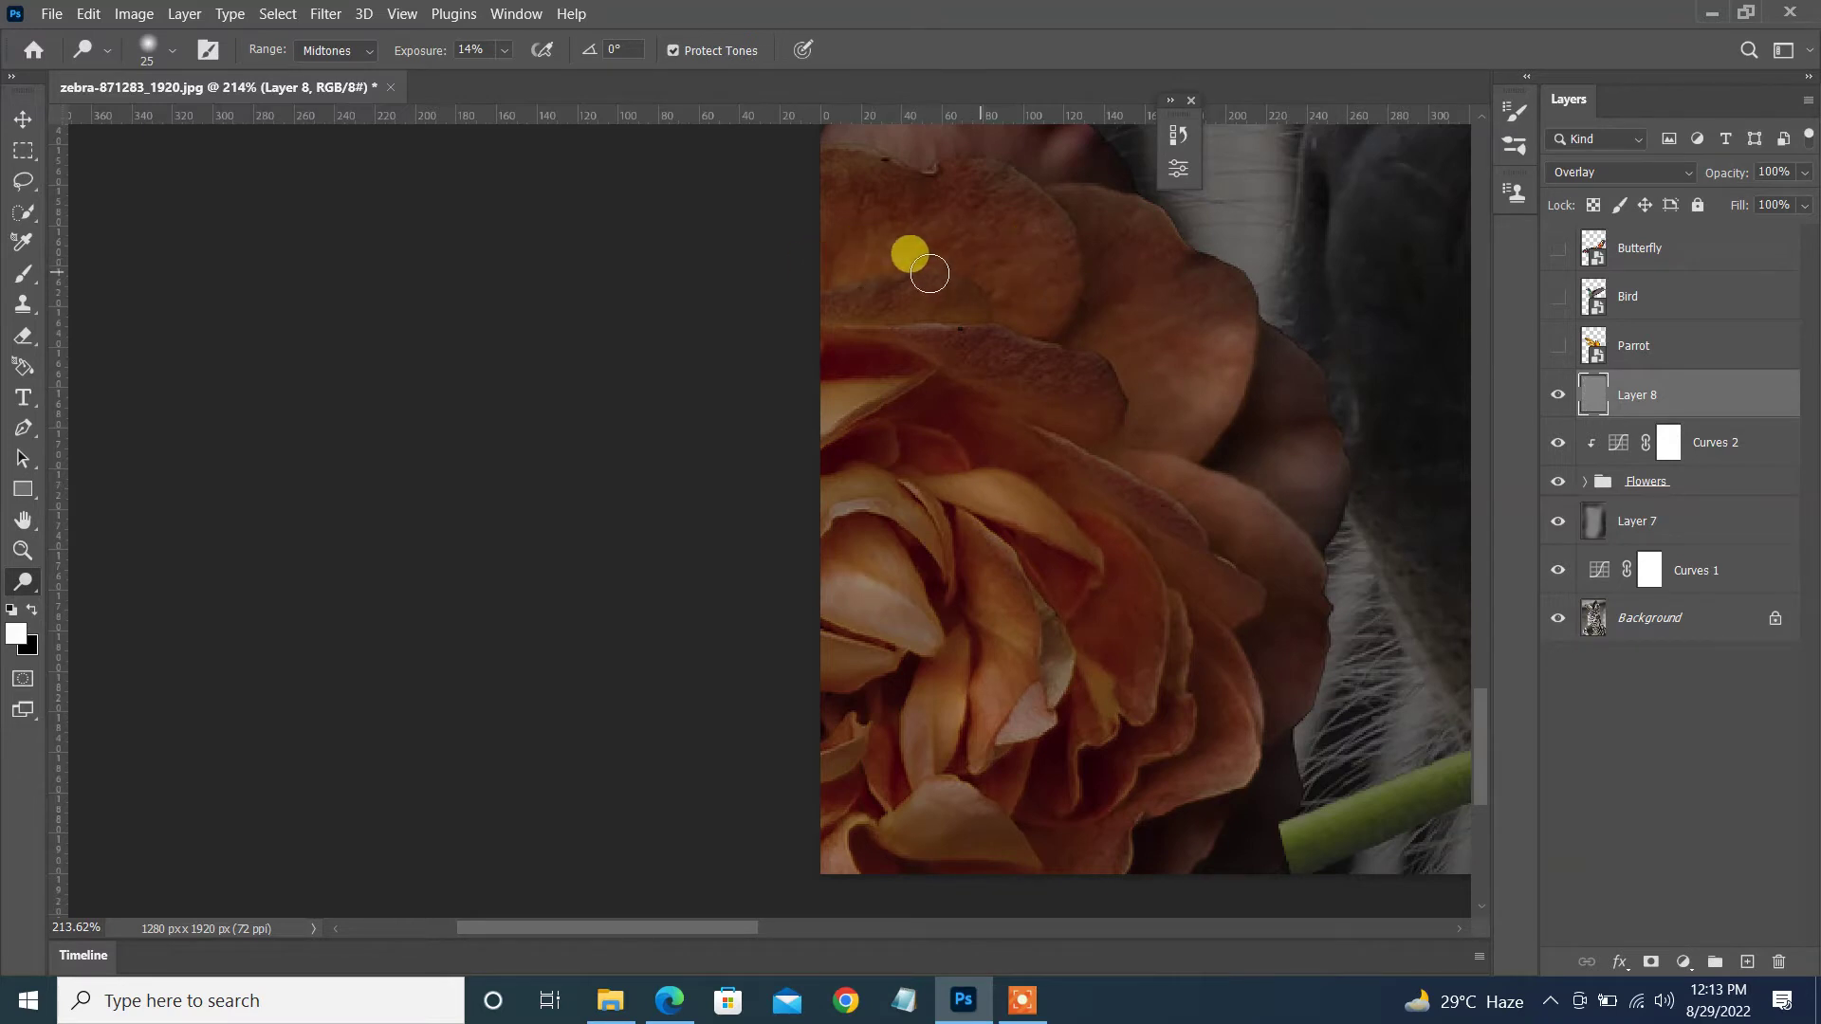
- Lighten the pink flower's petals, including the lower petal
{"action": "scroll", "coordinate": [949, 209], "scroll_direction": "down", "scroll_amount": 2}
{"action": "scroll", "coordinate": [944, 284], "scroll_direction": "up", "scroll_amount": 3}
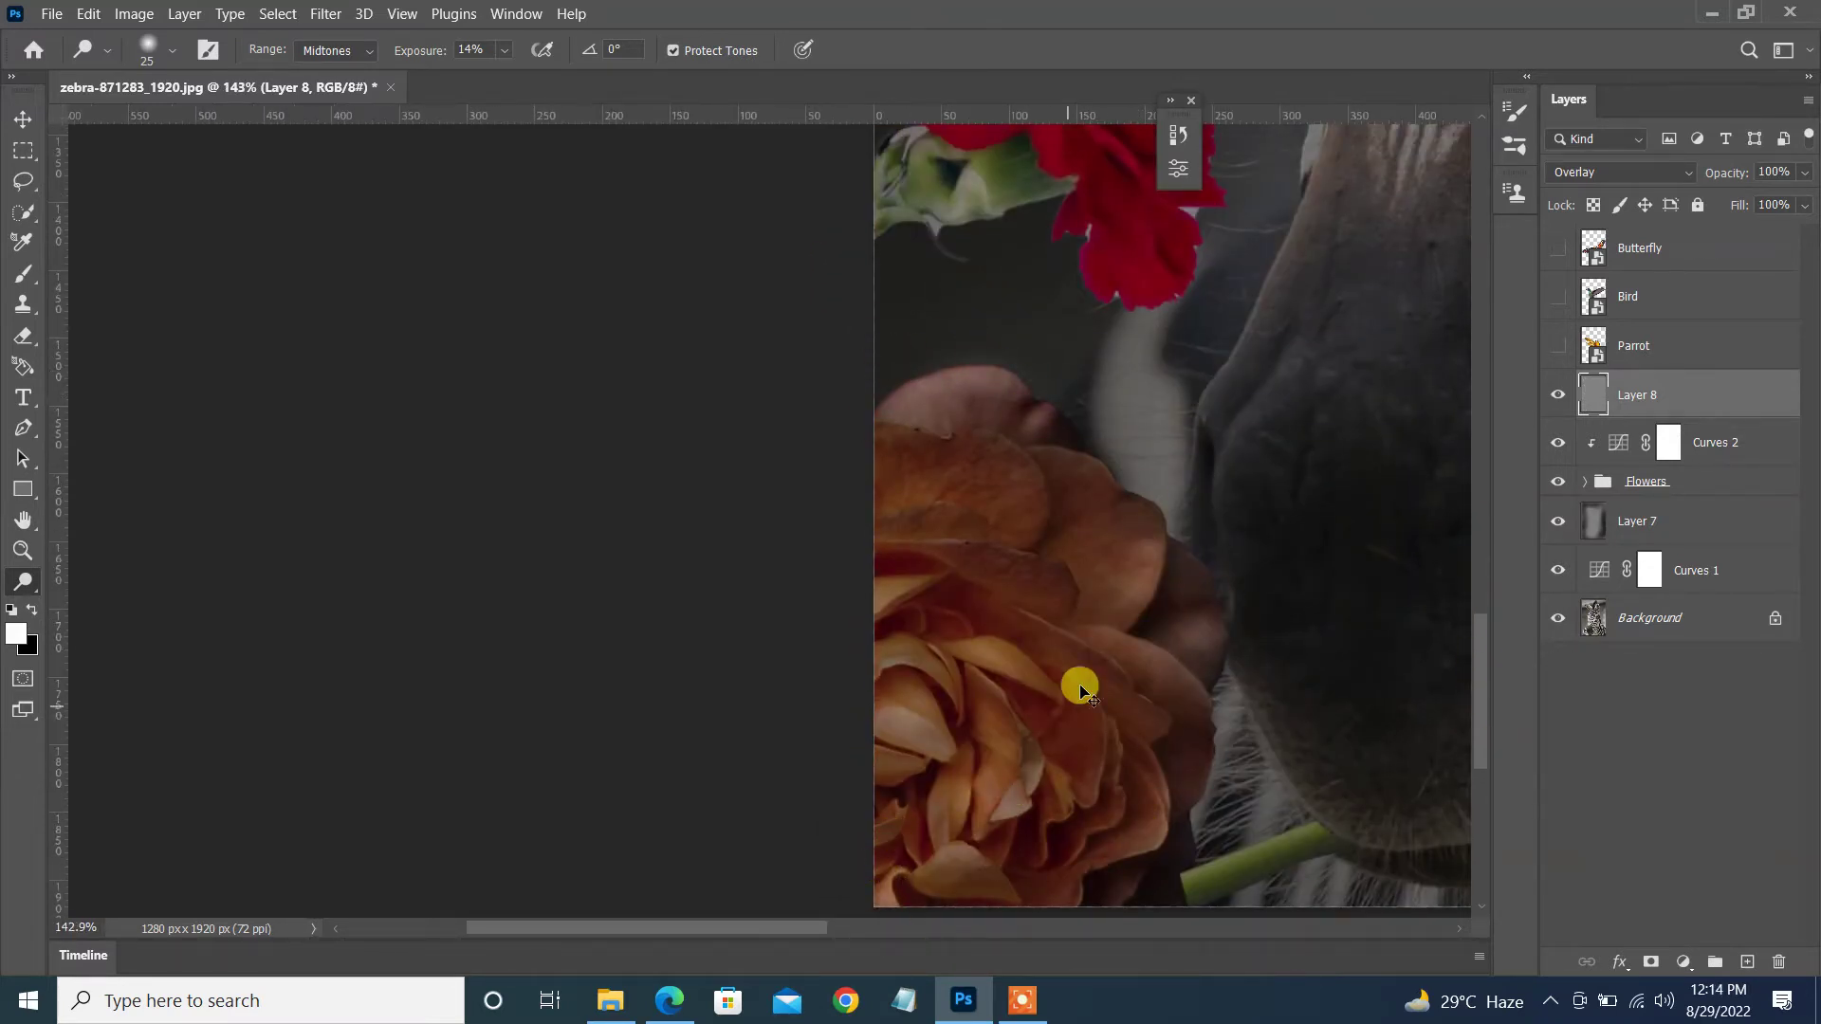
{"action": "scroll", "coordinate": [1081, 687], "scroll_direction": "down", "scroll_amount": 2}
{"action": "scroll", "coordinate": [889, 885], "scroll_direction": "down", "scroll_amount": 2}
{"action": "scroll", "coordinate": [1088, 629], "scroll_direction": "up", "scroll_amount": 3}
{"action": "scroll", "coordinate": [758, 683], "scroll_direction": "up", "scroll_amount": 1}
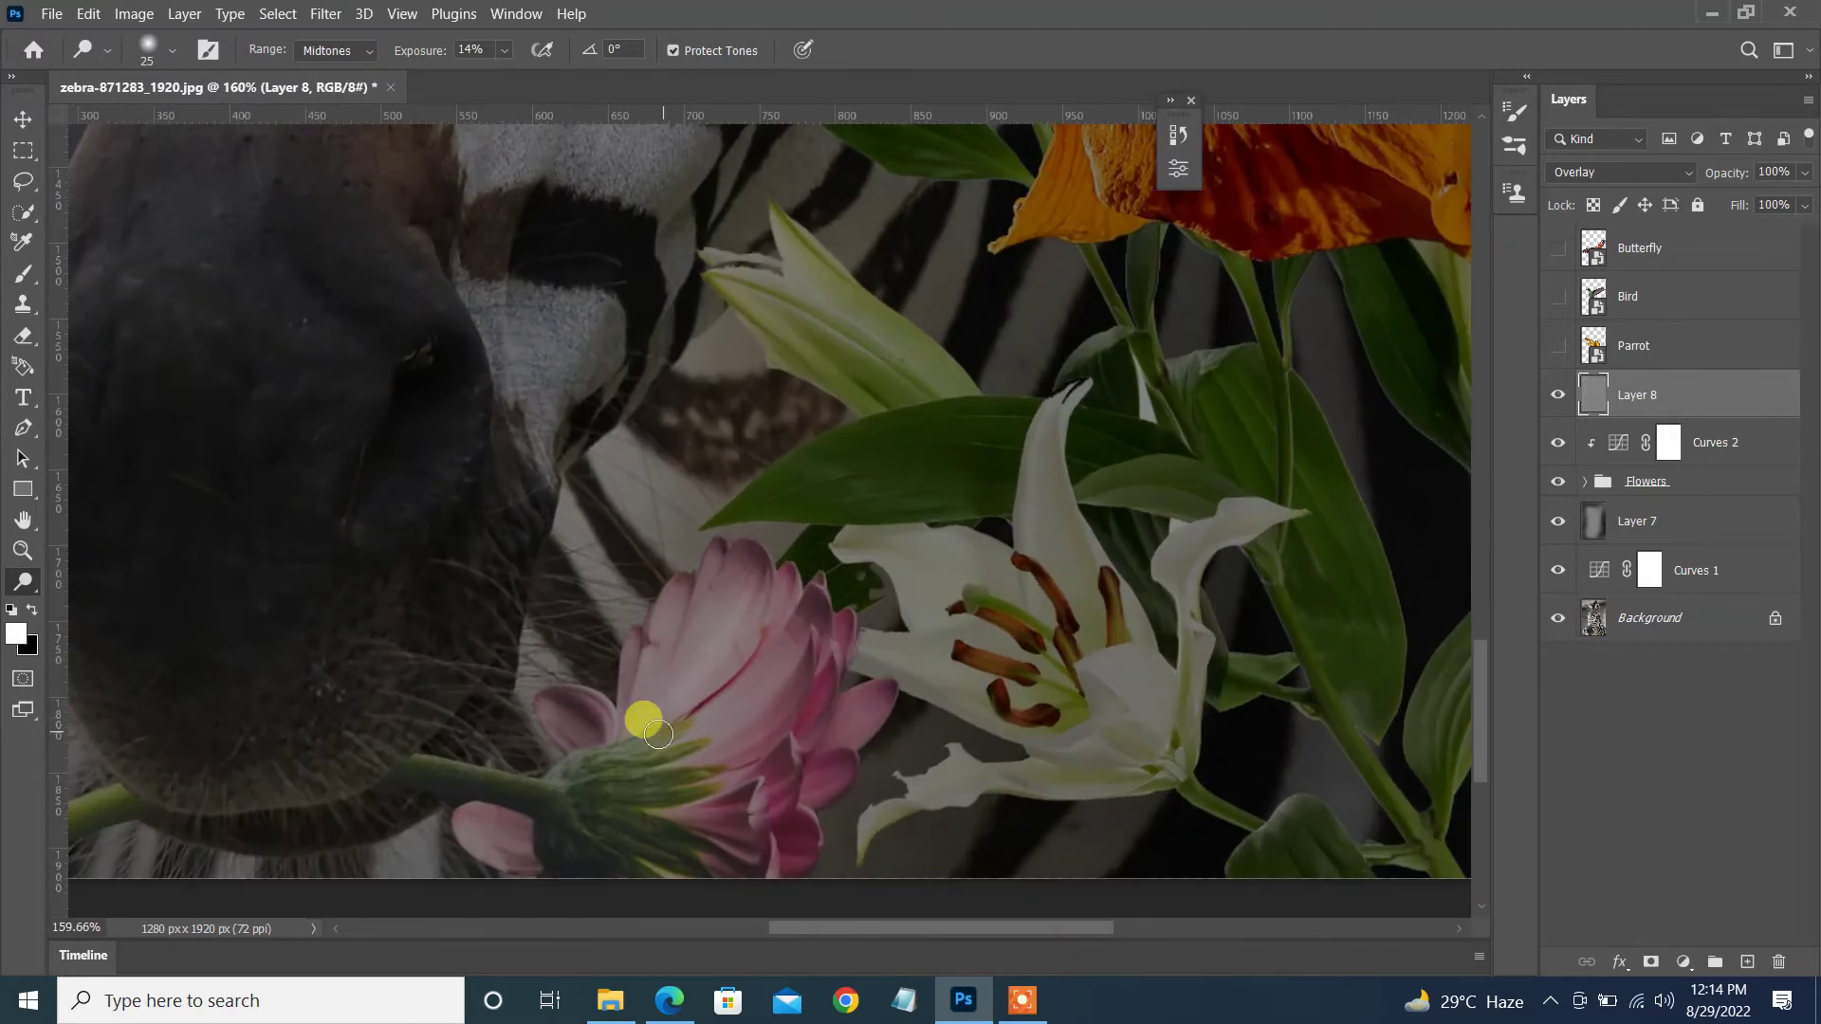
{"action": "left_click_drag", "start_coordinate": [658, 734], "coordinate": [719, 734]}
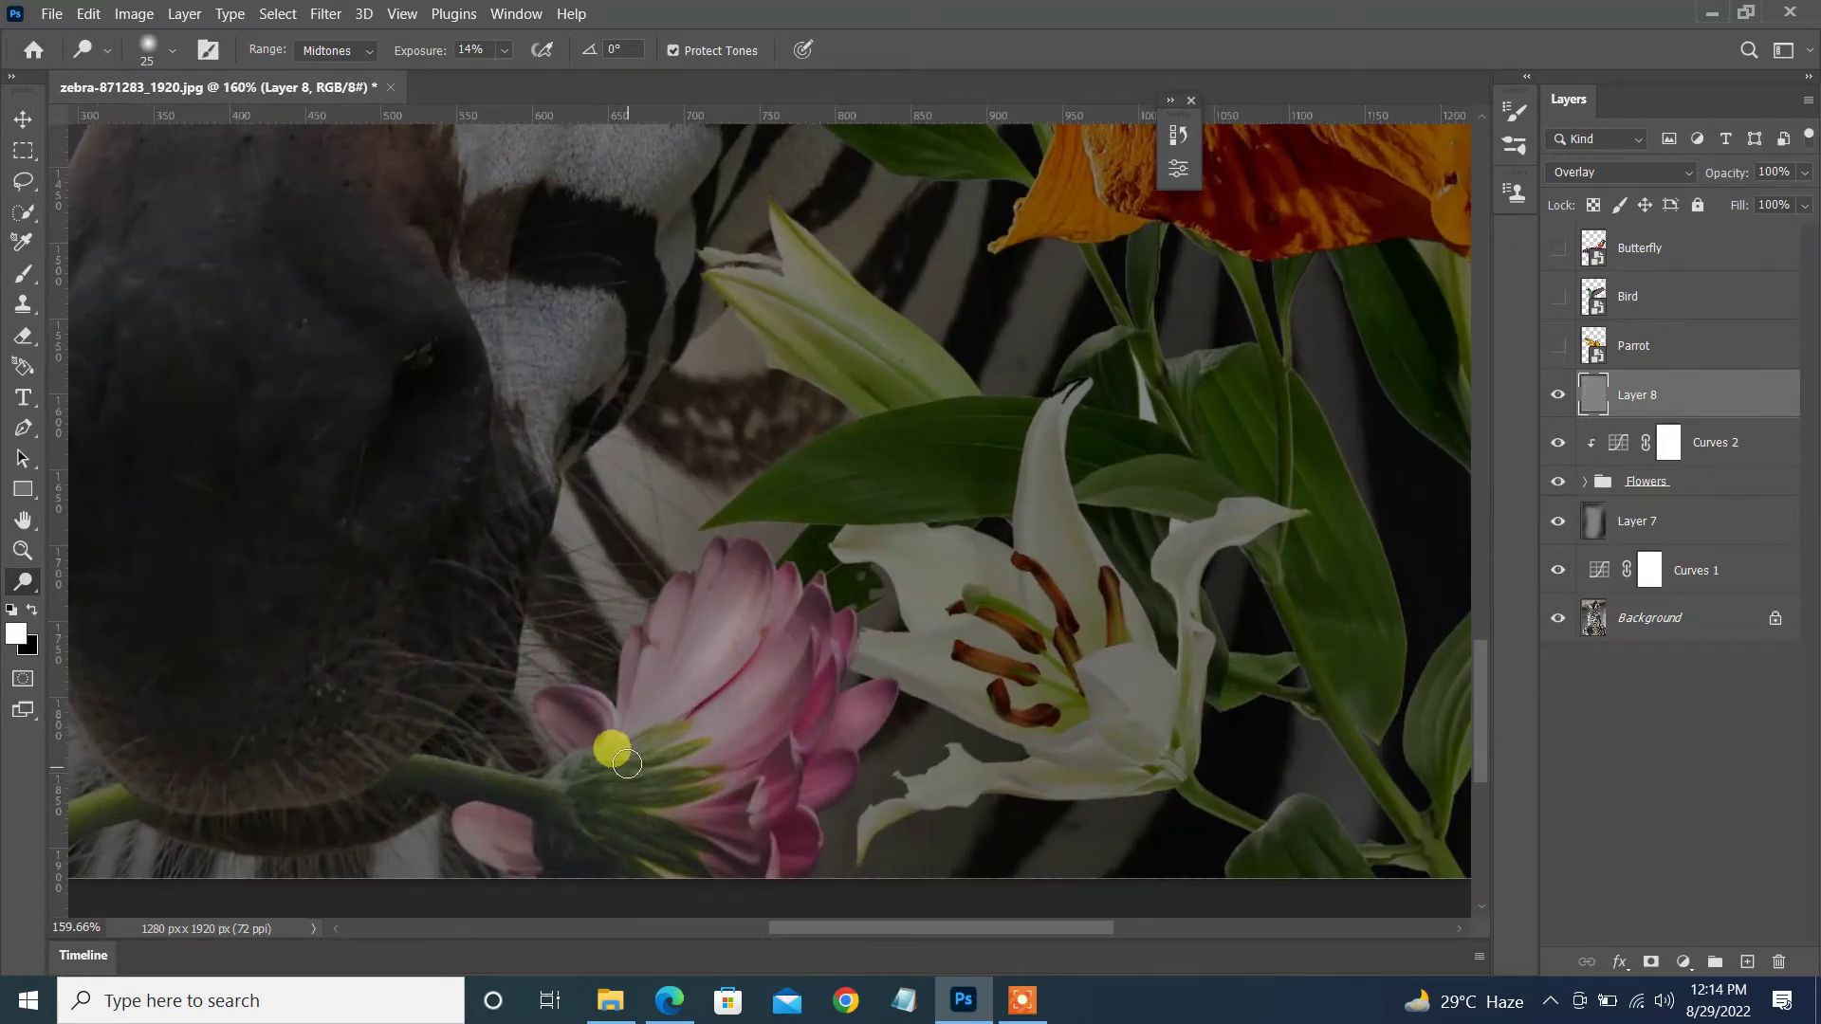
{"action": "left_click_drag", "start_coordinate": [576, 727], "coordinate": [526, 847]}
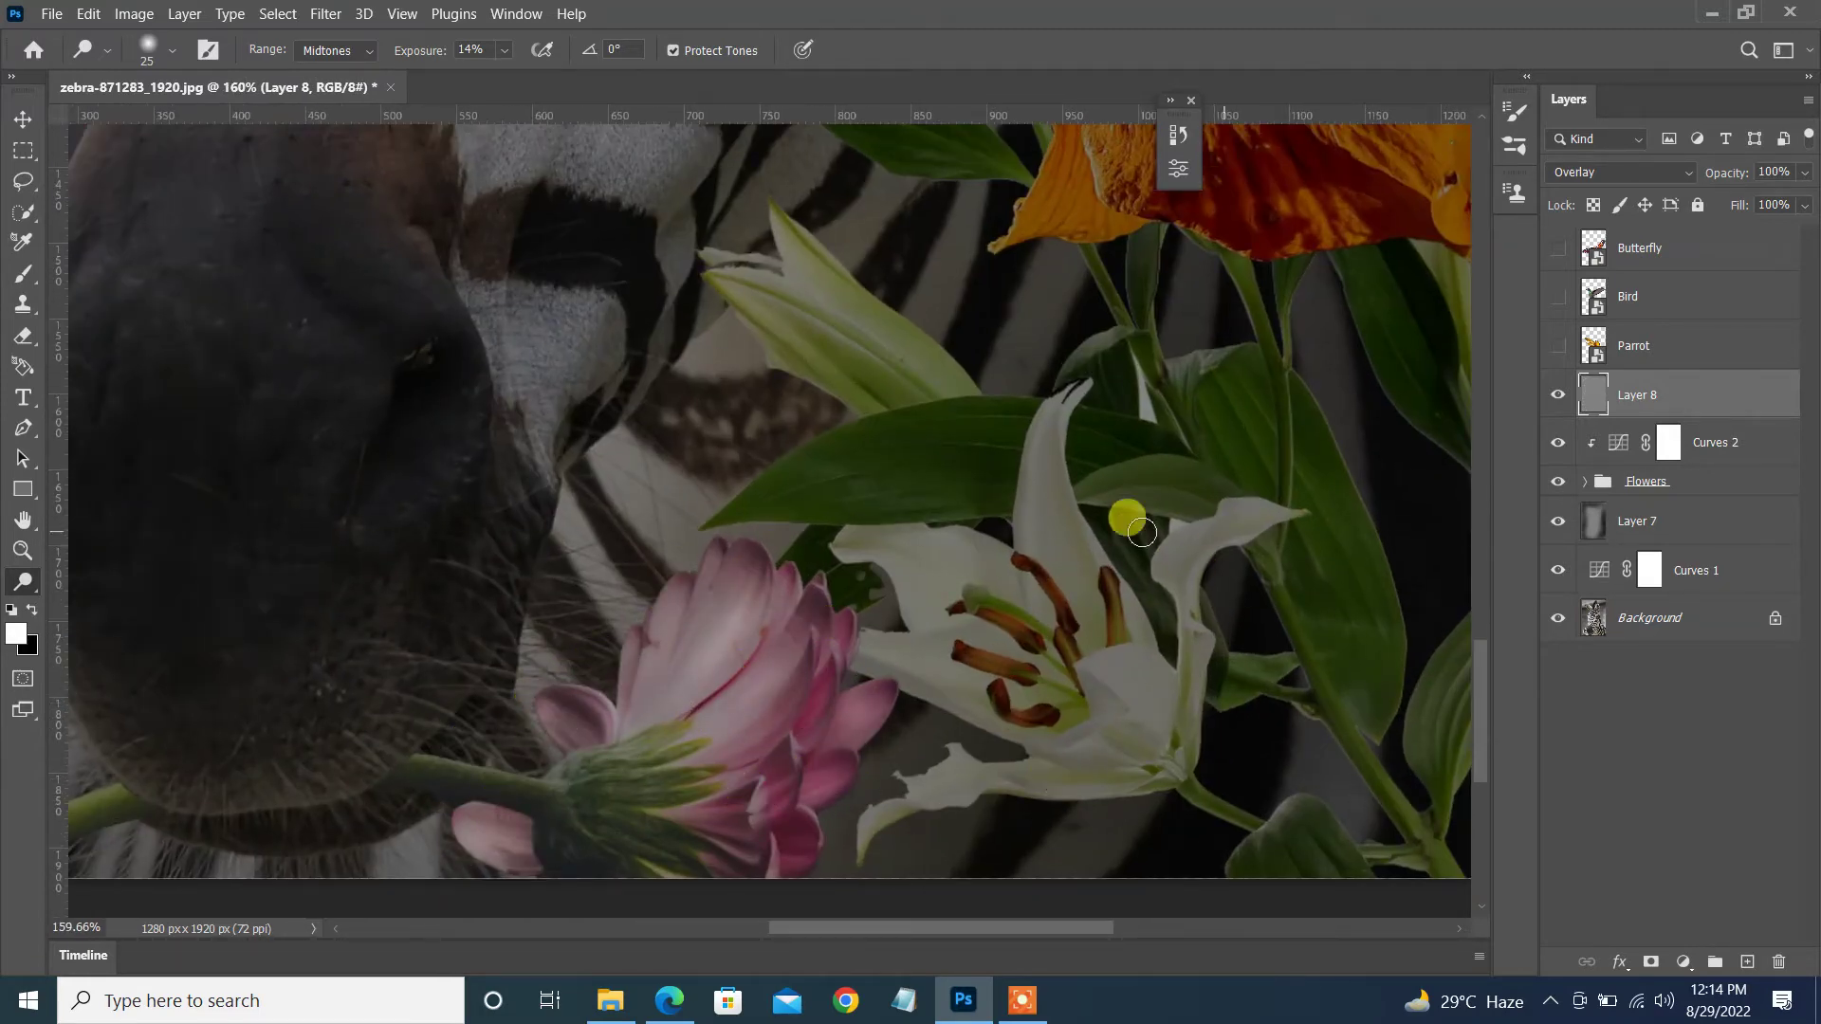
- Zoom in on the orange hibiscus and brighten its petals
{"action": "scroll", "coordinate": [1141, 532], "scroll_direction": "up", "scroll_amount": 1}
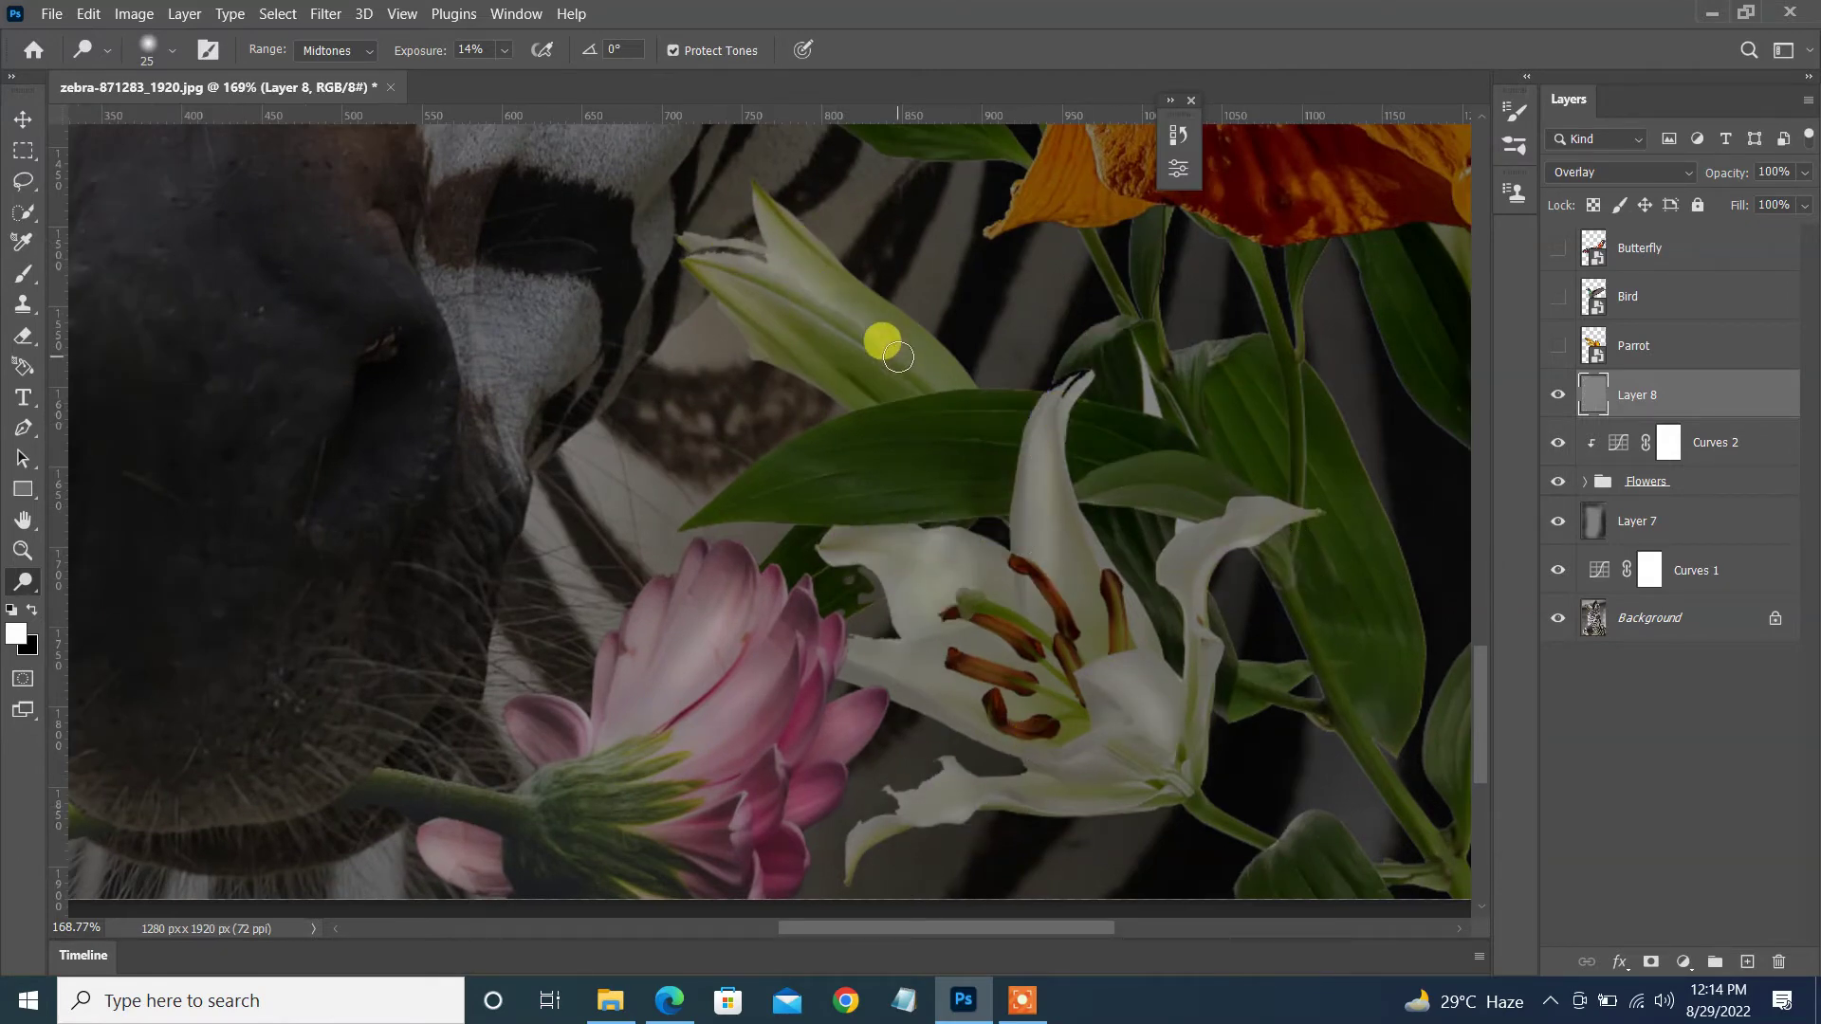
{"action": "scroll", "coordinate": [1077, 464], "scroll_direction": "down", "scroll_amount": 1}
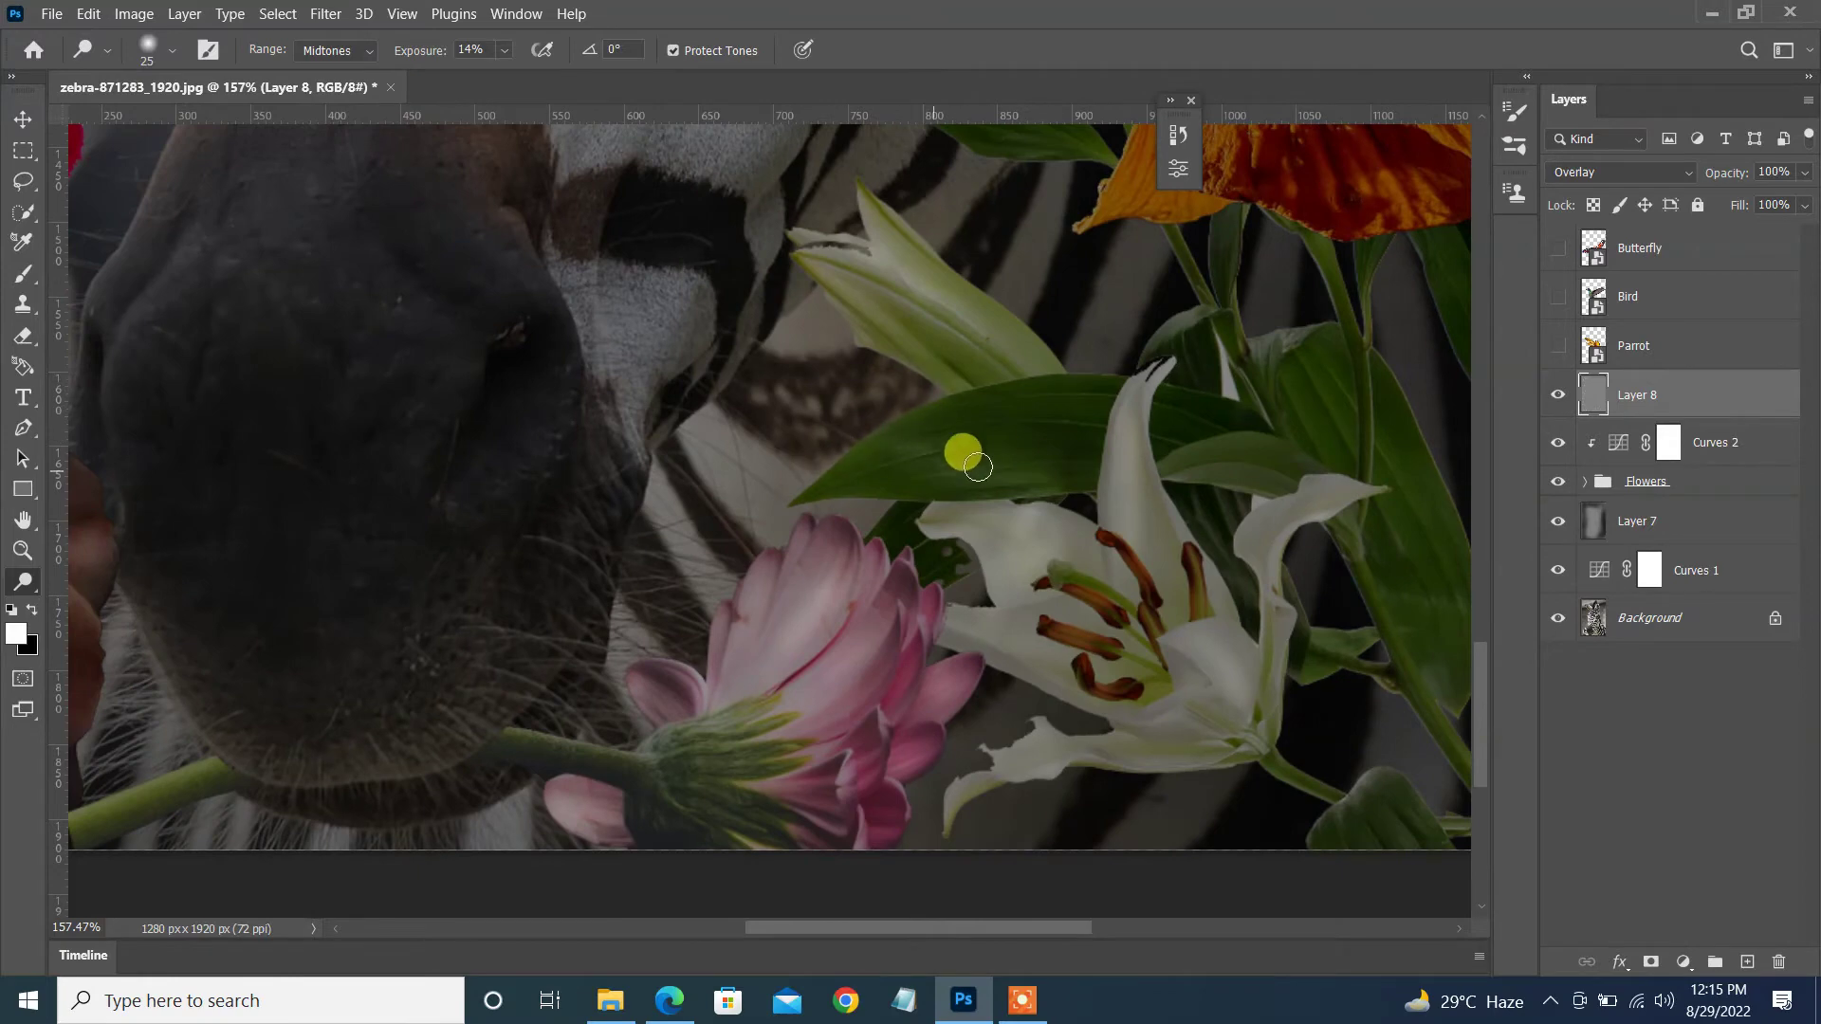
{"action": "left_click_drag", "start_coordinate": [1013, 926], "coordinate": [1127, 926]}
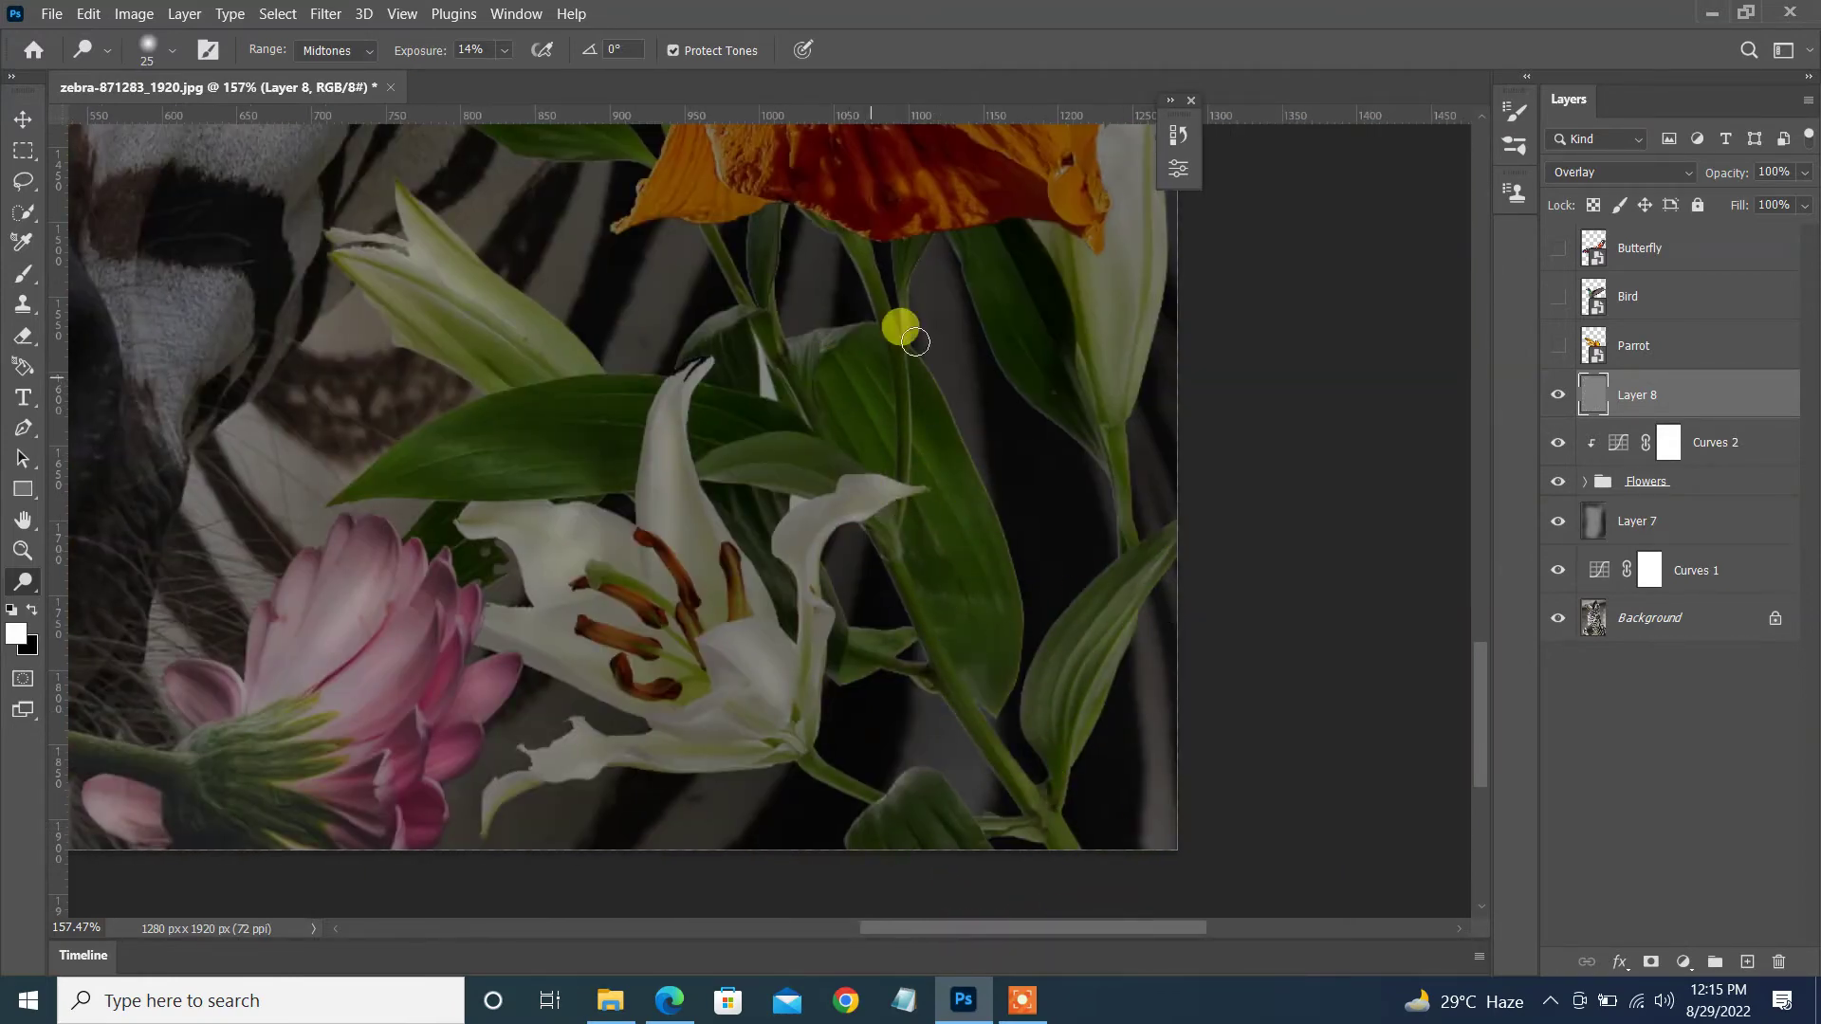
{"action": "scroll", "coordinate": [915, 342], "scroll_direction": "down", "scroll_amount": 3}
{"action": "left_click", "coordinate": [788, 600]}
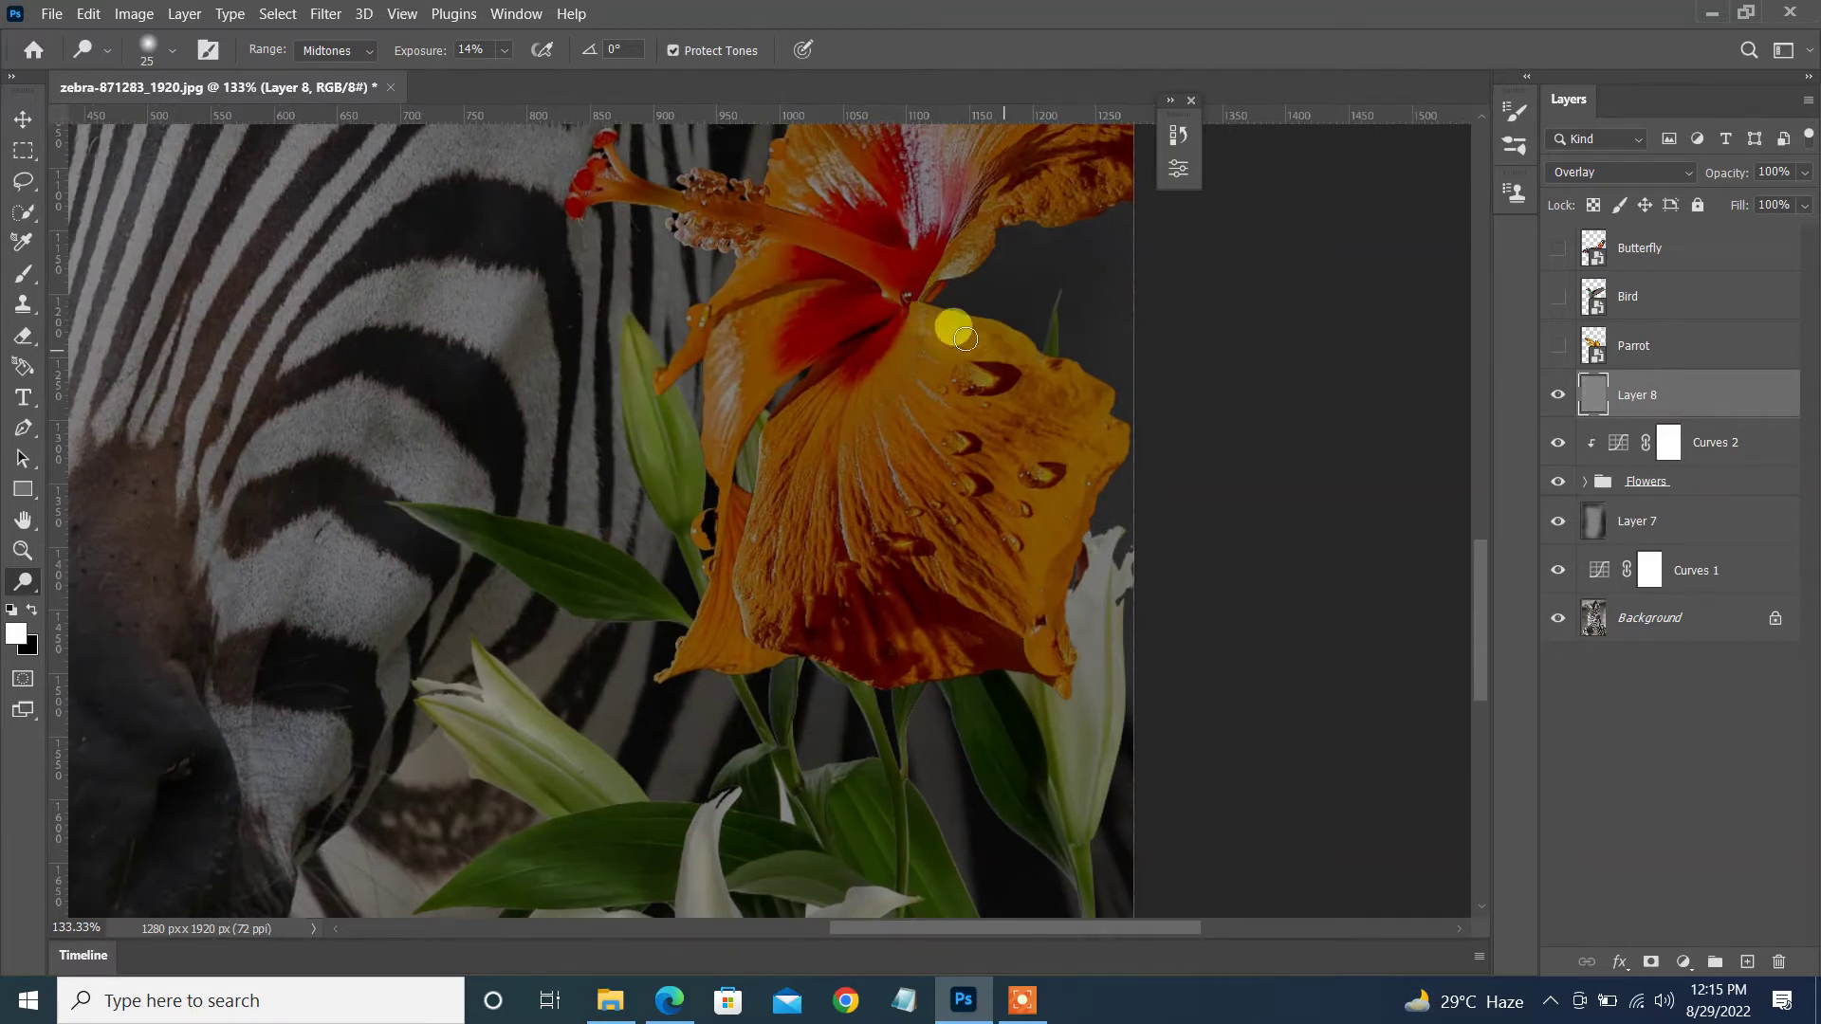
{"action": "left_click_drag", "start_coordinate": [772, 379], "coordinate": [720, 474]}
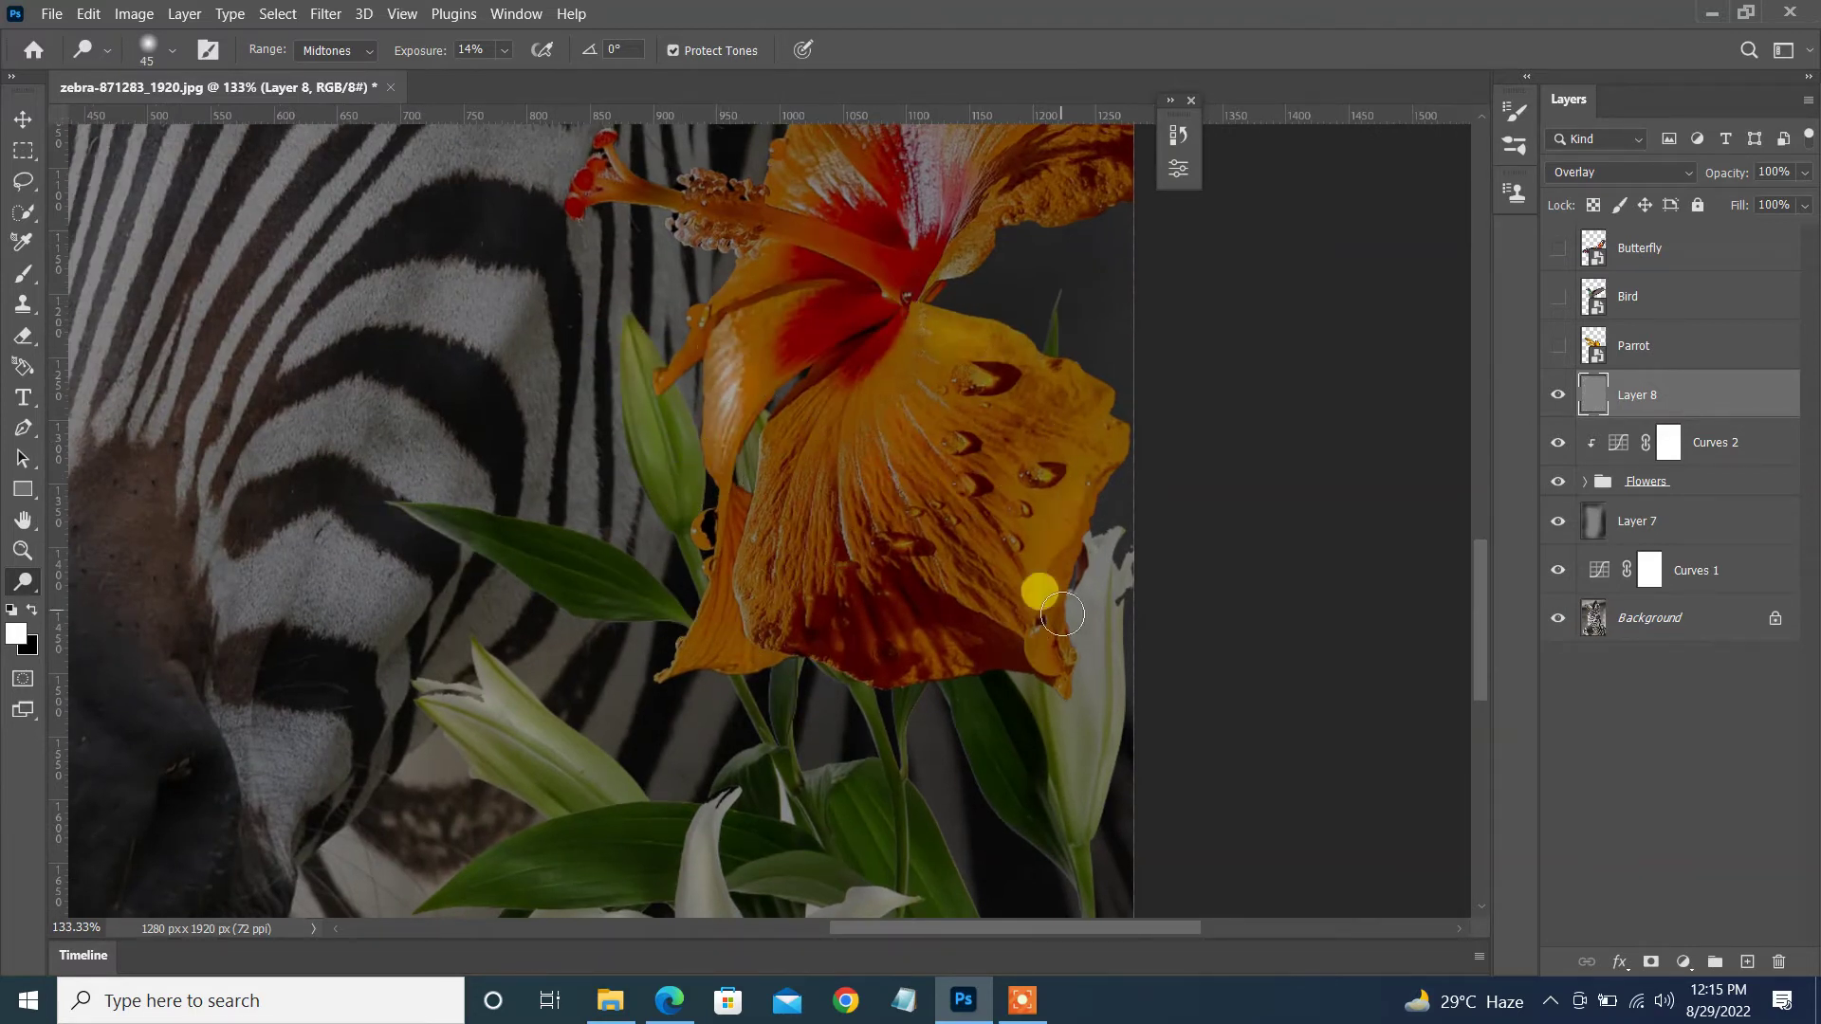
{"action": "left_click_drag", "start_coordinate": [1481, 616], "coordinate": [1478, 545]}
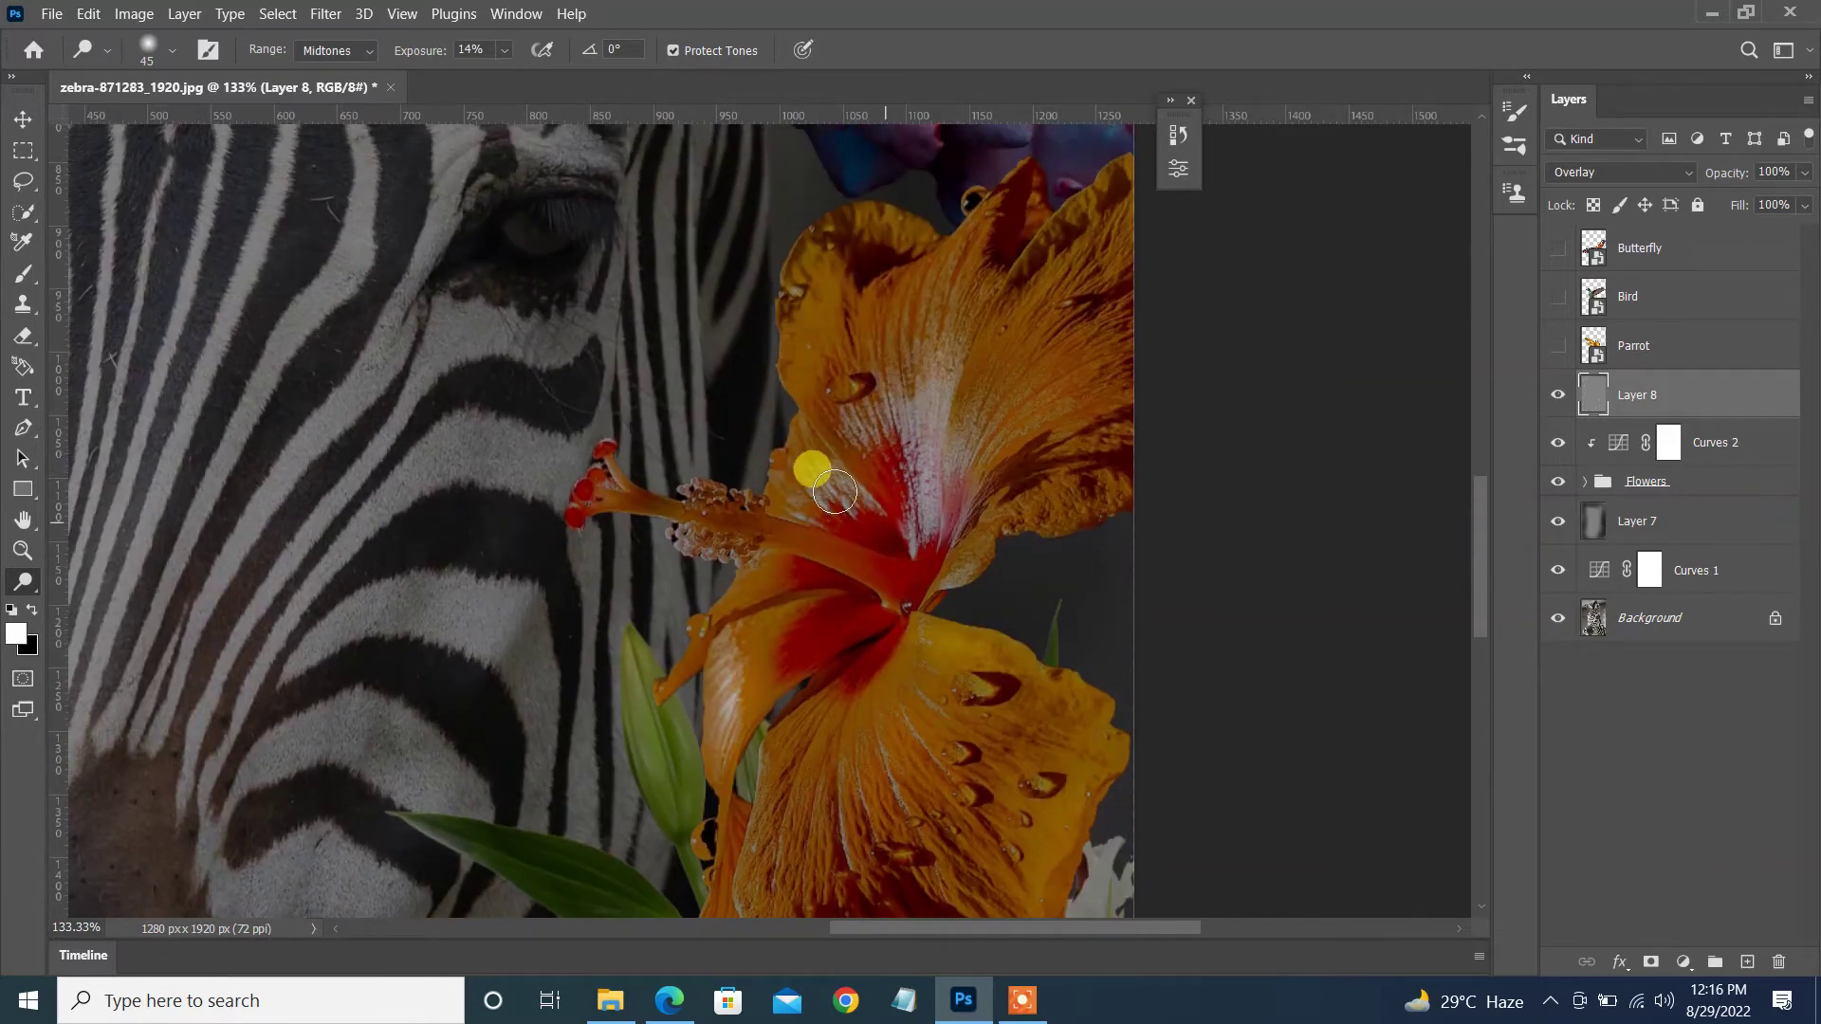
{"action": "mouse_move", "coordinate": [994, 396]}
{"action": "left_mouse_down"}
{"action": "mouse_move", "coordinate": [1138, 162]}
{"action": "mouse_move", "coordinate": [937, 574]}
{"action": "left_mouse_up"}
- Lighten the lower-left and upper pink flower petals and the orange rose
{"action": "left_click_drag", "start_coordinate": [1482, 536], "coordinate": [1479, 423]}
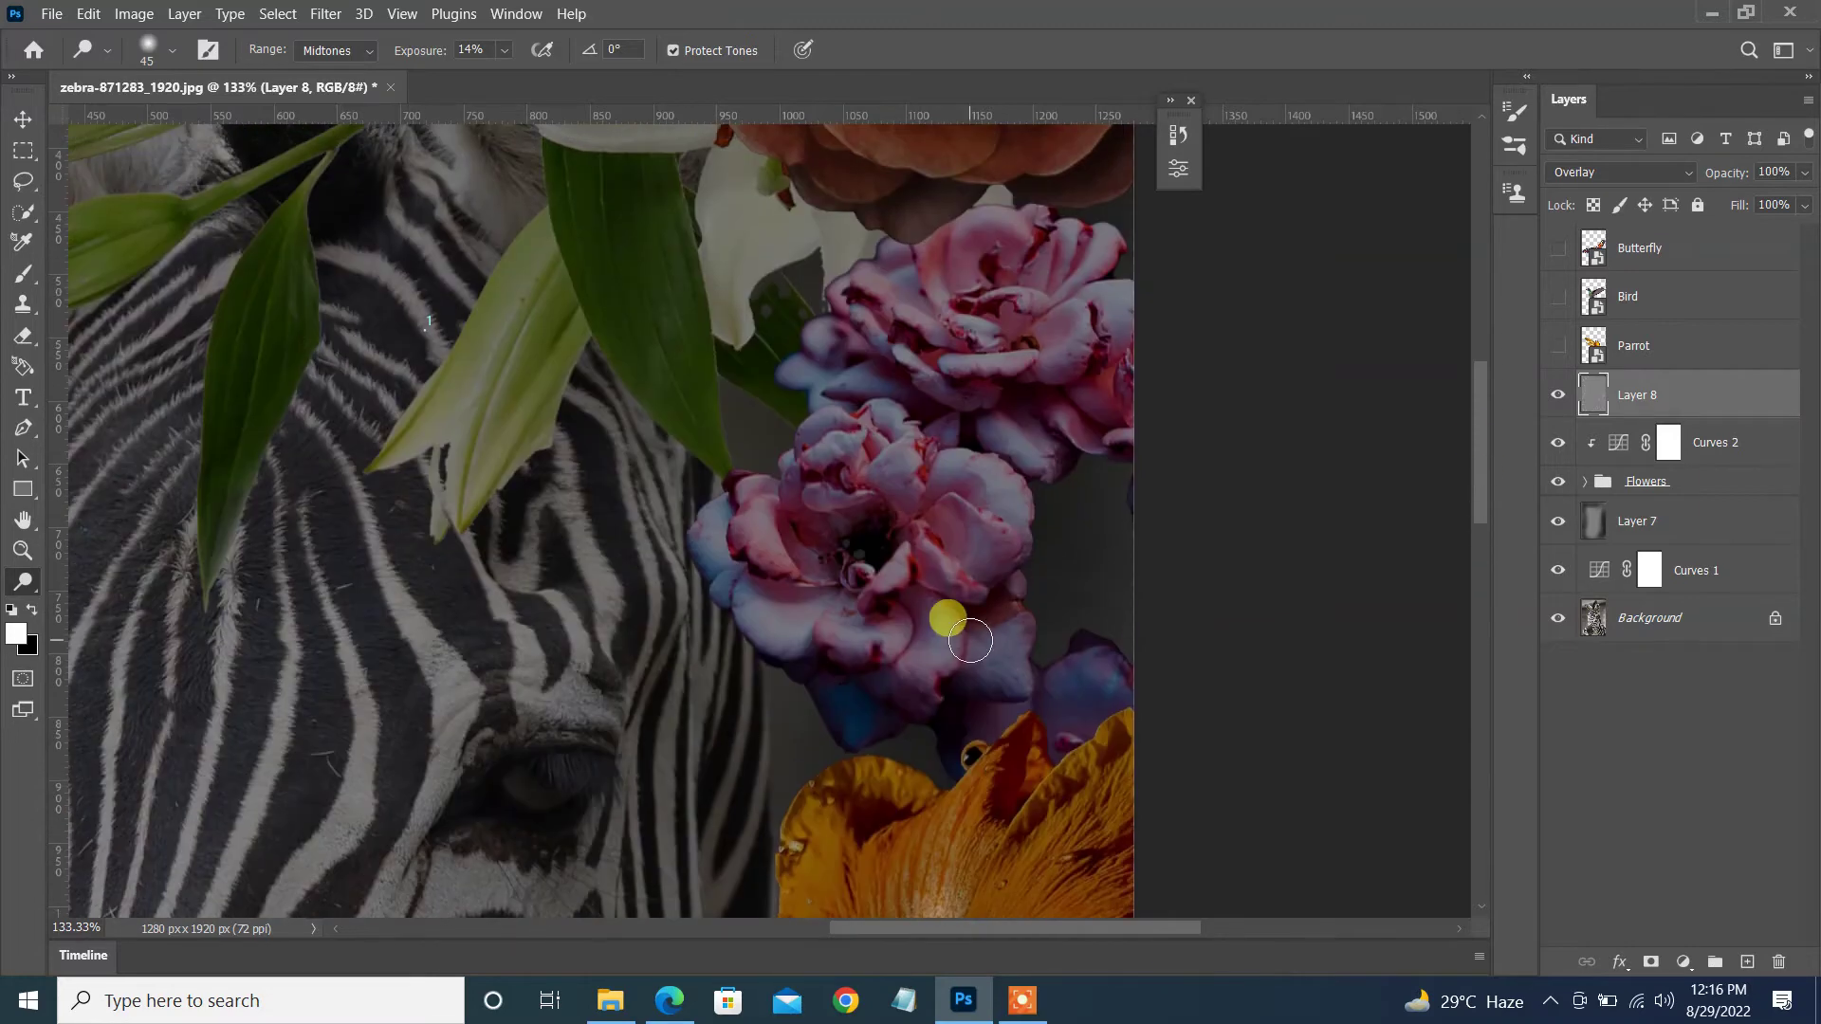
{"action": "left_click_drag", "start_coordinate": [835, 631], "coordinate": [763, 584]}
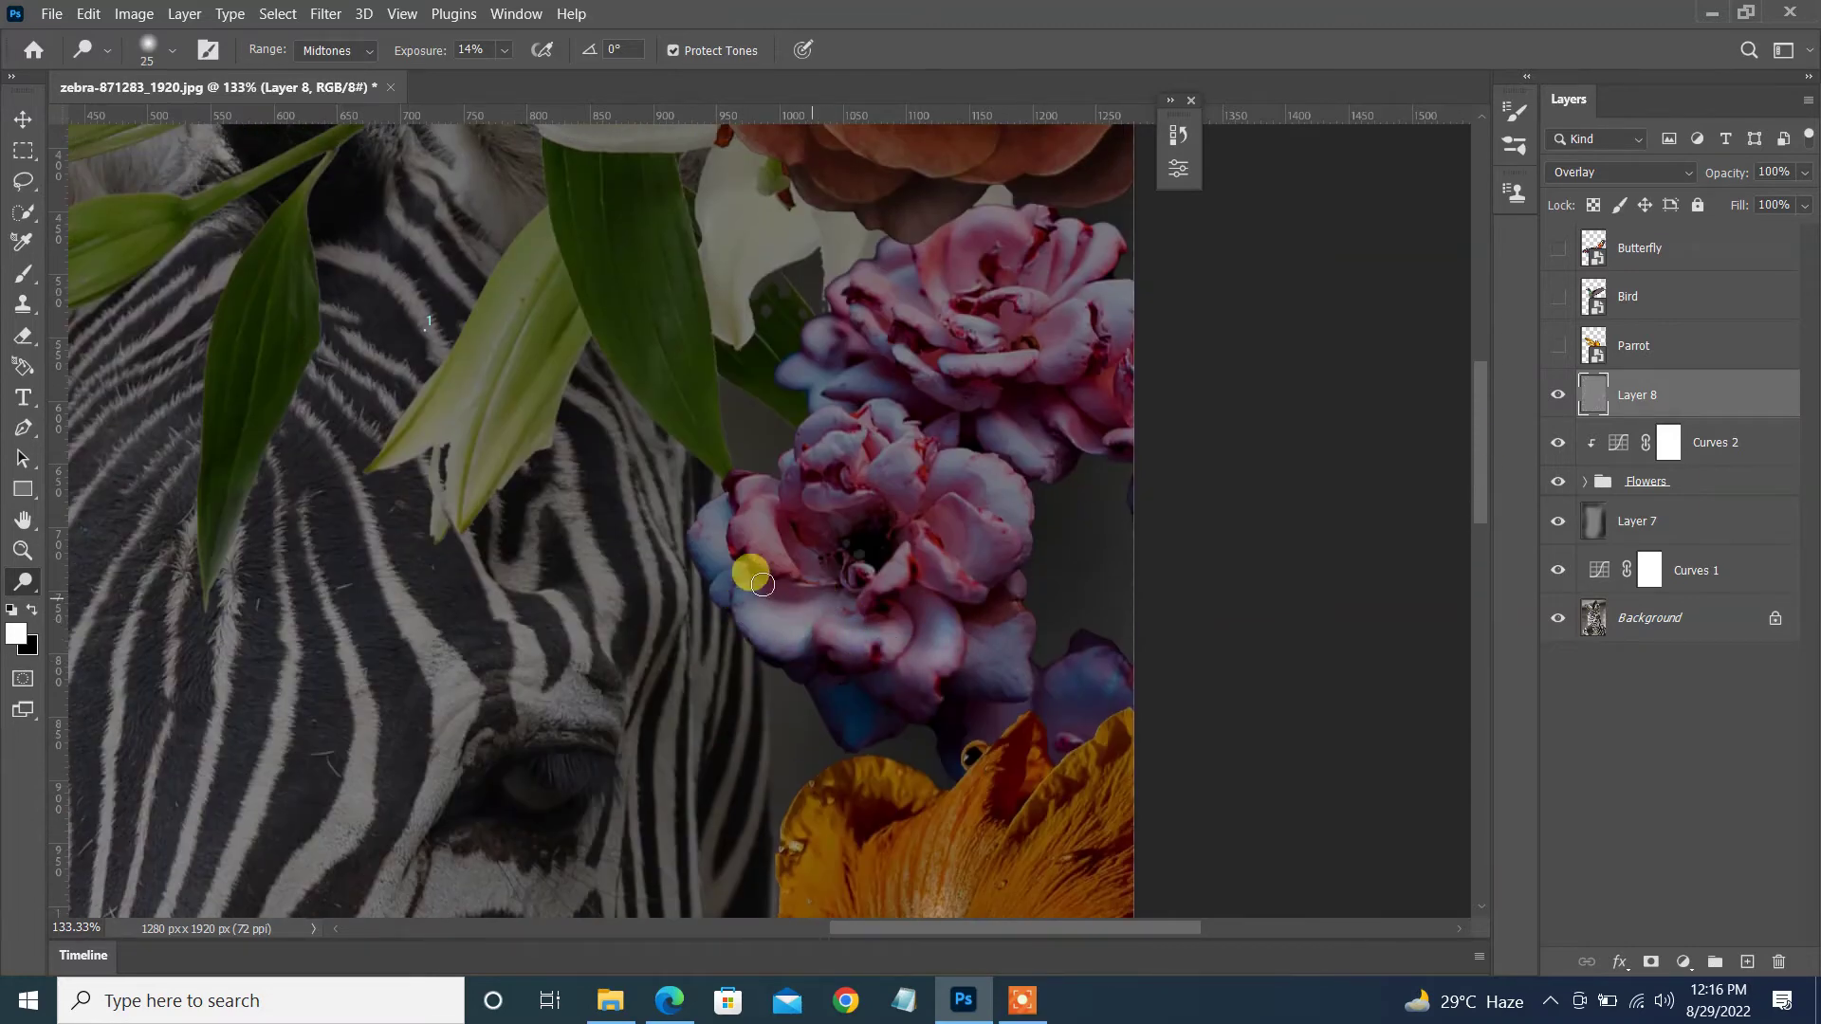
{"action": "left_click_drag", "start_coordinate": [996, 479], "coordinate": [1043, 438]}
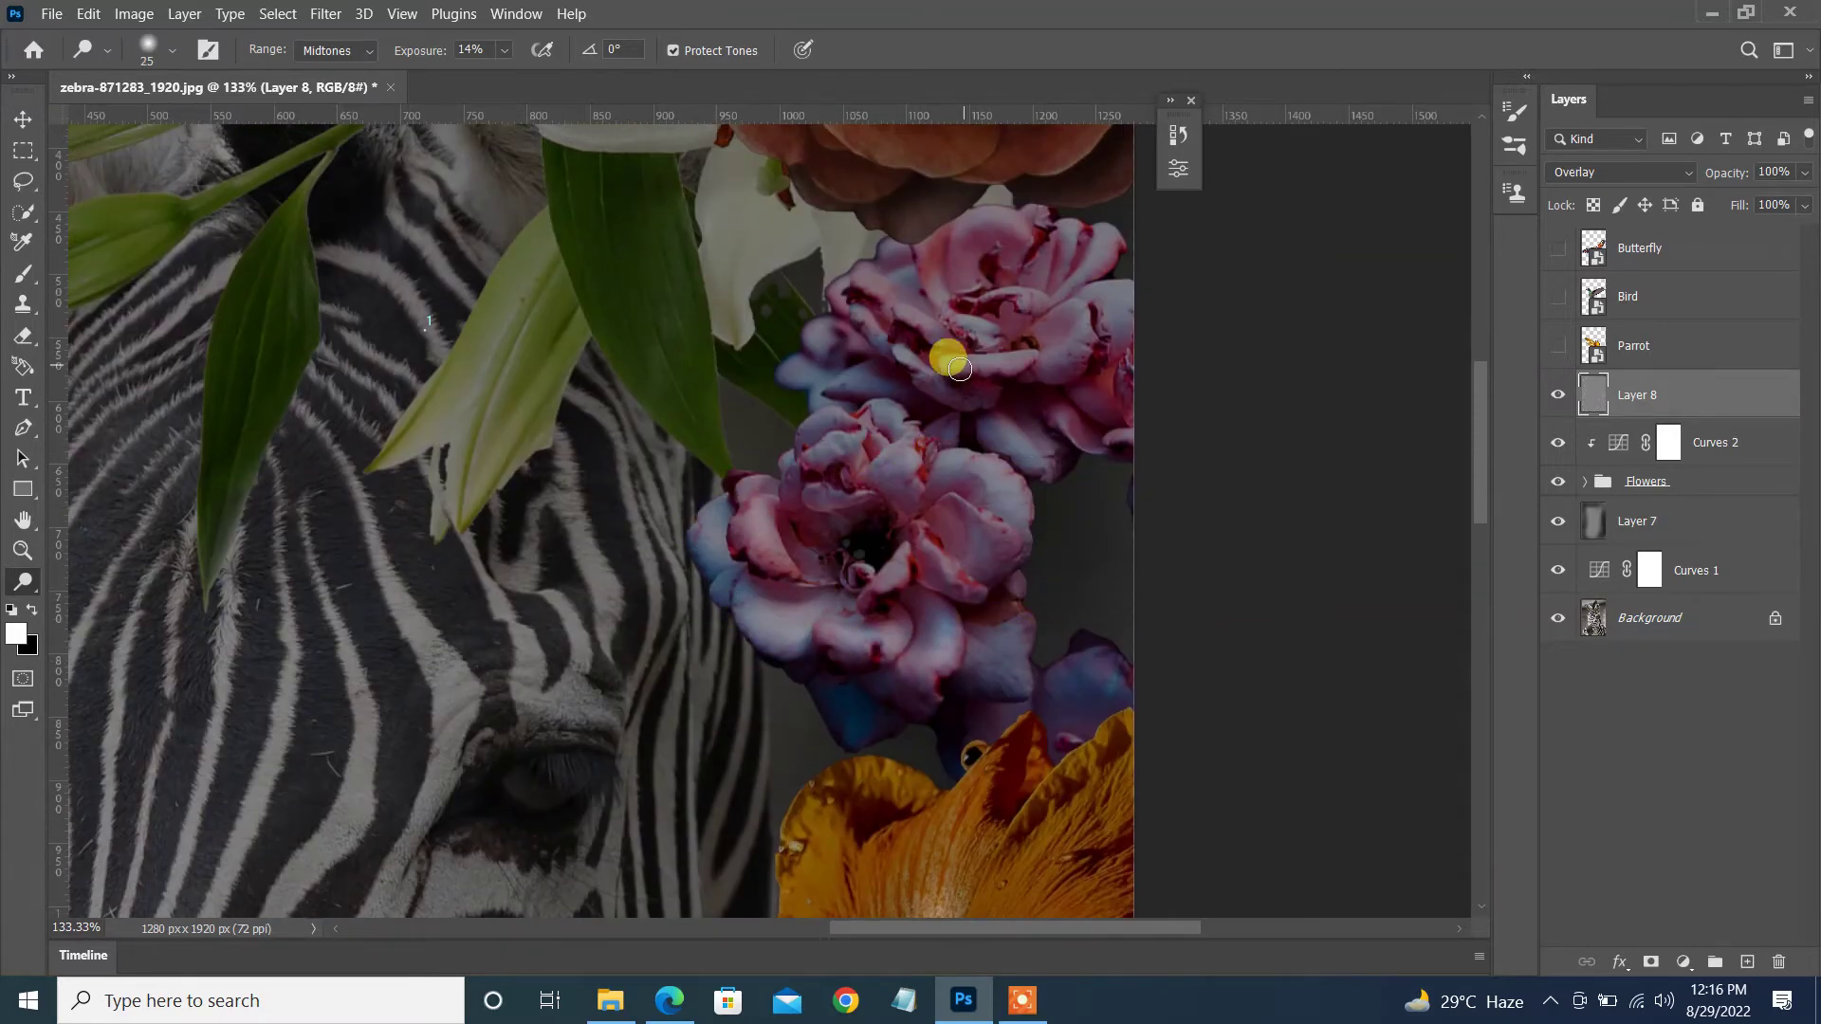
{"action": "mouse_move", "coordinate": [959, 369]}
{"action": "left_mouse_down"}
{"action": "mouse_move", "coordinate": [1081, 231]}
{"action": "mouse_move", "coordinate": [1084, 303]}
{"action": "left_mouse_up"}
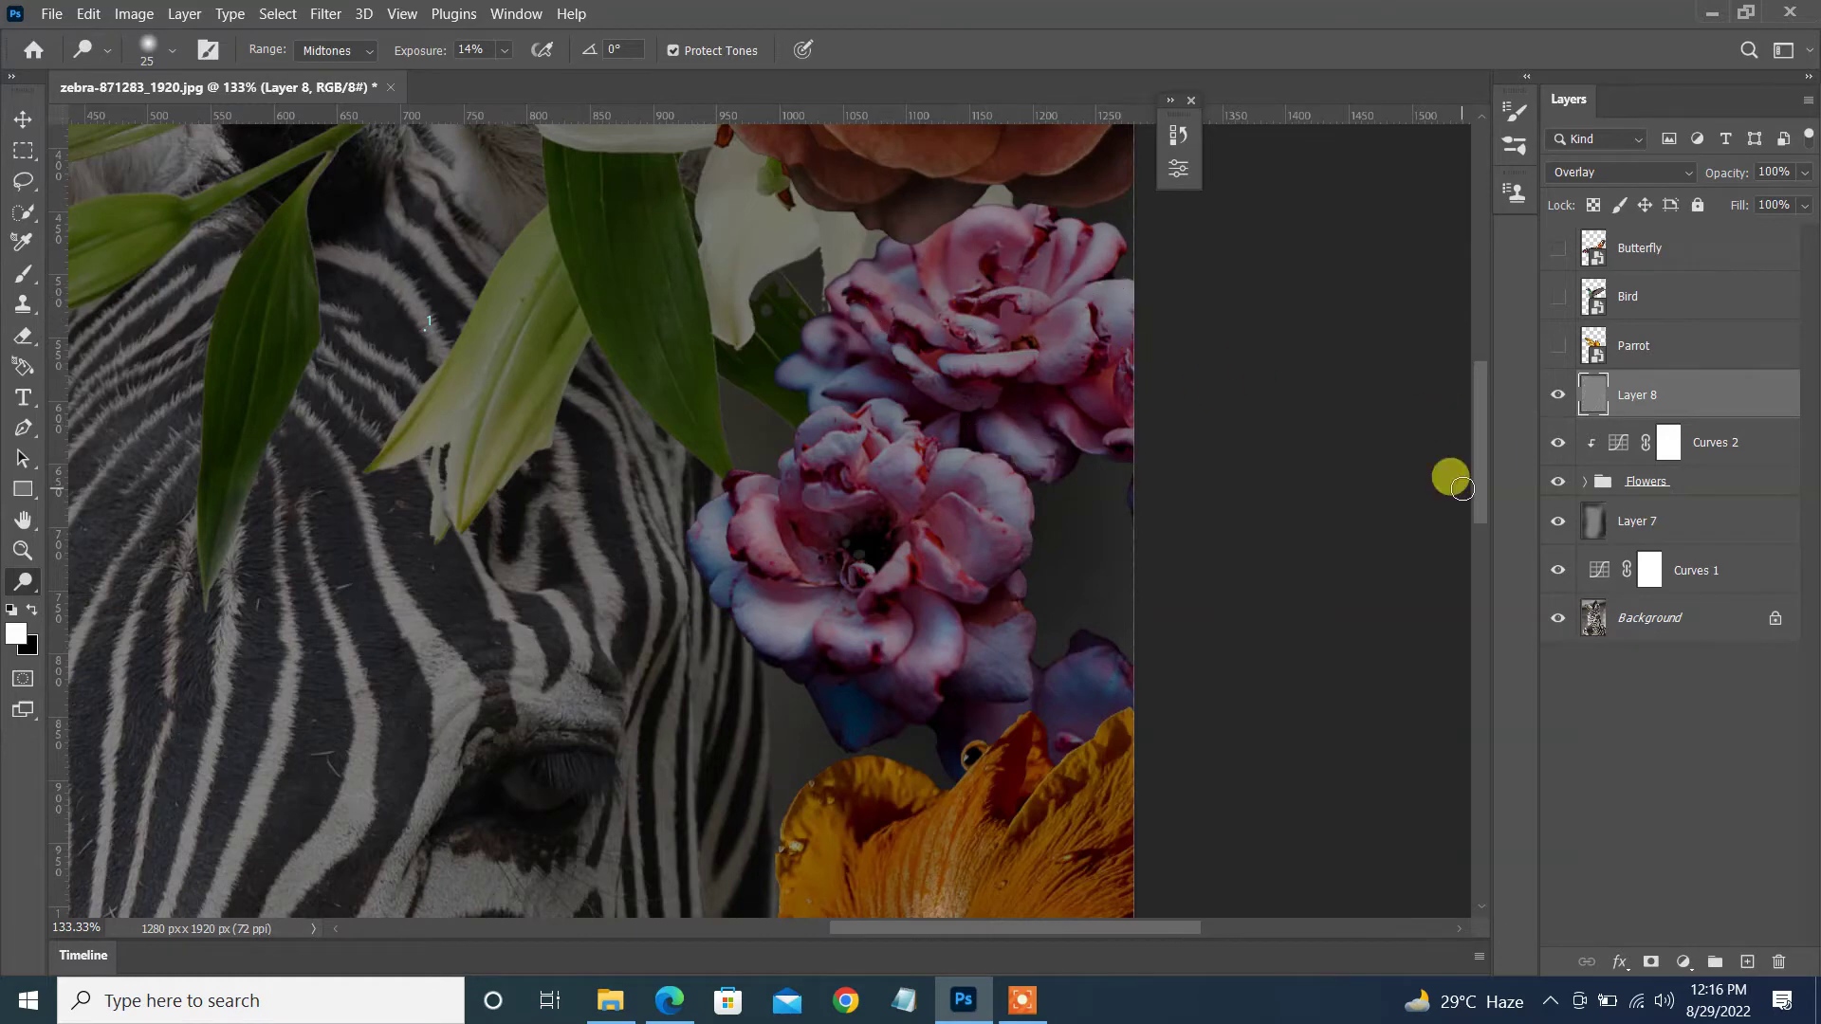
{"action": "left_click_drag", "start_coordinate": [1461, 488], "coordinate": [1482, 383]}
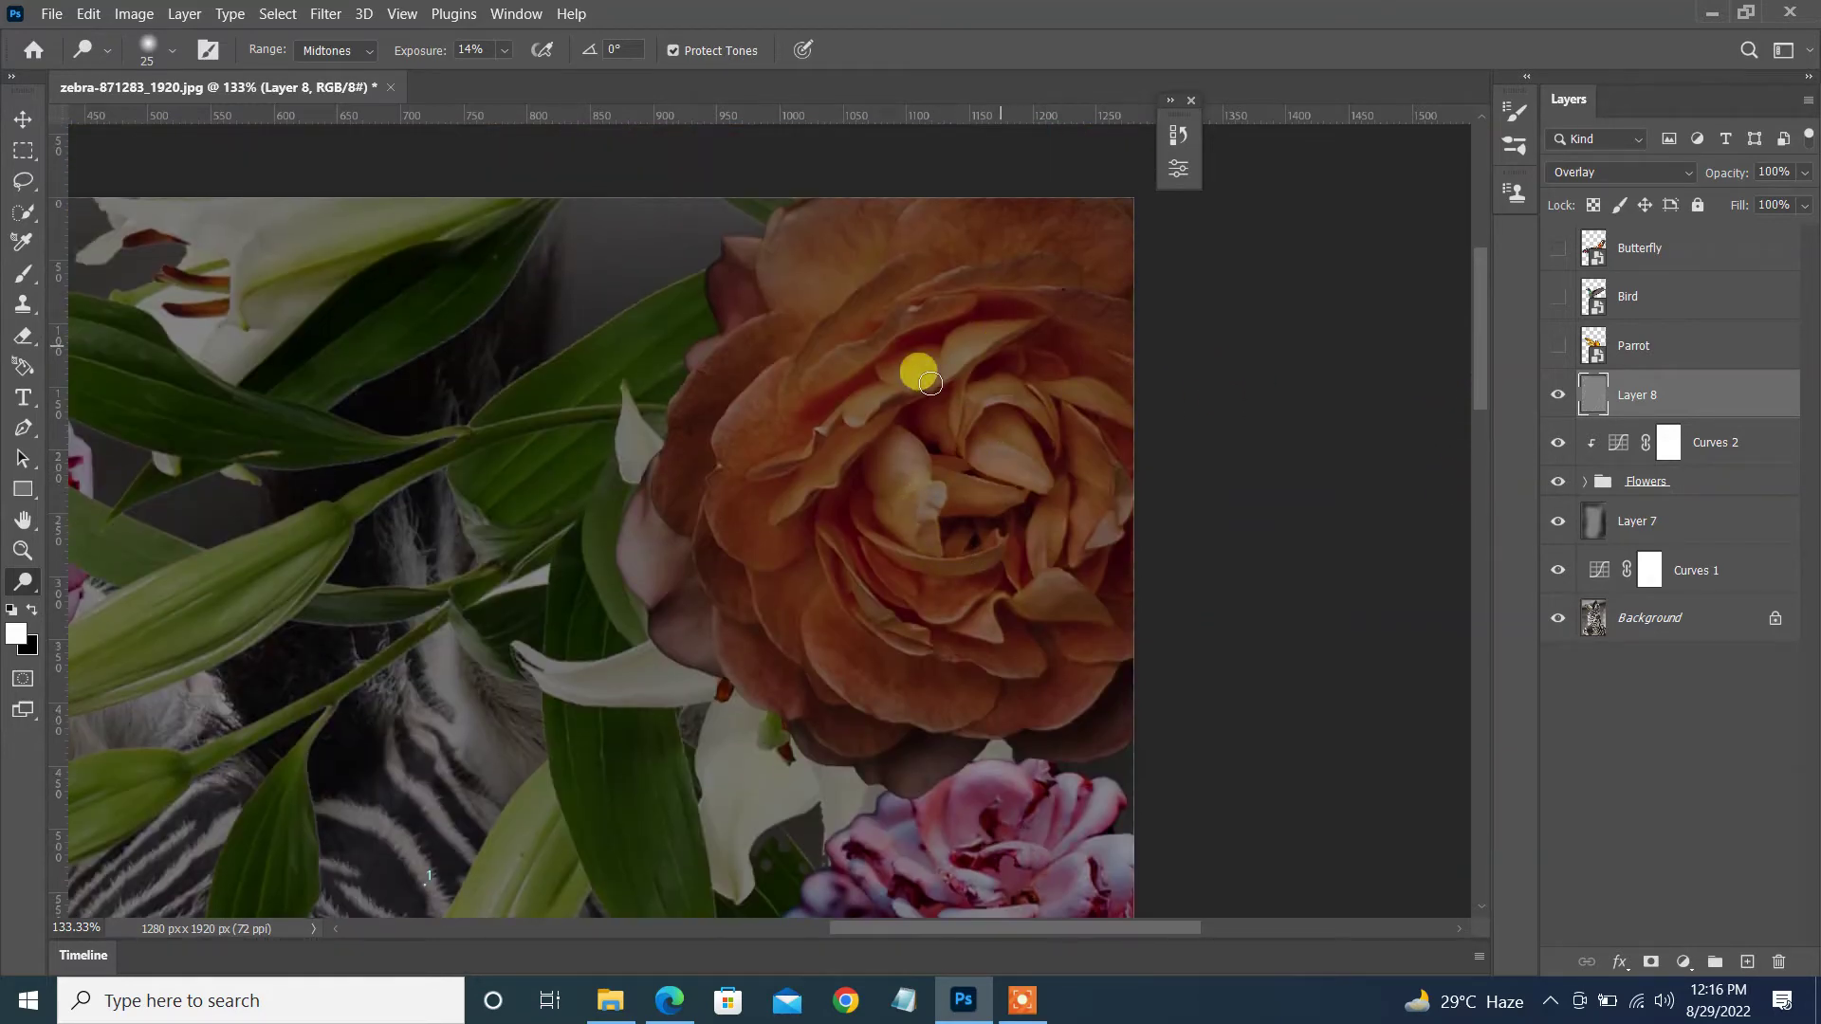
{"action": "left_click_drag", "start_coordinate": [930, 382], "coordinate": [1042, 475]}
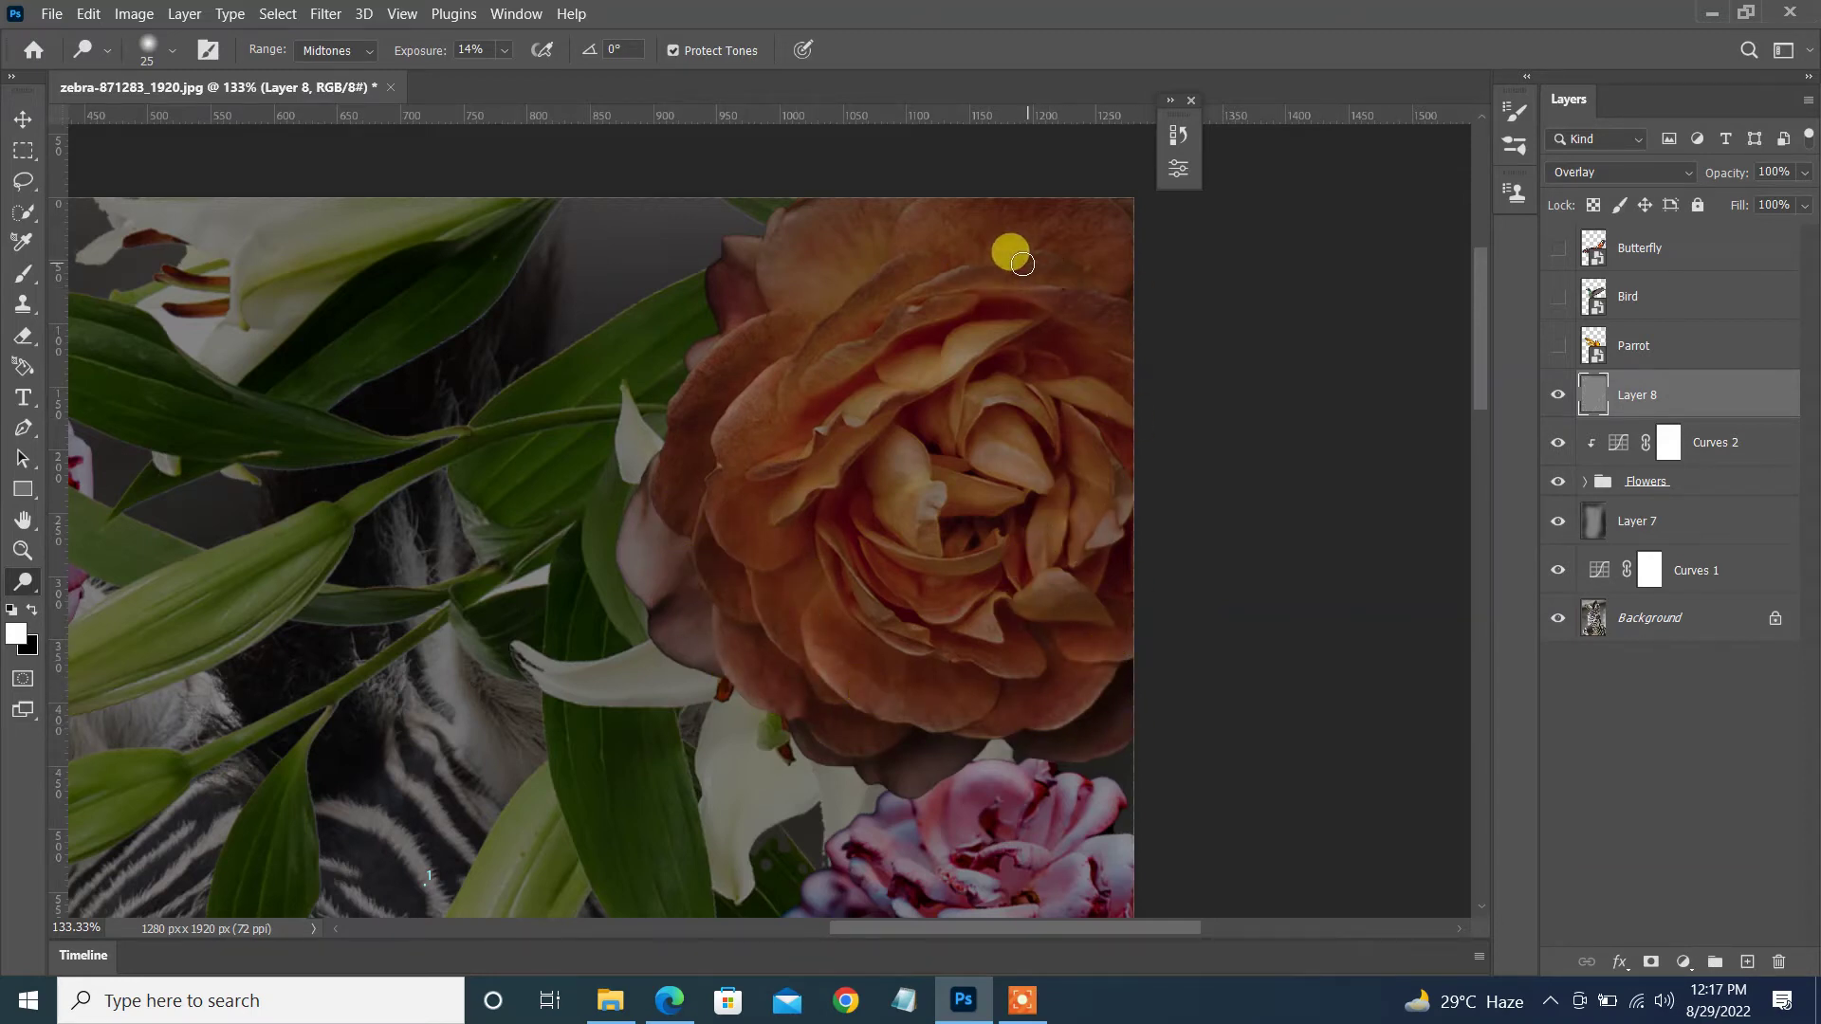
- Brighten the lily leaves over the zebra
{"action": "scroll", "coordinate": [1459, 345], "scroll_direction": "up", "scroll_amount": 2}
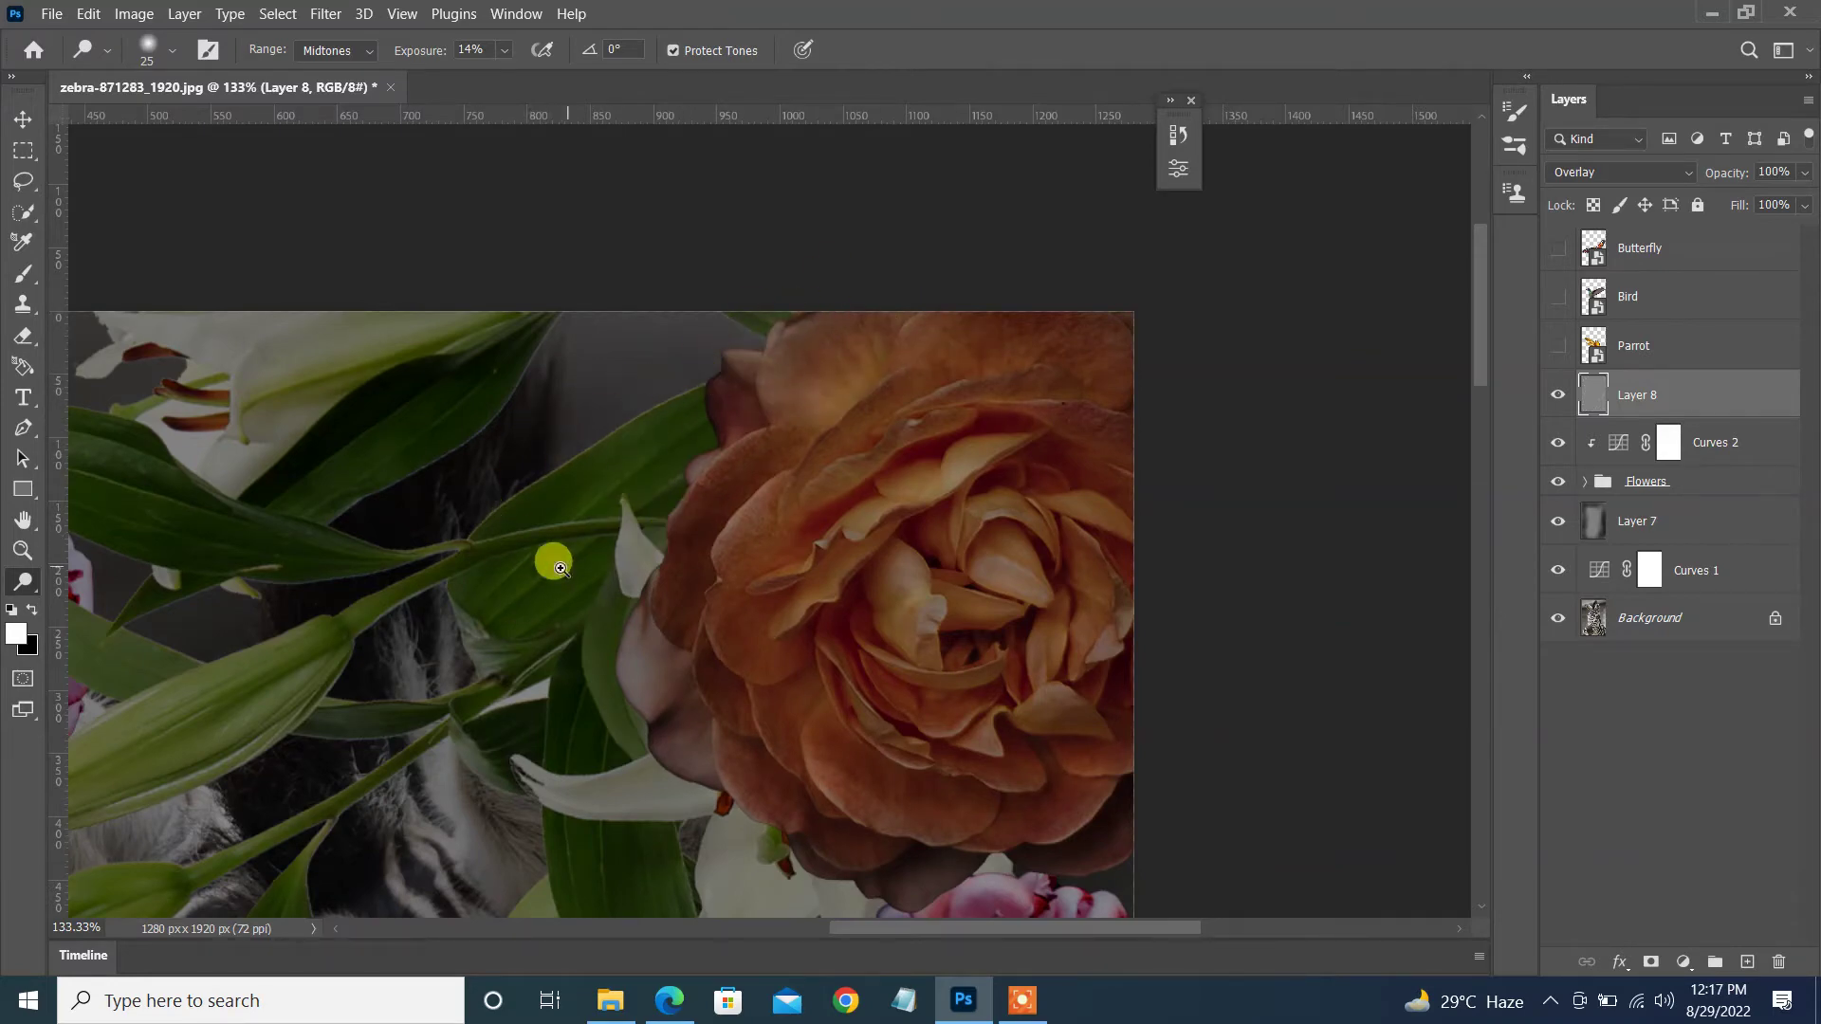
{"action": "scroll", "coordinate": [559, 567], "scroll_direction": "down", "scroll_amount": 2}
{"action": "scroll", "coordinate": [407, 564], "scroll_direction": "up", "scroll_amount": 4}
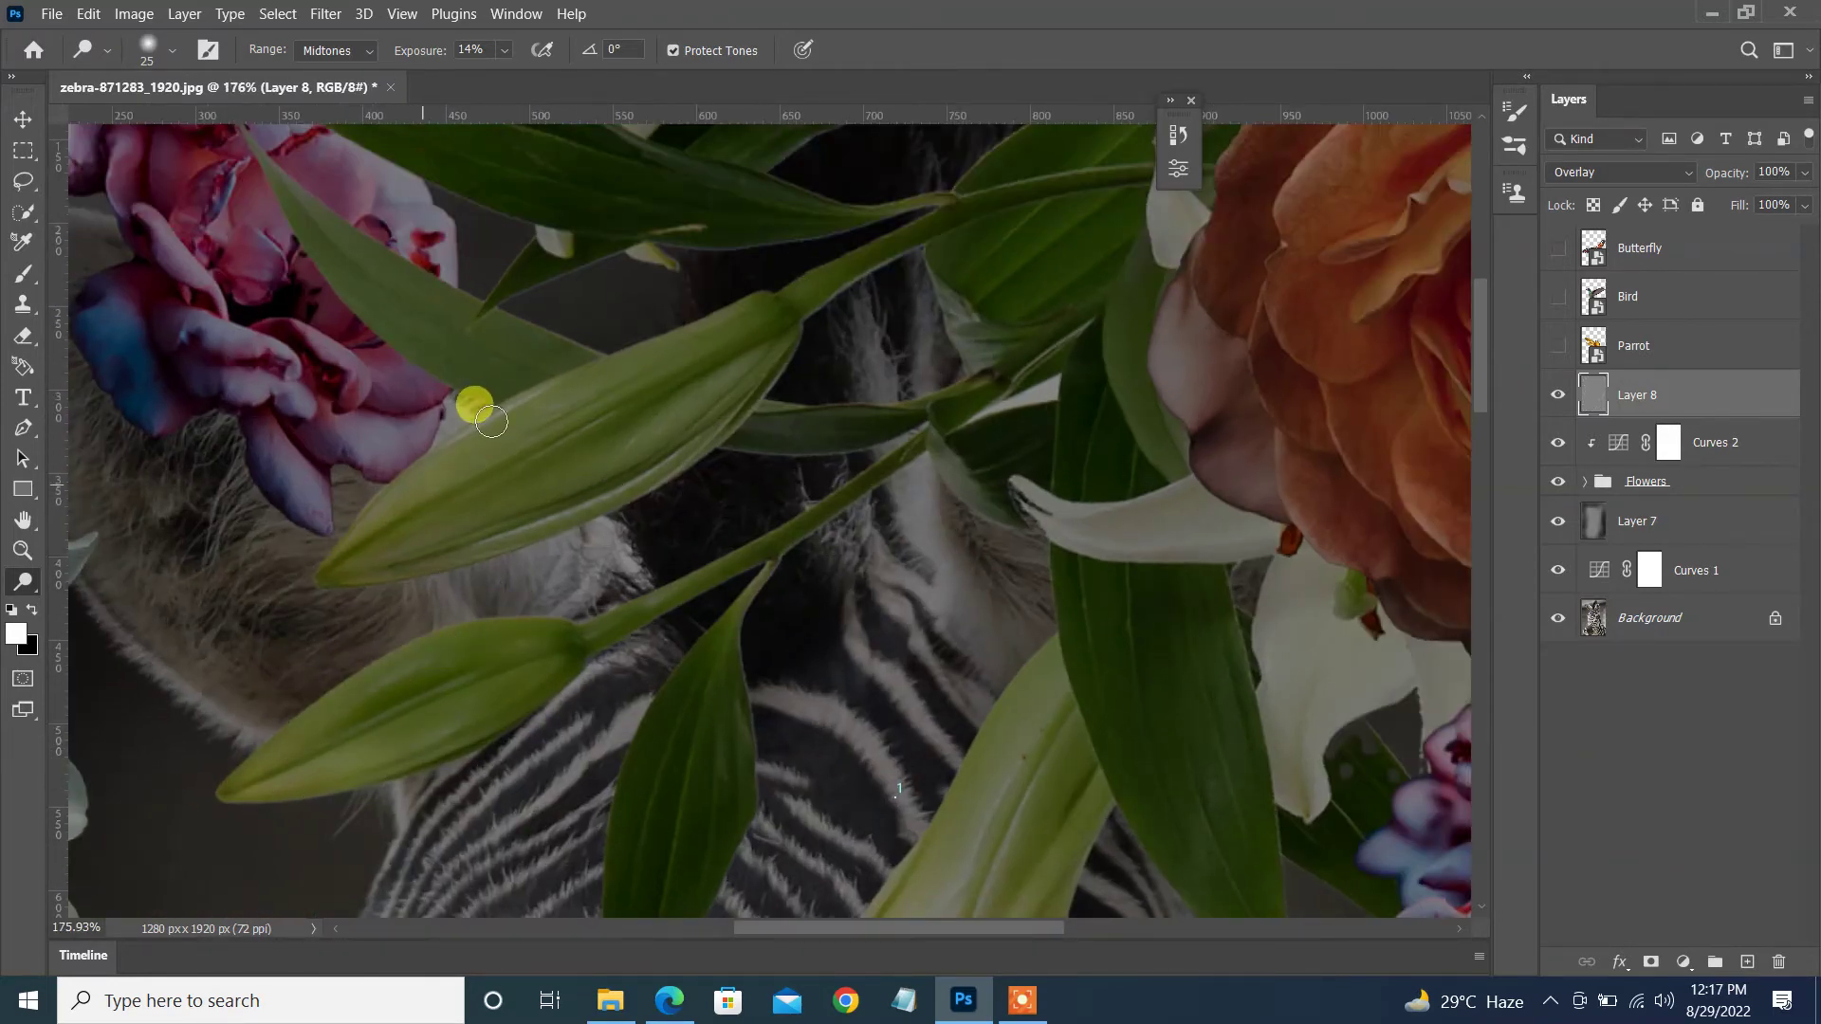
{"action": "scroll", "coordinate": [1024, 498], "scroll_direction": "down", "scroll_amount": 3}
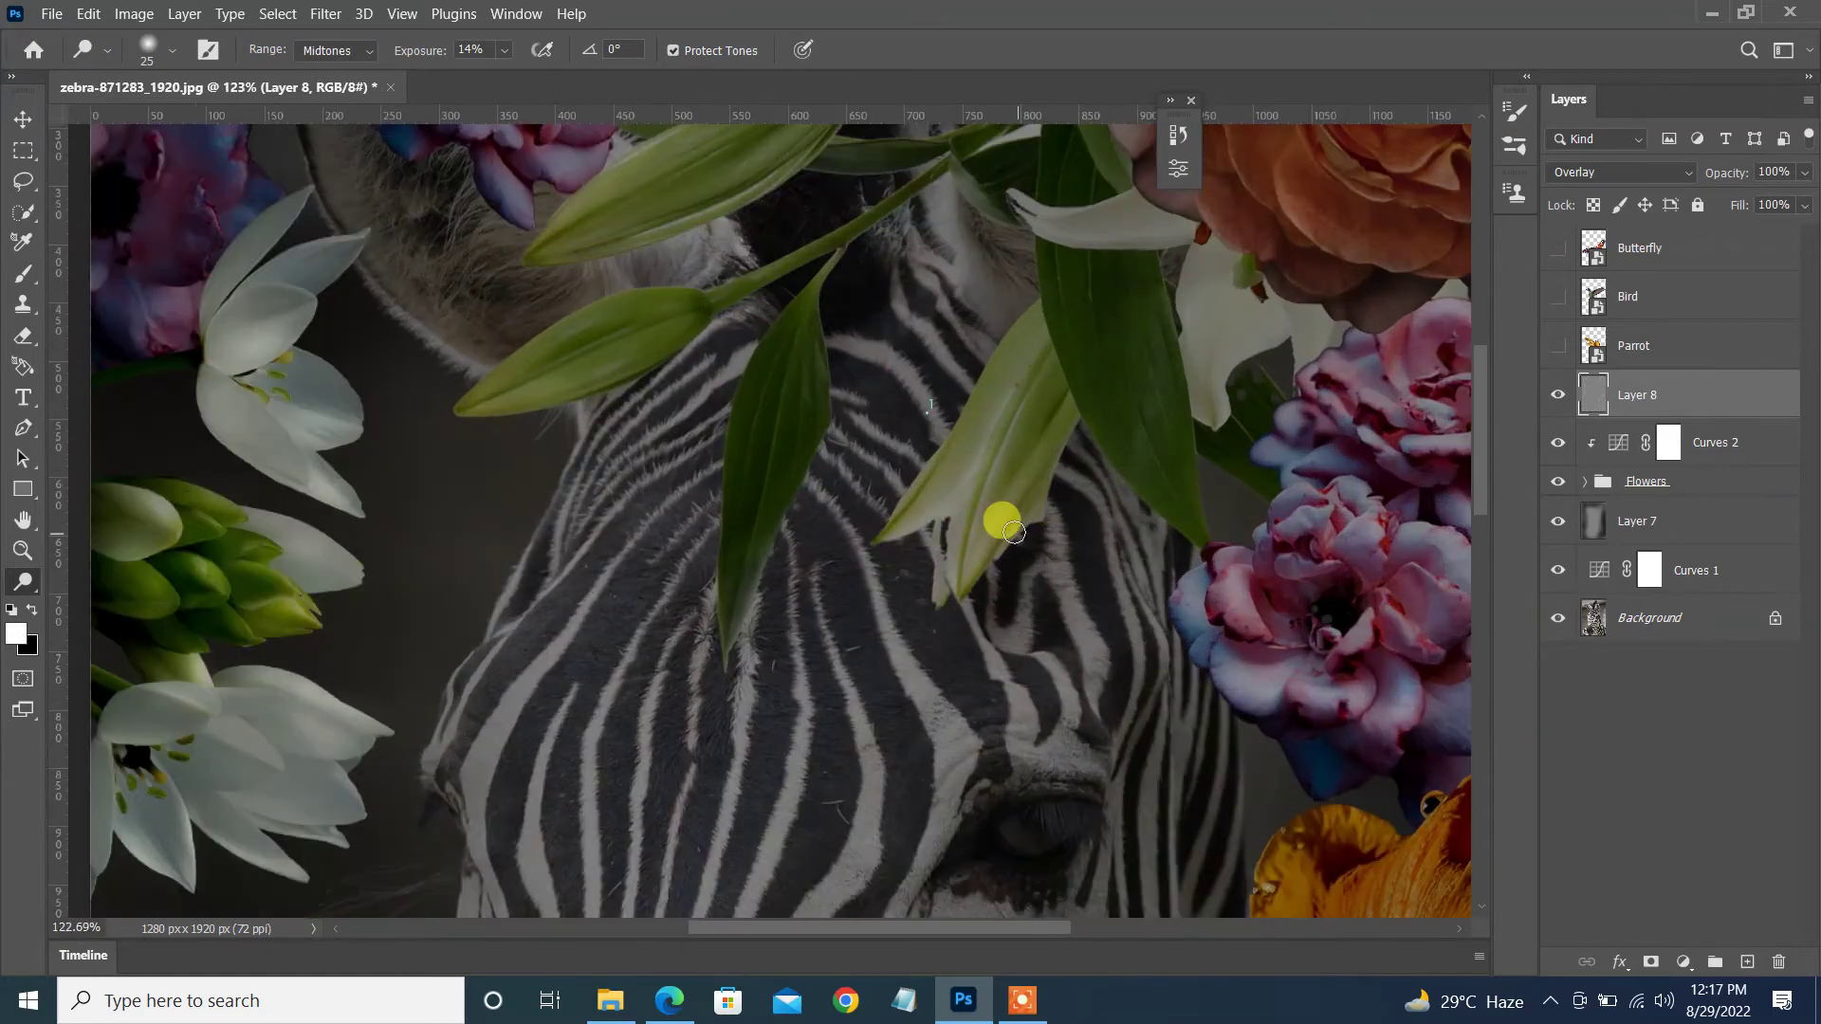
{"action": "left_click_drag", "start_coordinate": [1013, 532], "coordinate": [1198, 373]}
{"action": "left_click_drag", "start_coordinate": [1481, 400], "coordinate": [663, 252]}
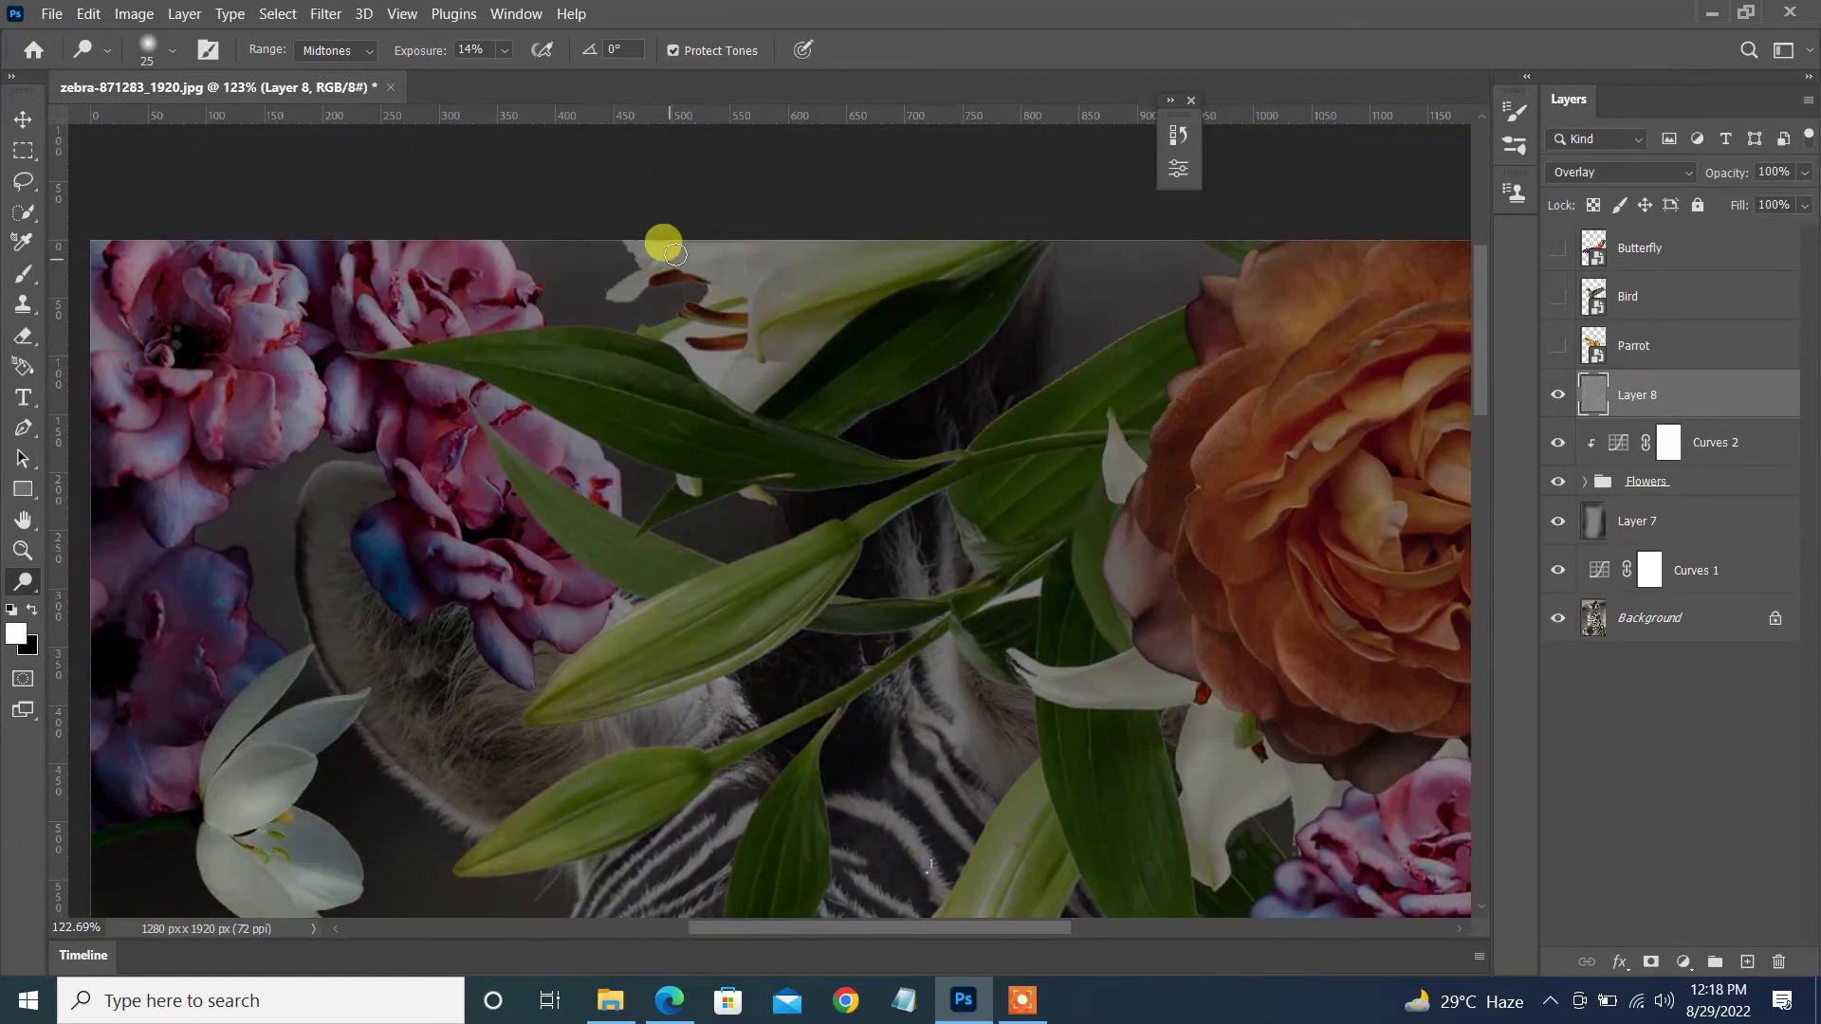
- Toggle Layer 8's visibility to compare the dodging before and after
{"action": "scroll", "coordinate": [662, 374], "scroll_direction": "down", "scroll_amount": 4}
{"action": "scroll", "coordinate": [663, 373], "scroll_direction": "up", "scroll_amount": 1}
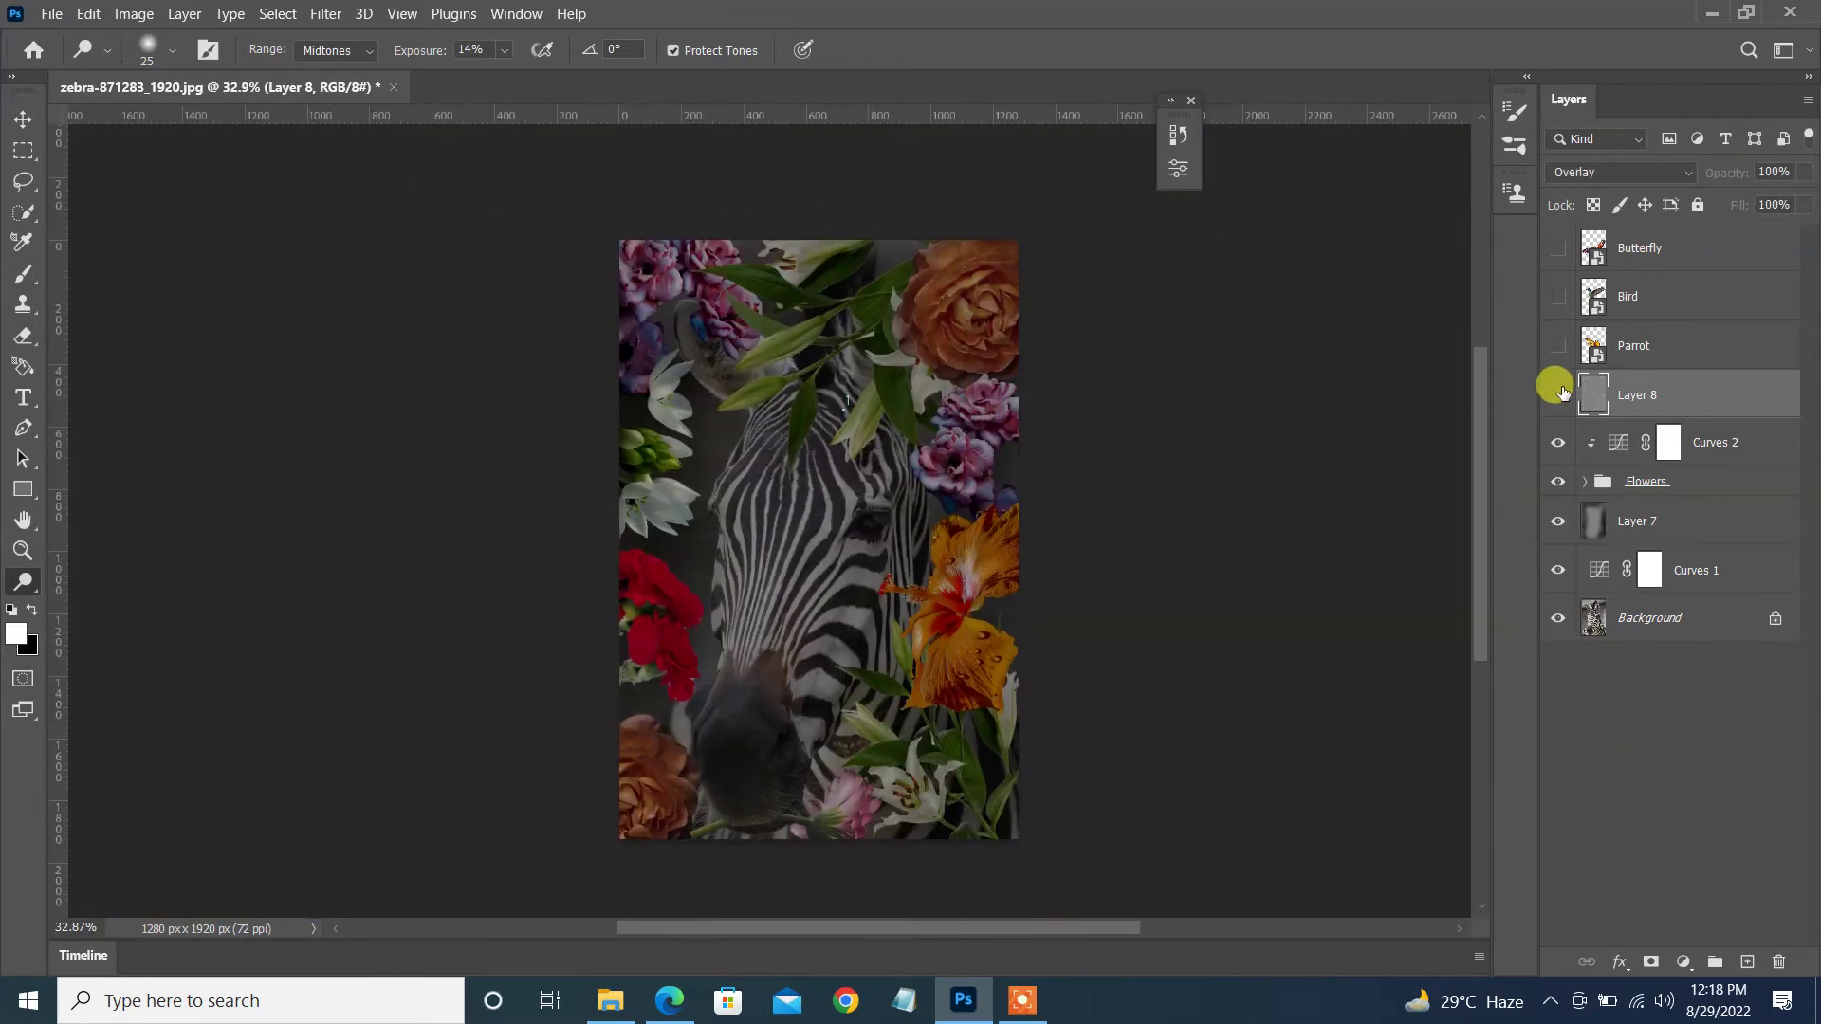
{"action": "left_click", "coordinate": [1557, 395]}
{"action": "left_click_drag", "start_coordinate": [726, 611], "coordinate": [840, 516]}
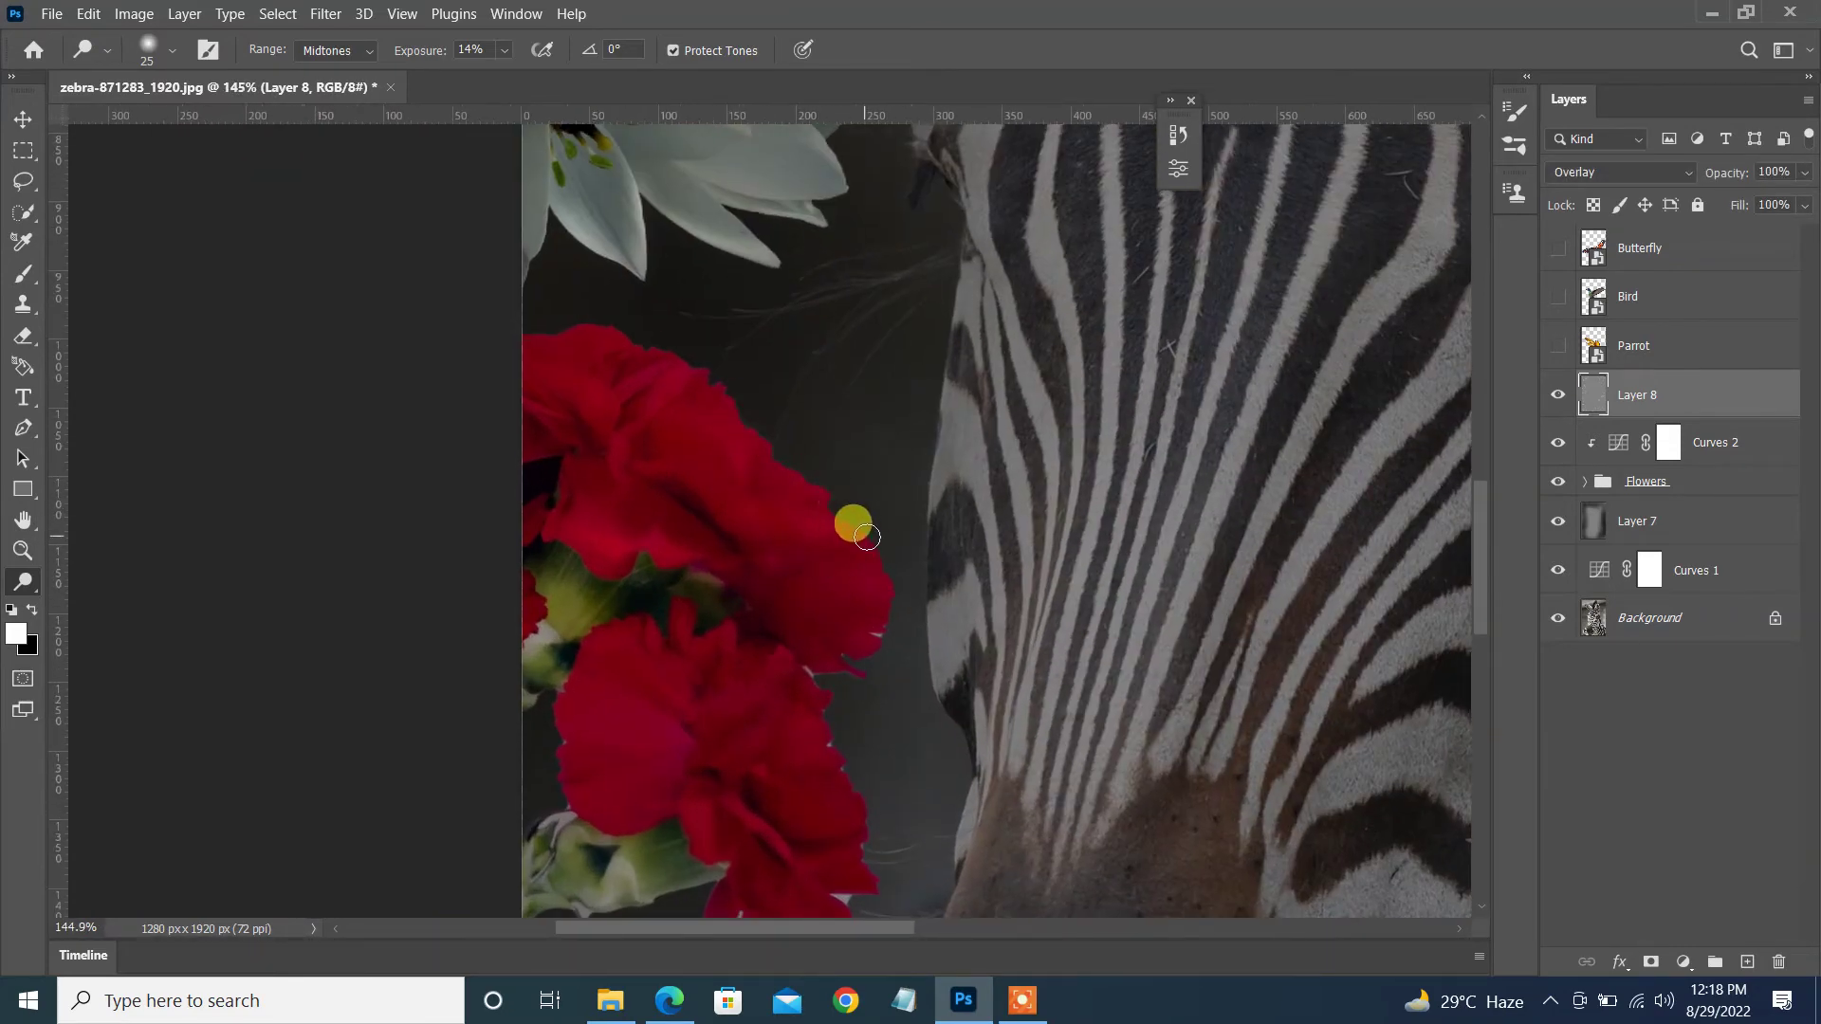
{"action": "left_click_drag", "start_coordinate": [1481, 536], "coordinate": [1251, 293]}
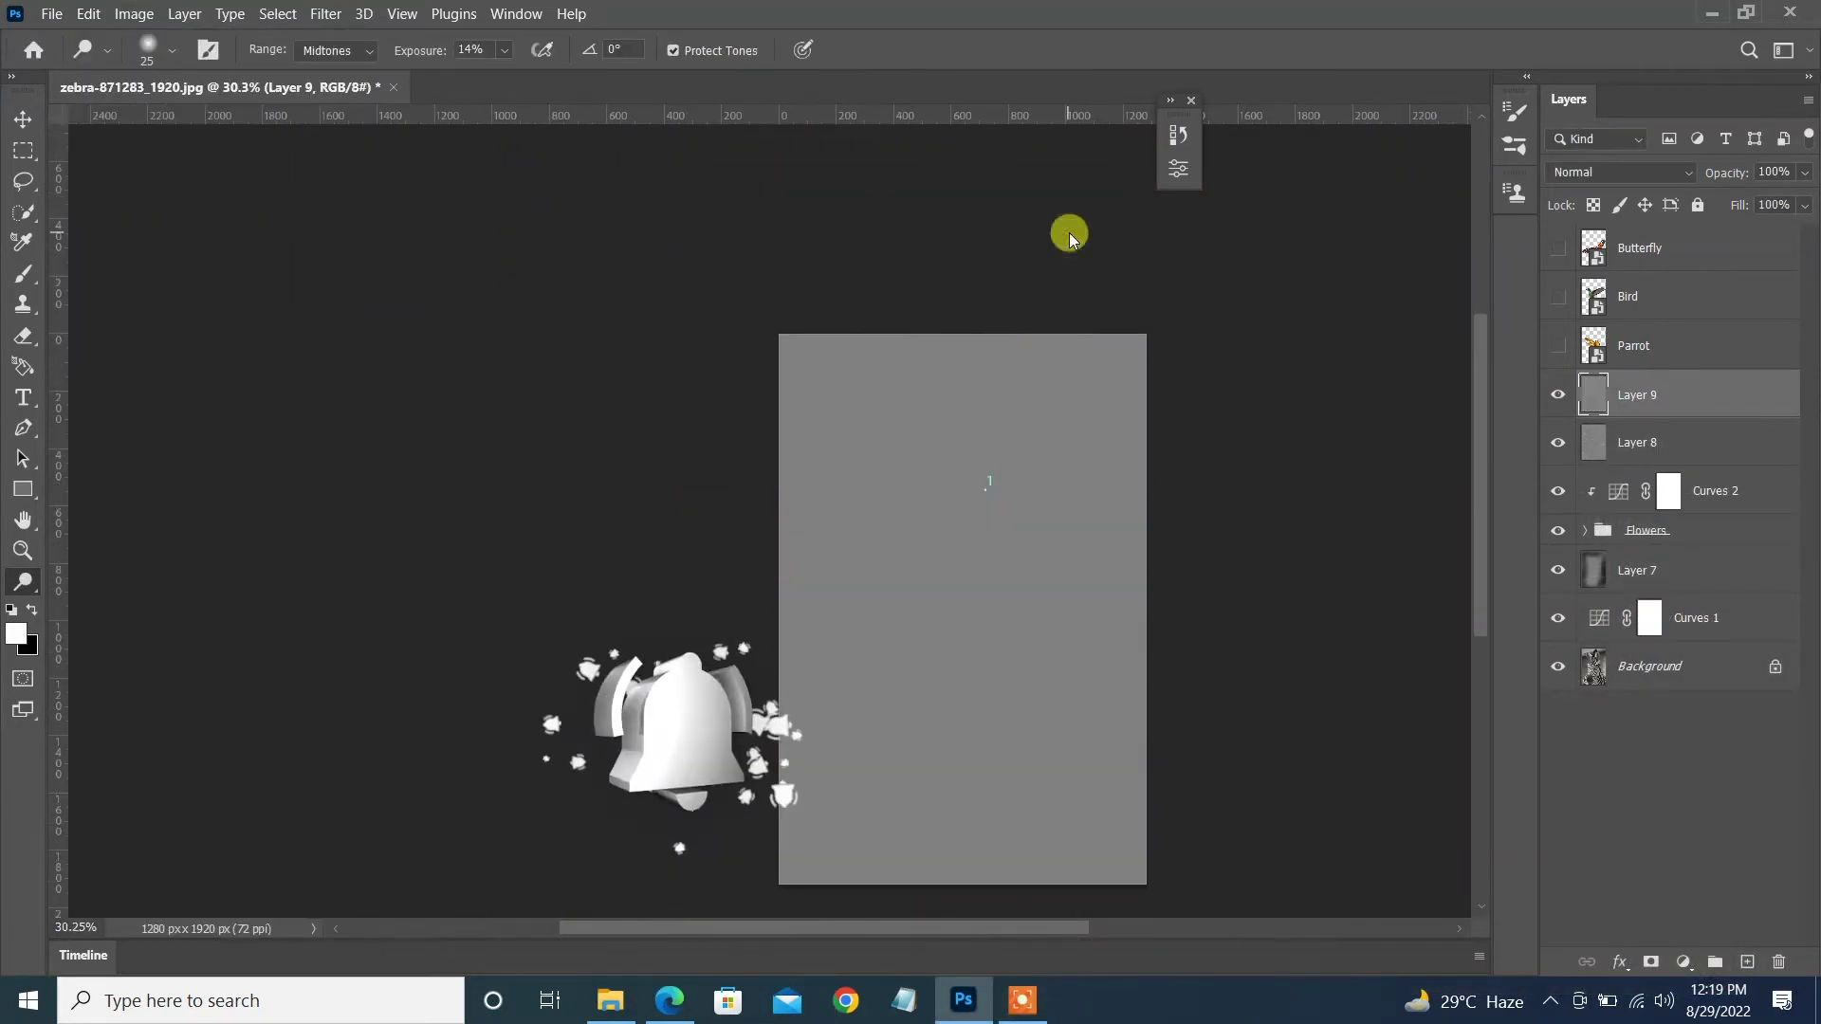
- Set grey Layer 9 to Overlay and select the Burn tool (Shadows, 9% exposure)
{"action": "left_click", "coordinate": [25, 617]}
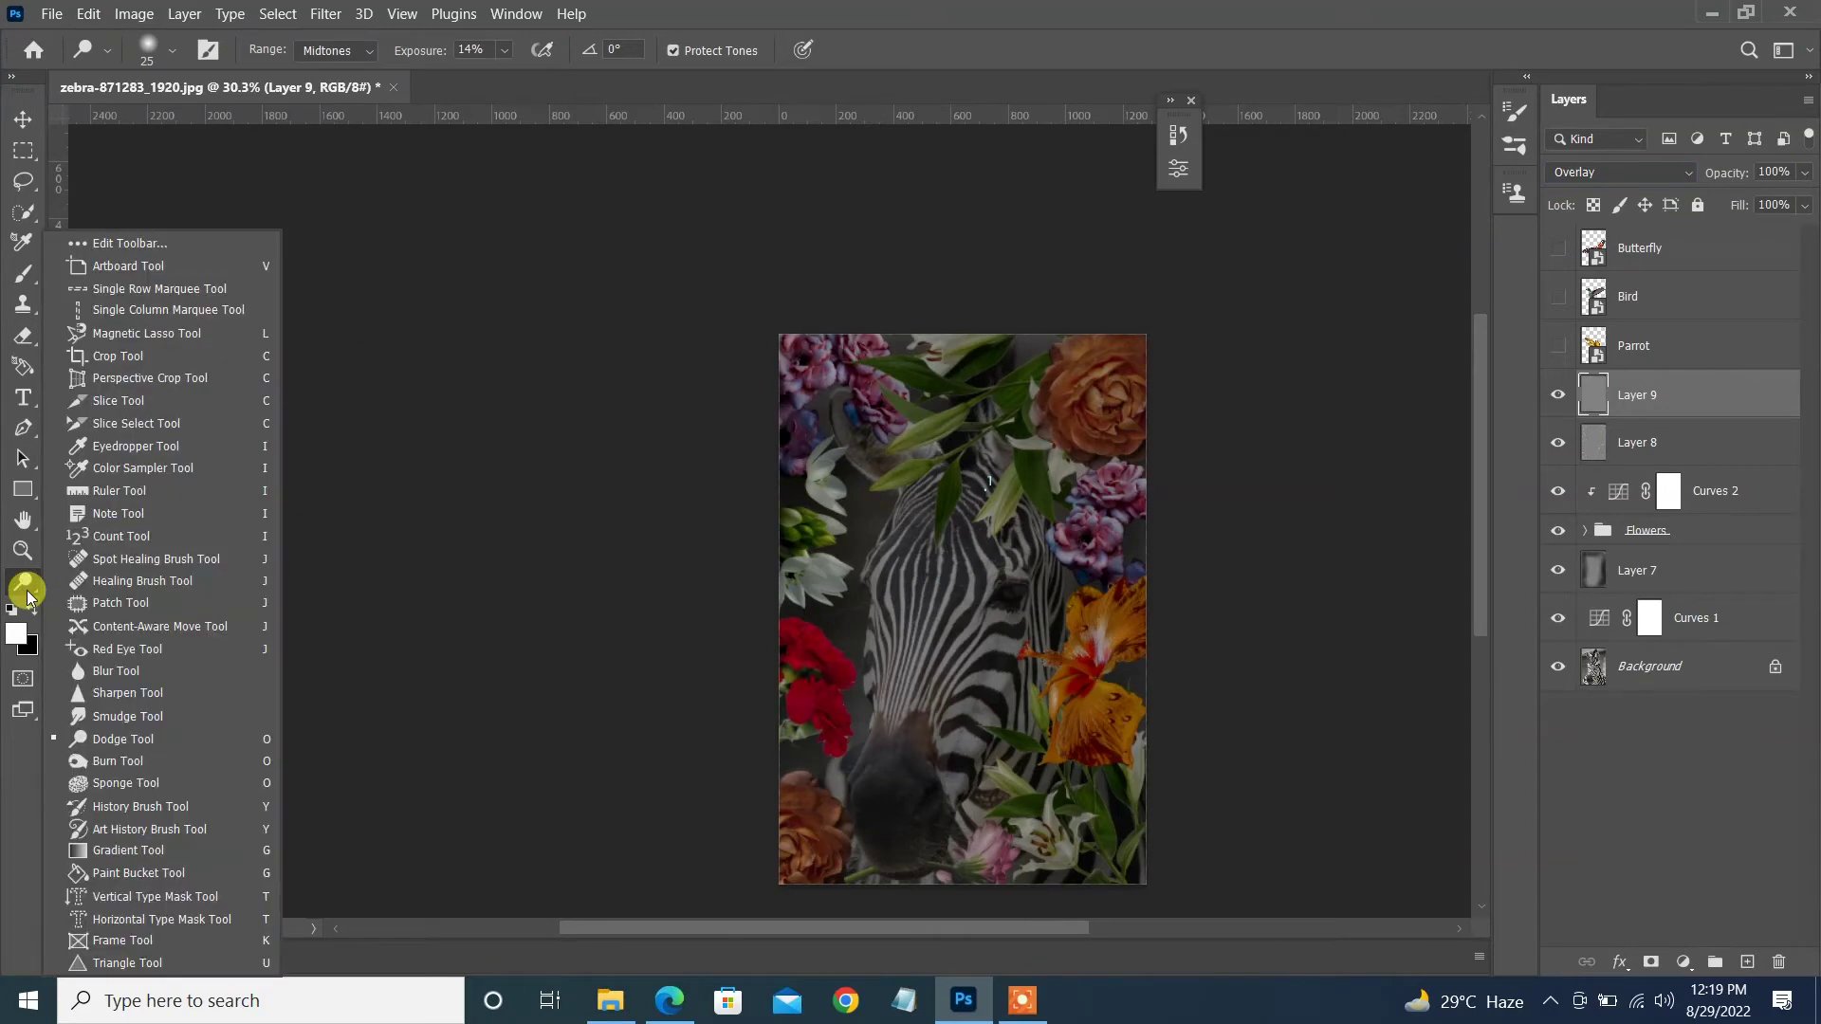
{"action": "left_click", "coordinate": [121, 678]}
{"action": "scroll", "coordinate": [1104, 370], "scroll_direction": "up", "scroll_amount": 5}
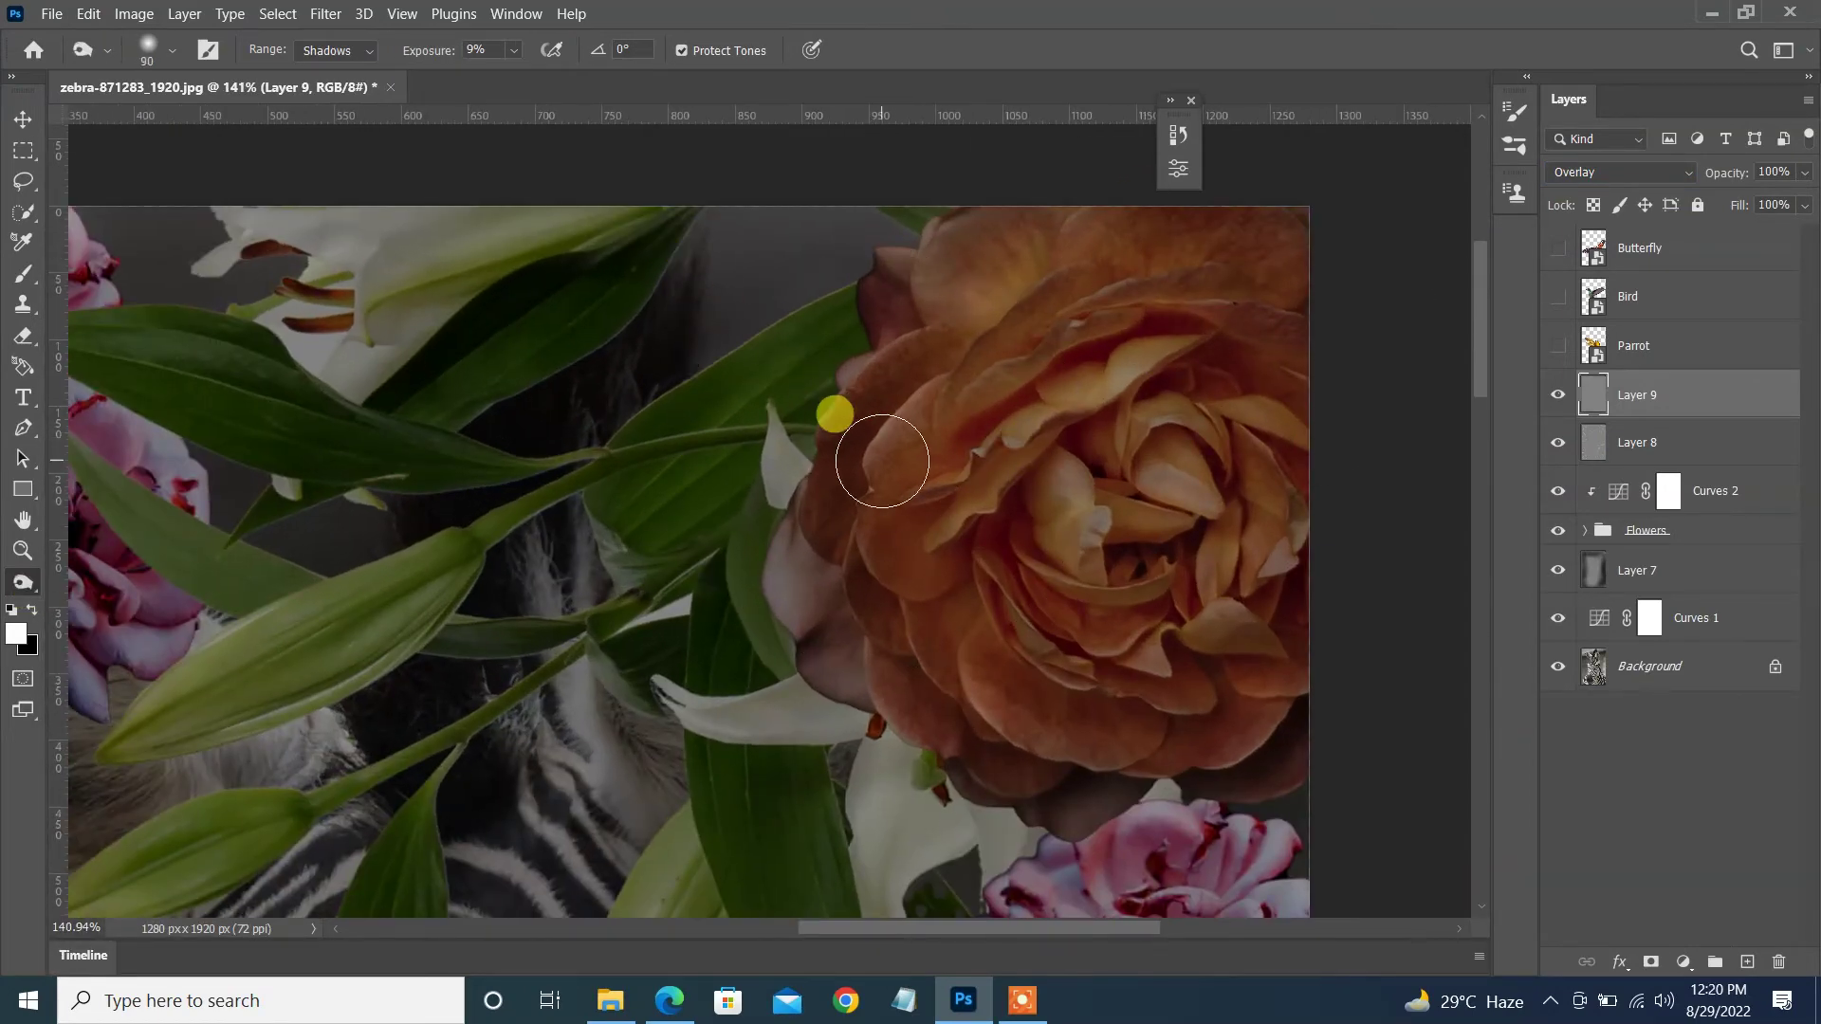
{"action": "scroll", "coordinate": [882, 462], "scroll_direction": "up", "scroll_amount": 2}
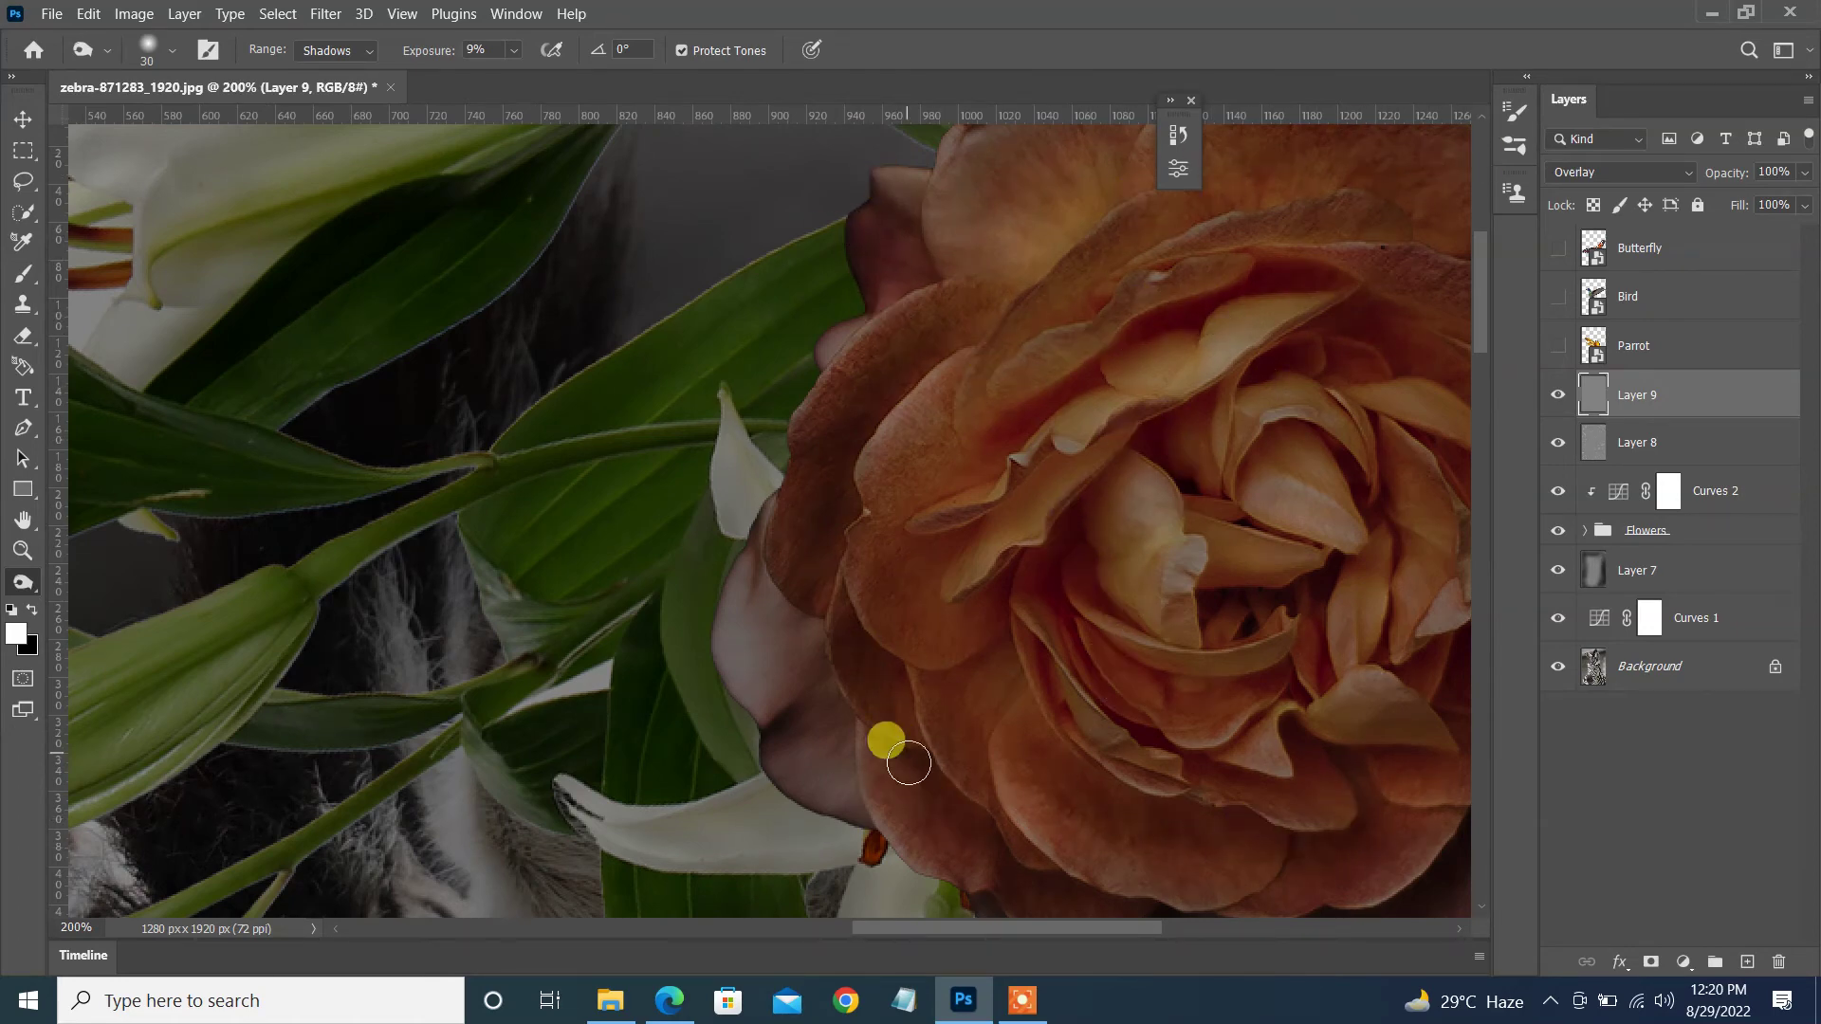
{"action": "scroll", "coordinate": [909, 763], "scroll_direction": "down", "scroll_amount": 3}
{"action": "left_click_drag", "start_coordinate": [1472, 337], "coordinate": [1472, 441]}
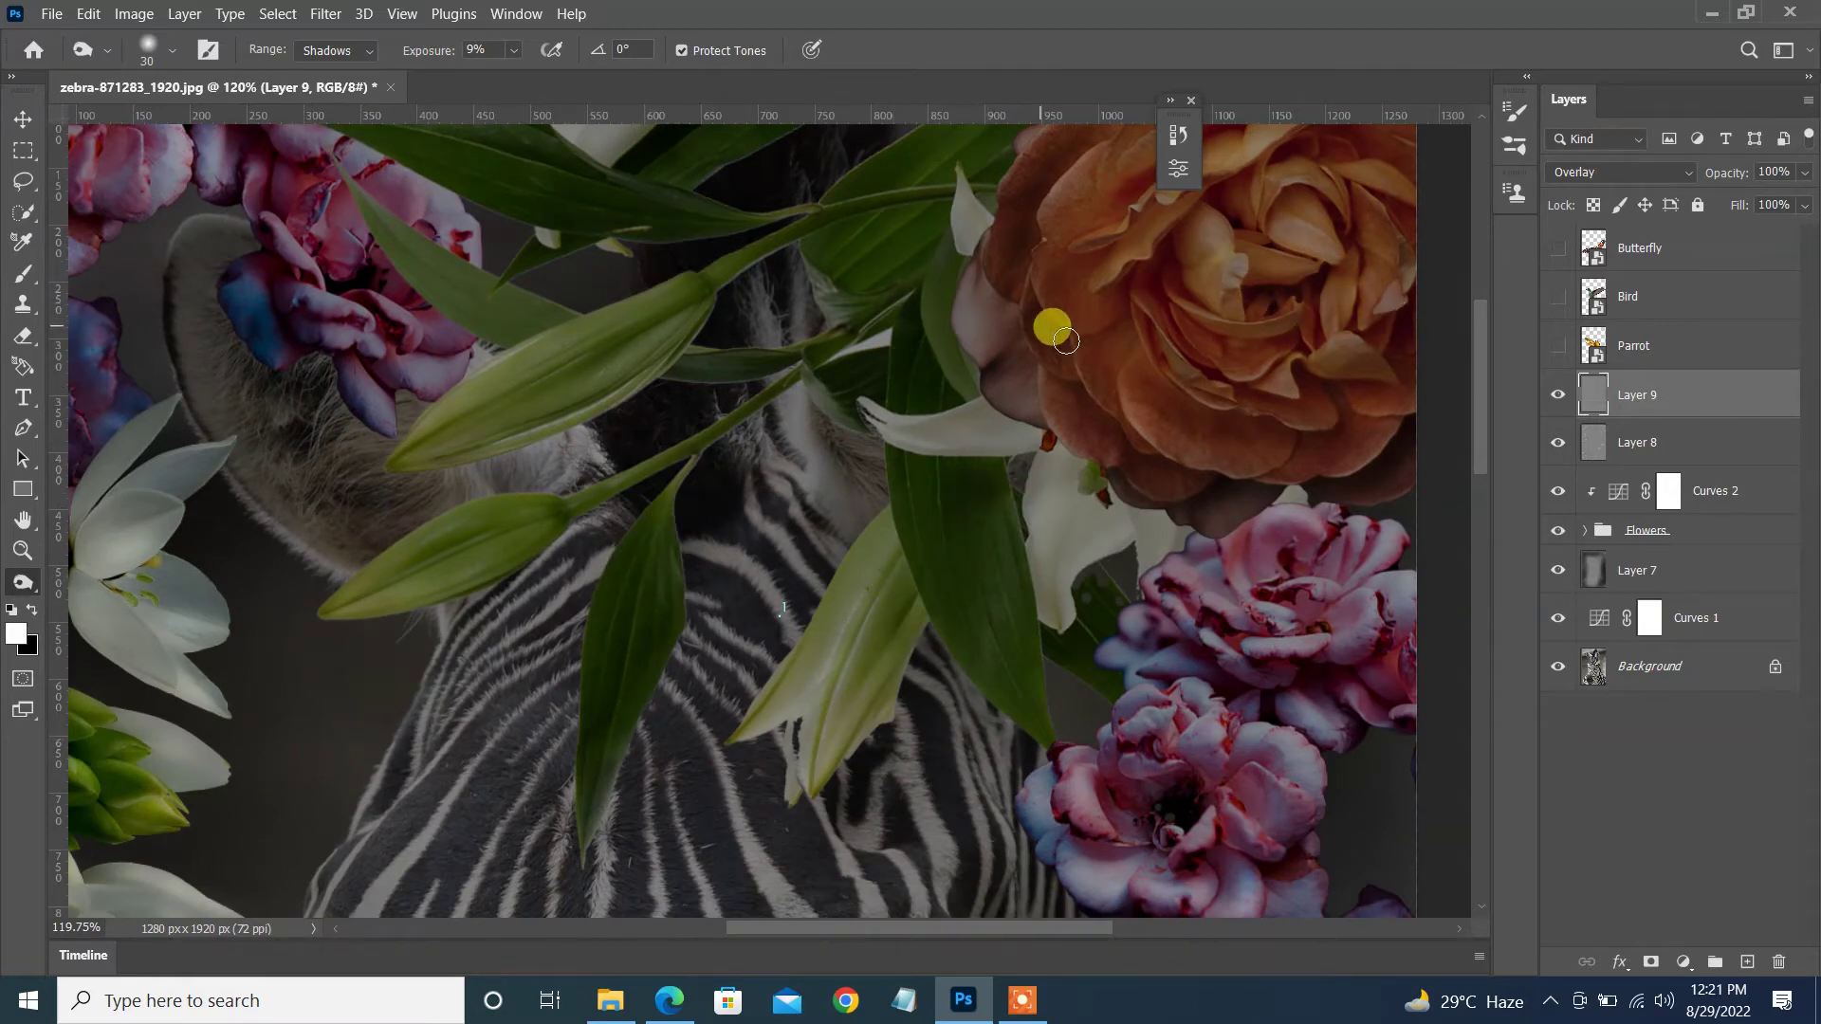
{"action": "scroll", "coordinate": [1407, 541], "scroll_direction": "down", "scroll_amount": 3}
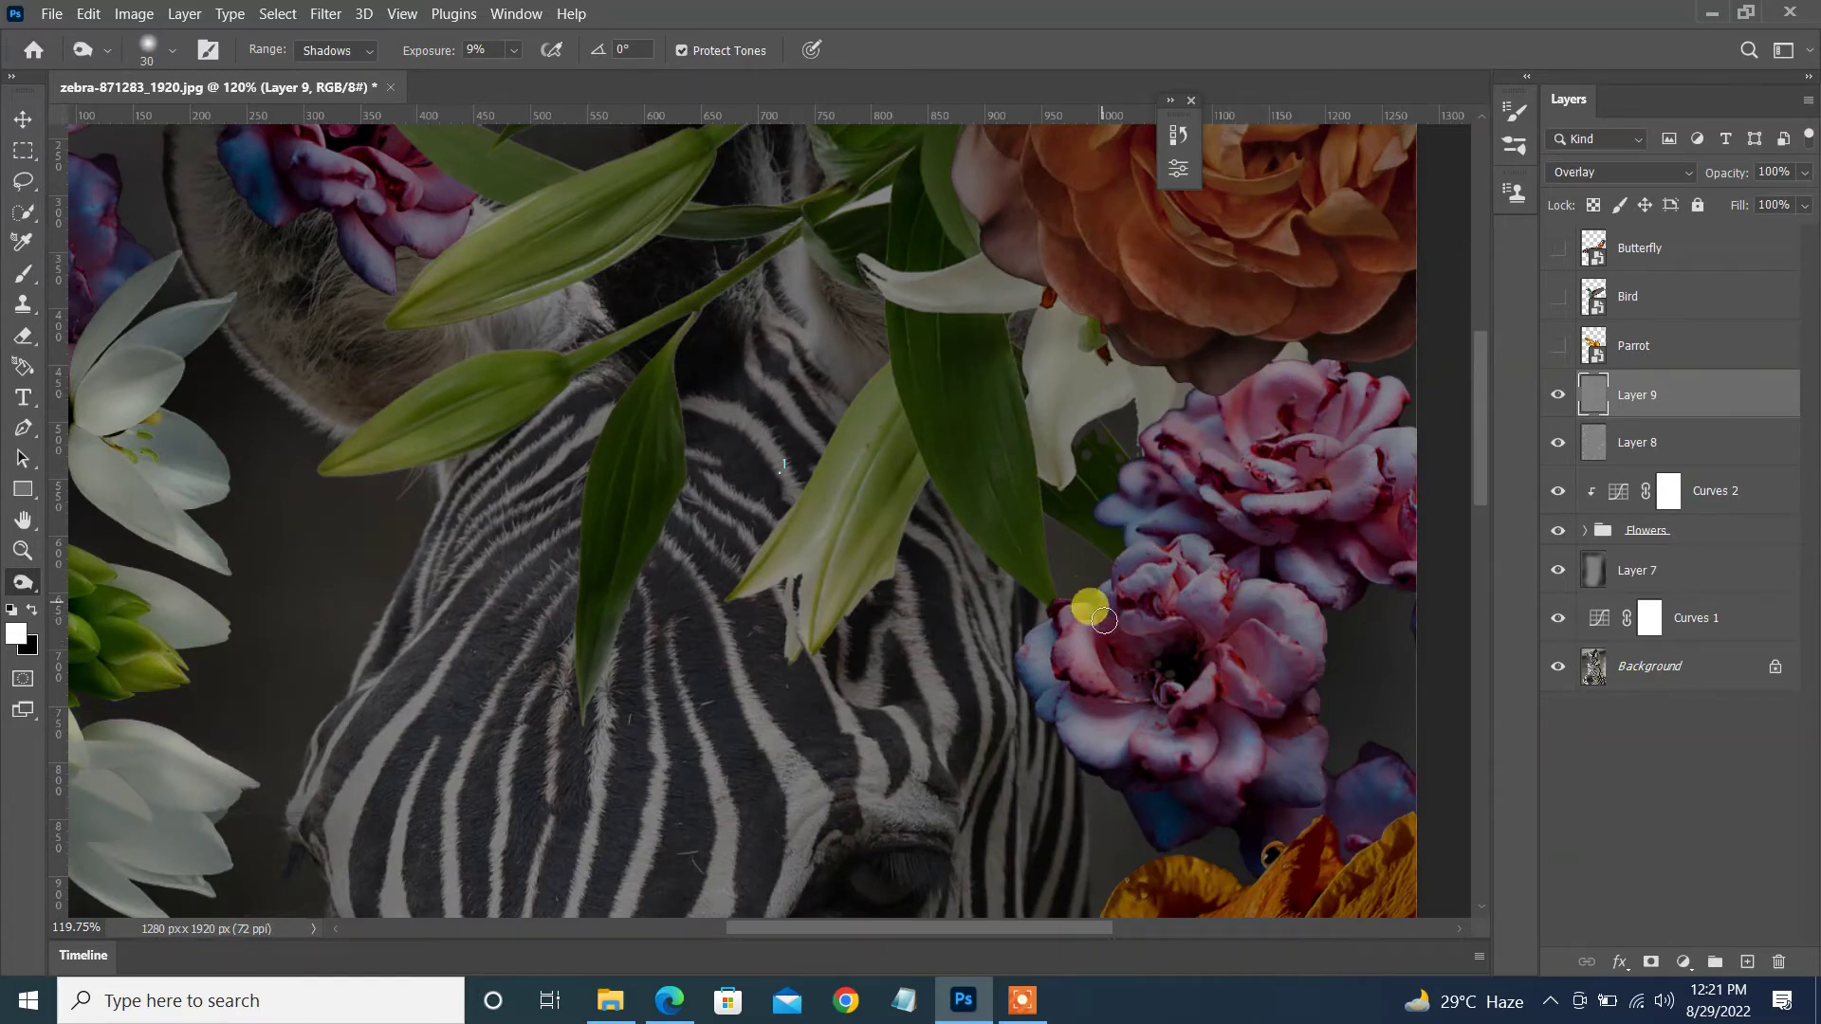
- Burn the shadows on the hibiscus petals and along the lower flowers
{"action": "left_click", "coordinate": [1558, 393]}
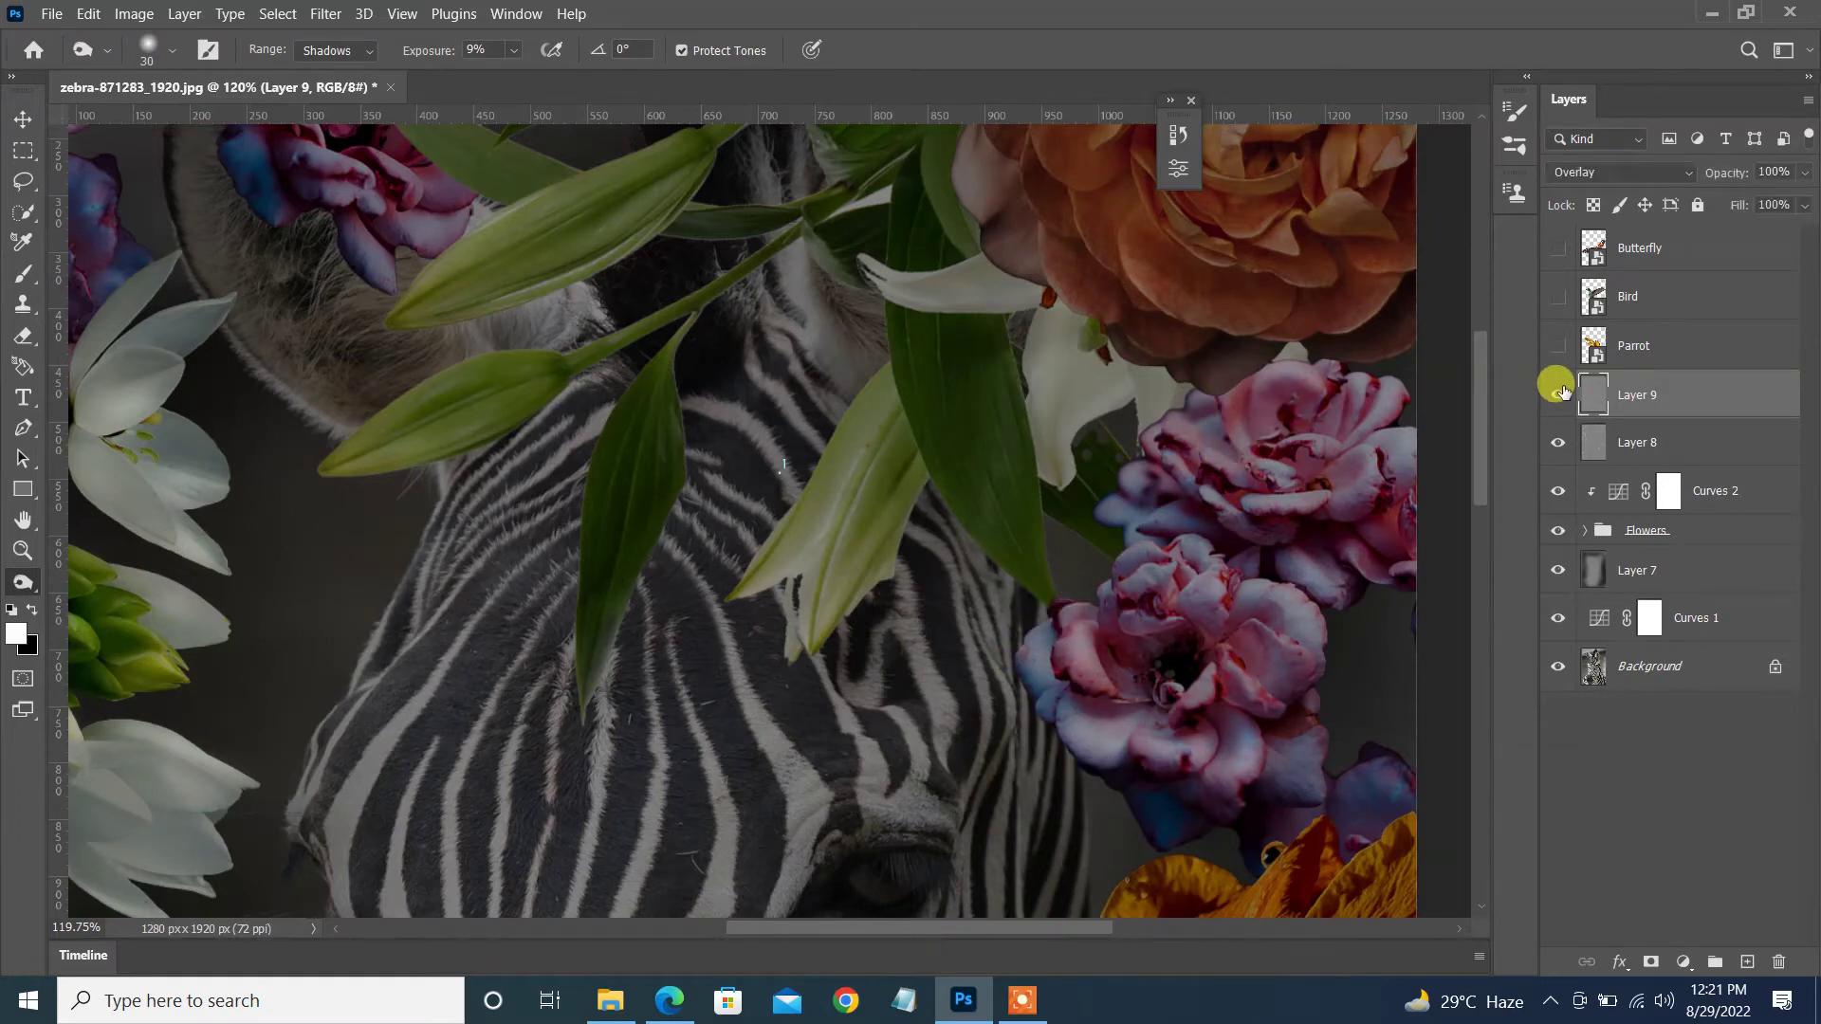
{"action": "scroll", "coordinate": [1321, 386], "scroll_direction": "down", "scroll_amount": 5}
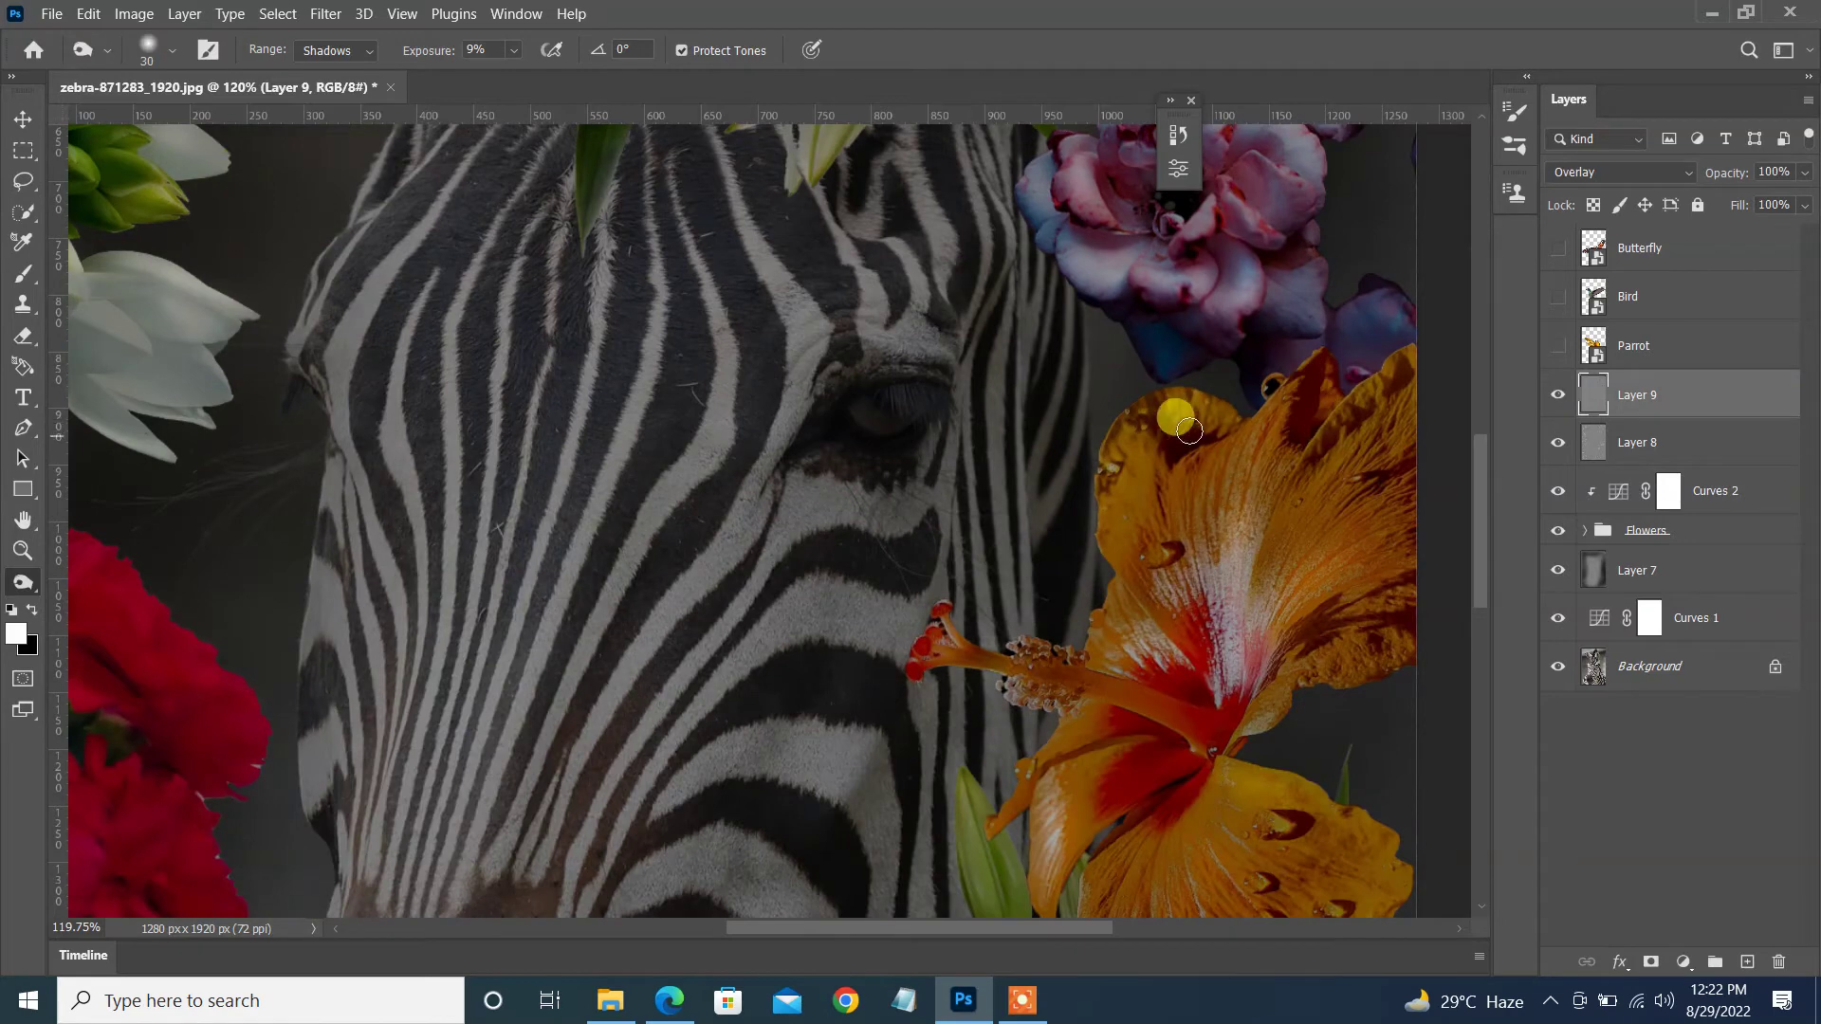
{"action": "mouse_move", "coordinate": [1201, 679]}
{"action": "left_mouse_down"}
{"action": "mouse_move", "coordinate": [1165, 796]}
{"action": "mouse_move", "coordinate": [1254, 453]}
{"action": "mouse_move", "coordinate": [1366, 572]}
{"action": "mouse_move", "coordinate": [1431, 504]}
{"action": "left_mouse_up"}
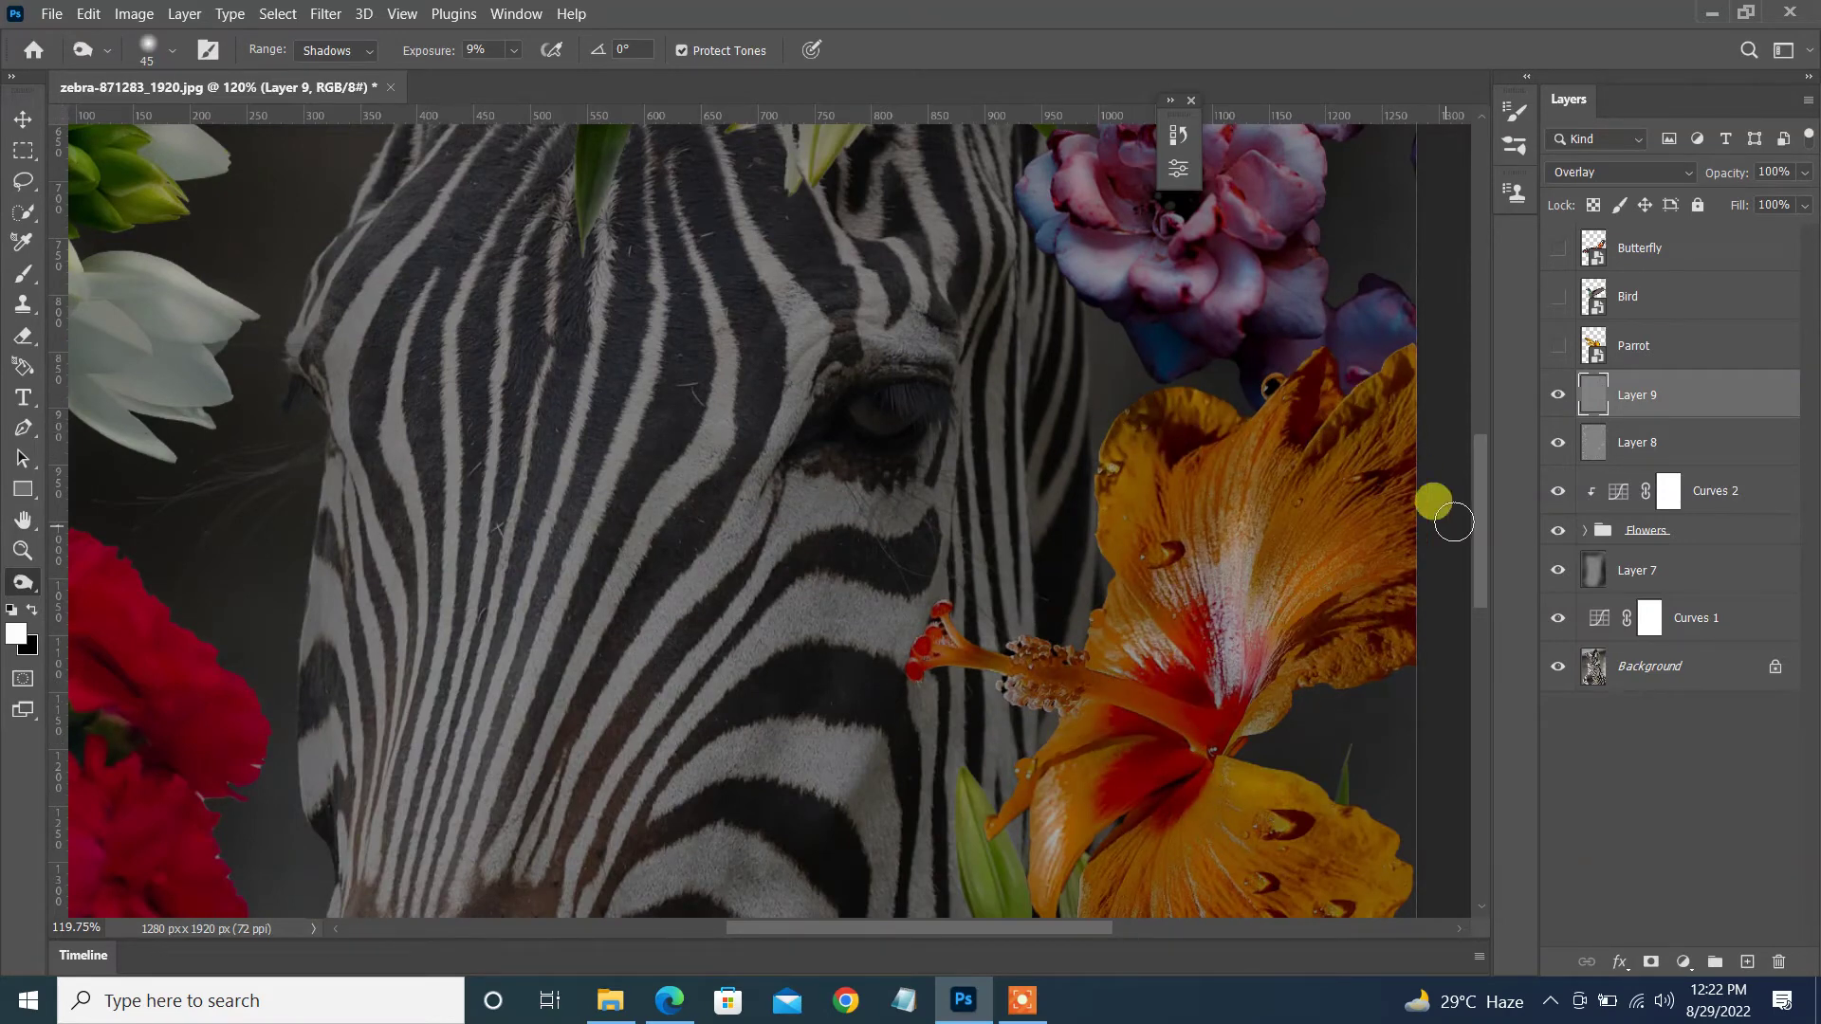
{"action": "scroll", "coordinate": [1327, 588], "scroll_direction": "down", "scroll_amount": 4}
{"action": "mouse_move", "coordinate": [1239, 662]}
{"action": "left_mouse_down"}
{"action": "mouse_move", "coordinate": [1311, 721]}
{"action": "mouse_move", "coordinate": [1117, 475]}
{"action": "mouse_move", "coordinate": [951, 606]}
{"action": "mouse_move", "coordinate": [1043, 788]}
{"action": "mouse_move", "coordinate": [1069, 760]}
{"action": "mouse_move", "coordinate": [1098, 600]}
{"action": "mouse_move", "coordinate": [846, 723]}
{"action": "mouse_move", "coordinate": [829, 766]}
{"action": "mouse_move", "coordinate": [778, 622]}
{"action": "mouse_move", "coordinate": [672, 735]}
{"action": "mouse_move", "coordinate": [352, 793]}
{"action": "left_mouse_up"}
{"action": "scroll", "coordinate": [1483, 581], "scroll_direction": "down", "scroll_amount": 4}
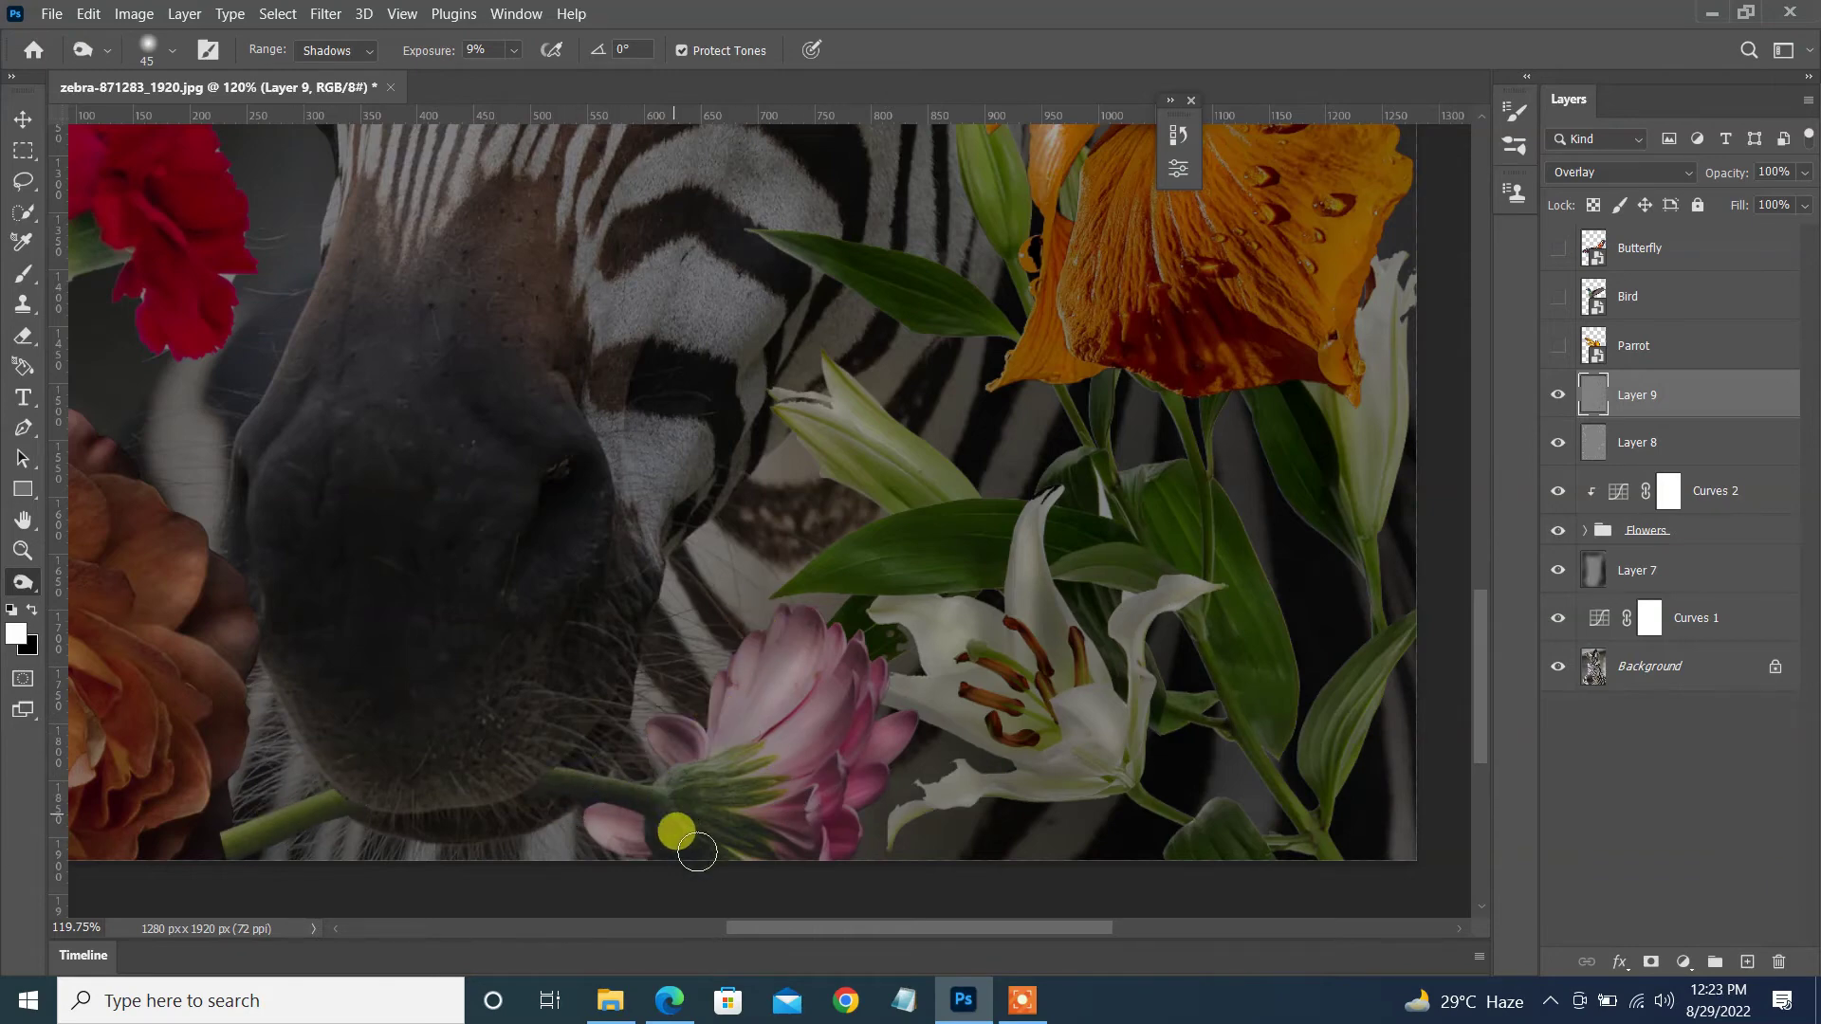
{"action": "scroll", "coordinate": [697, 852], "scroll_direction": "left", "scroll_amount": 3}
{"action": "scroll", "coordinate": [603, 486], "scroll_direction": "down", "scroll_amount": 1}
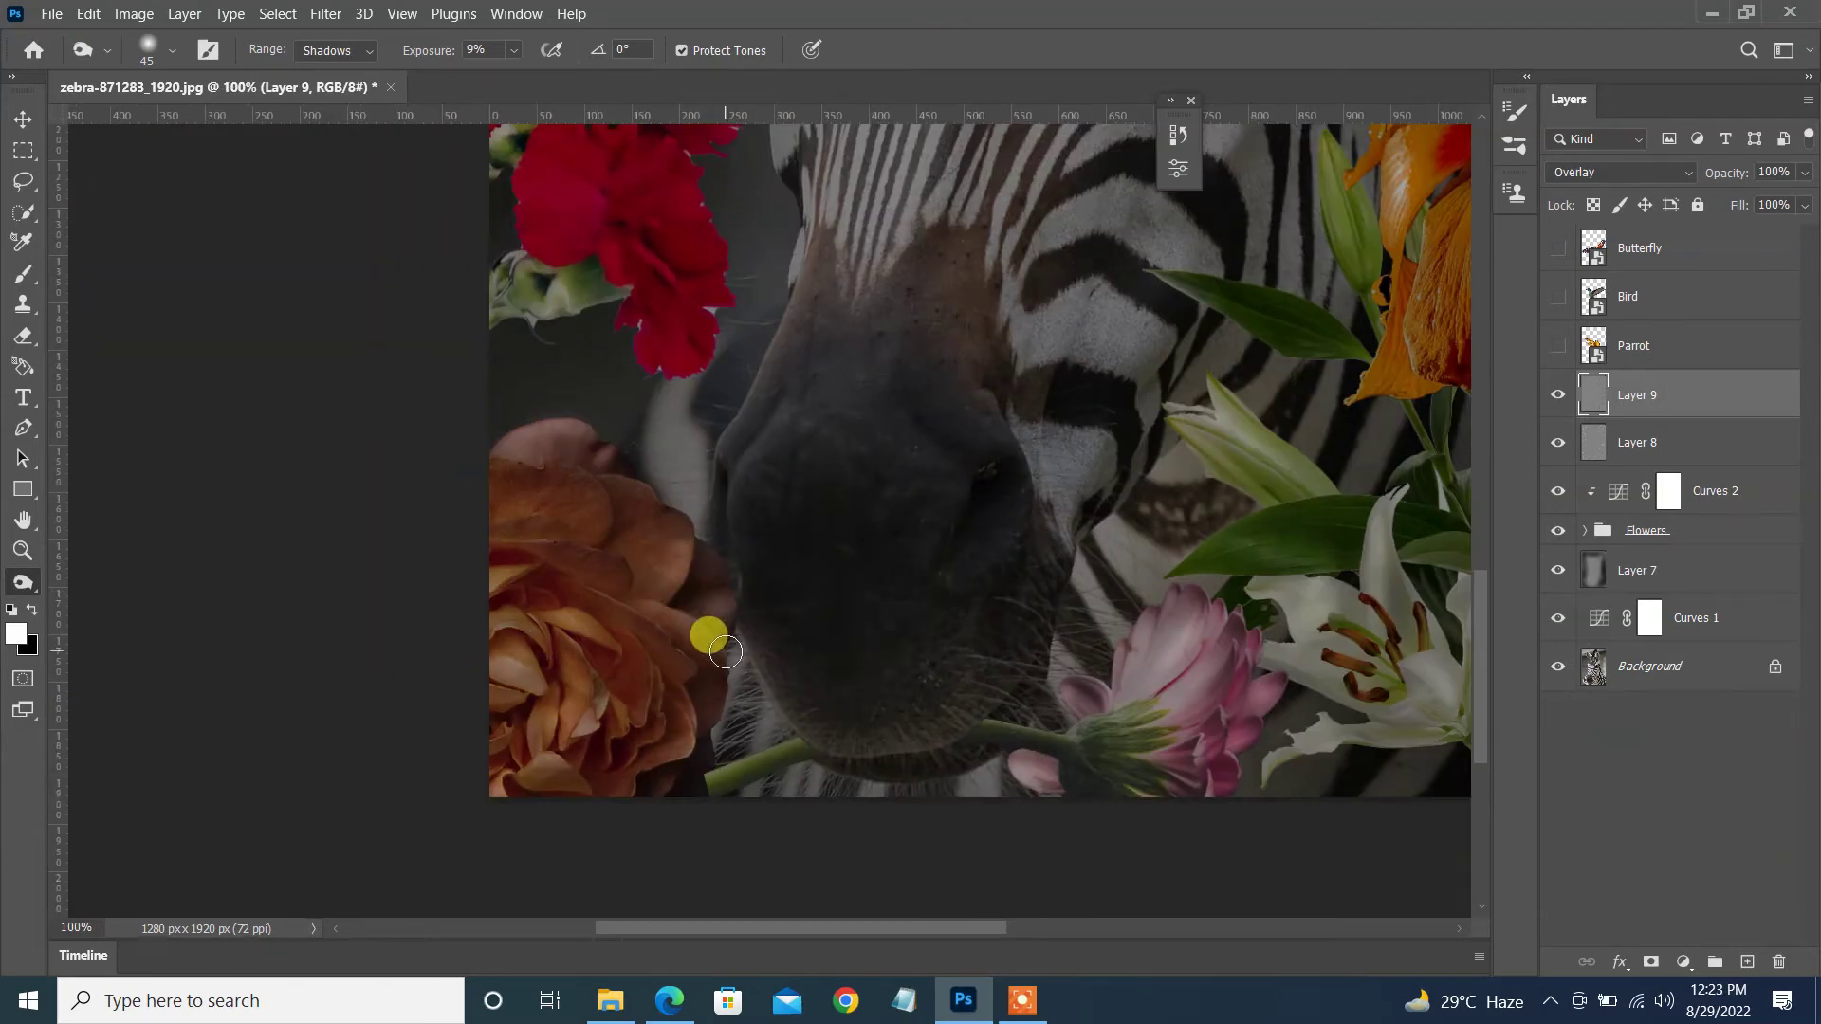
{"action": "scroll", "coordinate": [565, 581], "scroll_direction": "up", "scroll_amount": 2}
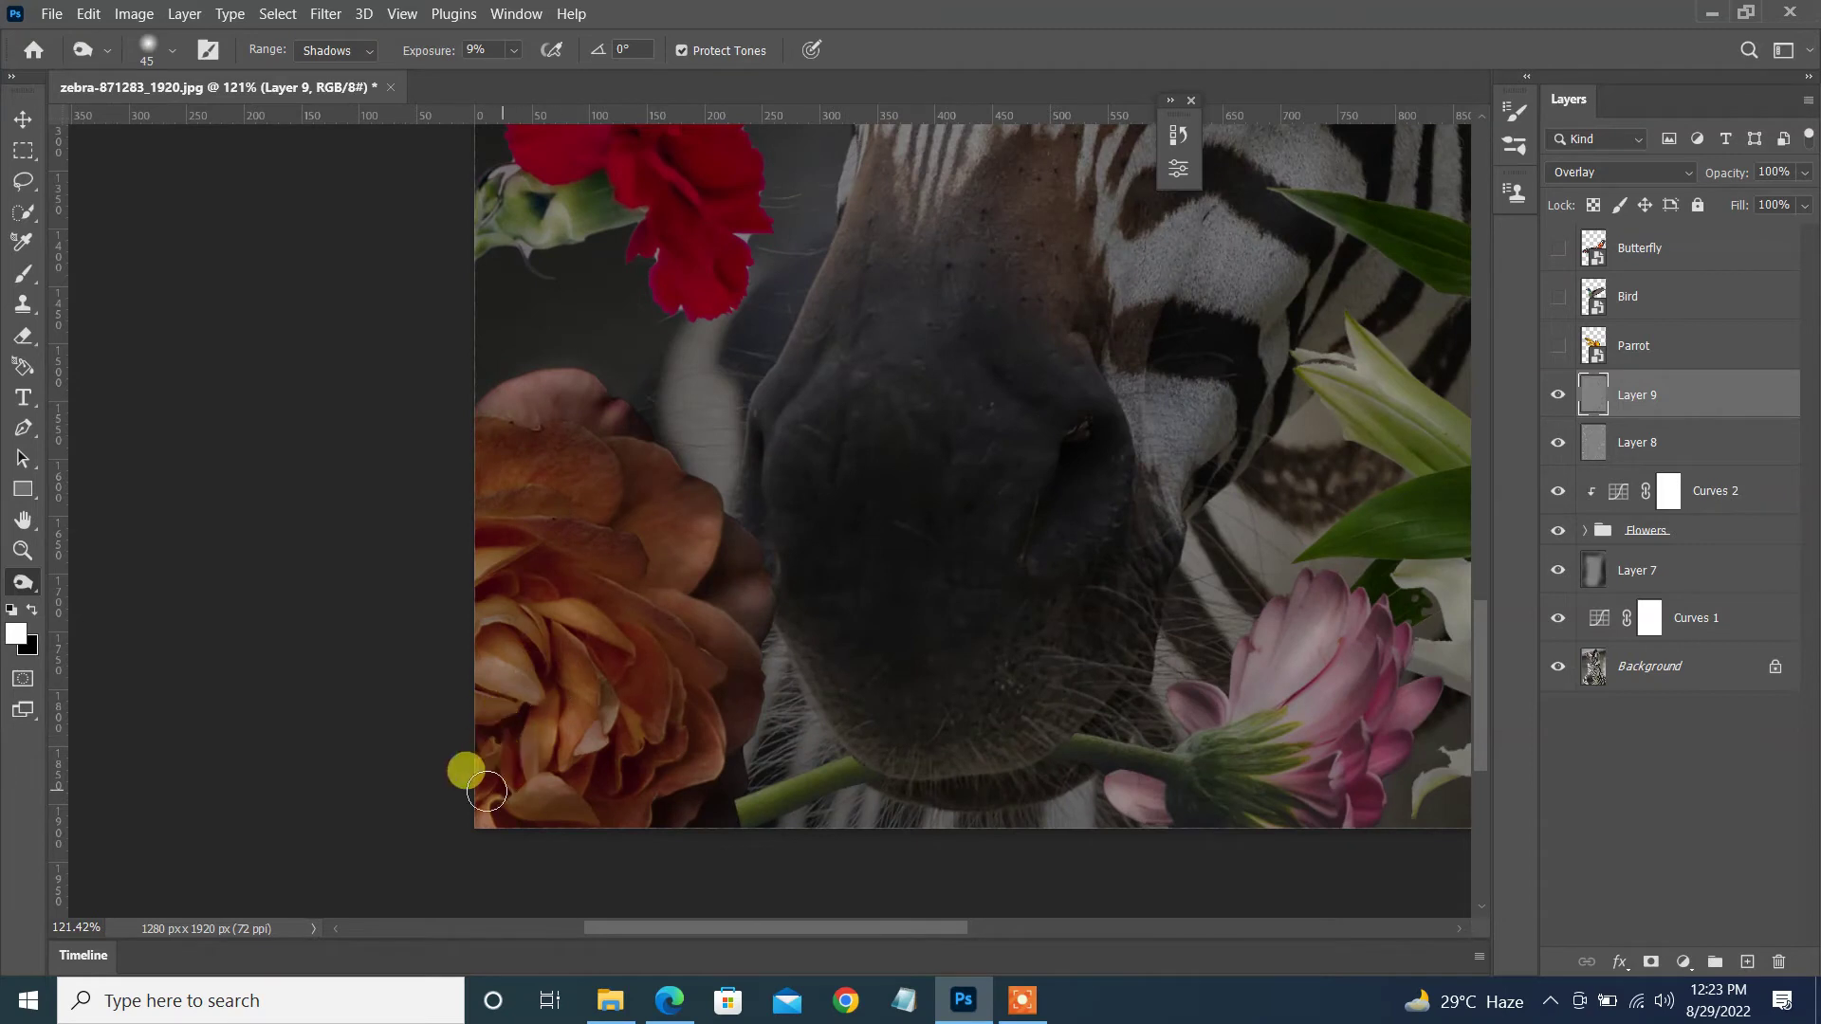
- Toggle Layer 9 off and on to compare the burned shadows
{"action": "left_click", "coordinate": [1557, 394]}
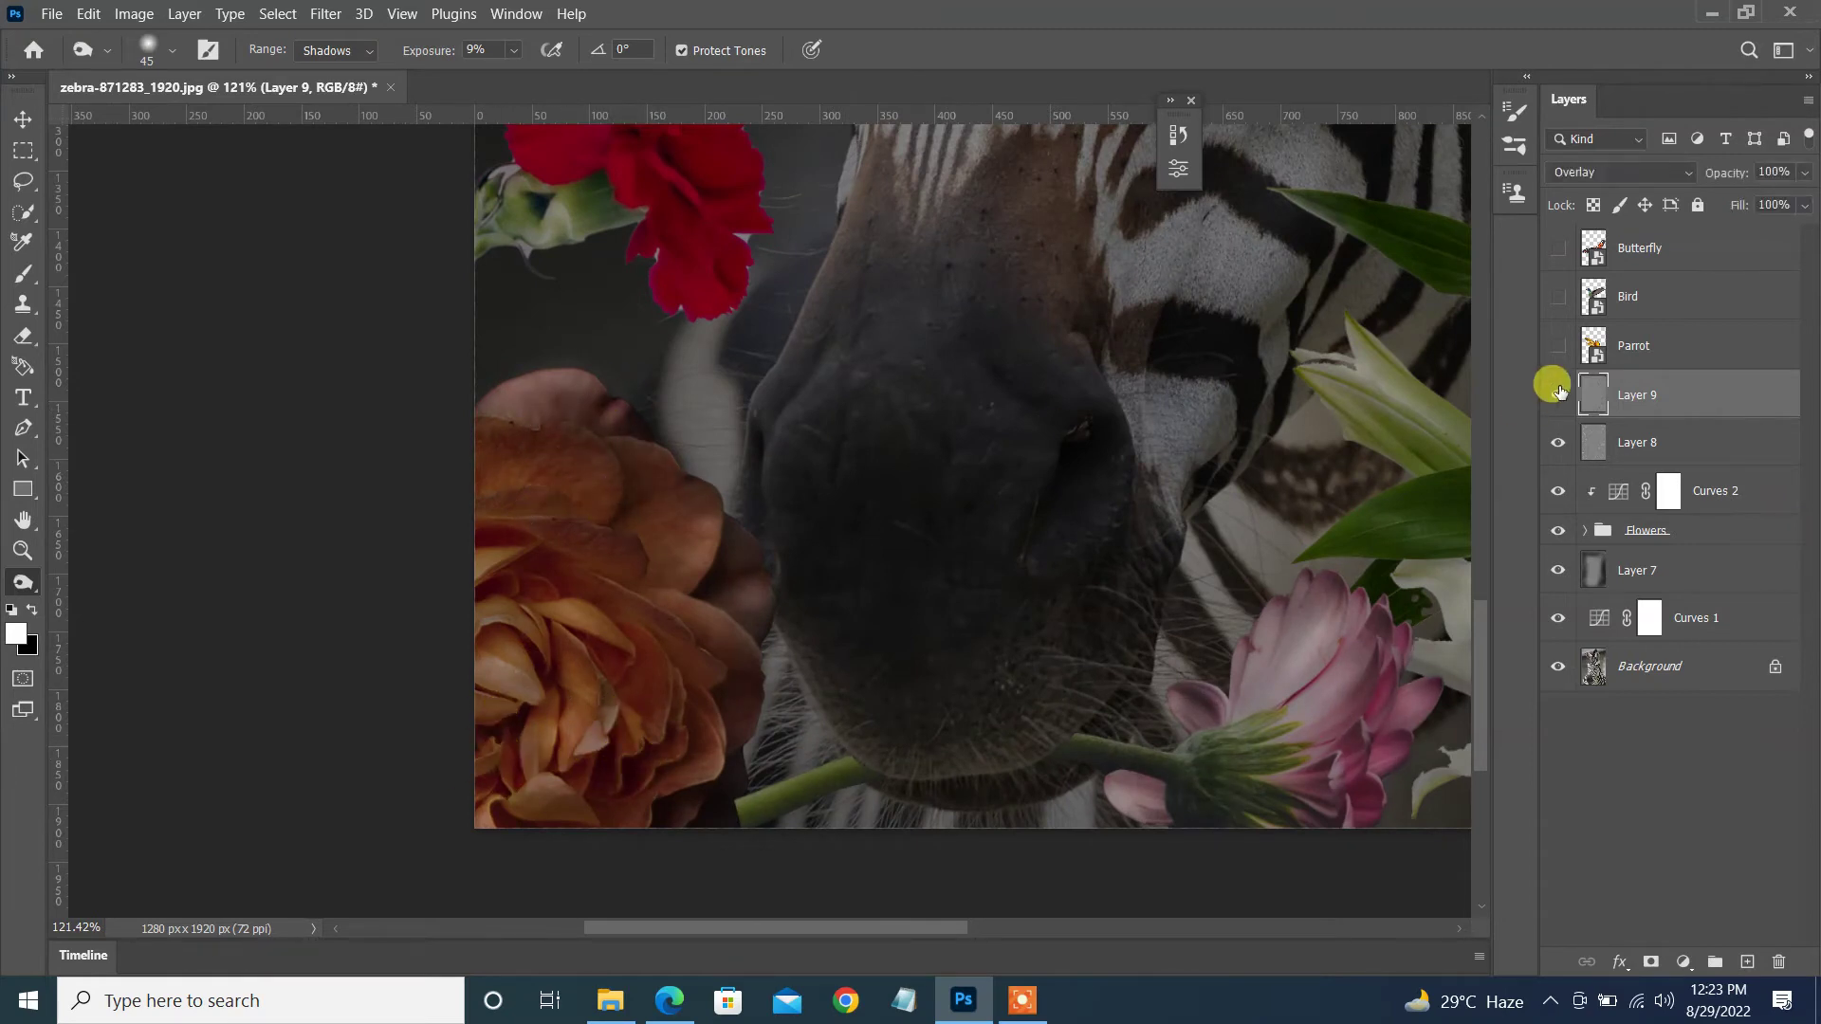
{"action": "left_click", "coordinate": [1558, 394]}
{"action": "scroll", "coordinate": [1484, 528], "scroll_direction": "up", "scroll_amount": 5}
{"action": "scroll", "coordinate": [1485, 529], "scroll_direction": "up", "scroll_amount": 1}
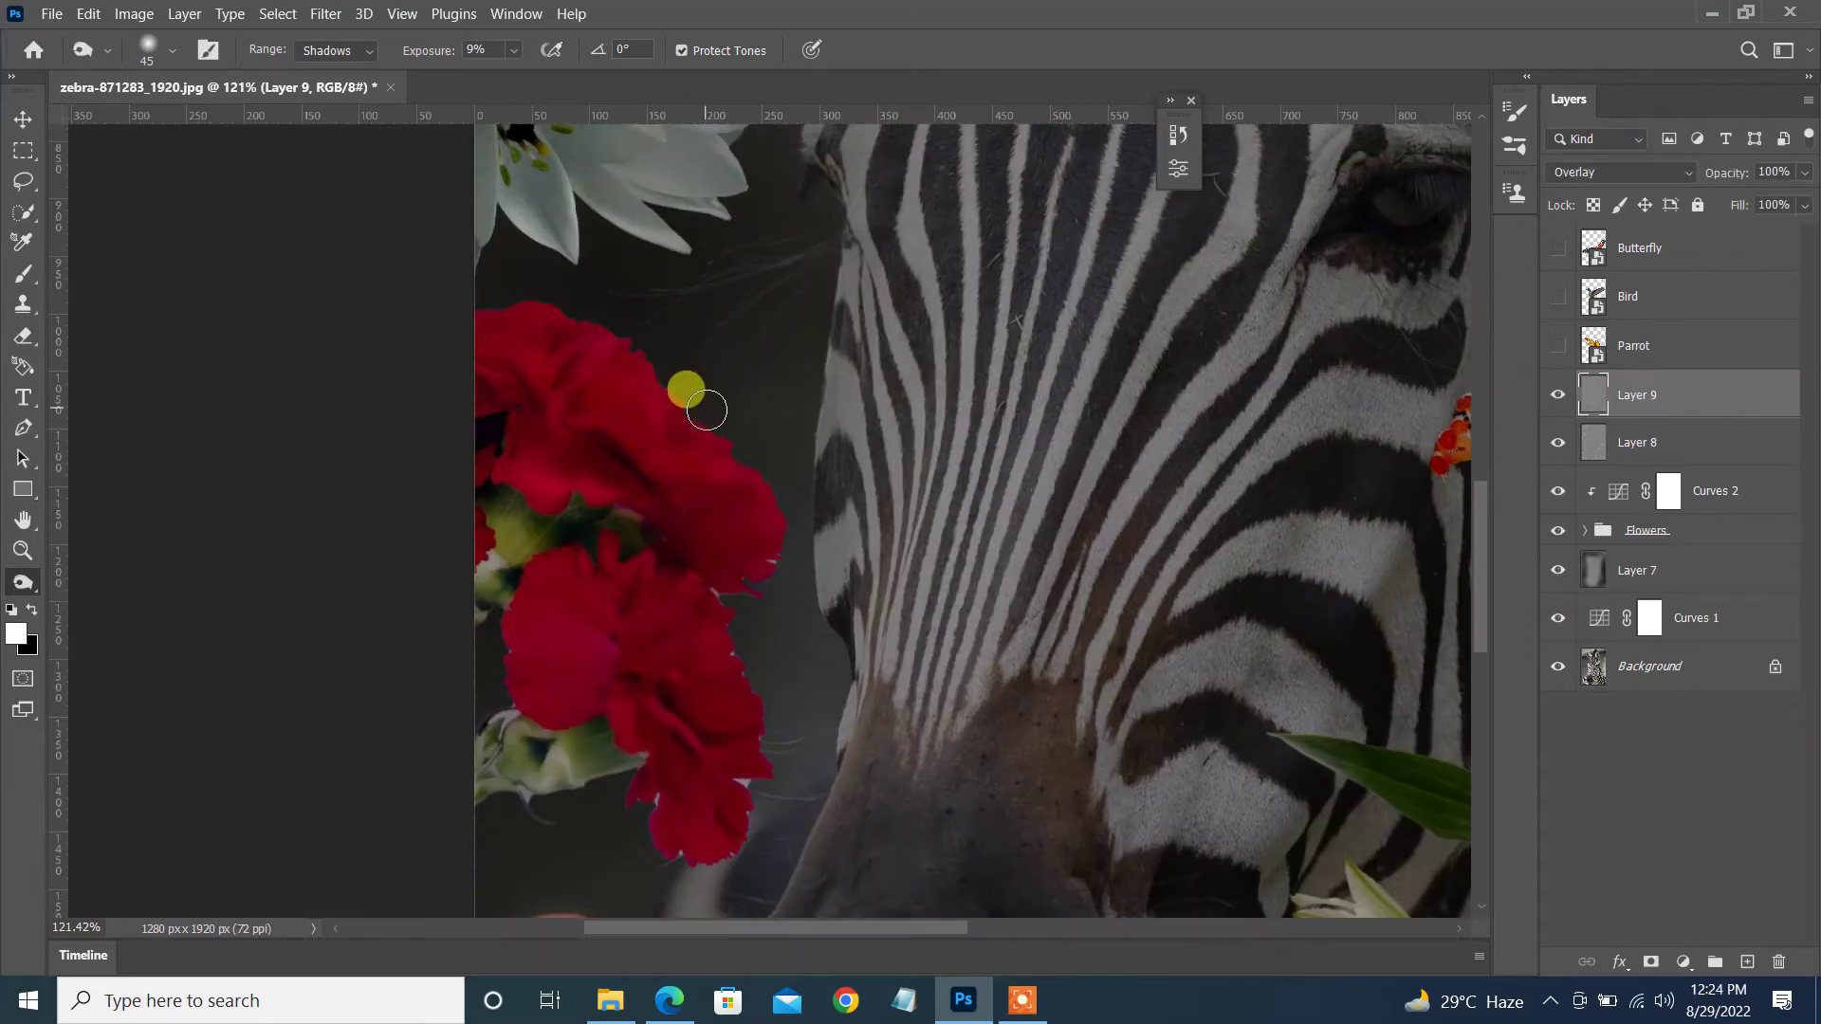
{"action": "scroll", "coordinate": [1479, 528], "scroll_direction": "up", "scroll_amount": 5}
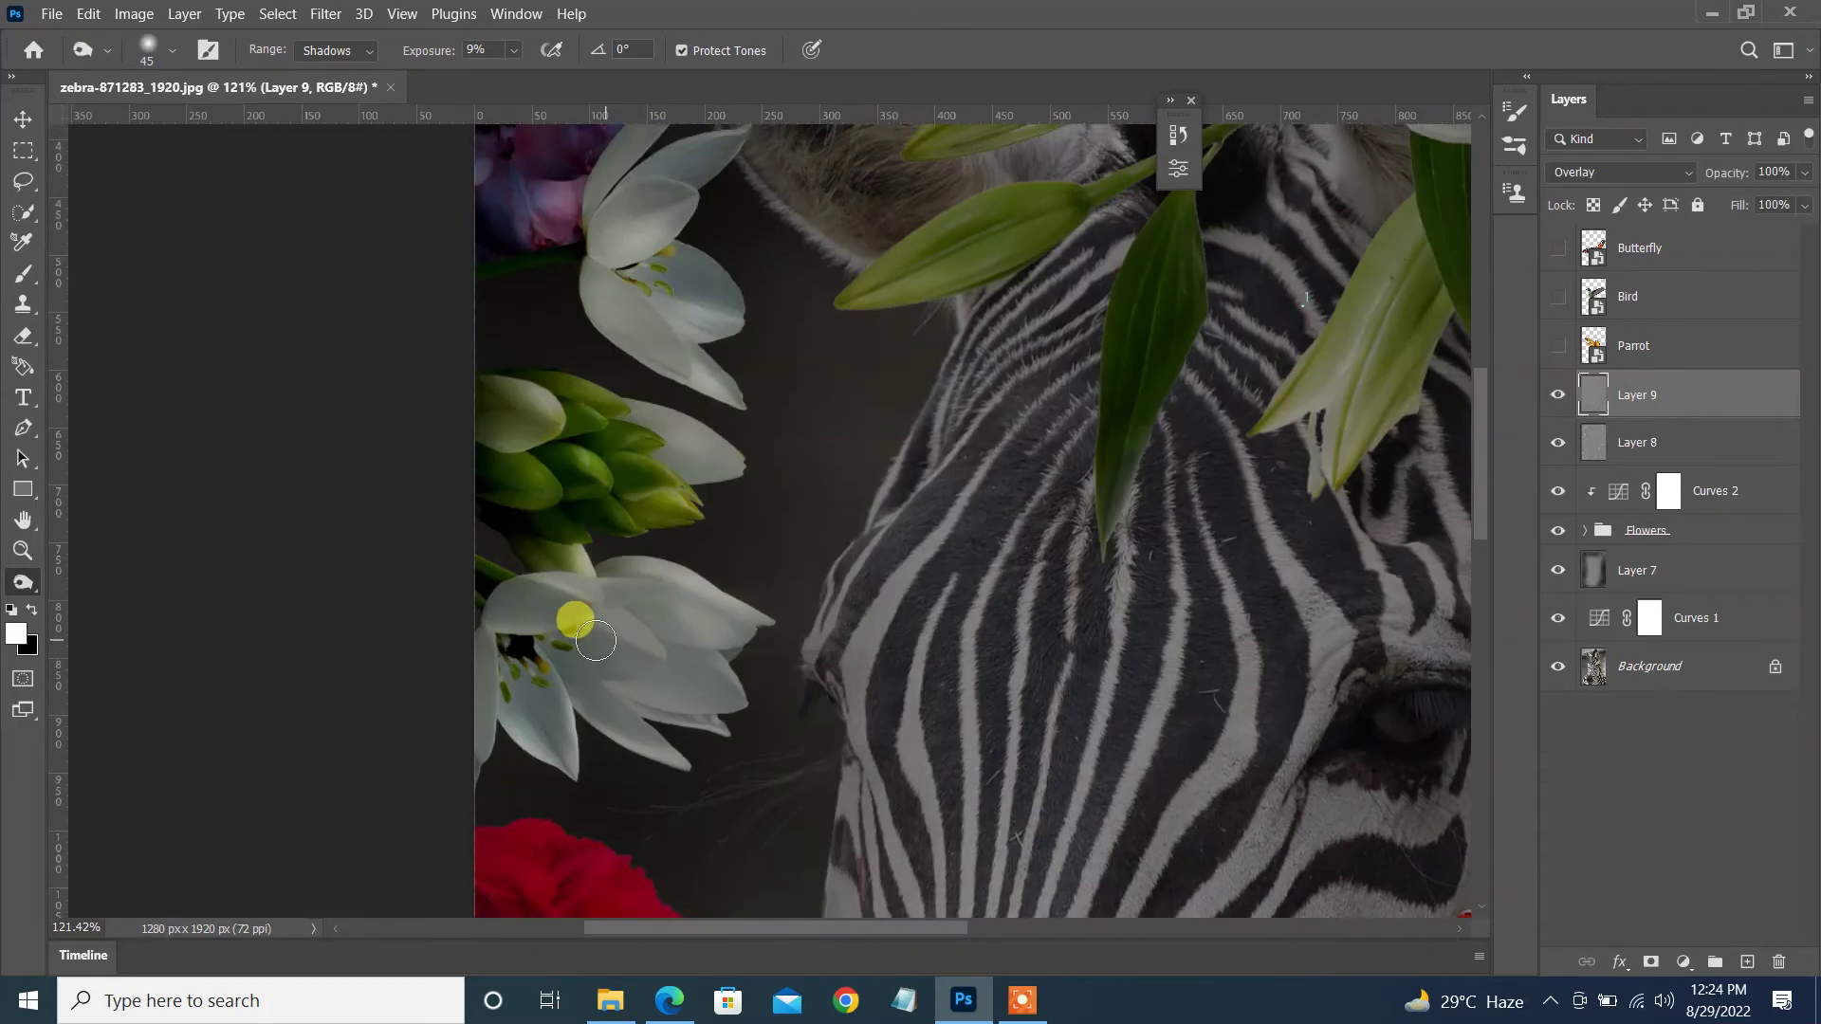
- Darken the shadows around the white lilies and the pink flower at the left edge
{"action": "mouse_move", "coordinate": [657, 655]}
{"action": "left_mouse_down"}
{"action": "mouse_move", "coordinate": [639, 737]}
{"action": "mouse_move", "coordinate": [703, 602]}
{"action": "mouse_move", "coordinate": [566, 623]}
{"action": "mouse_move", "coordinate": [591, 471]}
{"action": "mouse_move", "coordinate": [708, 476]}
{"action": "left_mouse_up"}
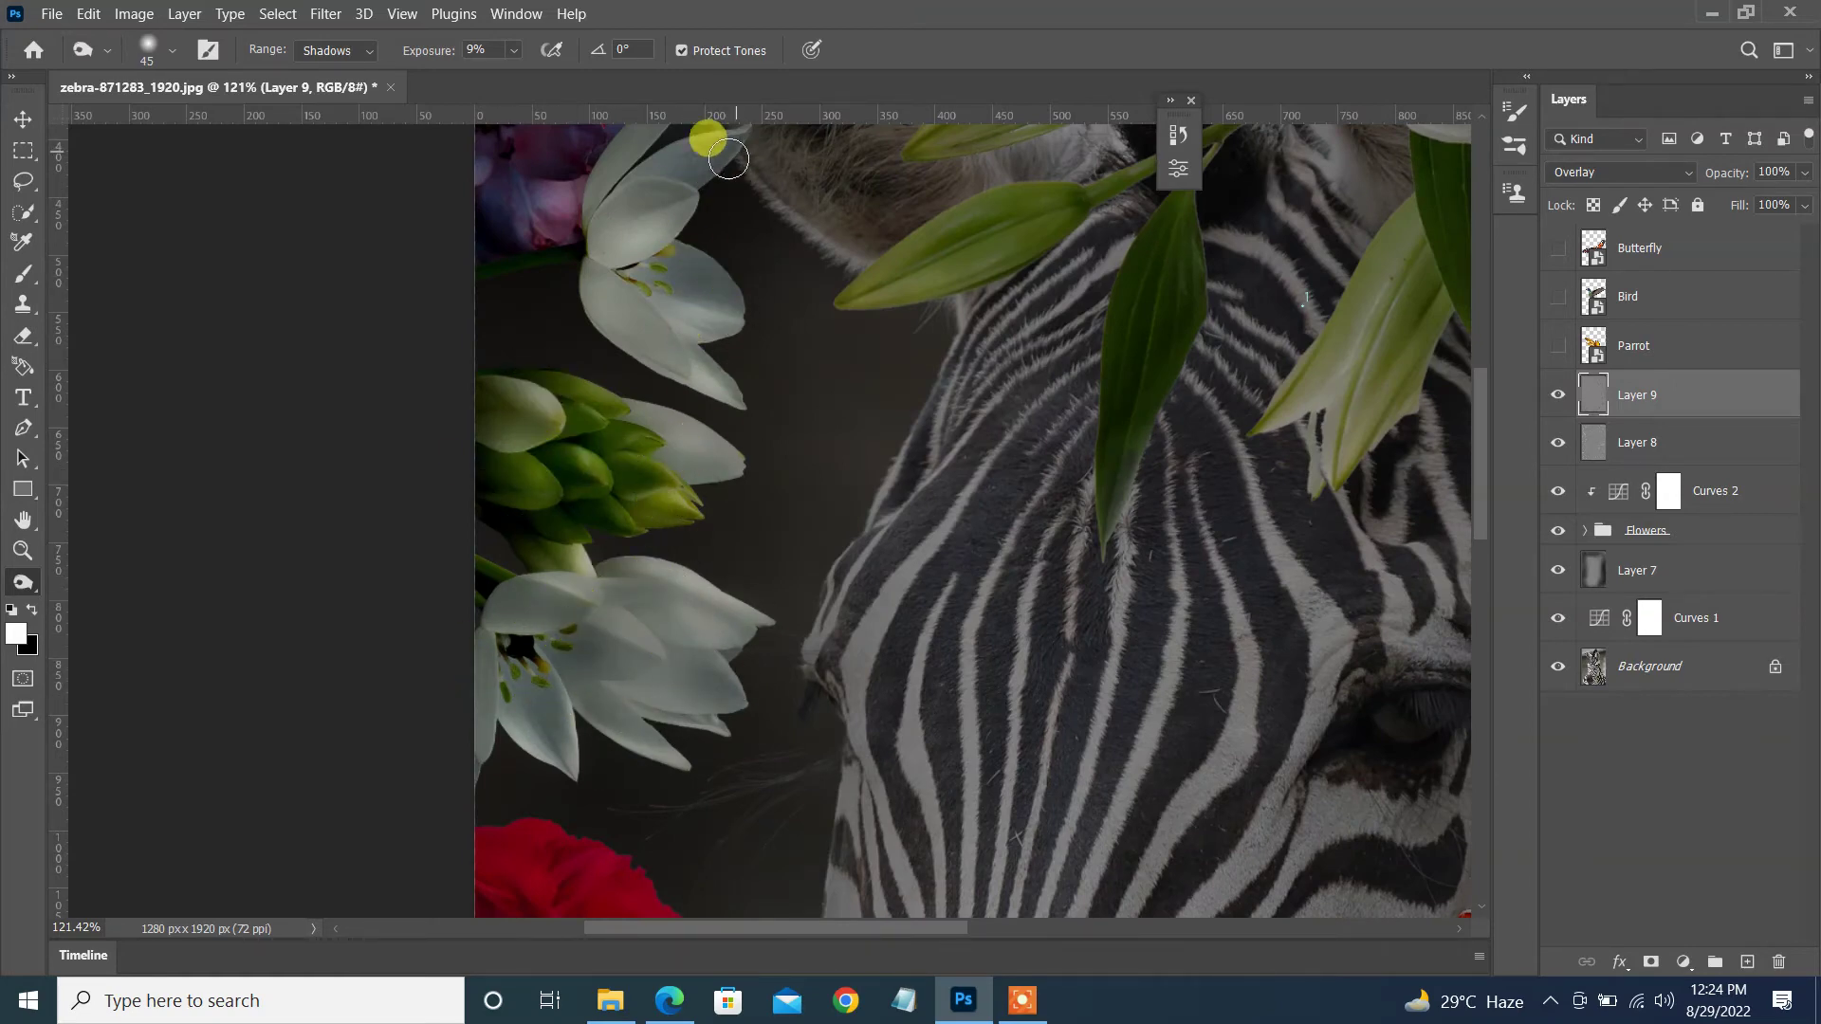
{"action": "scroll", "coordinate": [1487, 345], "scroll_direction": "up", "scroll_amount": 5}
{"action": "scroll", "coordinate": [1488, 345], "scroll_direction": "up", "scroll_amount": 1}
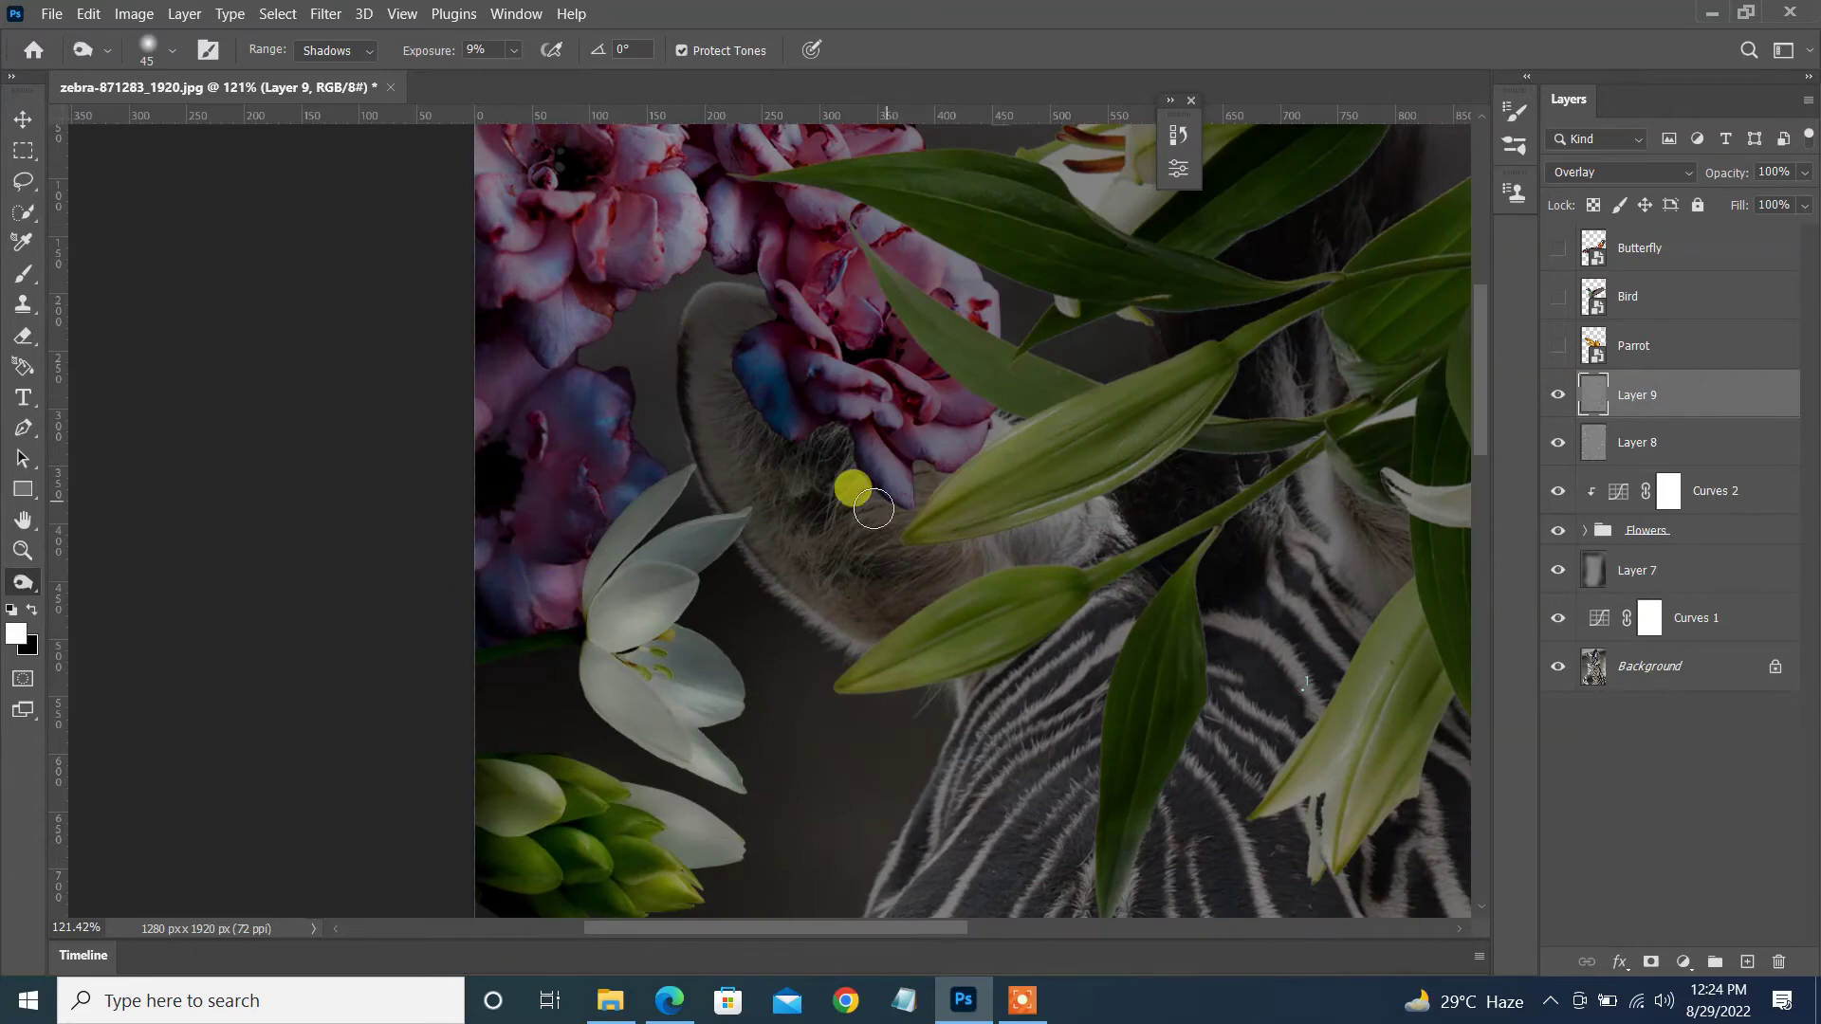
{"action": "scroll", "coordinate": [1484, 353], "scroll_direction": "up", "scroll_amount": 3}
{"action": "mouse_move", "coordinate": [643, 485]}
{"action": "left_mouse_down"}
{"action": "mouse_move", "coordinate": [569, 529]}
{"action": "mouse_move", "coordinate": [495, 478]}
{"action": "left_mouse_up"}
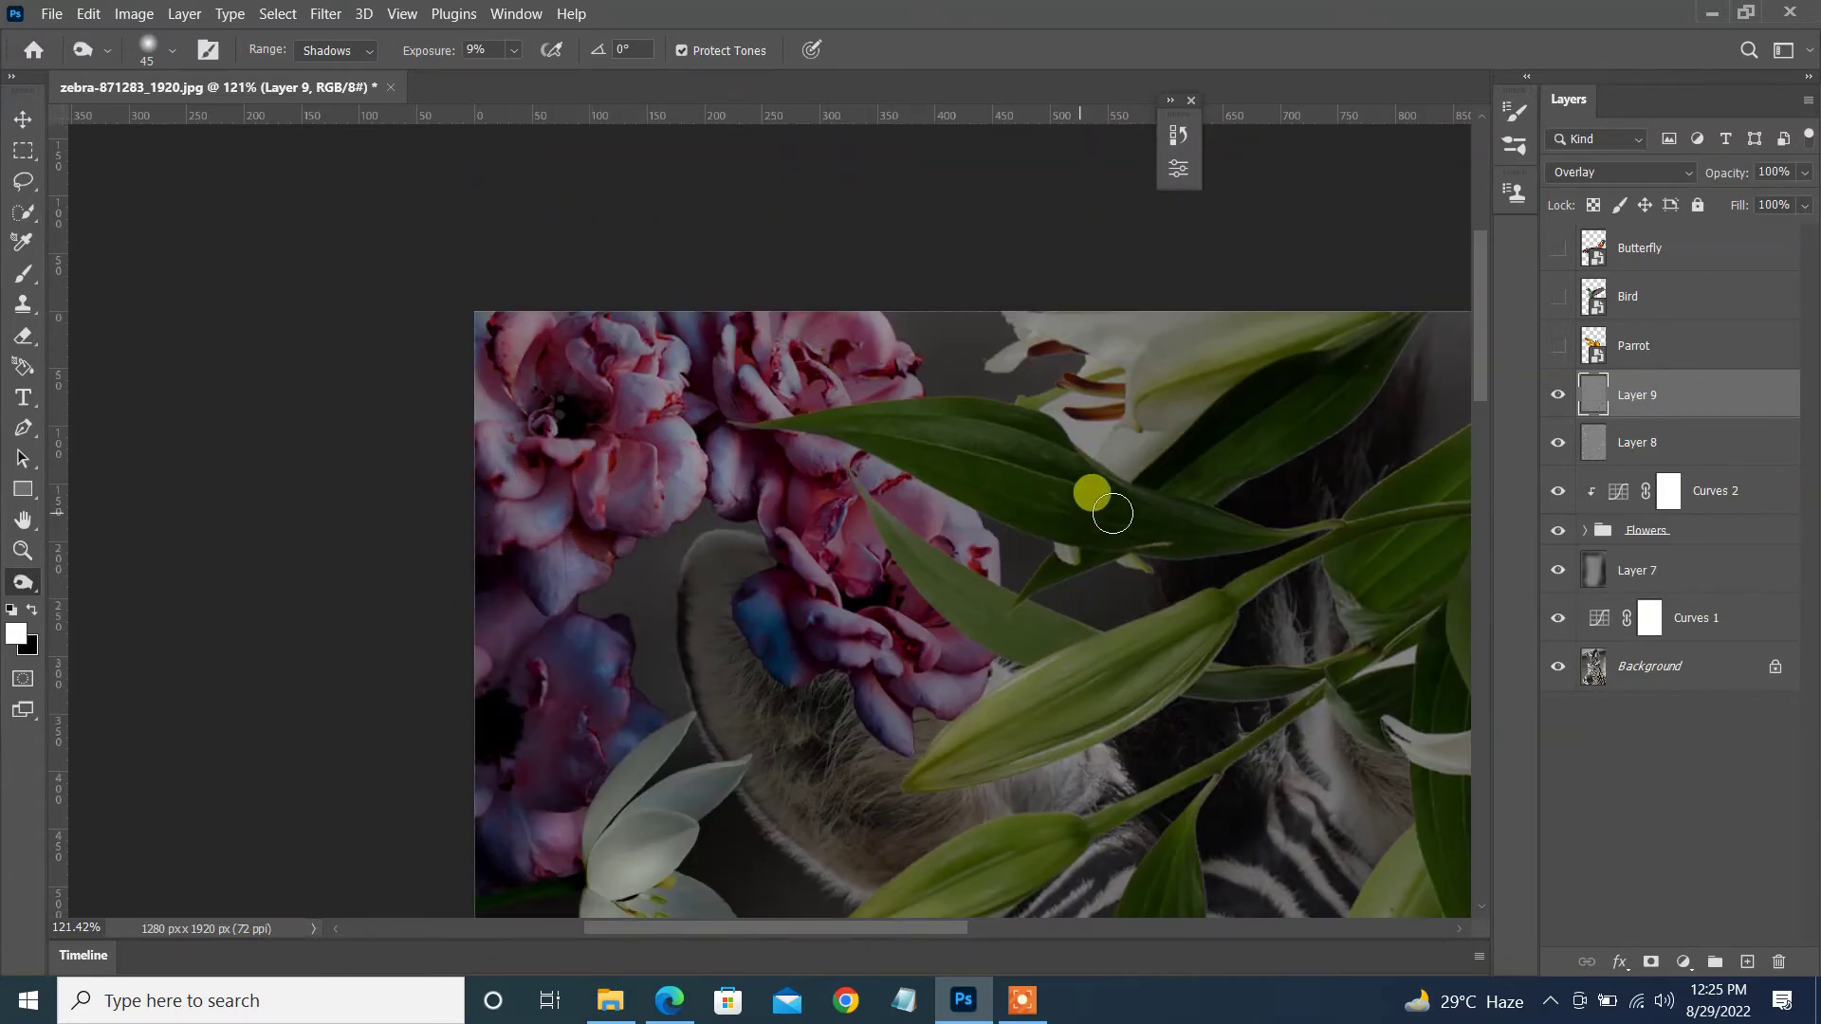
- Expand the Flowers group and check which flower each of its layers holds
{"action": "scroll", "coordinate": [1499, 355], "scroll_direction": "down", "scroll_amount": 10}
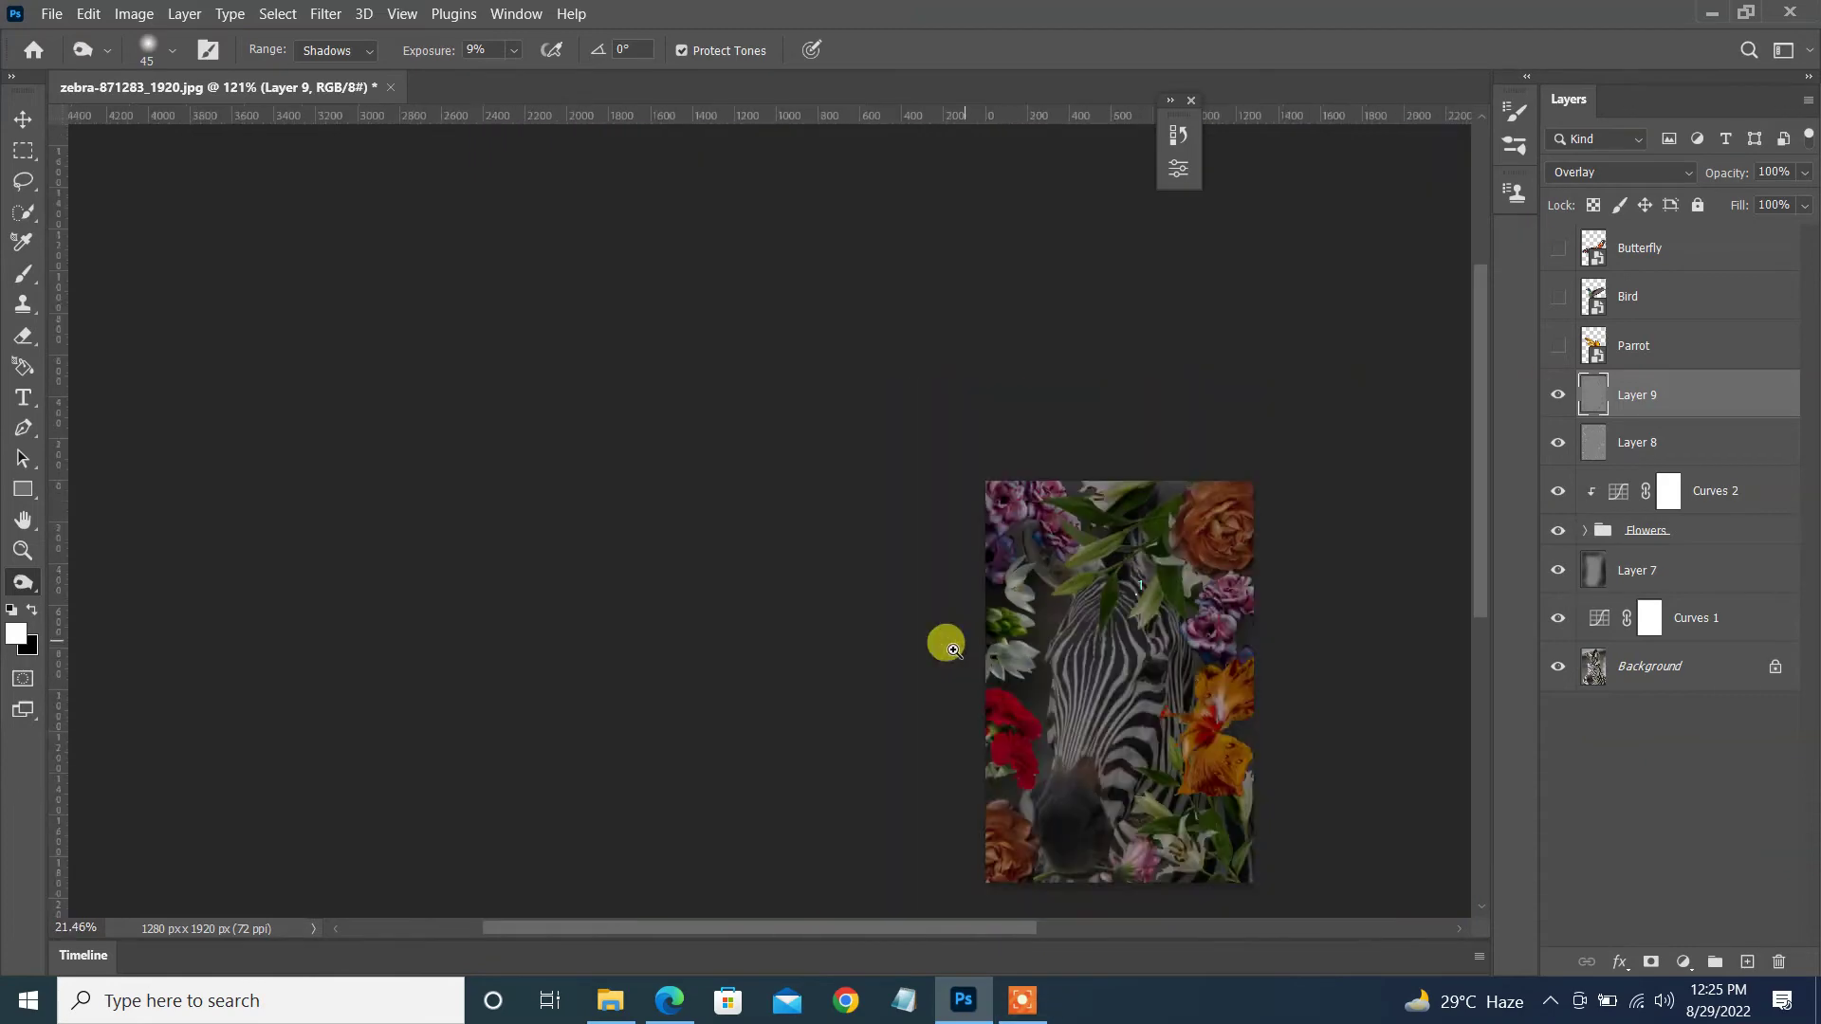
{"action": "scroll", "coordinate": [1334, 718], "scroll_direction": "up", "scroll_amount": 2}
{"action": "scroll", "coordinate": [1334, 718], "scroll_direction": "up", "scroll_amount": 2}
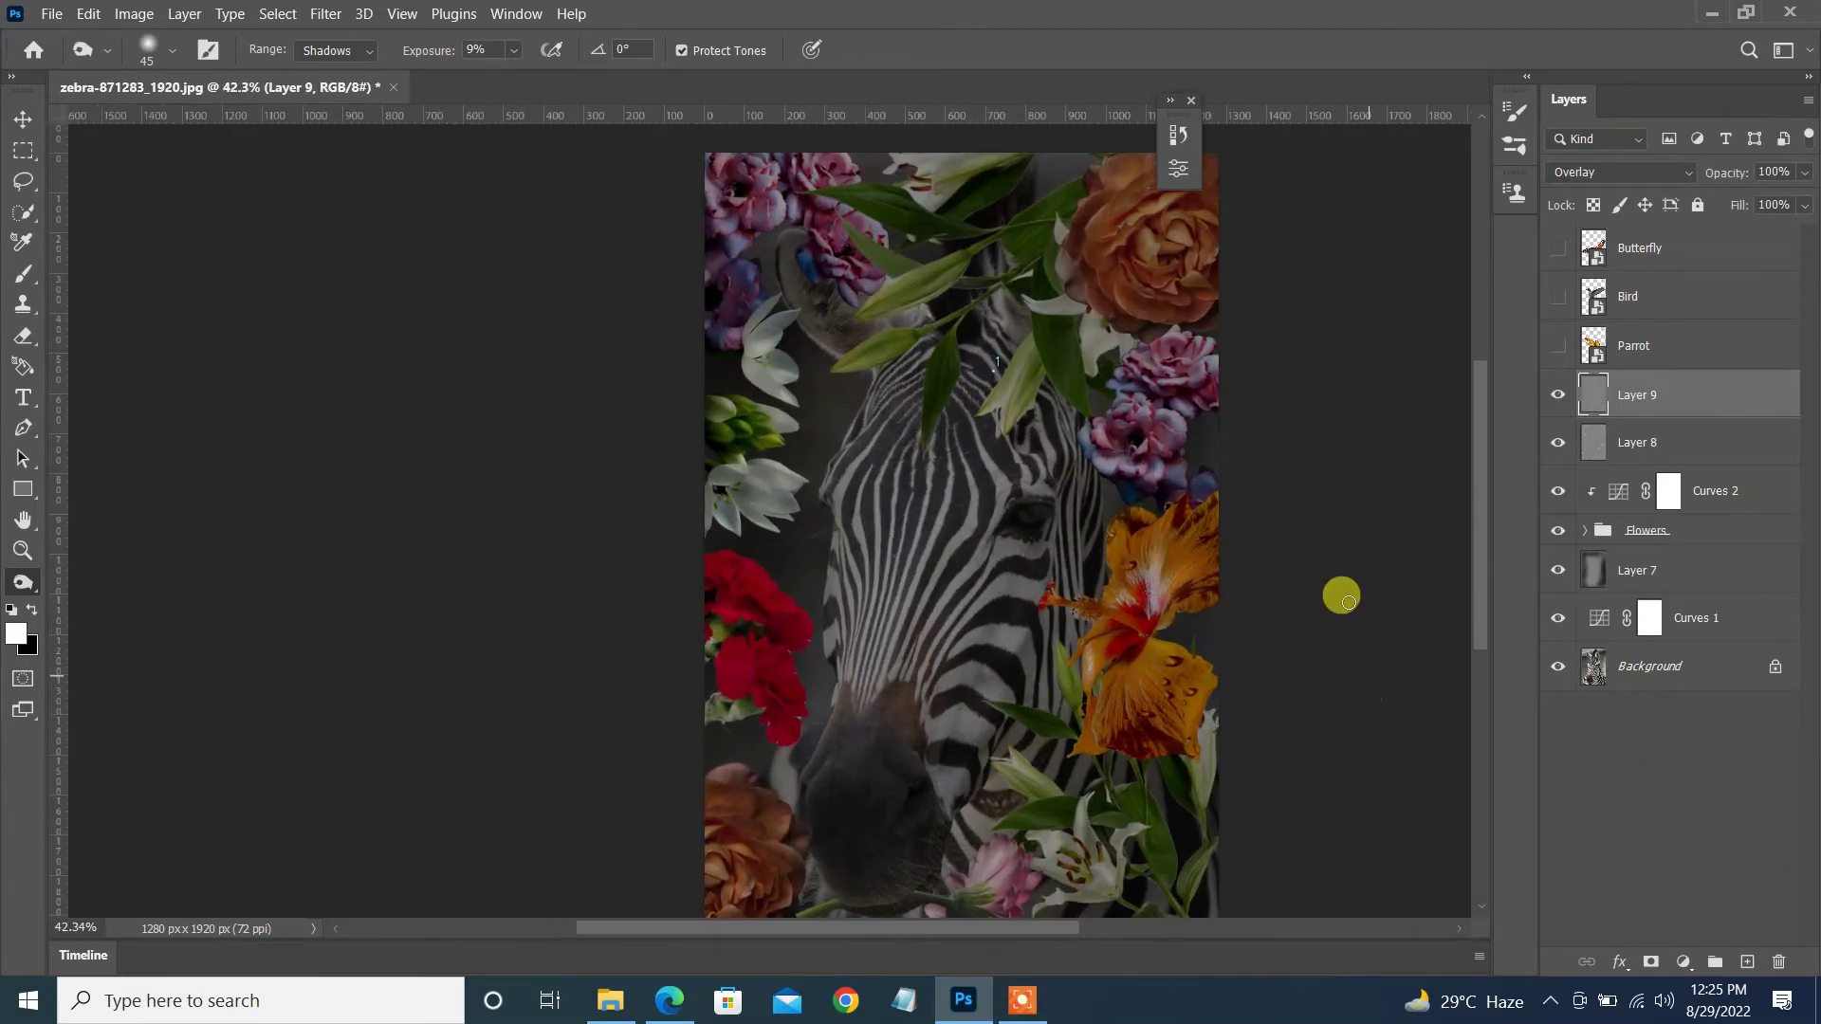
{"action": "scroll", "coordinate": [957, 346], "scroll_direction": "down", "scroll_amount": 1}
{"action": "left_click", "coordinate": [1589, 530]}
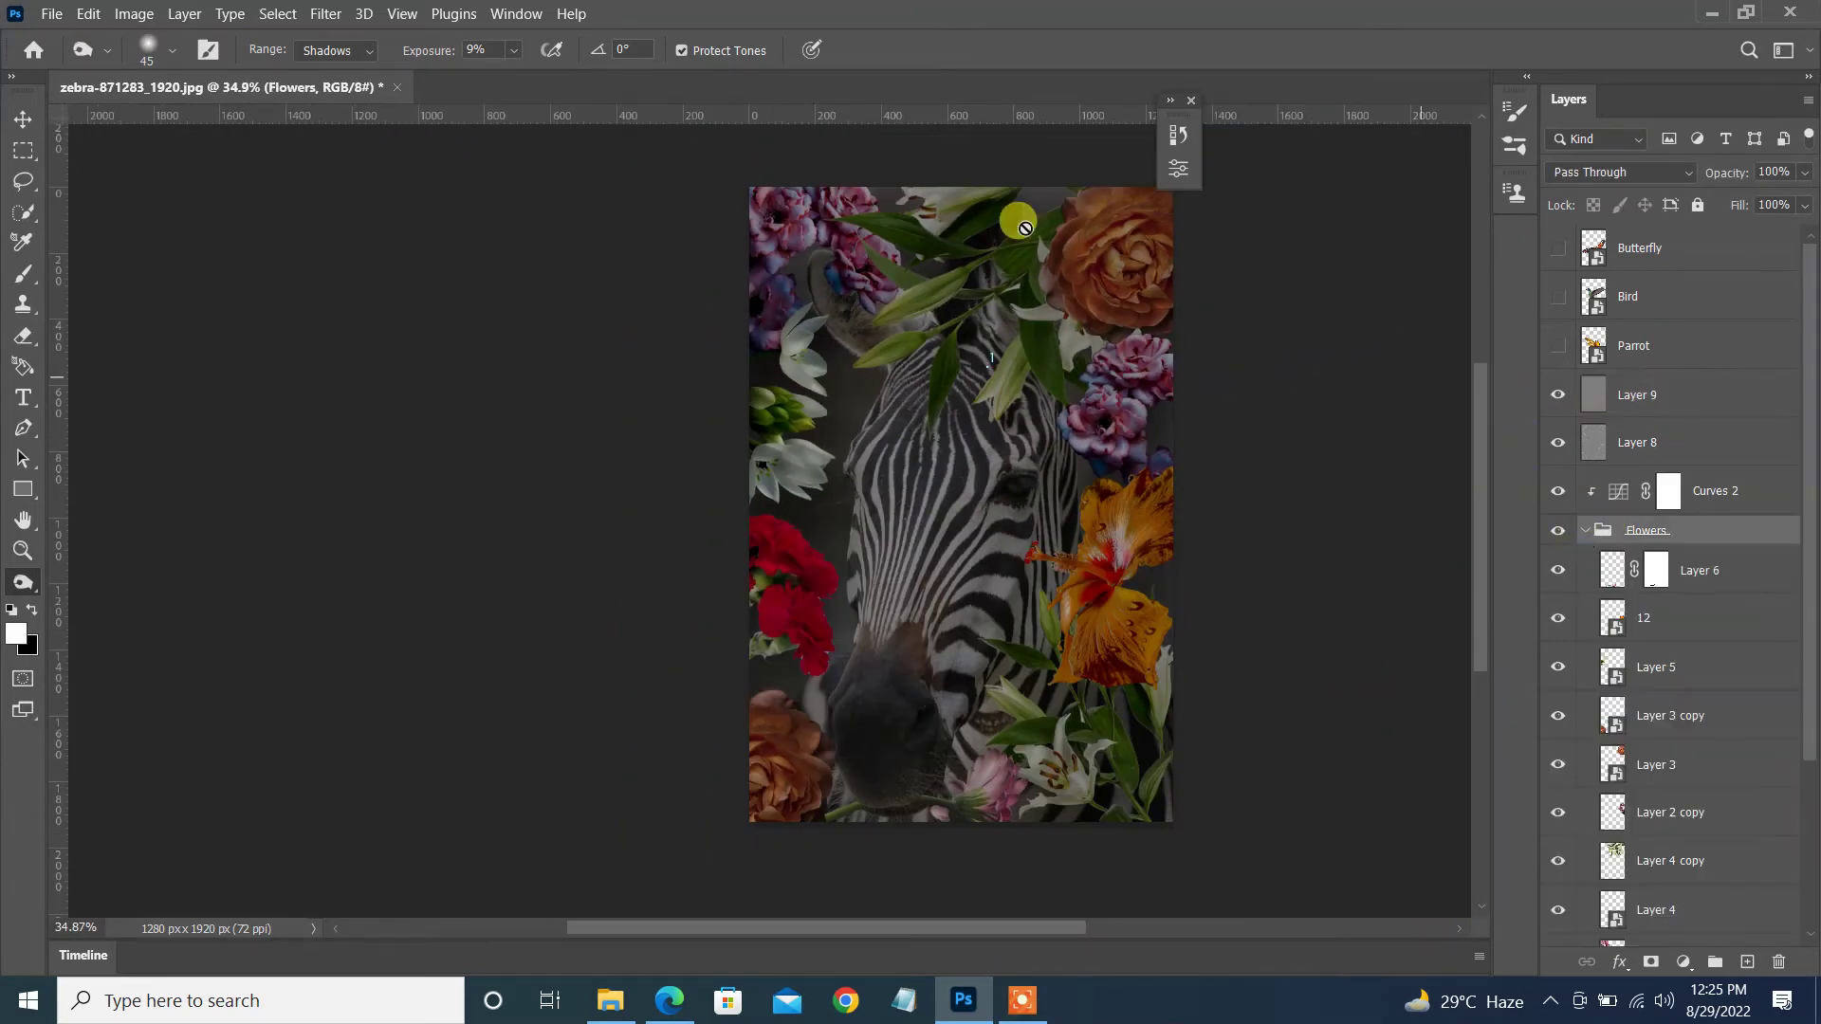
{"action": "key", "text": "v"}
{"action": "left_click", "coordinate": [1615, 576]}
{"action": "left_click", "coordinate": [1617, 618]}
{"action": "left_click", "coordinate": [1624, 702]}
{"action": "left_click", "coordinate": [1631, 764]}
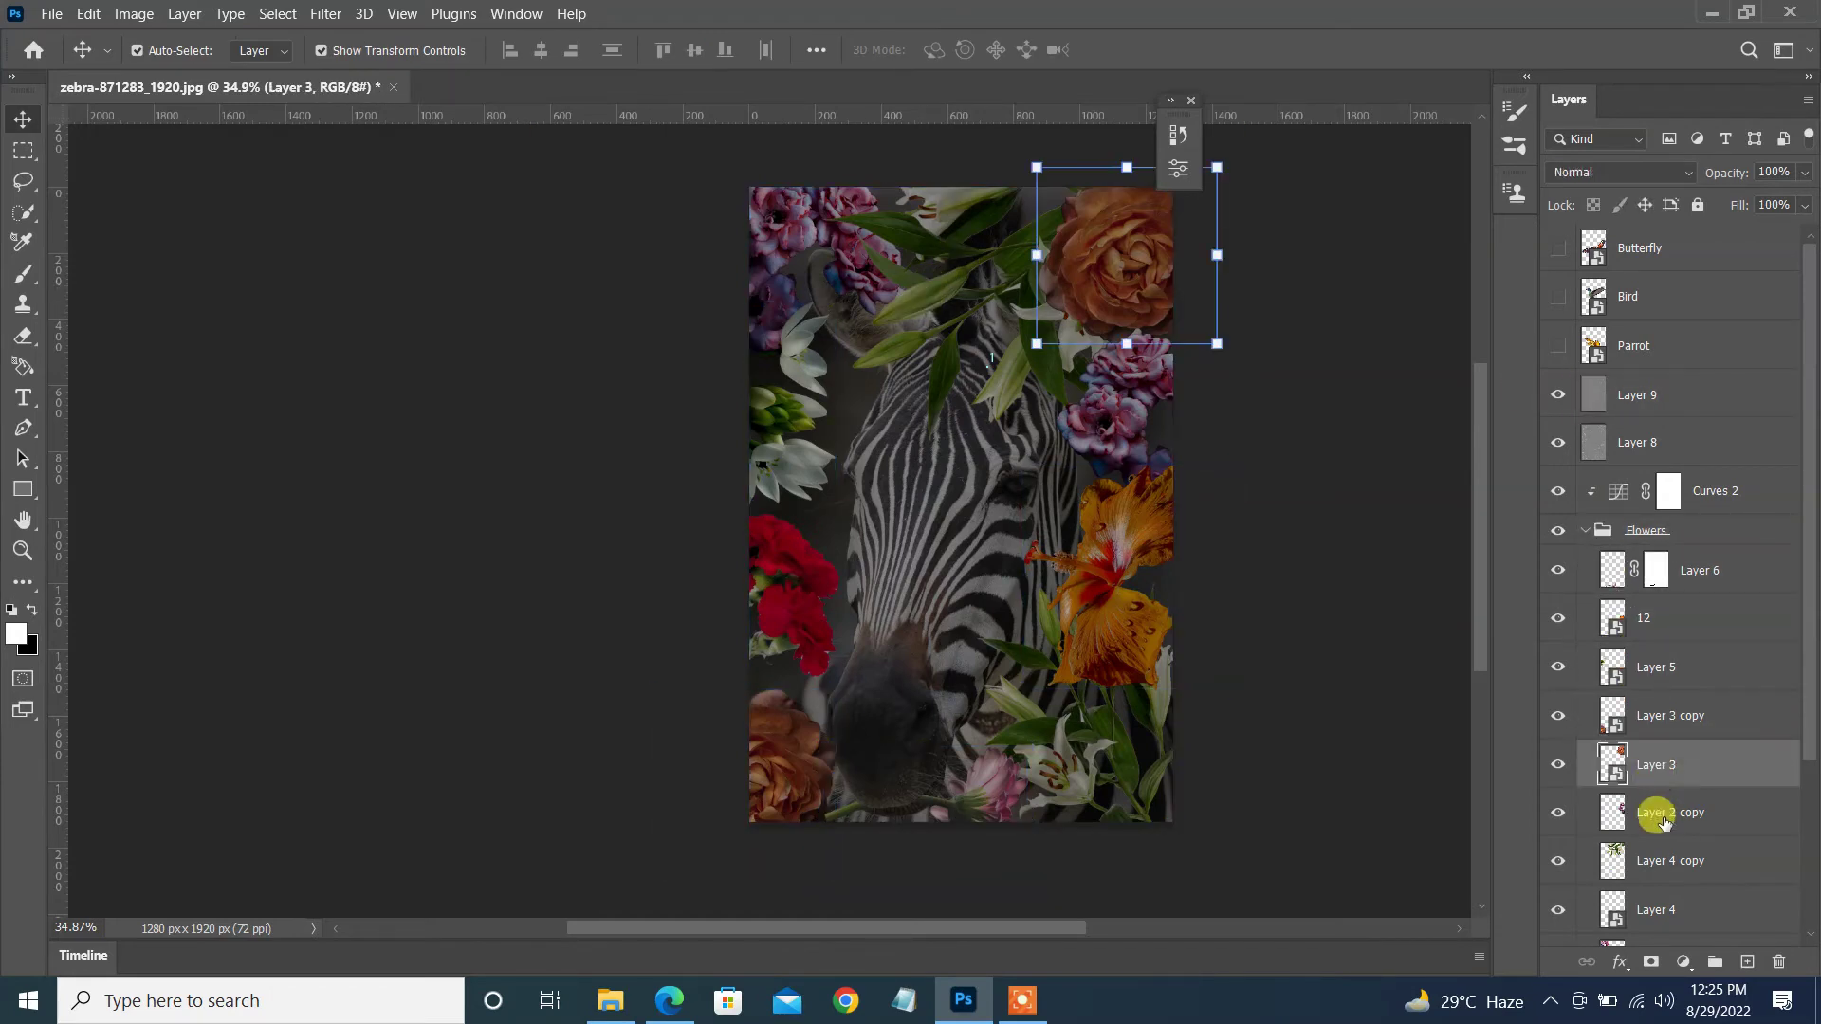
{"action": "left_click", "coordinate": [1650, 860]}
{"action": "left_click", "coordinate": [1671, 389]}
{"action": "left_click", "coordinate": [1650, 441]}
{"action": "left_click", "coordinate": [951, 284]}
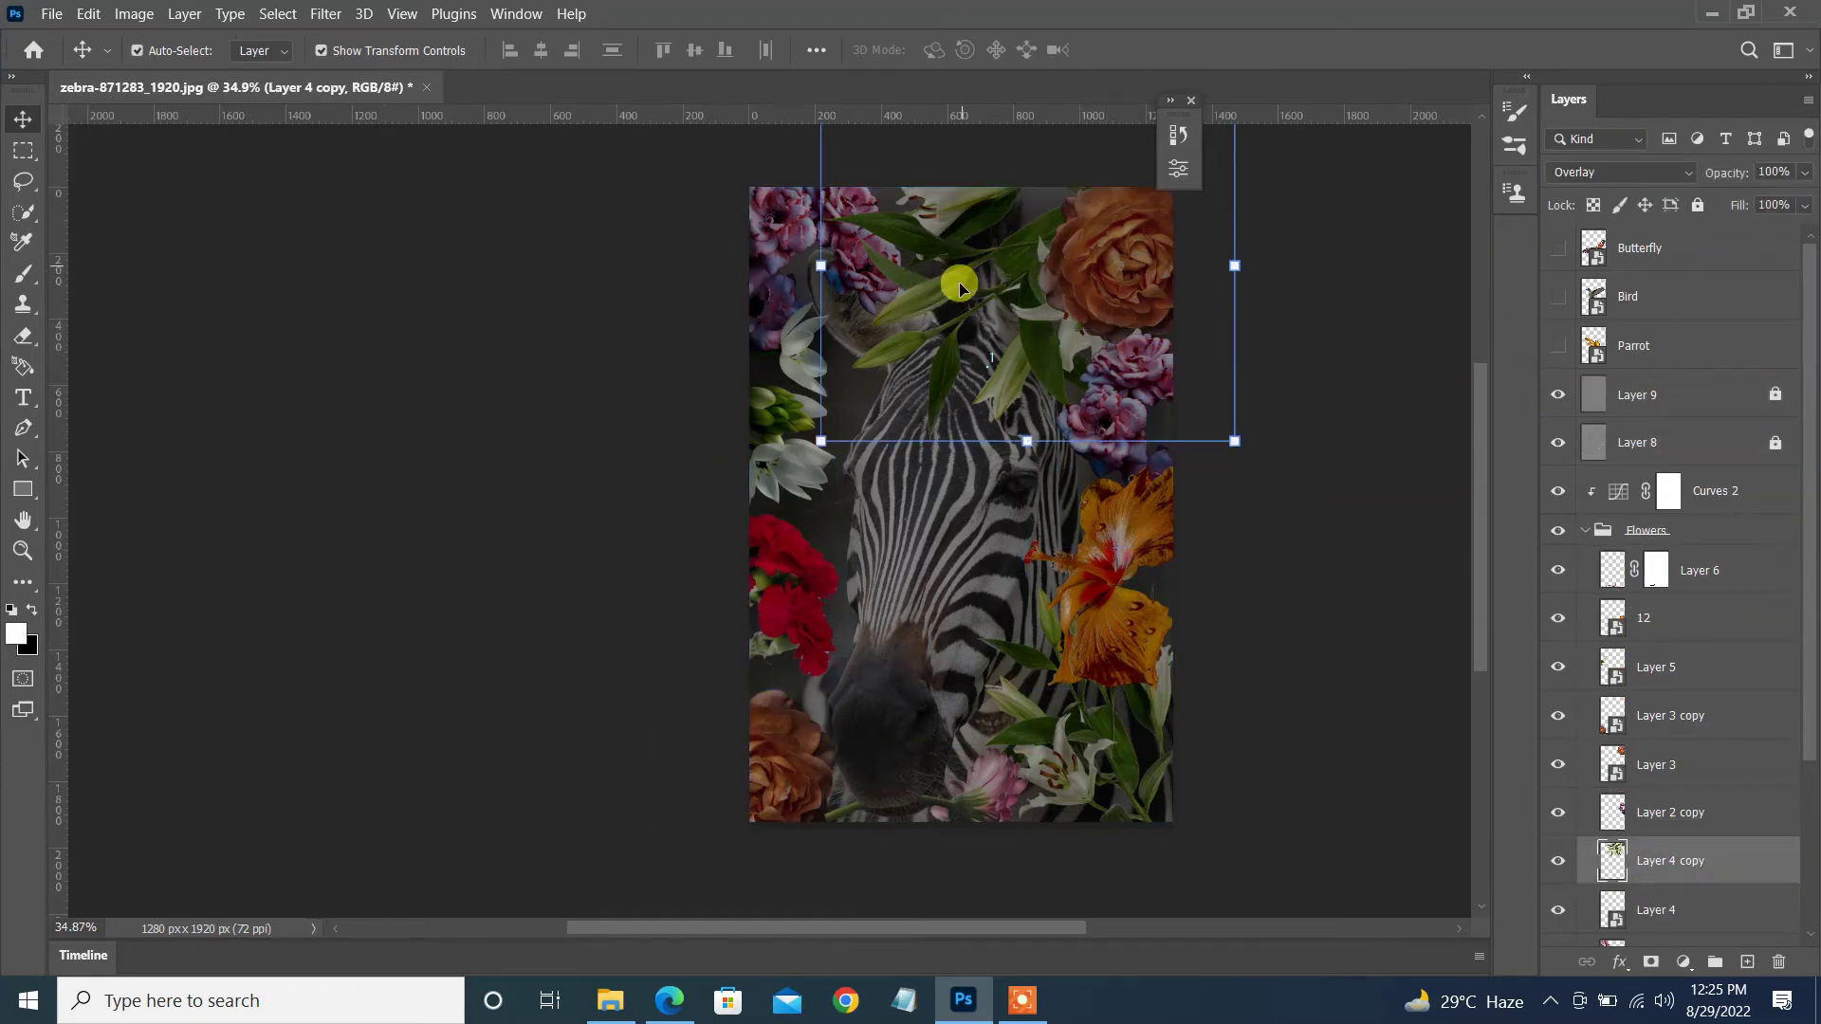
- Add a new empty Layer 10 directly above Layer 4 in the Flowers group
{"action": "left_click", "coordinate": [1633, 818]}
{"action": "scroll", "coordinate": [1119, 268], "scroll_direction": "up", "scroll_amount": 2}
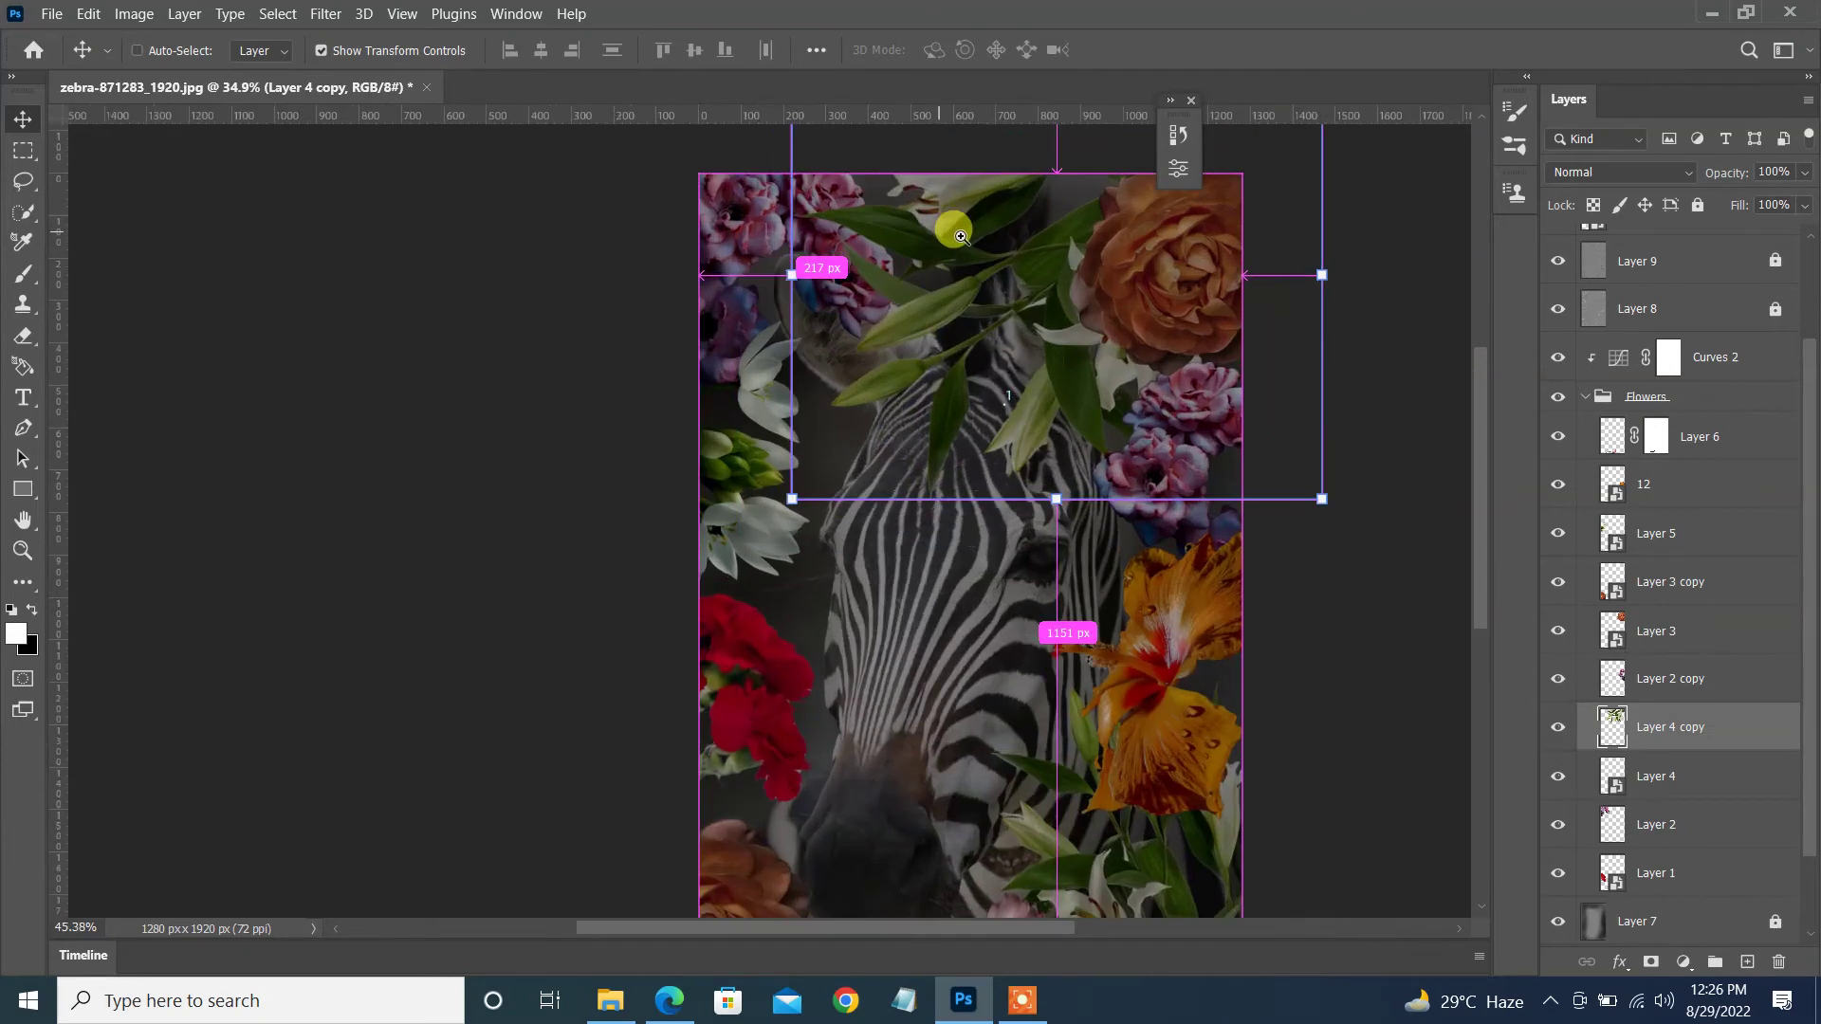
{"action": "left_click", "coordinate": [1746, 962]}
{"action": "scroll", "coordinate": [883, 486], "scroll_direction": "up", "scroll_amount": 3}
{"action": "scroll", "coordinate": [883, 487], "scroll_direction": "up", "scroll_amount": 1}
- Sample a dark shadow colour and set Layer 10 to Multiply blending
{"action": "scroll", "coordinate": [882, 486], "scroll_direction": "up", "scroll_amount": 1}
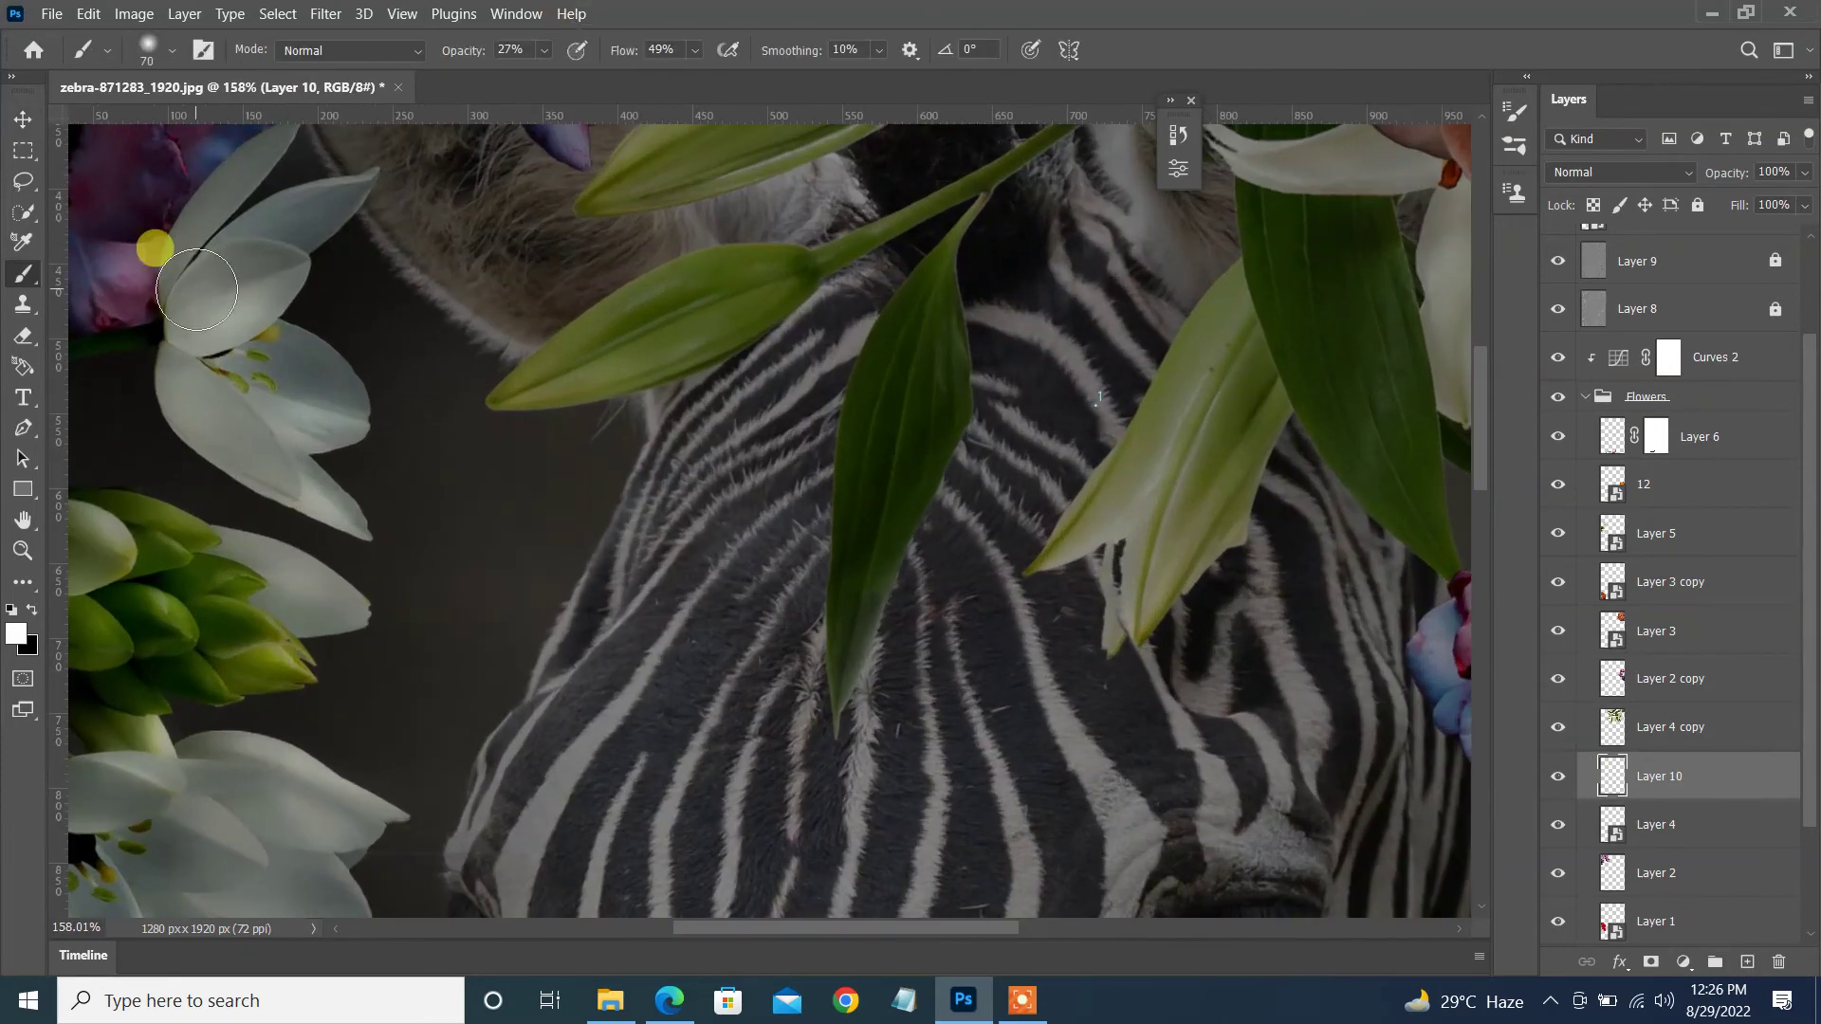
{"action": "key", "text": "i"}
{"action": "left_click", "coordinate": [15, 634]}
{"action": "left_click", "coordinate": [1134, 191]}
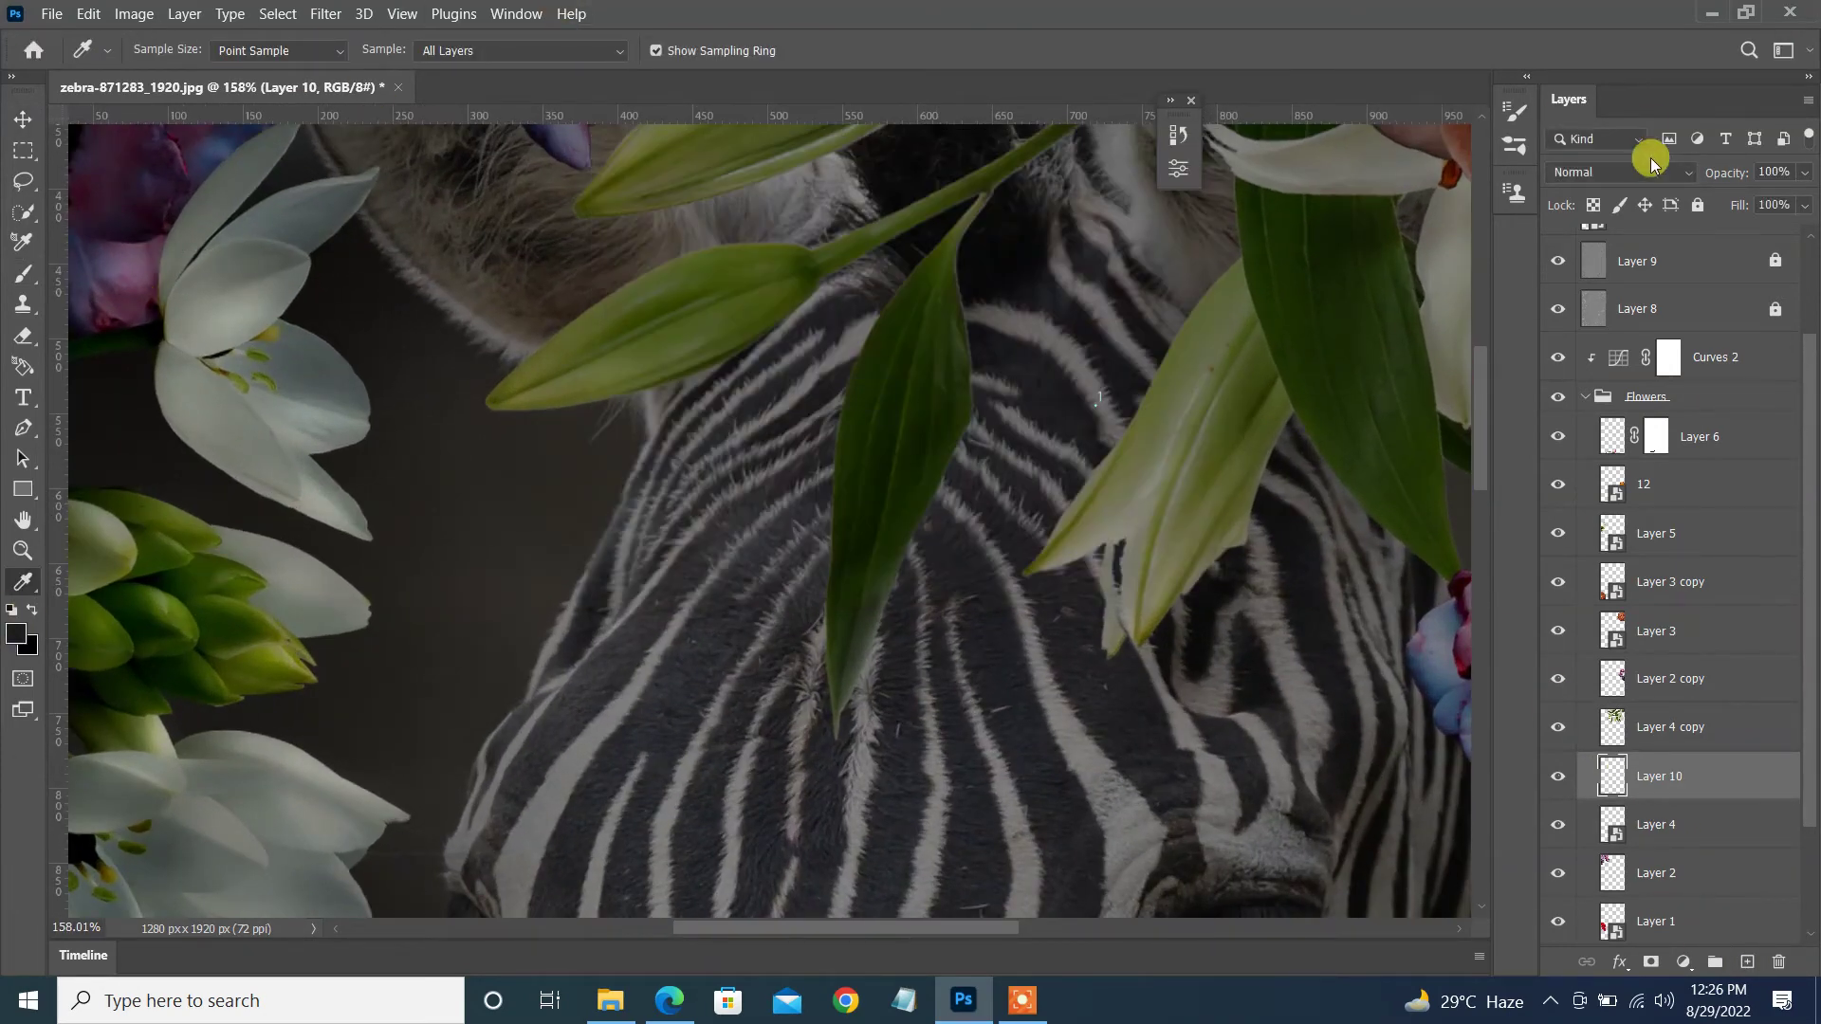
{"action": "left_click", "coordinate": [1619, 172]}
{"action": "left_click", "coordinate": [1612, 216]}
- Paint shadows on Layer 10 at 52% brush opacity along the leaf and forehead, at brush size 20
{"action": "key", "text": "b"}
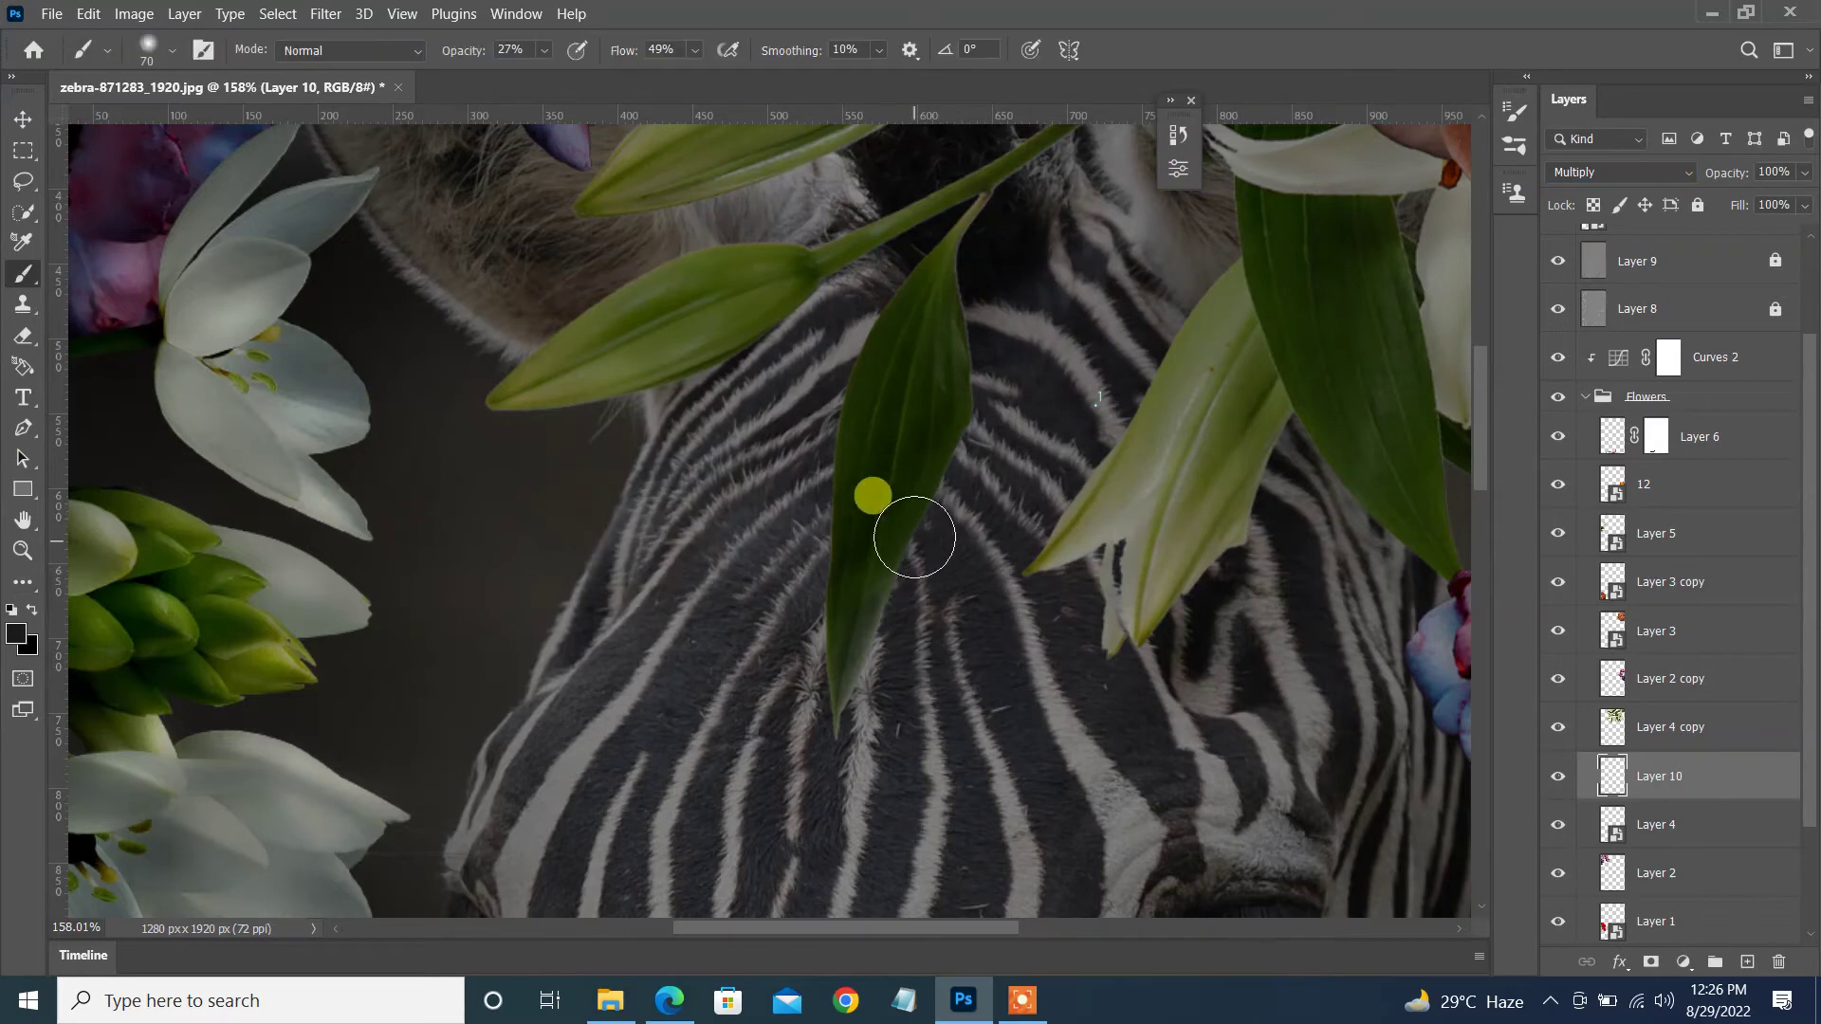
{"action": "left_click", "coordinate": [544, 50]}
{"action": "left_click_drag", "start_coordinate": [545, 76], "coordinate": [582, 76]}
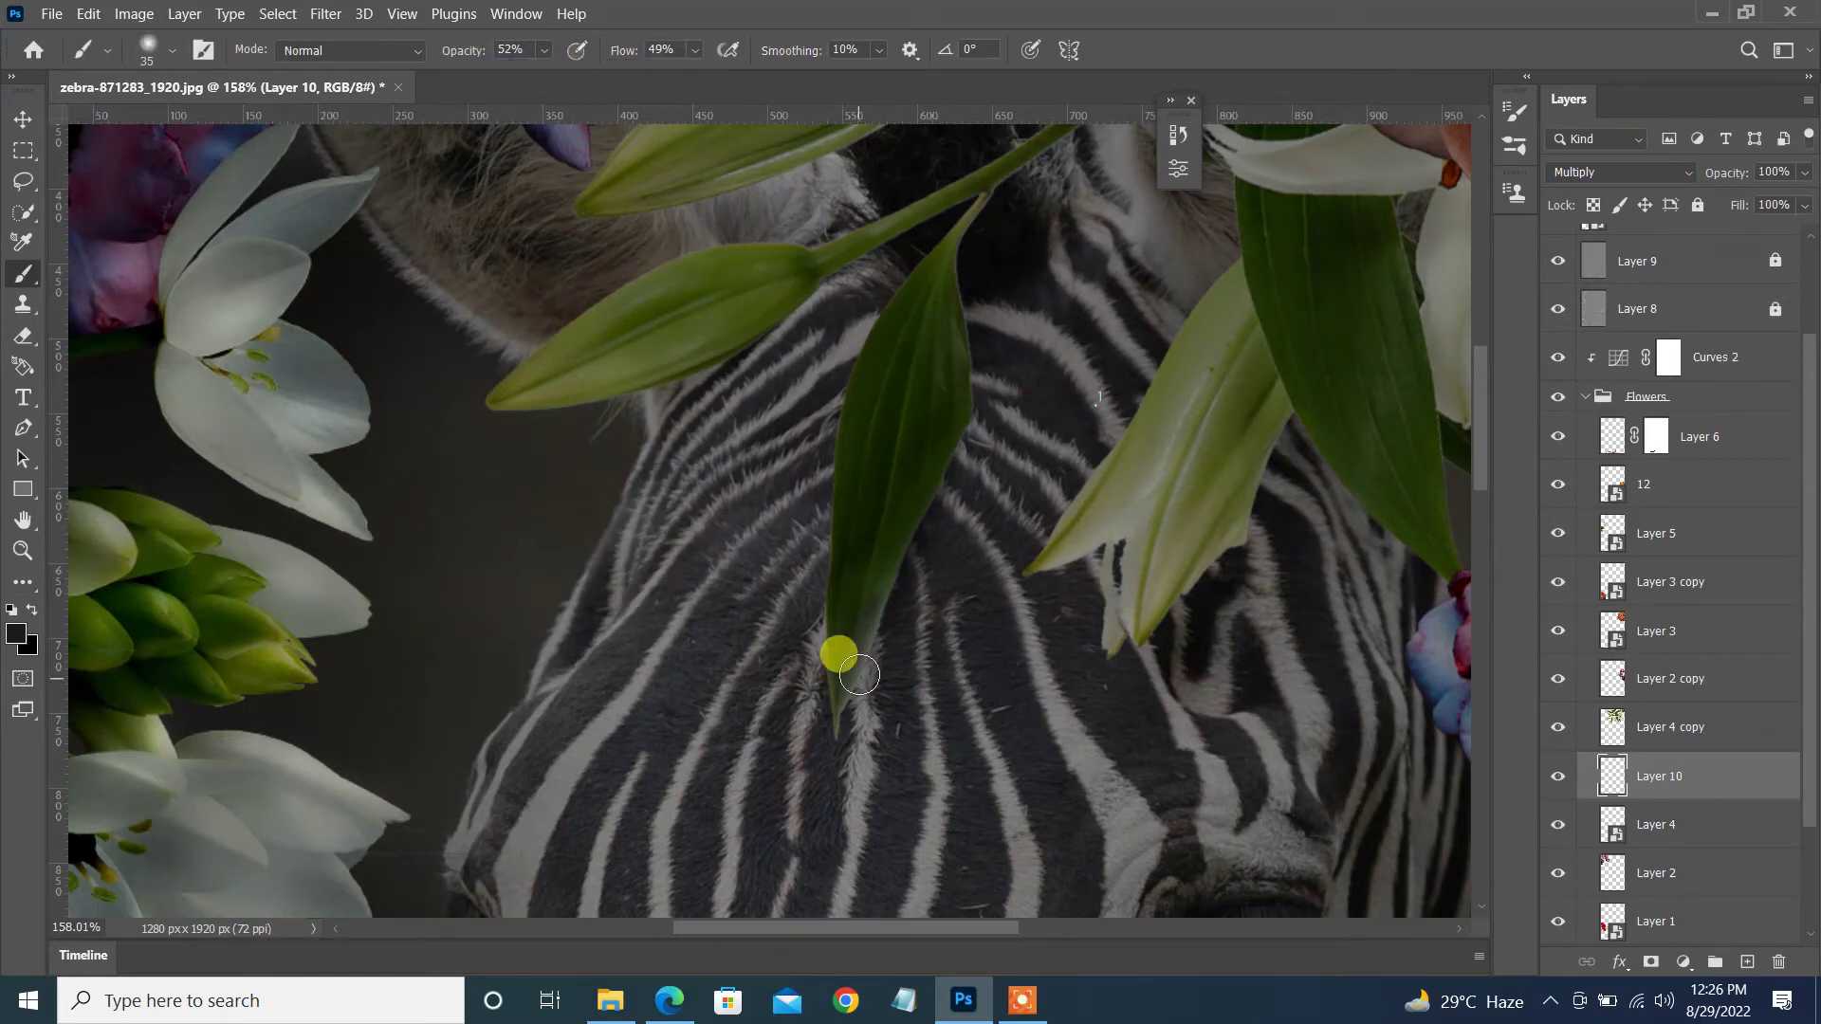
{"action": "left_click_drag", "start_coordinate": [908, 468], "coordinate": [835, 735]}
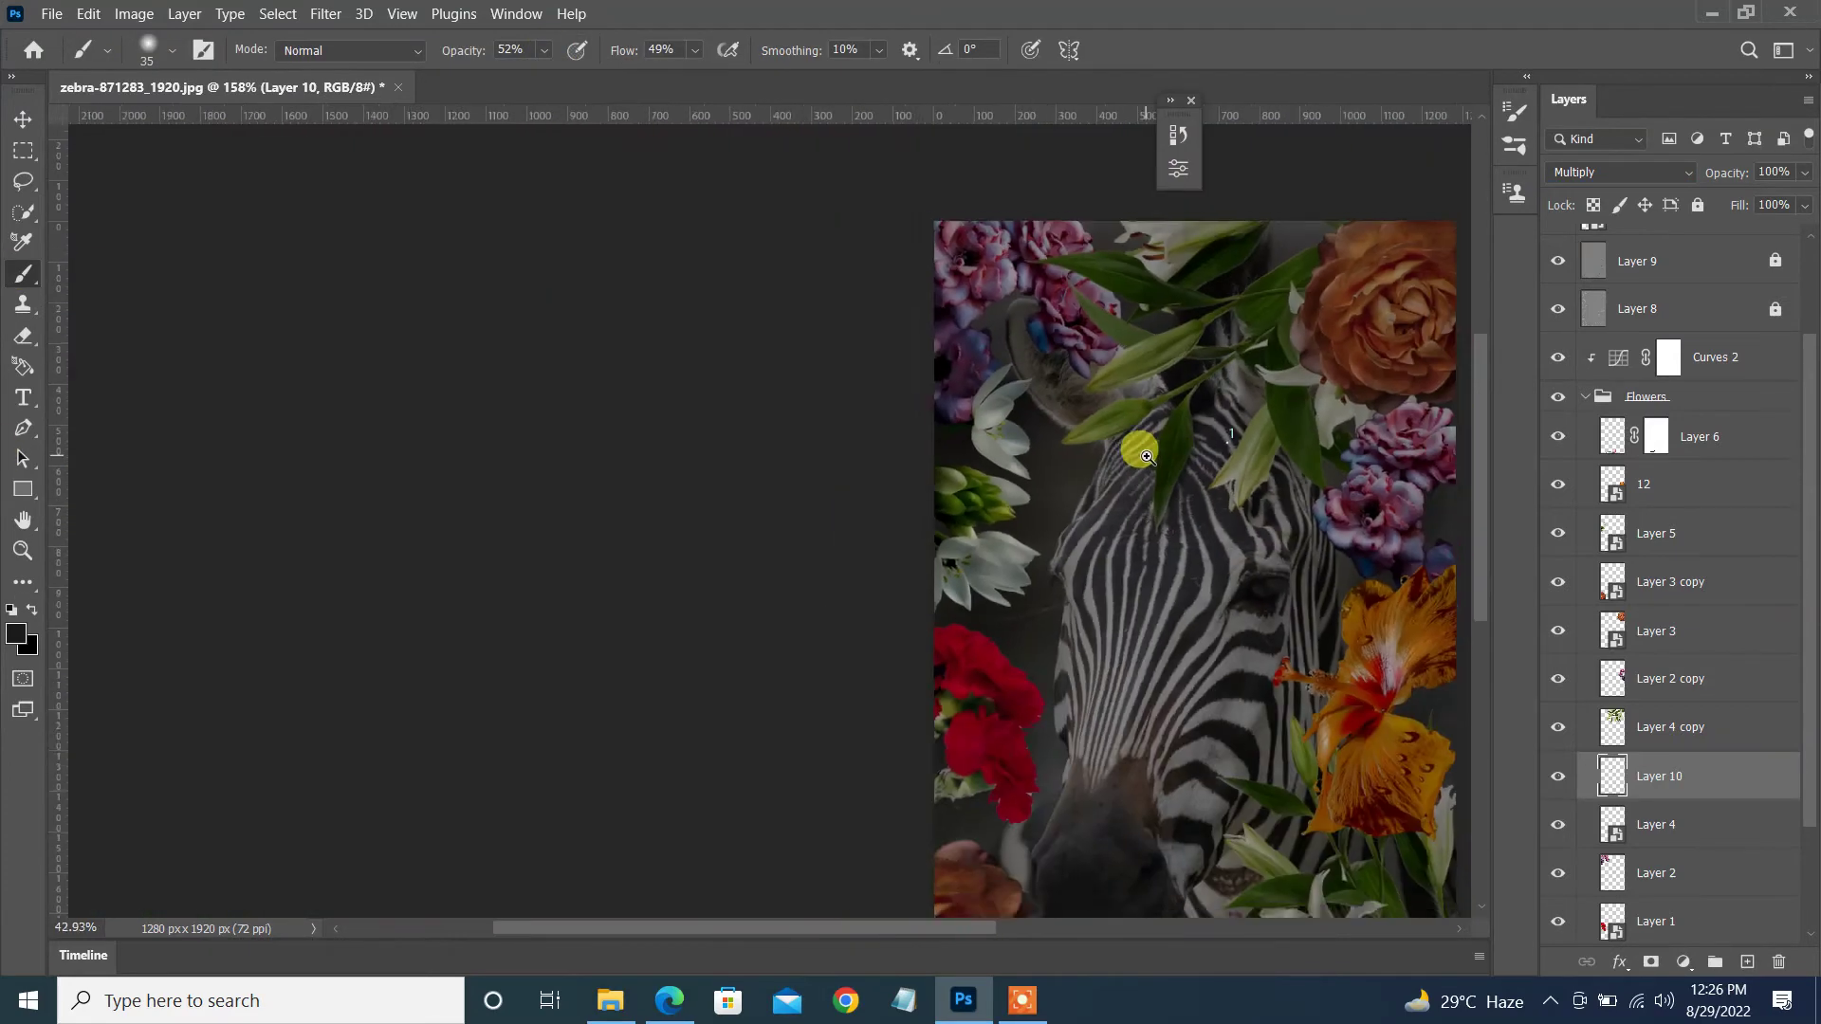
{"action": "scroll", "coordinate": [1183, 421], "scroll_direction": "down", "scroll_amount": 5}
{"action": "scroll", "coordinate": [1184, 420], "scroll_direction": "up", "scroll_amount": 5}
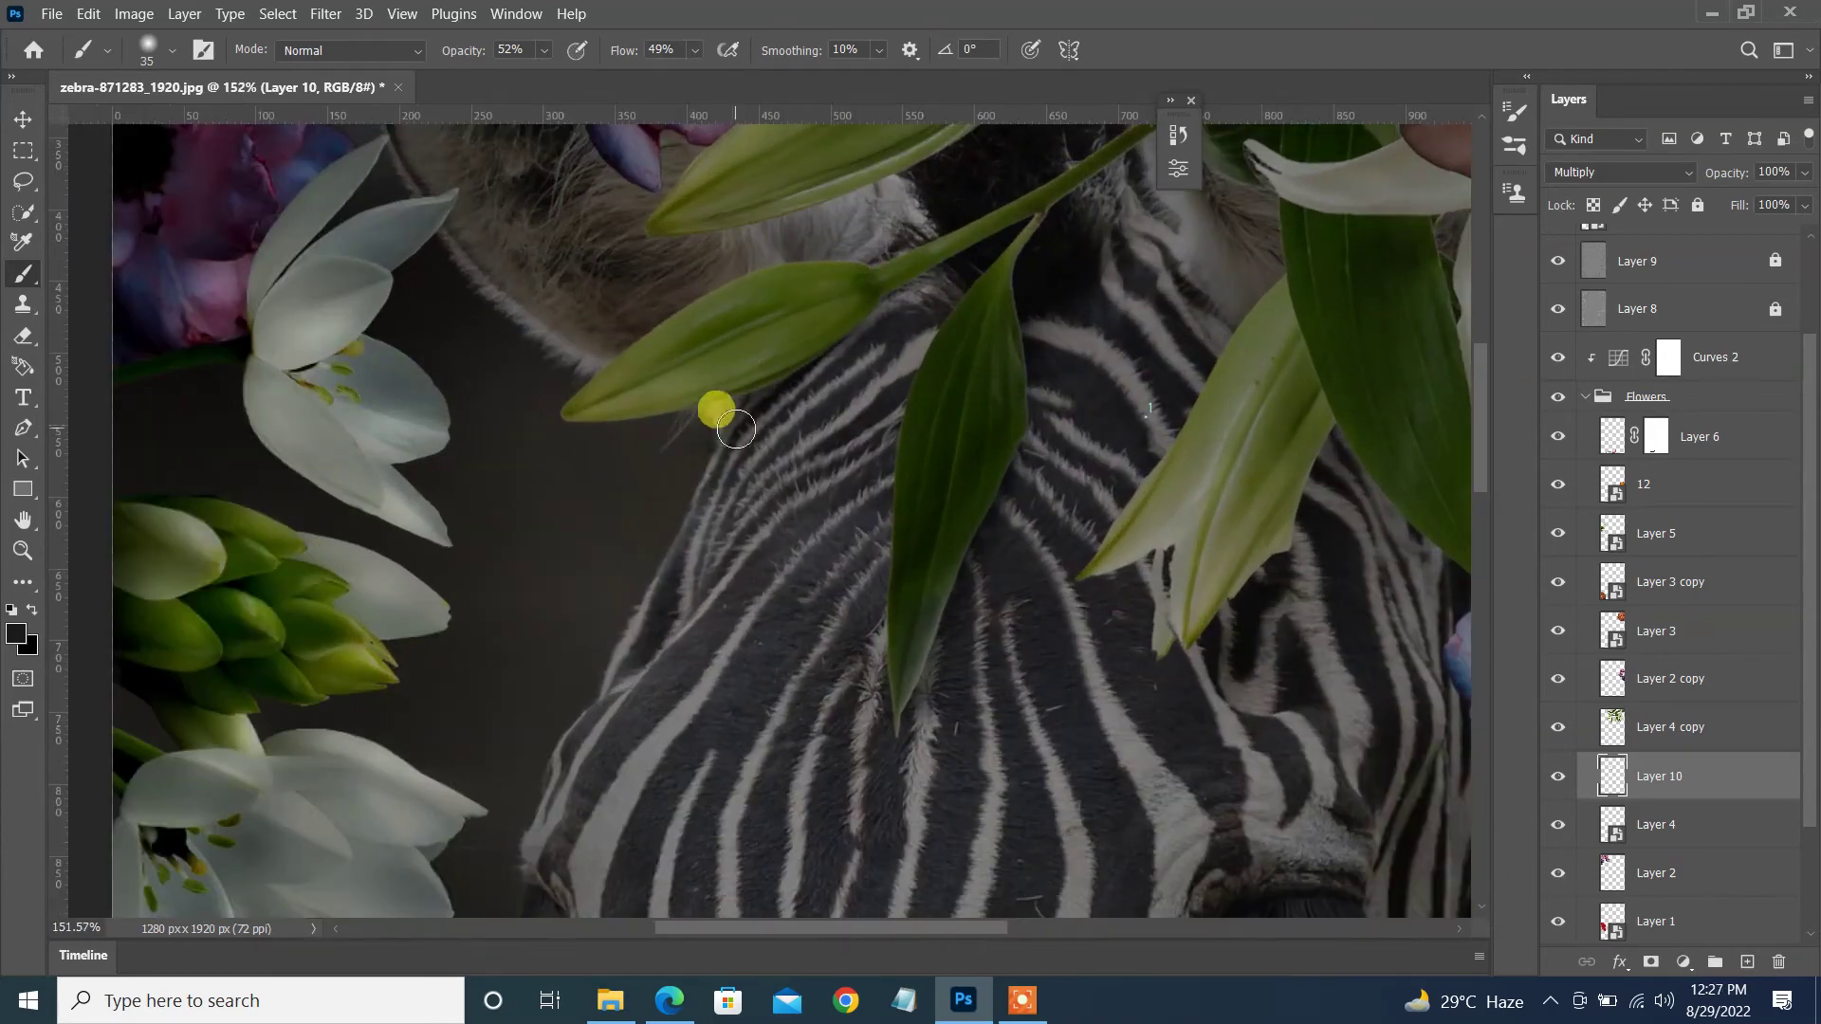
{"action": "scroll", "coordinate": [1309, 407], "scroll_direction": "down", "scroll_amount": 3}
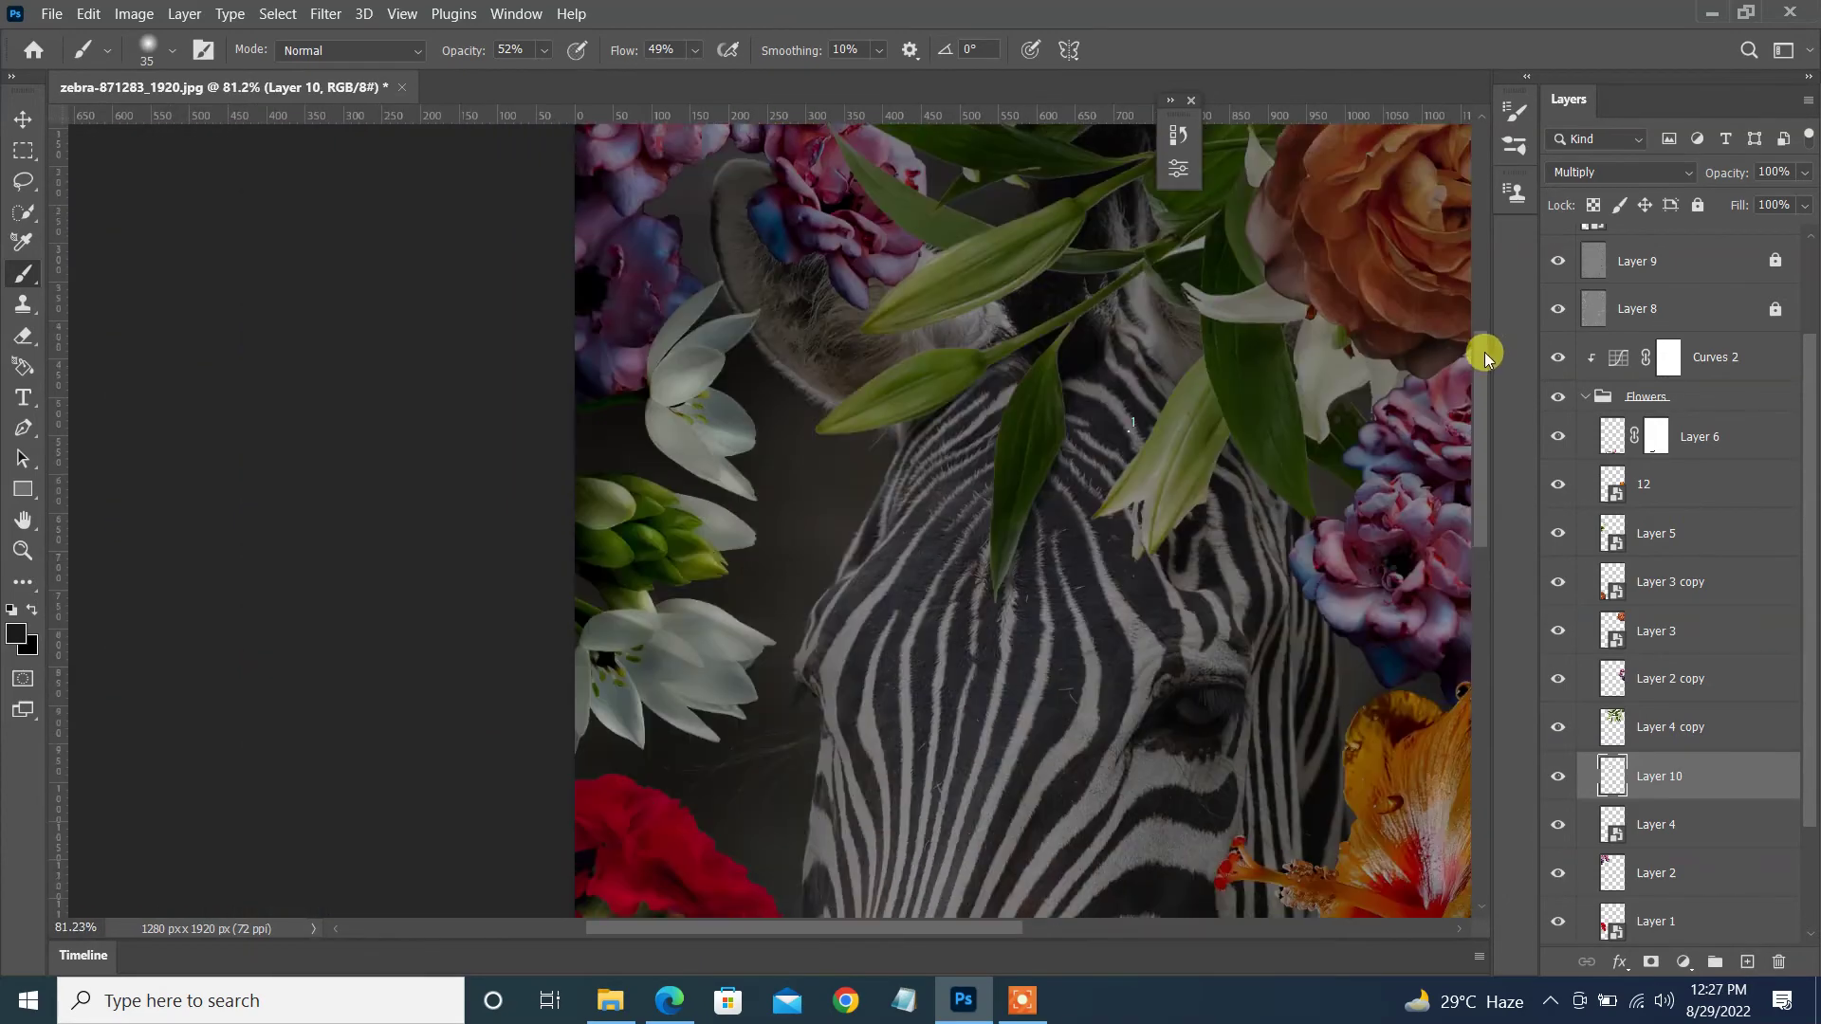
{"action": "scroll", "coordinate": [1054, 454], "scroll_direction": "up", "scroll_amount": 2}
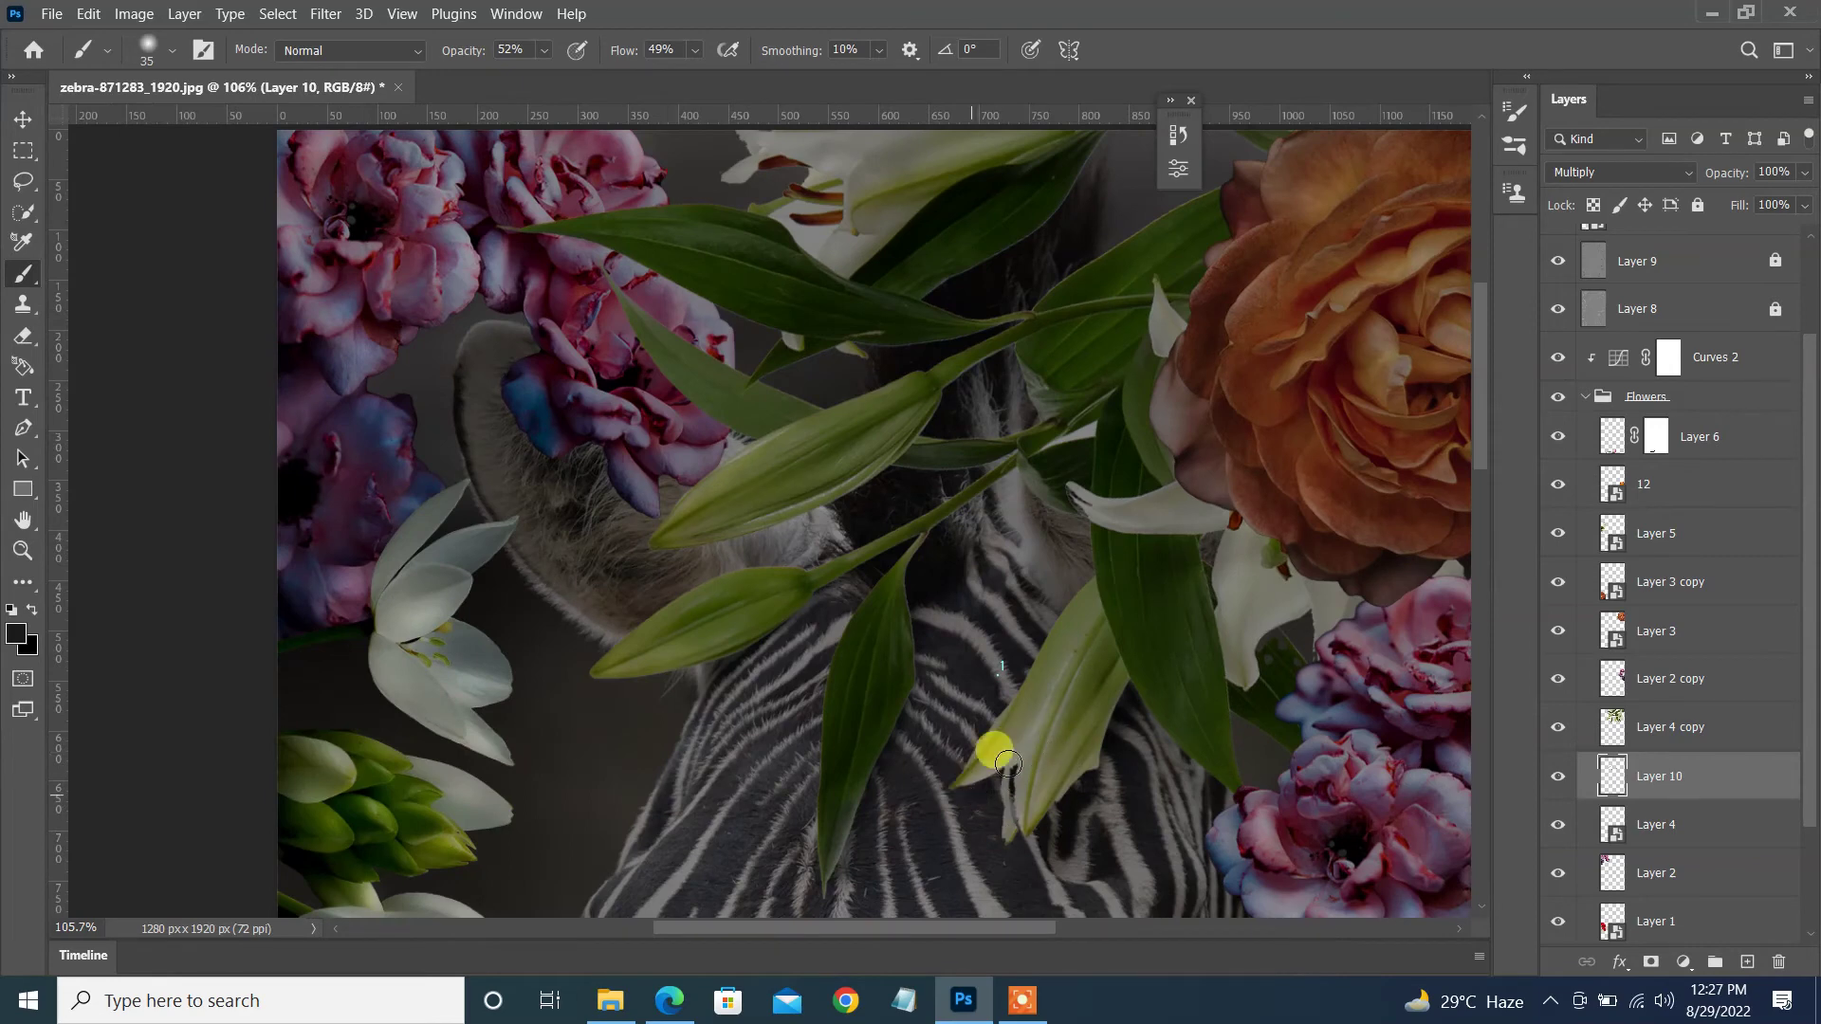
{"action": "scroll", "coordinate": [1197, 653], "scroll_direction": "up", "scroll_amount": 3}
{"action": "scroll", "coordinate": [1015, 493], "scroll_direction": "up", "scroll_amount": 2}
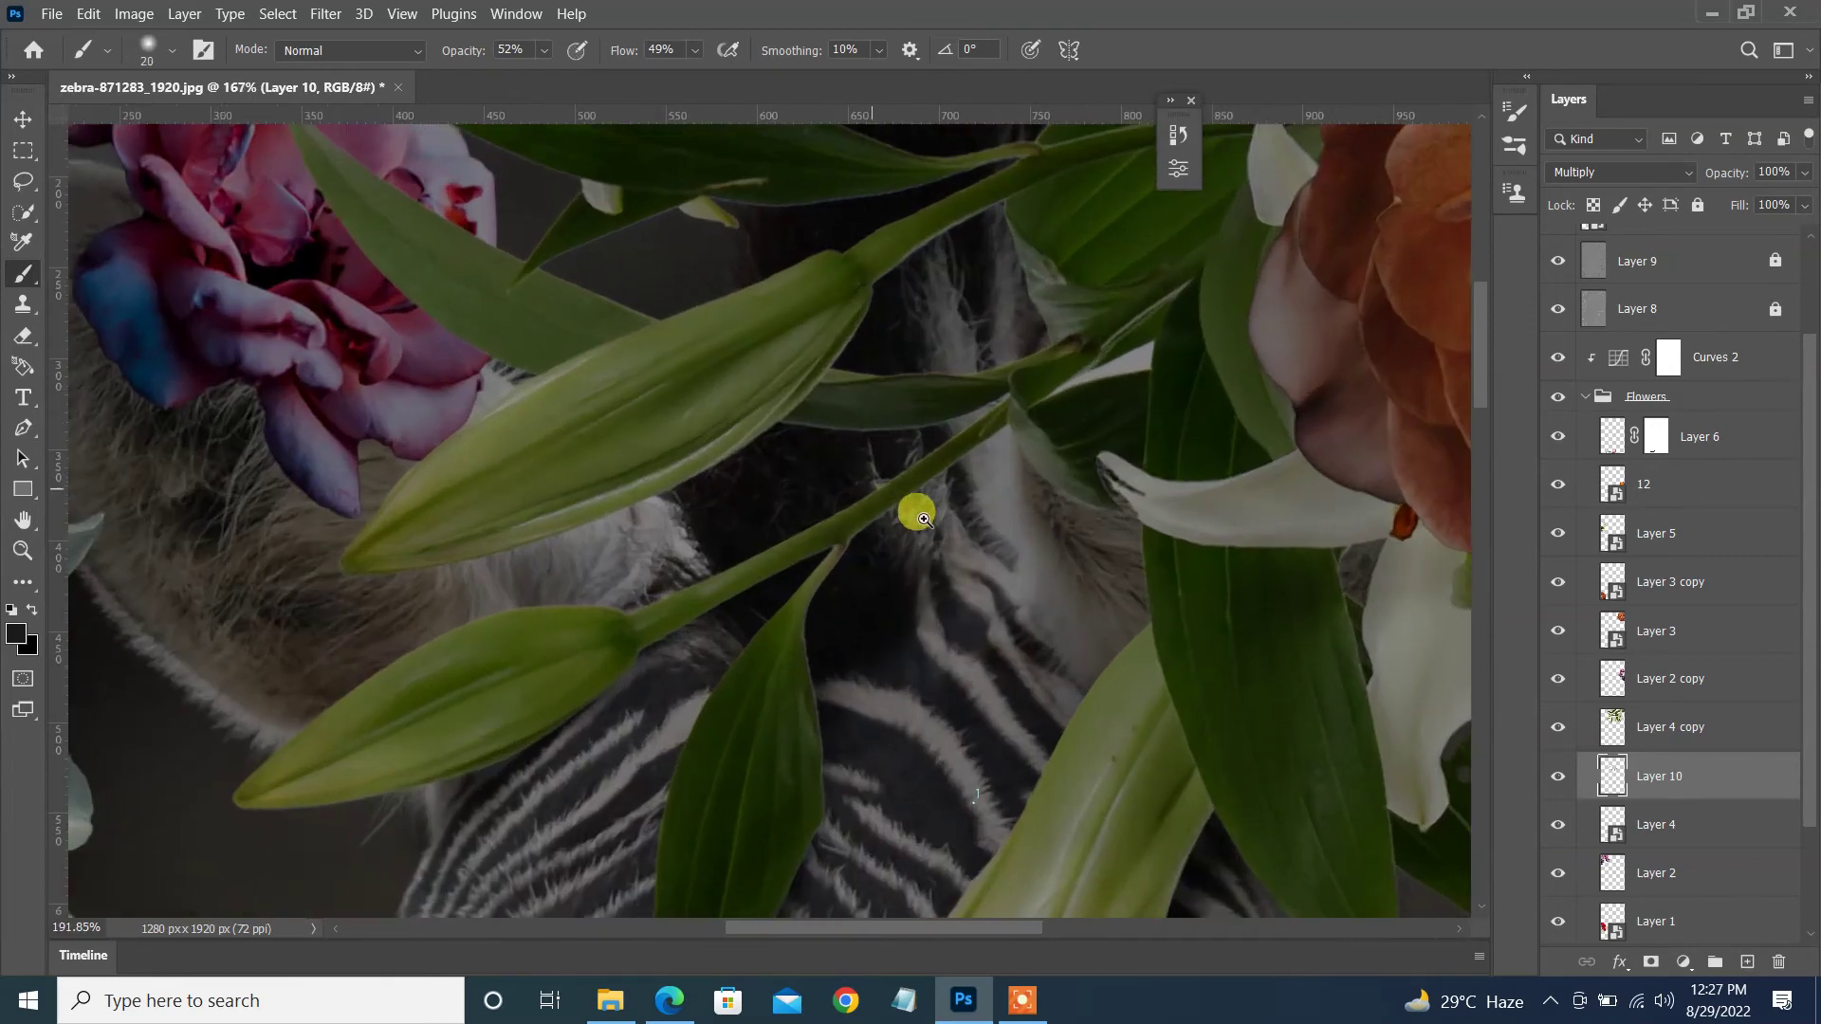
{"action": "key", "text": "bracketleft"}
{"action": "key", "text": "bracketleft"}
{"action": "key", "text": "bracketleft"}
{"action": "scroll", "coordinate": [1031, 396], "scroll_direction": "down", "scroll_amount": 2}
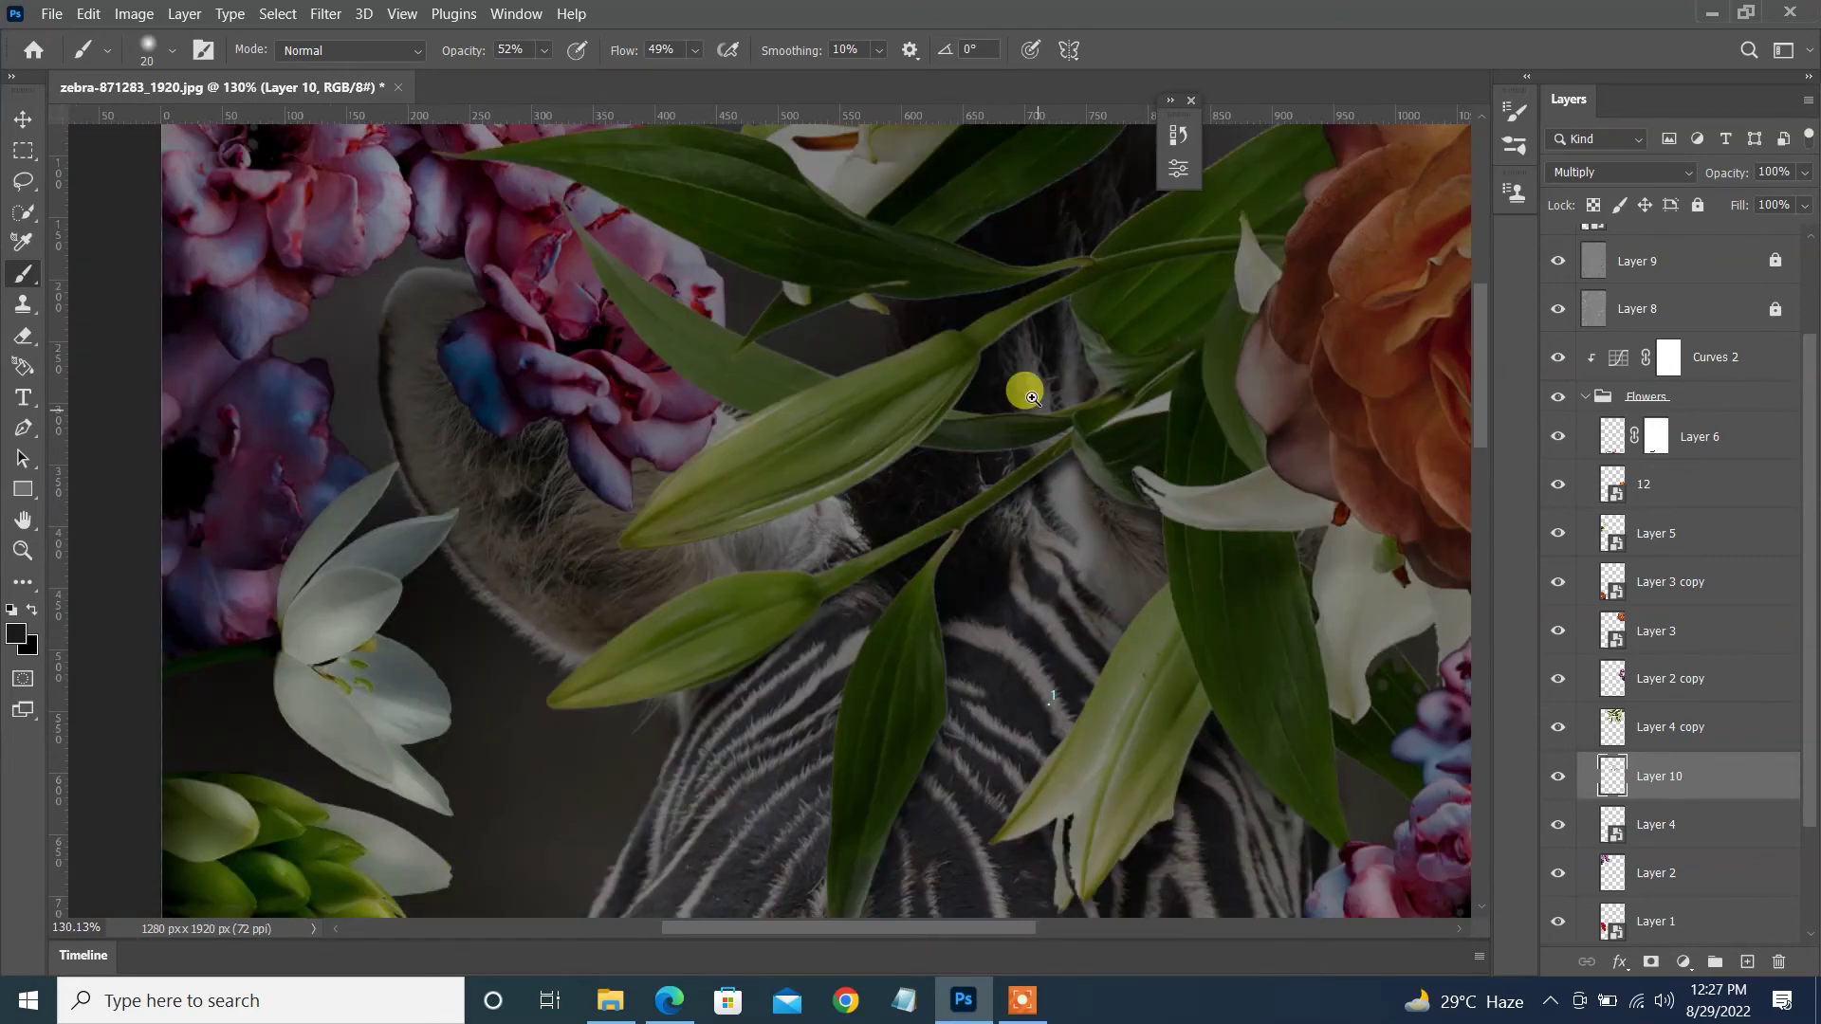
{"action": "scroll", "coordinate": [721, 512], "scroll_direction": "down", "scroll_amount": 2}
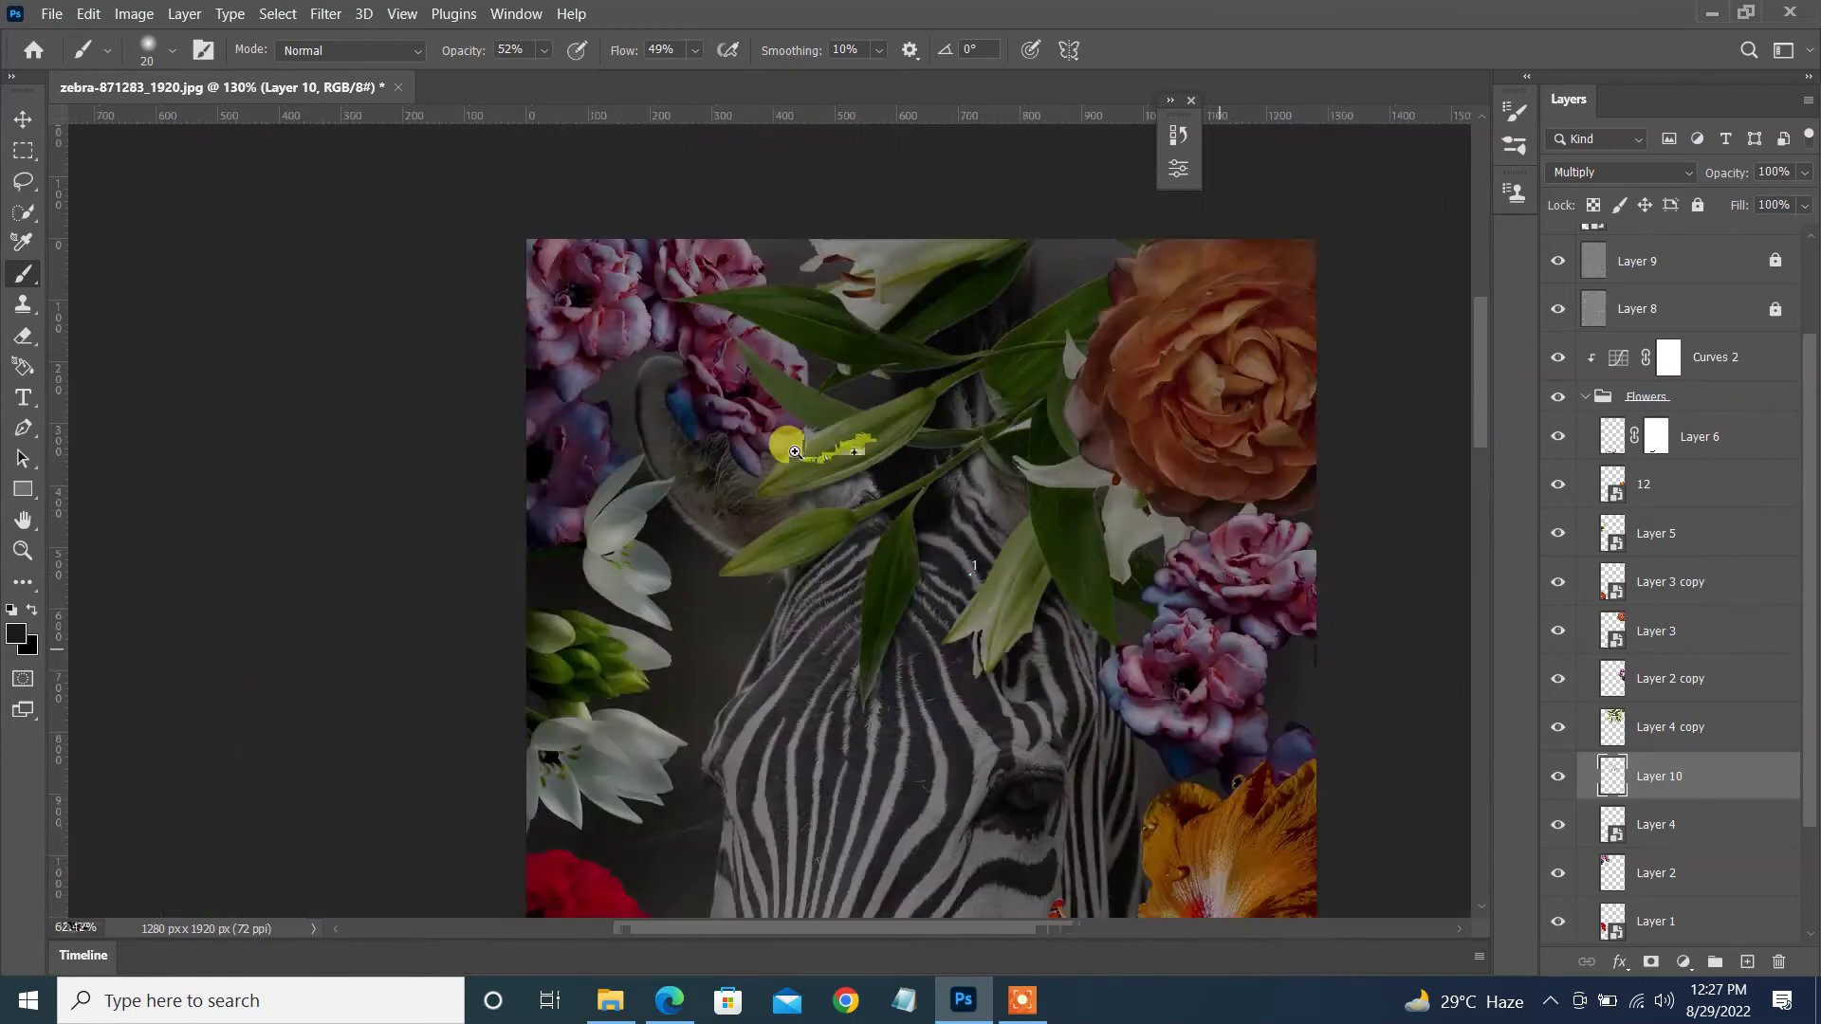
{"action": "scroll", "coordinate": [986, 354], "scroll_direction": "up", "scroll_amount": 3}
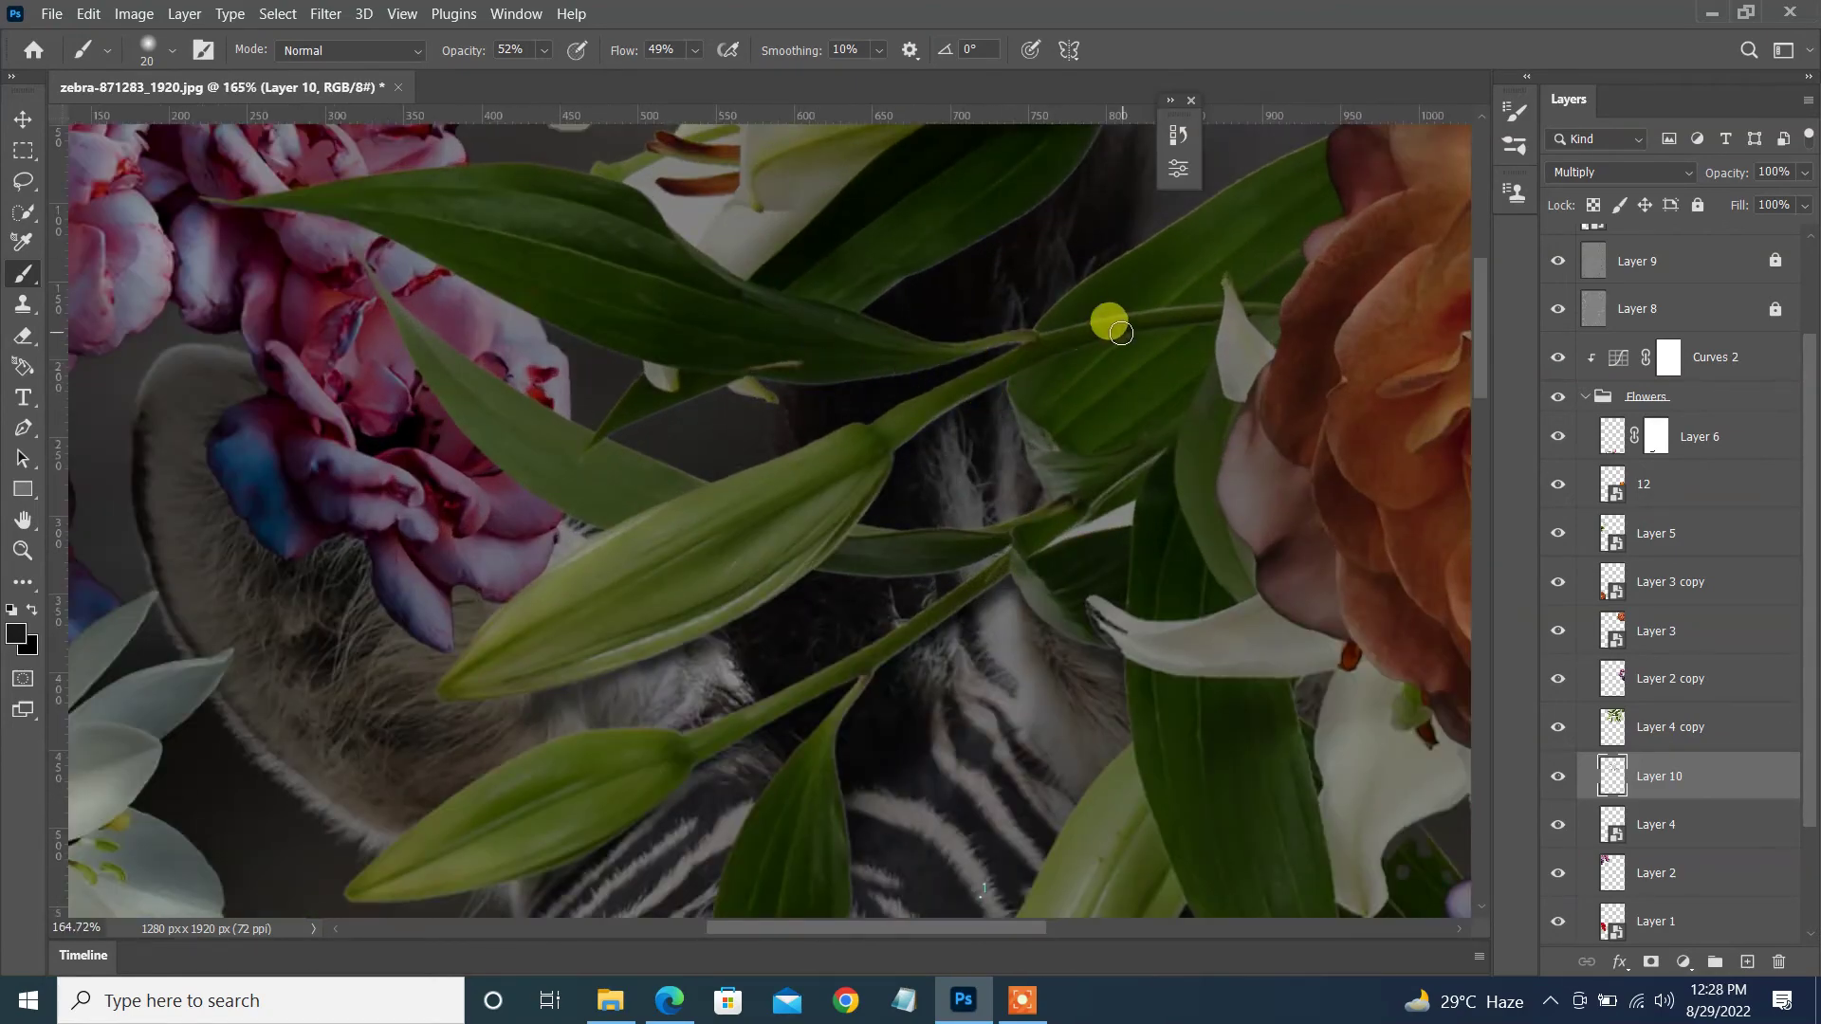
{"action": "scroll", "coordinate": [1037, 231], "scroll_direction": "down", "scroll_amount": 2}
{"action": "scroll", "coordinate": [943, 272], "scroll_direction": "down", "scroll_amount": 2}
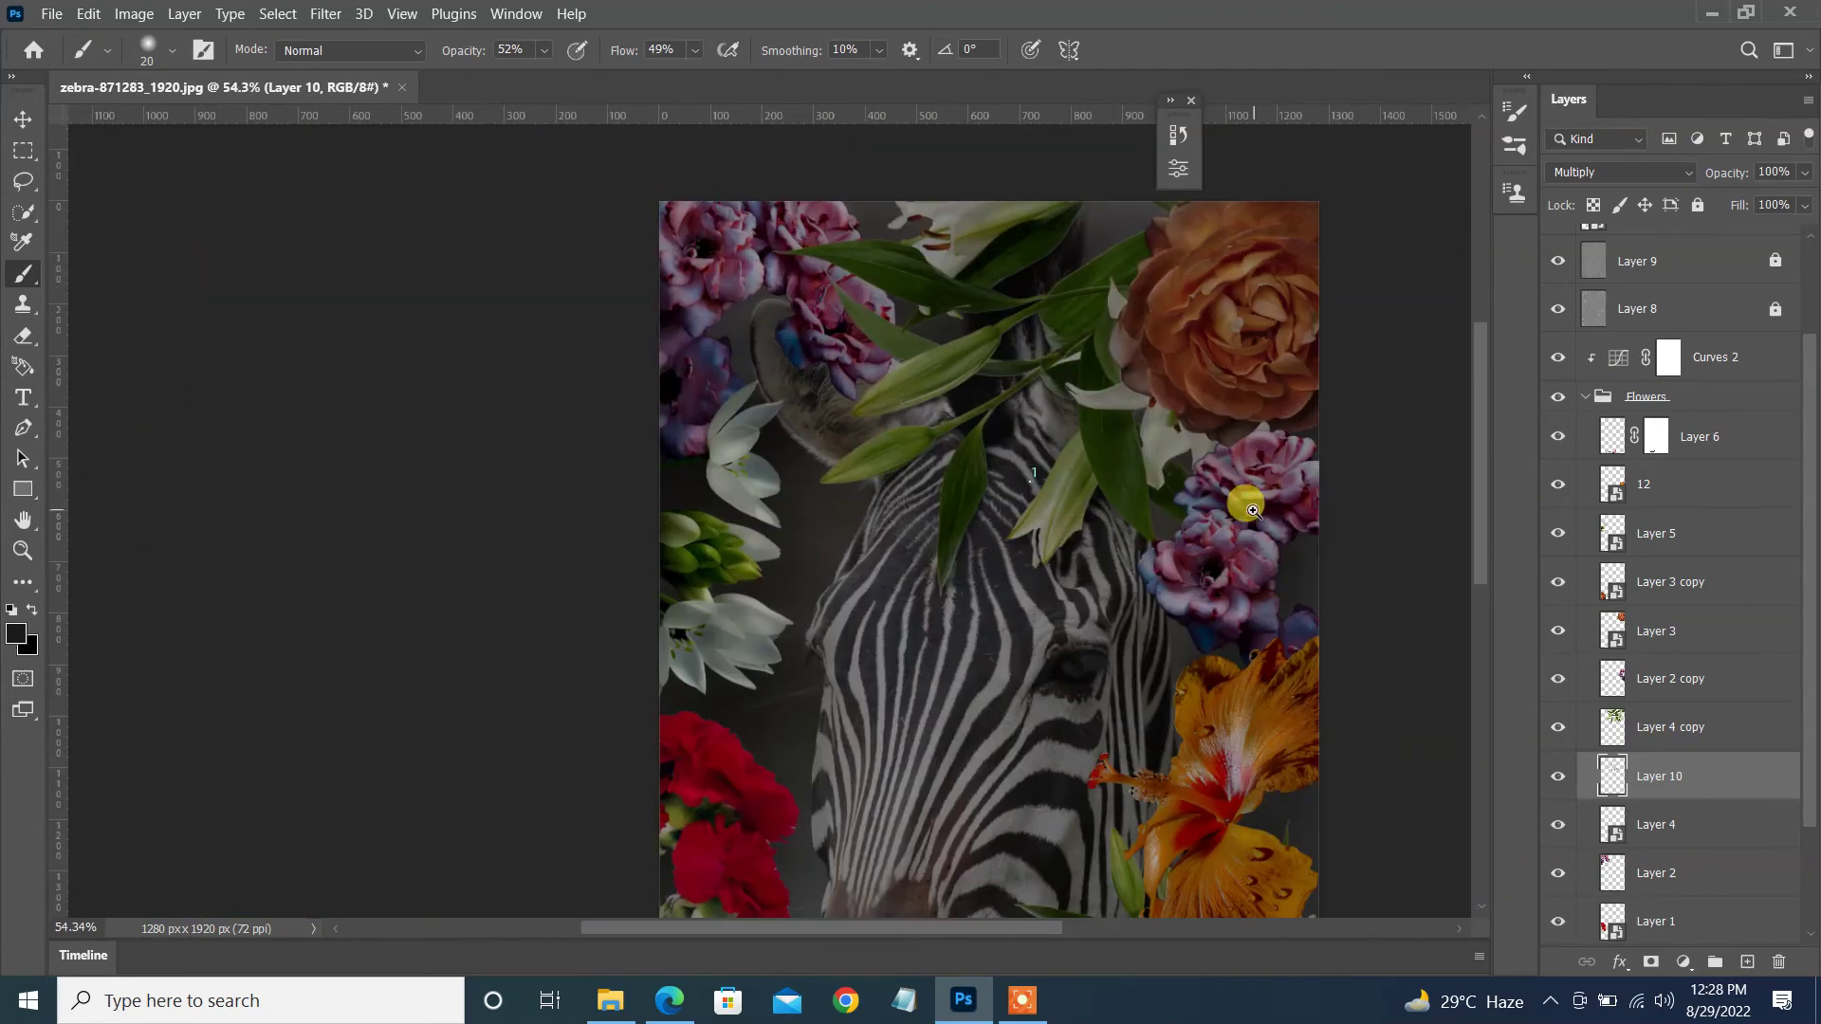
{"action": "scroll", "coordinate": [1086, 529], "scroll_direction": "up", "scroll_amount": 5}
{"action": "scroll", "coordinate": [1090, 546], "scroll_direction": "down", "scroll_amount": 4}
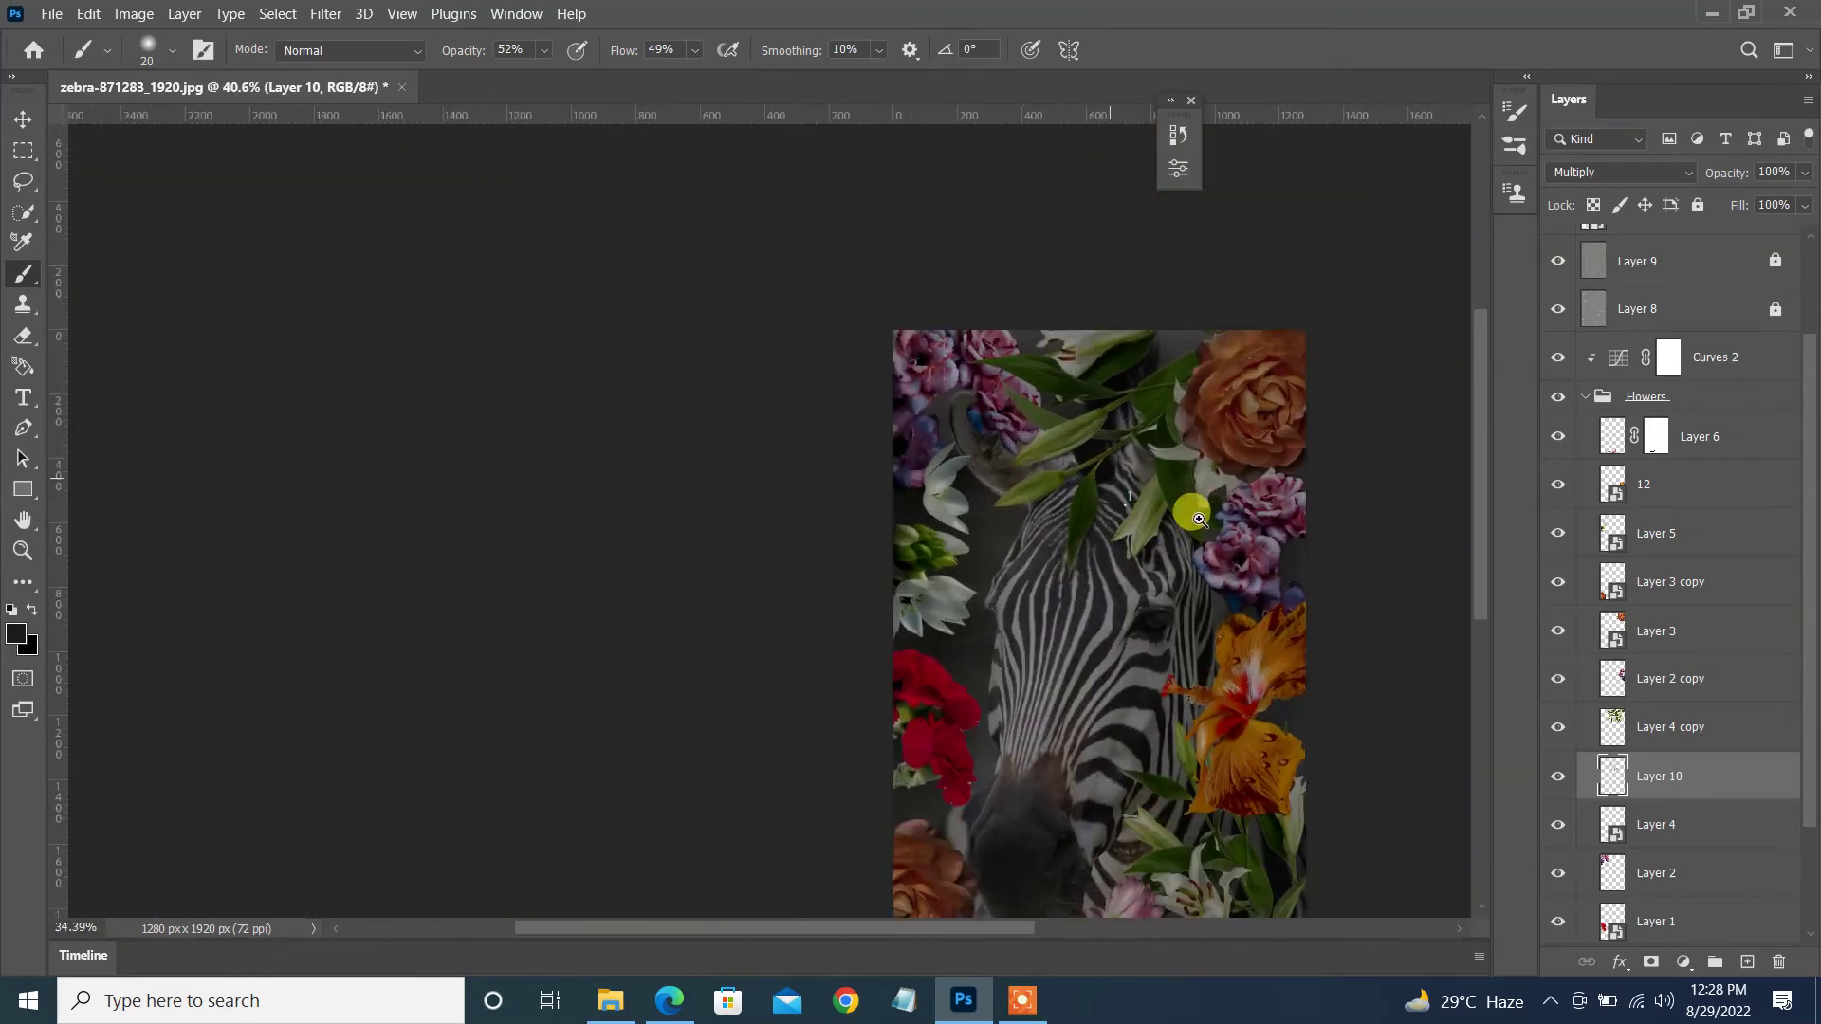
{"action": "scroll", "coordinate": [1041, 394], "scroll_direction": "up", "scroll_amount": 4}
- Add a Multiply layer above the top-left pink flowers and paint a #1d1b19 shadow
{"action": "key", "text": "v"}
{"action": "left_click", "coordinate": [1041, 393]}
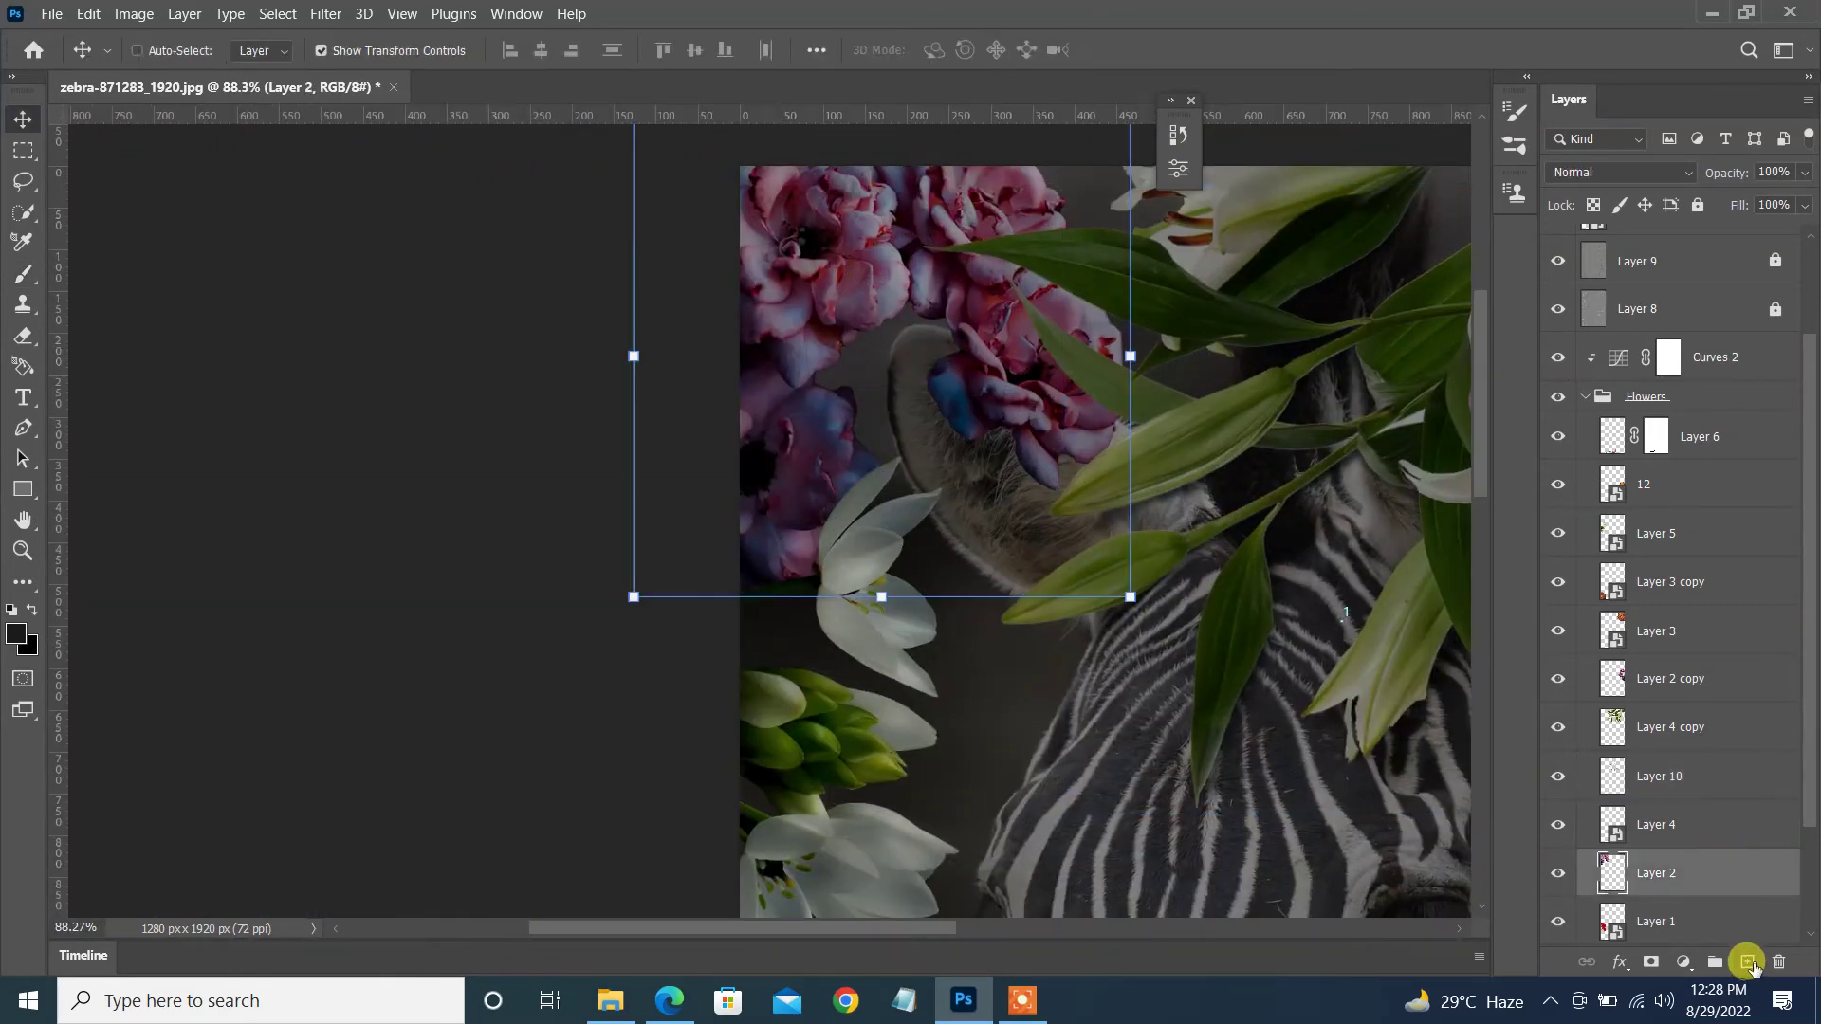
{"action": "left_click", "coordinate": [1748, 962]}
{"action": "key", "text": "b"}
{"action": "scroll", "coordinate": [896, 455], "scroll_direction": "up", "scroll_amount": 3}
{"action": "left_click", "coordinate": [16, 636]}
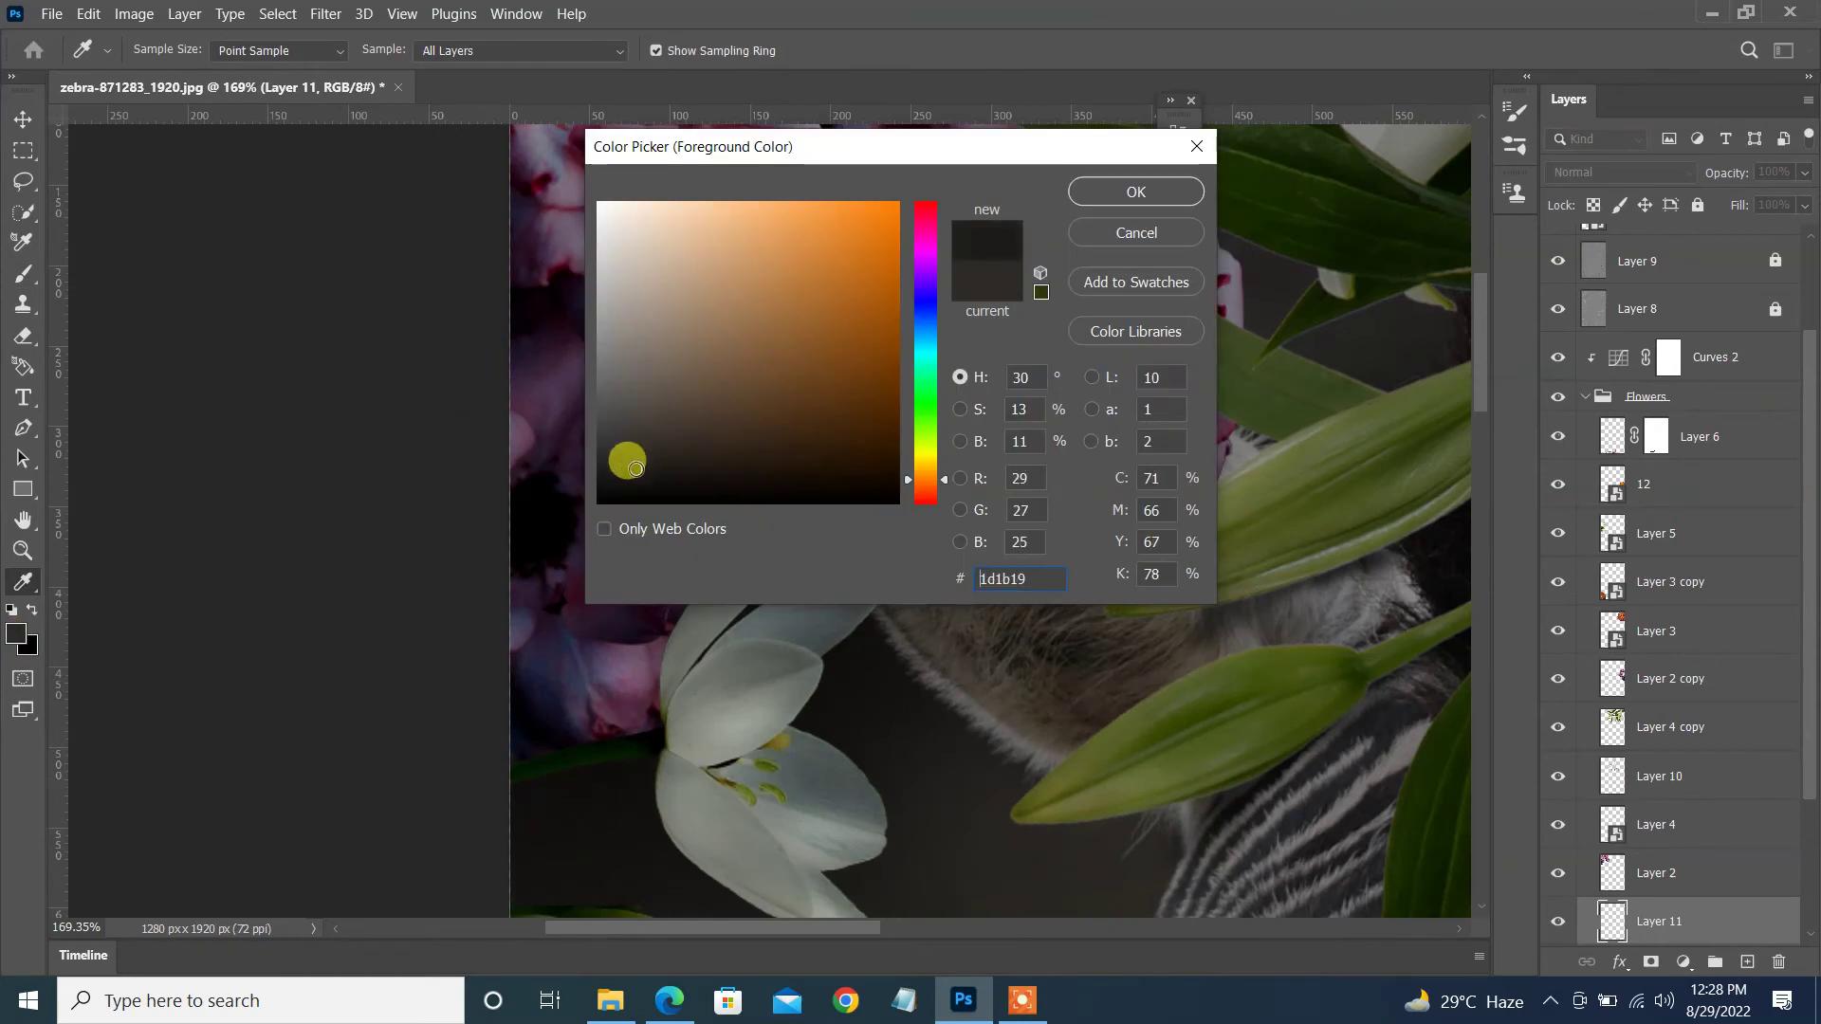
{"action": "left_click", "coordinate": [1144, 188]}
{"action": "left_click", "coordinate": [1622, 172]}
{"action": "left_click", "coordinate": [1579, 234]}
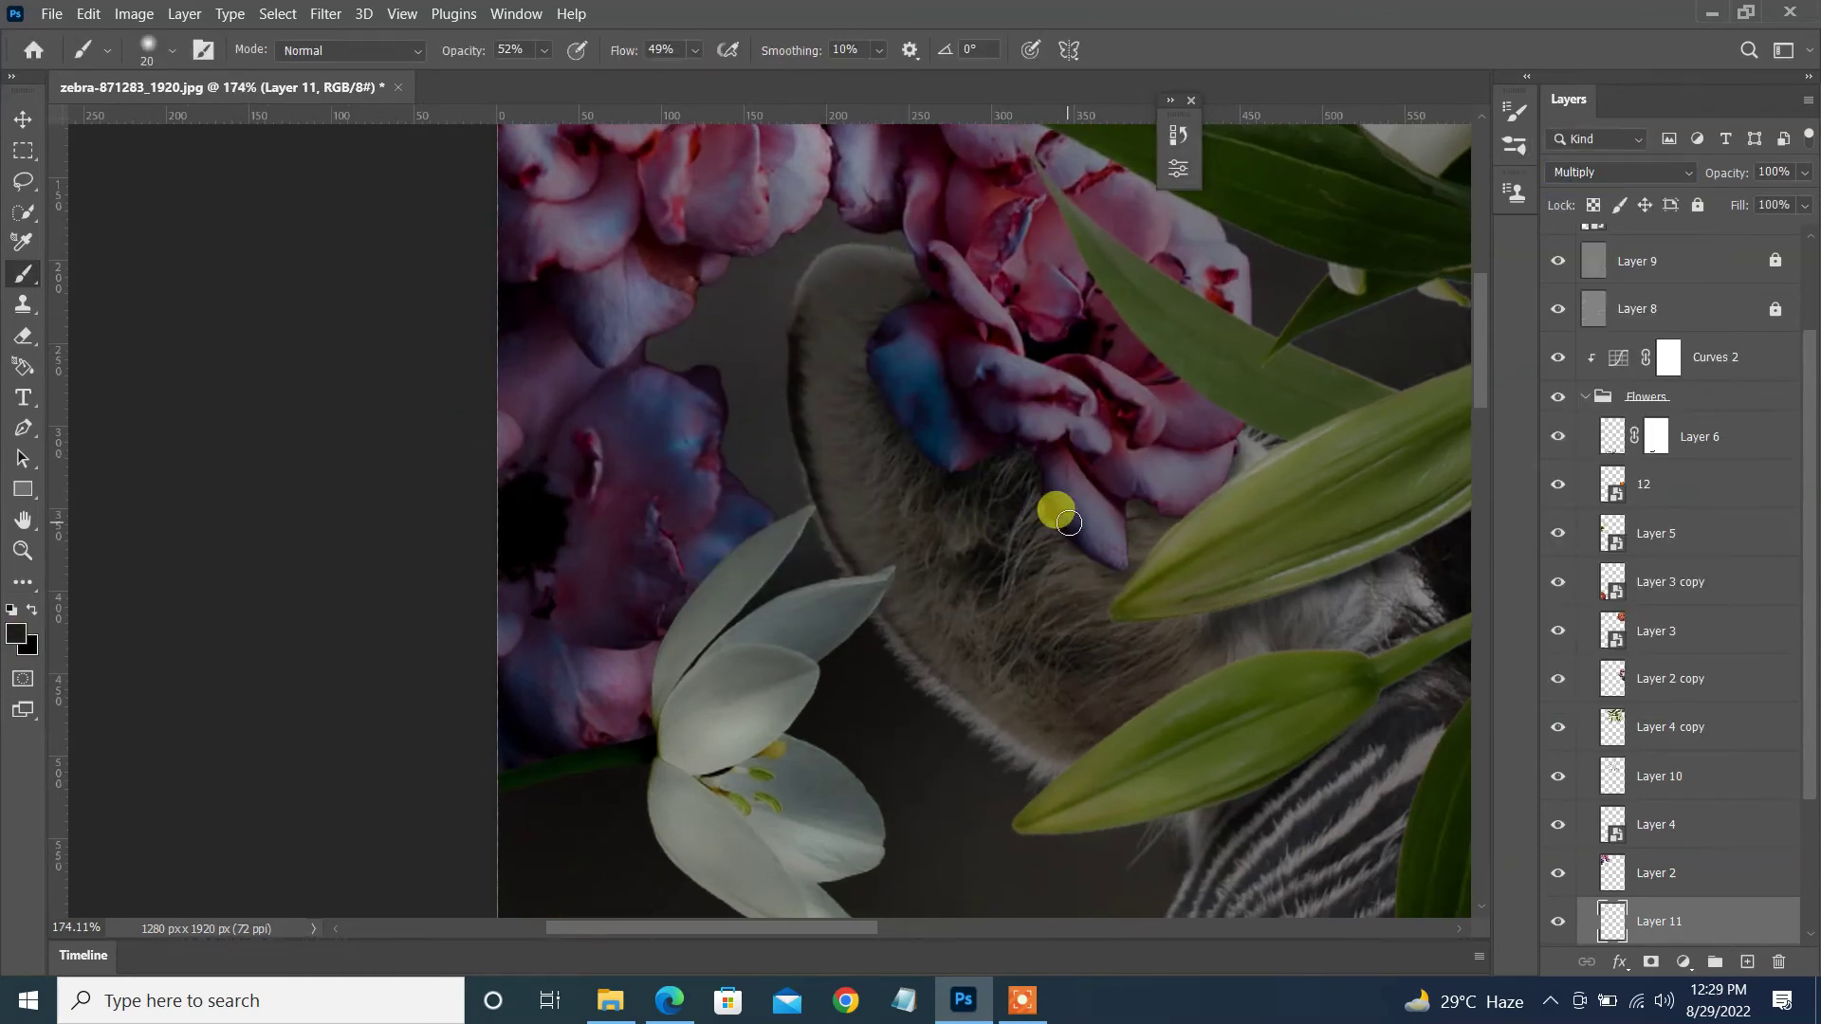
{"action": "scroll", "coordinate": [1069, 523], "scroll_direction": "down", "scroll_amount": 5}
{"action": "left_click_drag", "start_coordinate": [1482, 542], "coordinate": [1476, 586]}
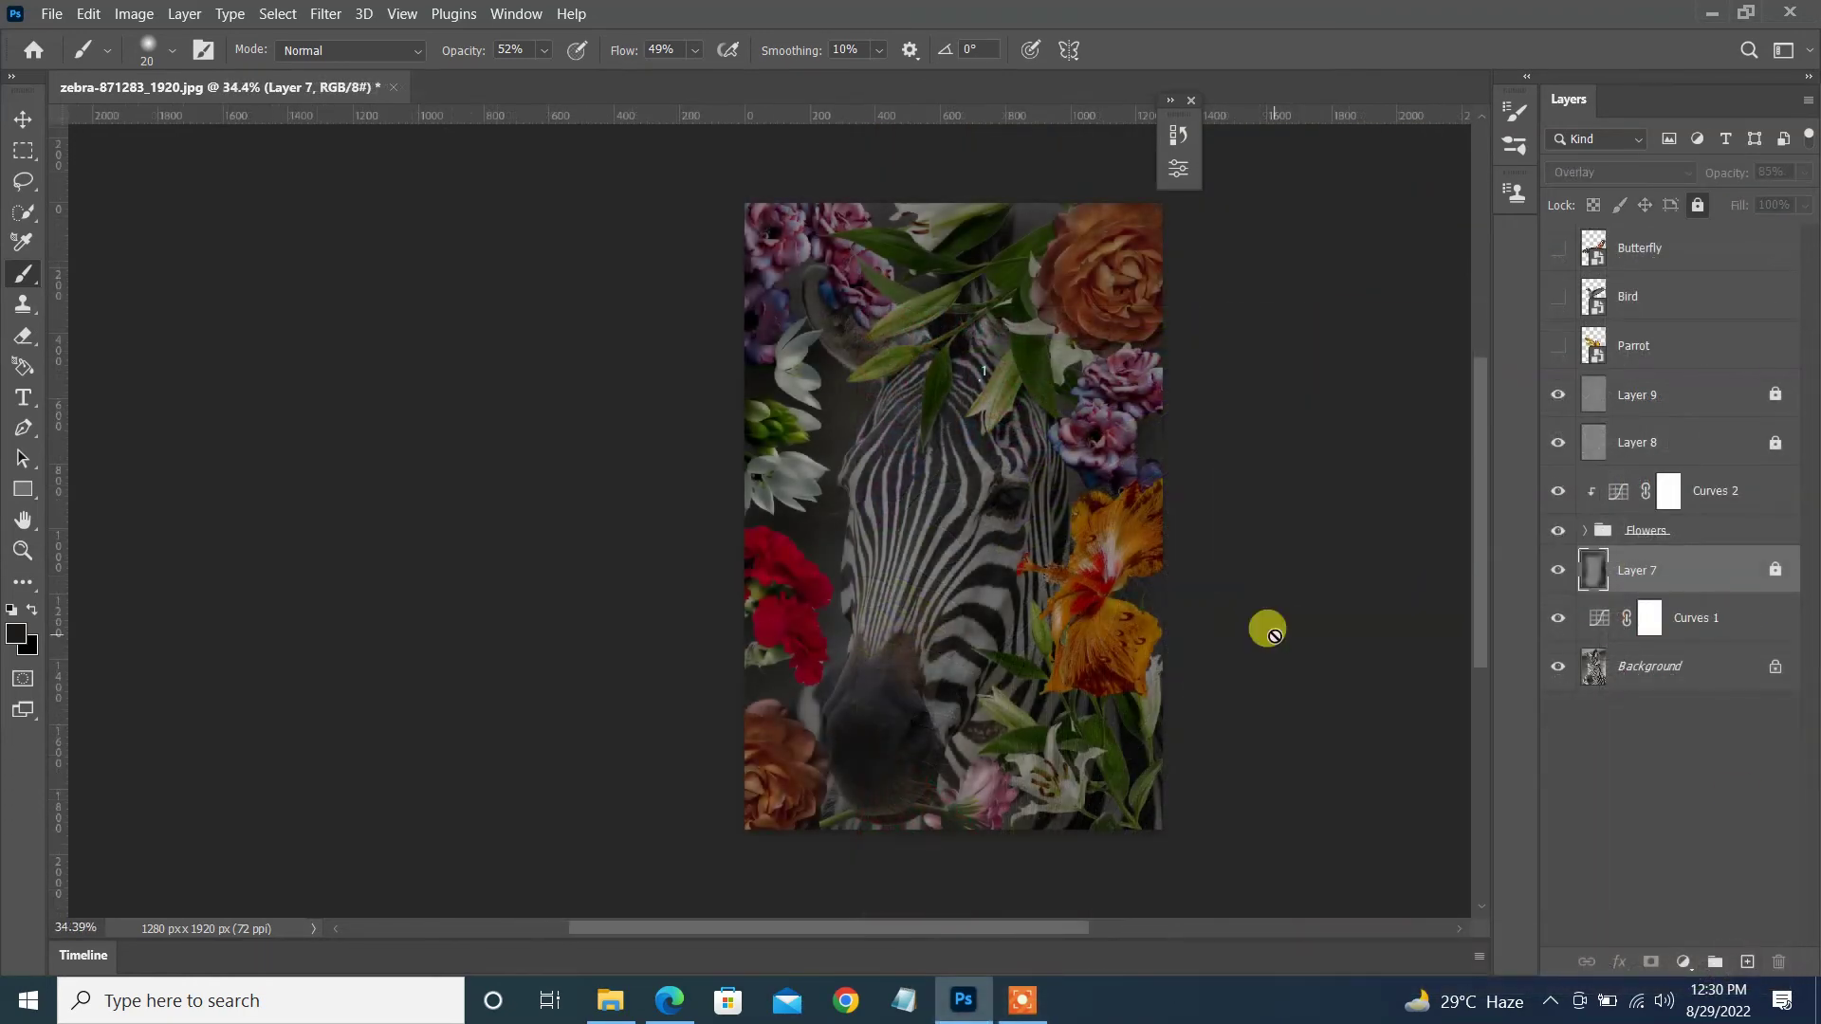
- Burn the shadows around the zebra's muzzle on Layer 7 (Shadows, 9%)
{"action": "left_click", "coordinate": [22, 512]}
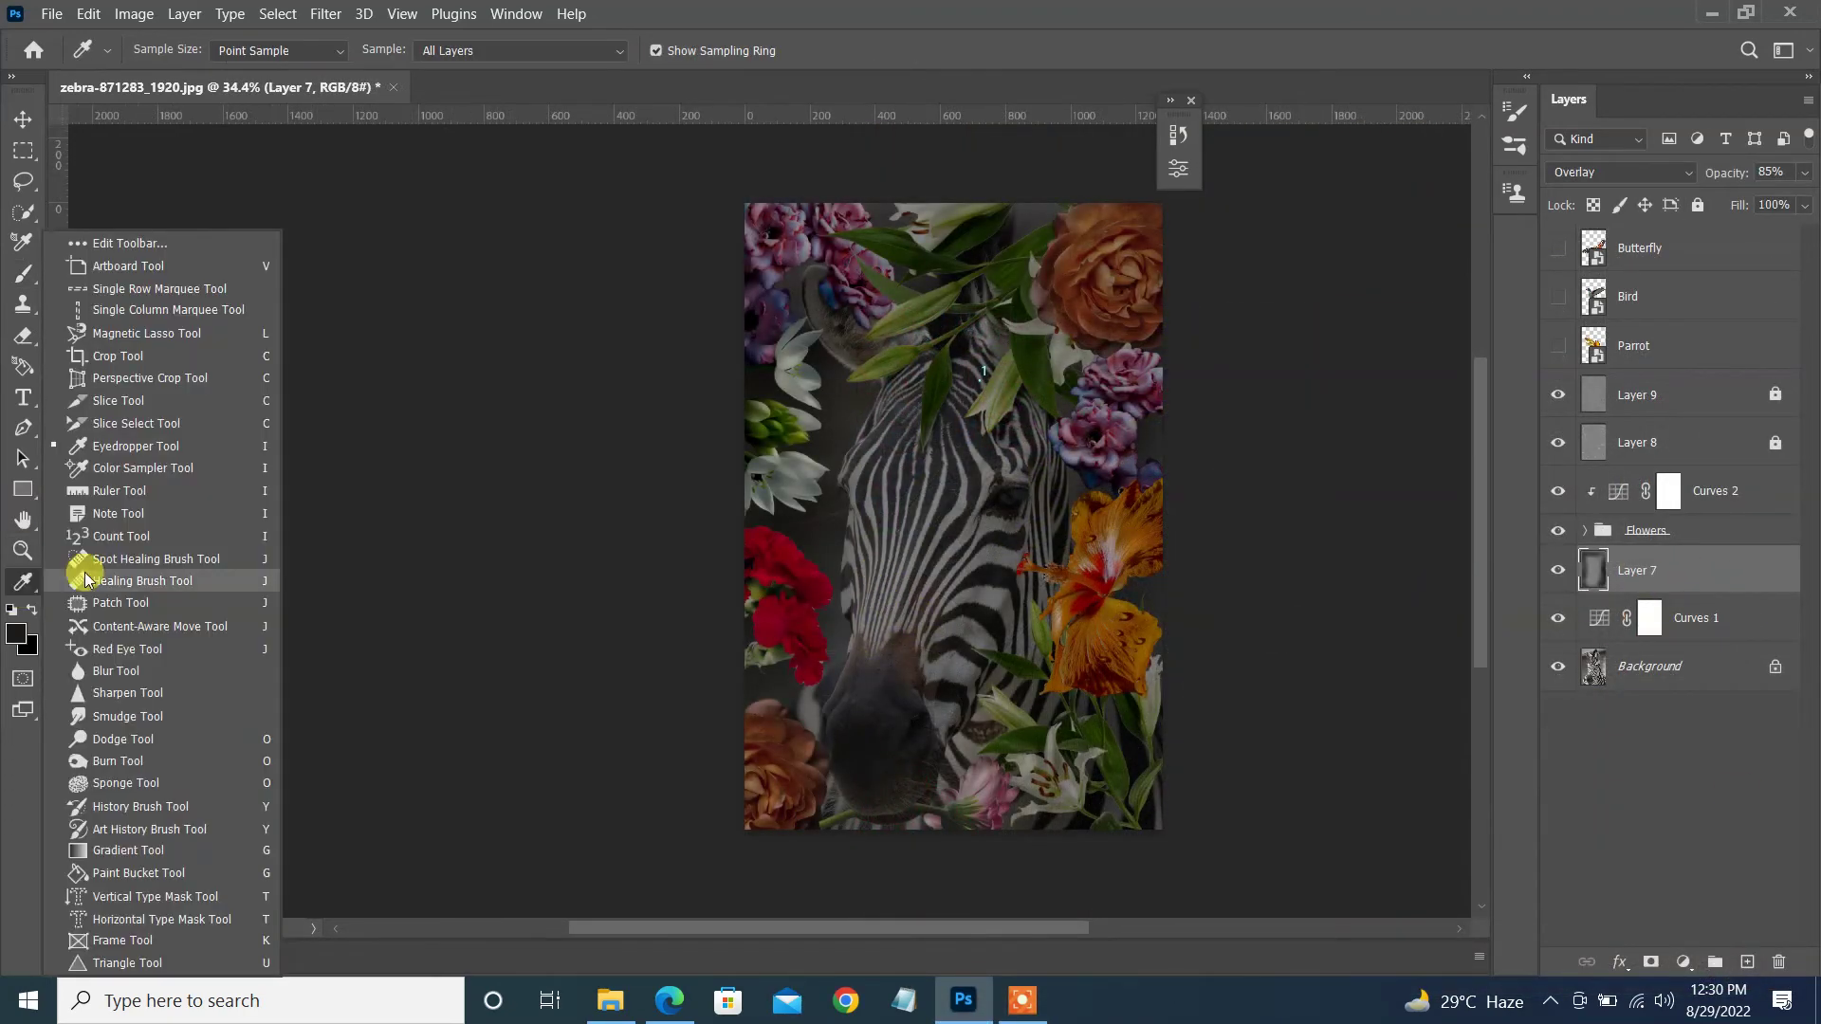
{"action": "left_click", "coordinate": [130, 757]}
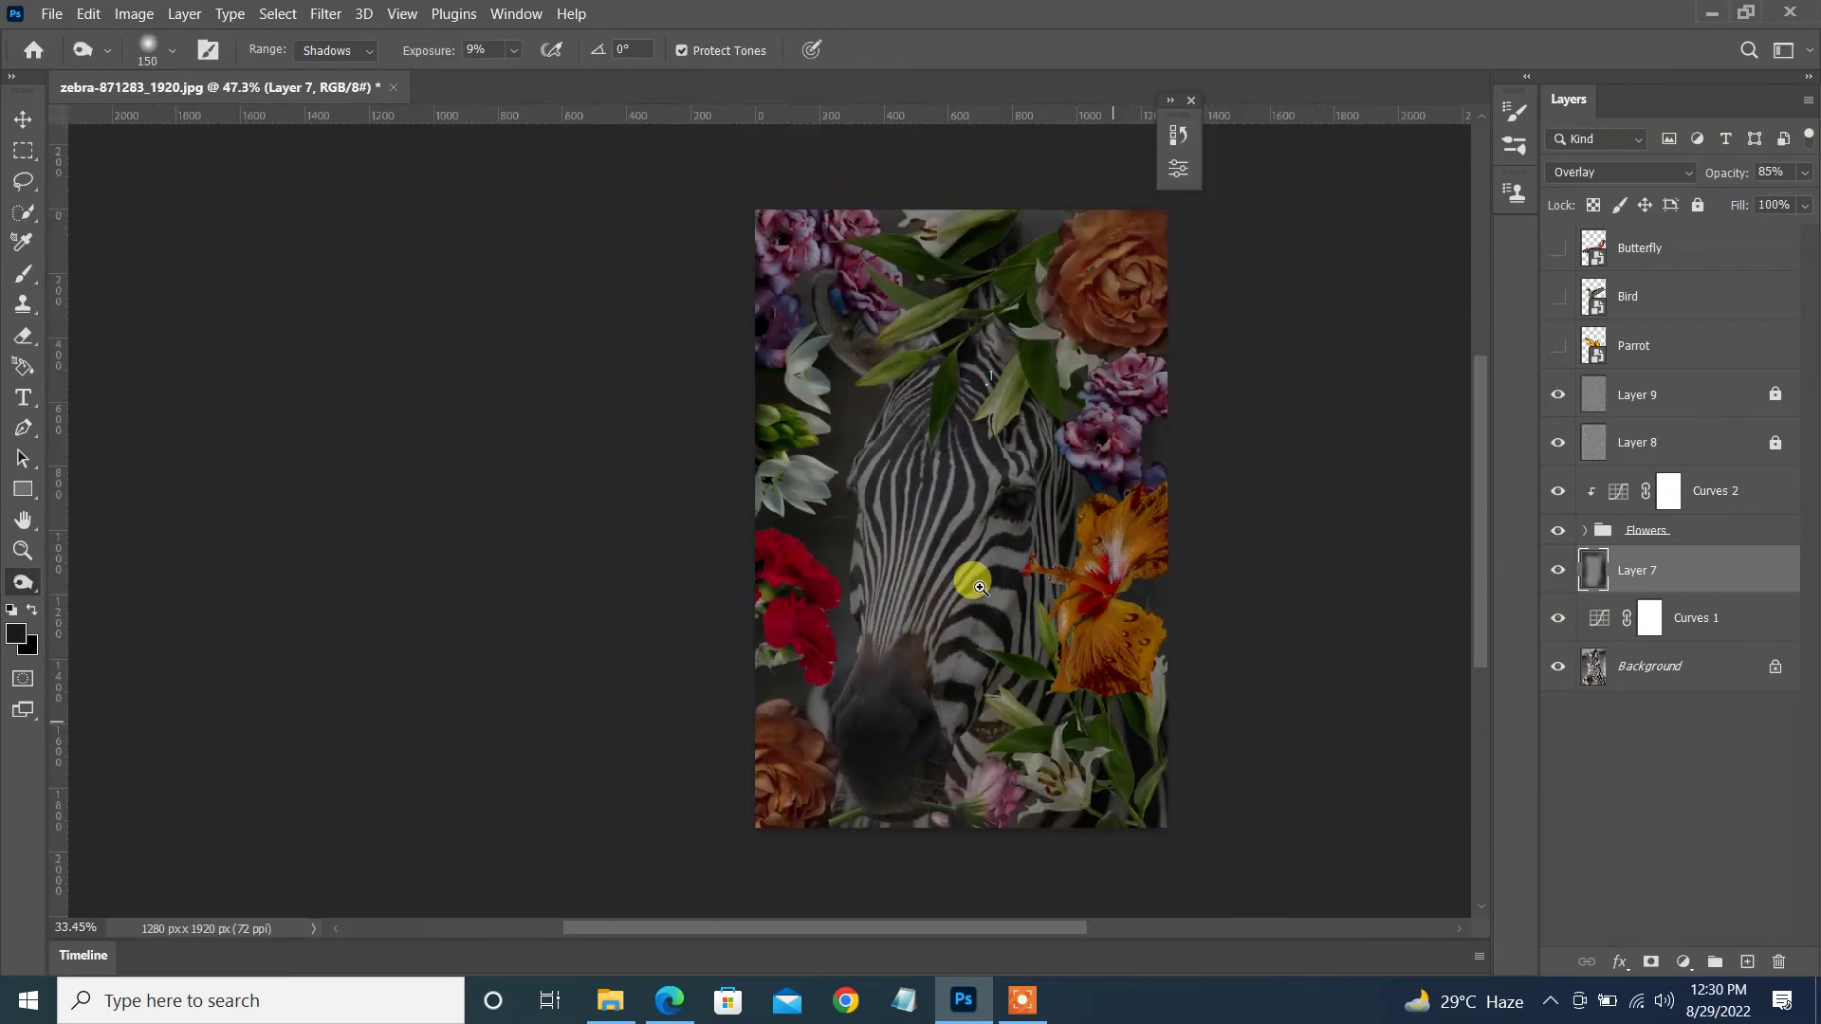
{"action": "left_click_drag", "start_coordinate": [941, 519], "coordinate": [1006, 679]}
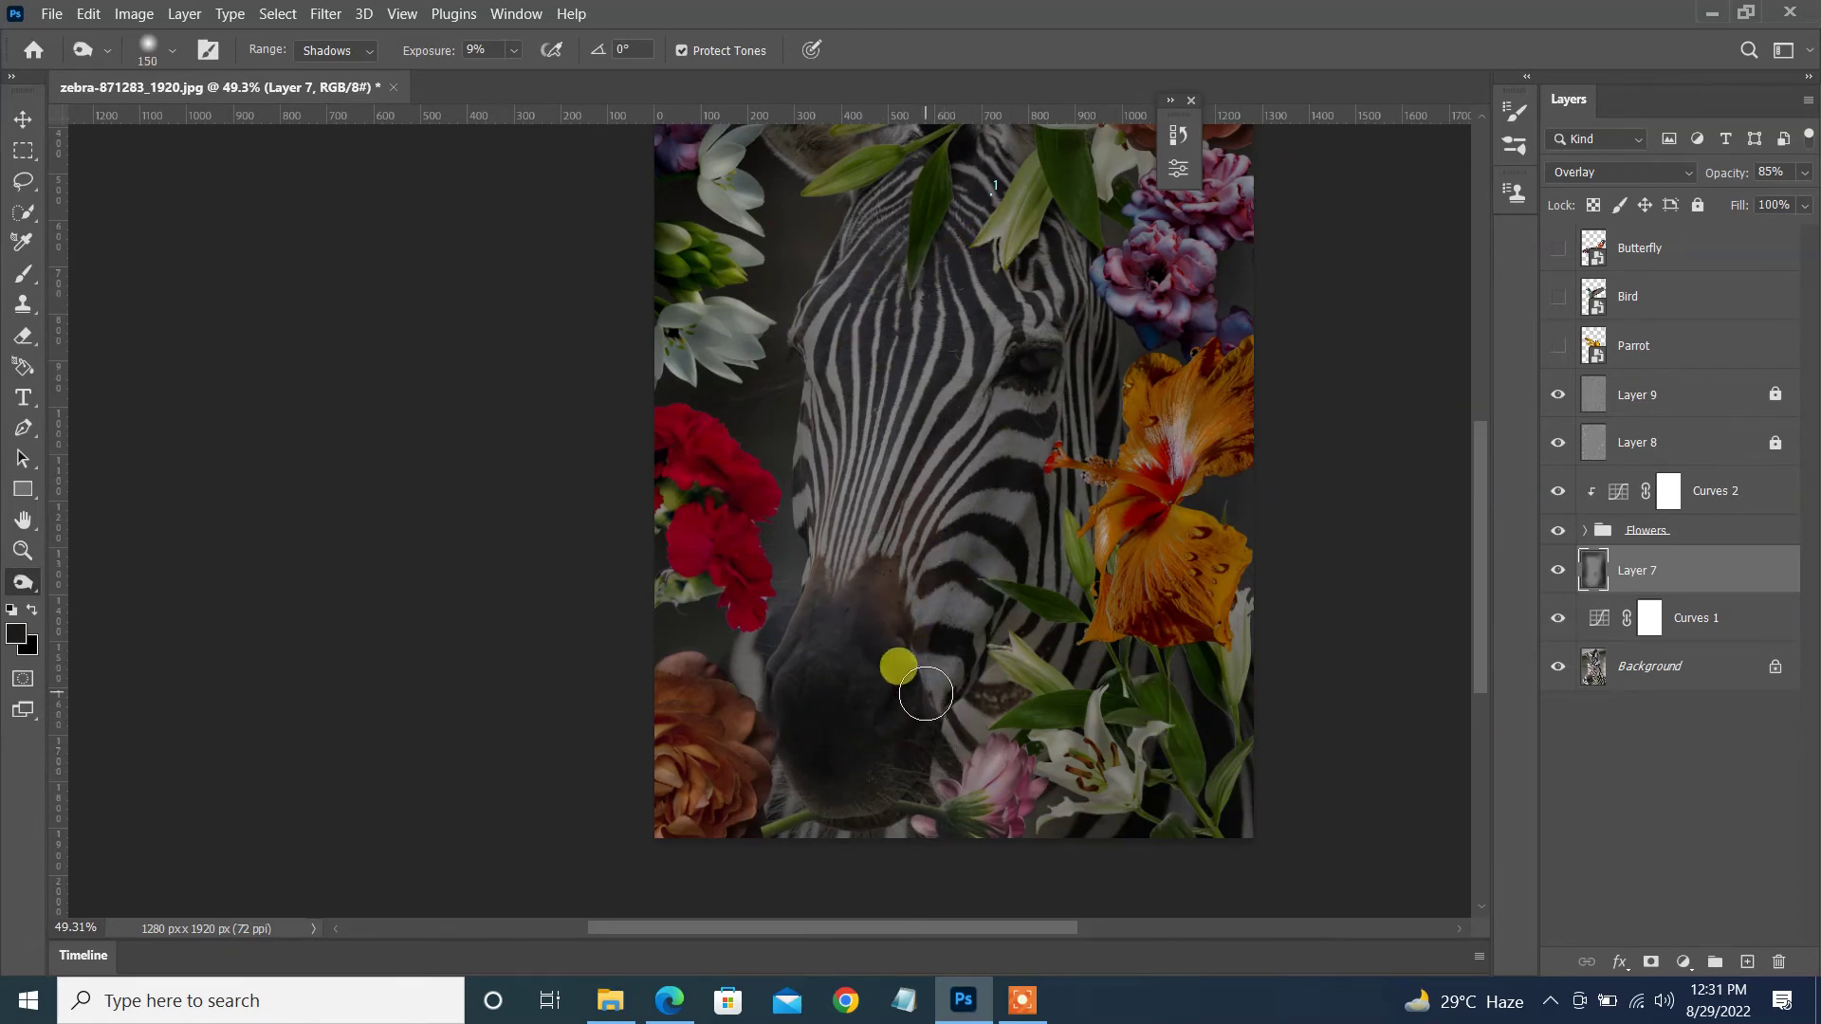
- Add Layer 12 filled with neutral grey and set to Overlay blending
{"action": "left_click", "coordinate": [1746, 961]}
{"action": "left_click", "coordinate": [88, 13]}
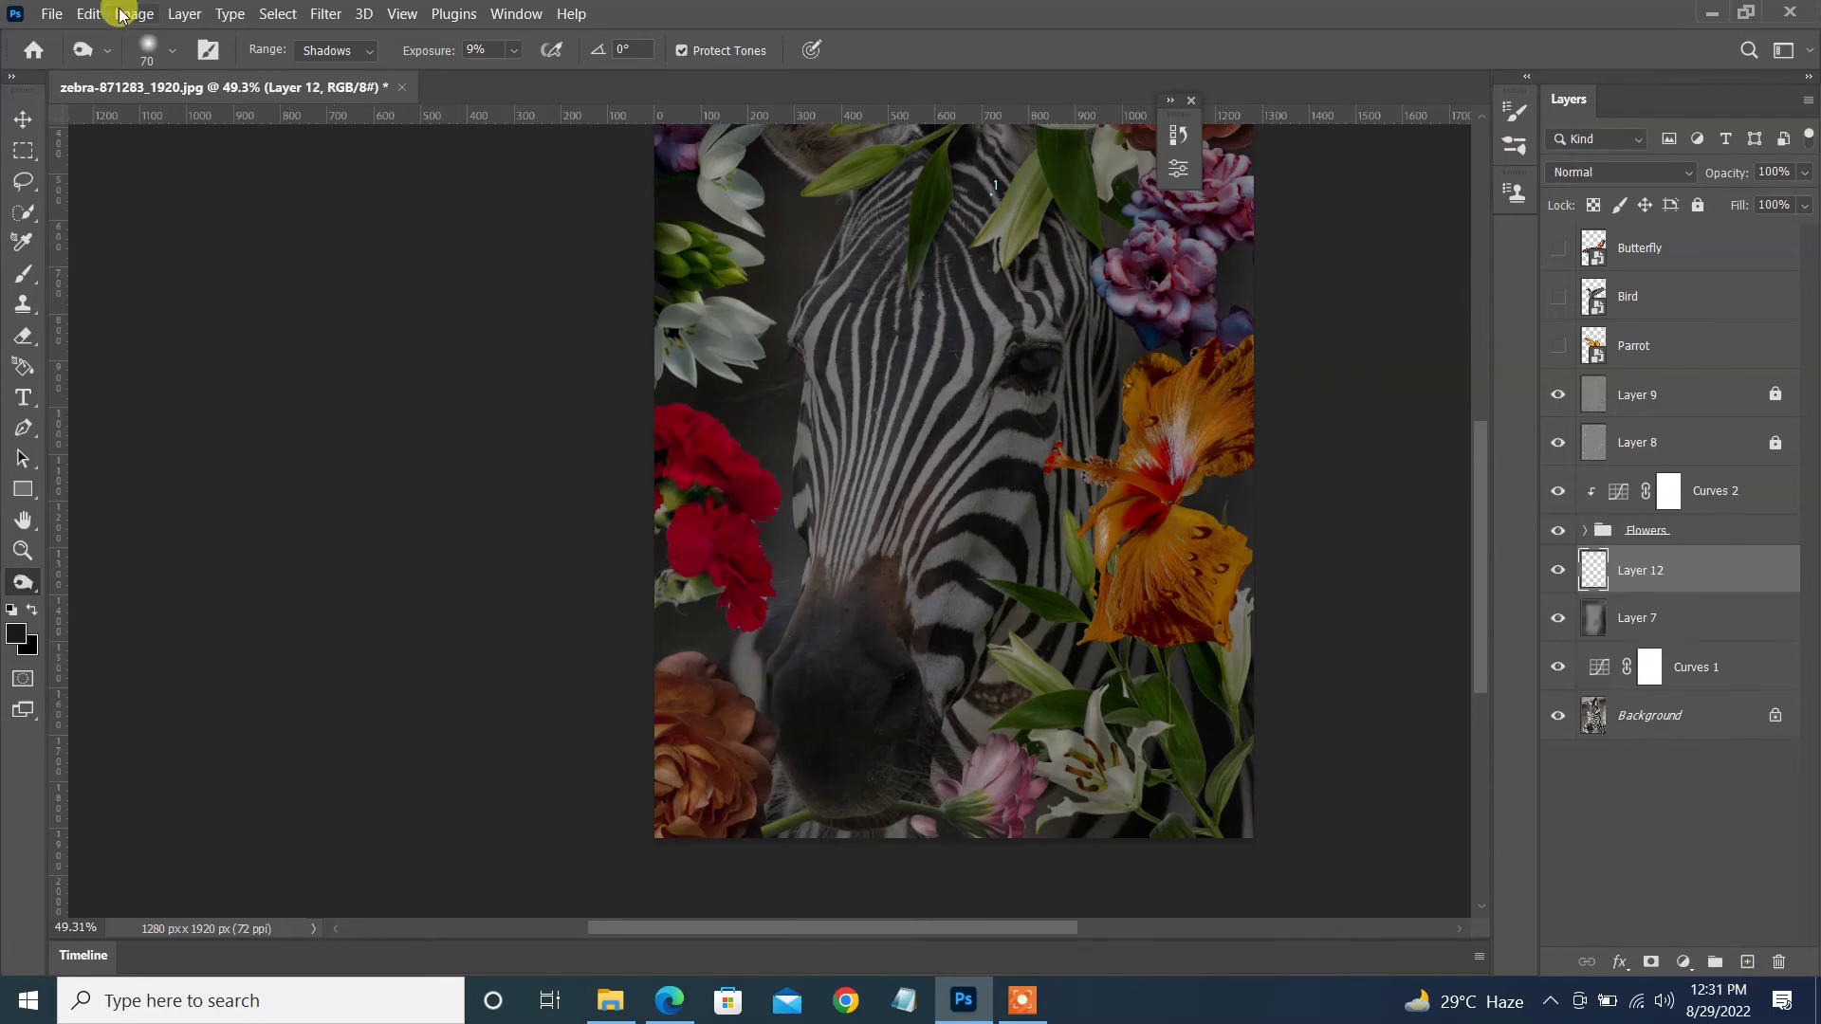
{"action": "left_click", "coordinate": [276, 357]}
{"action": "left_click", "coordinate": [1622, 171]}
- Dodge the stripes across the zebra's face with a smaller brush (Midtones, 14%)
{"action": "right_click", "coordinate": [23, 581]}
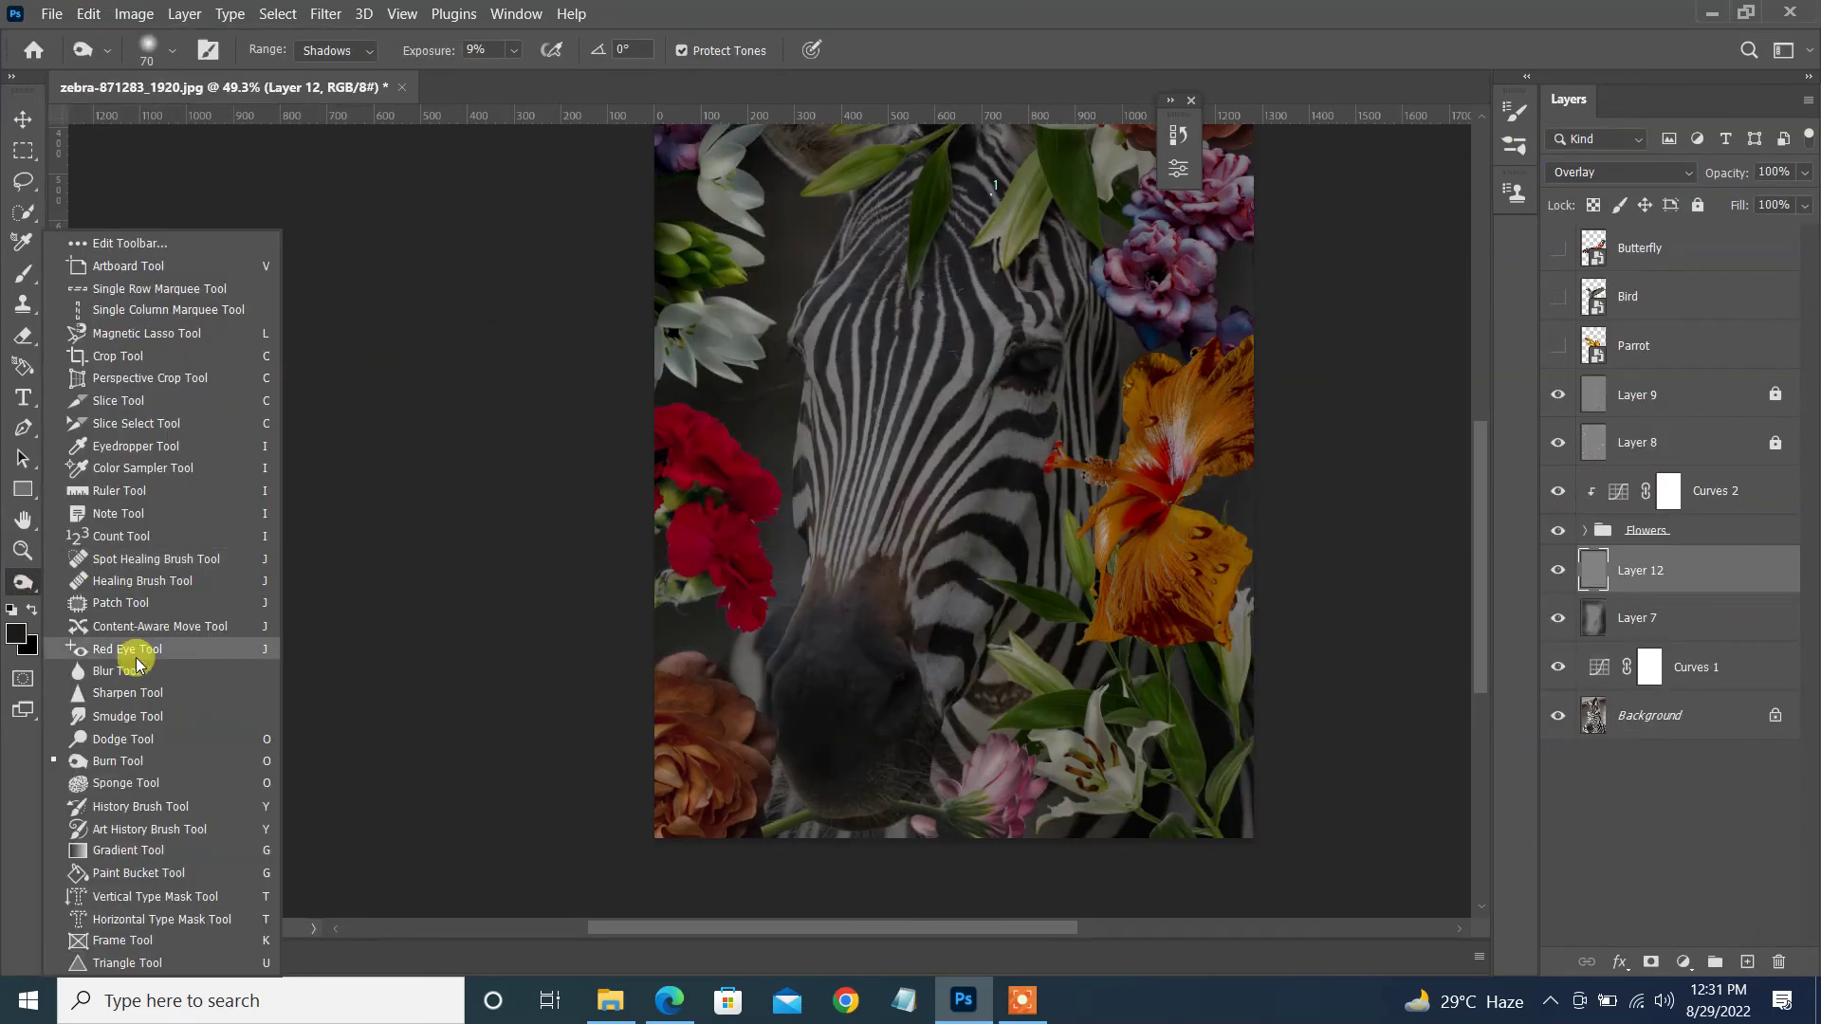
{"action": "left_click", "coordinate": [133, 650]}
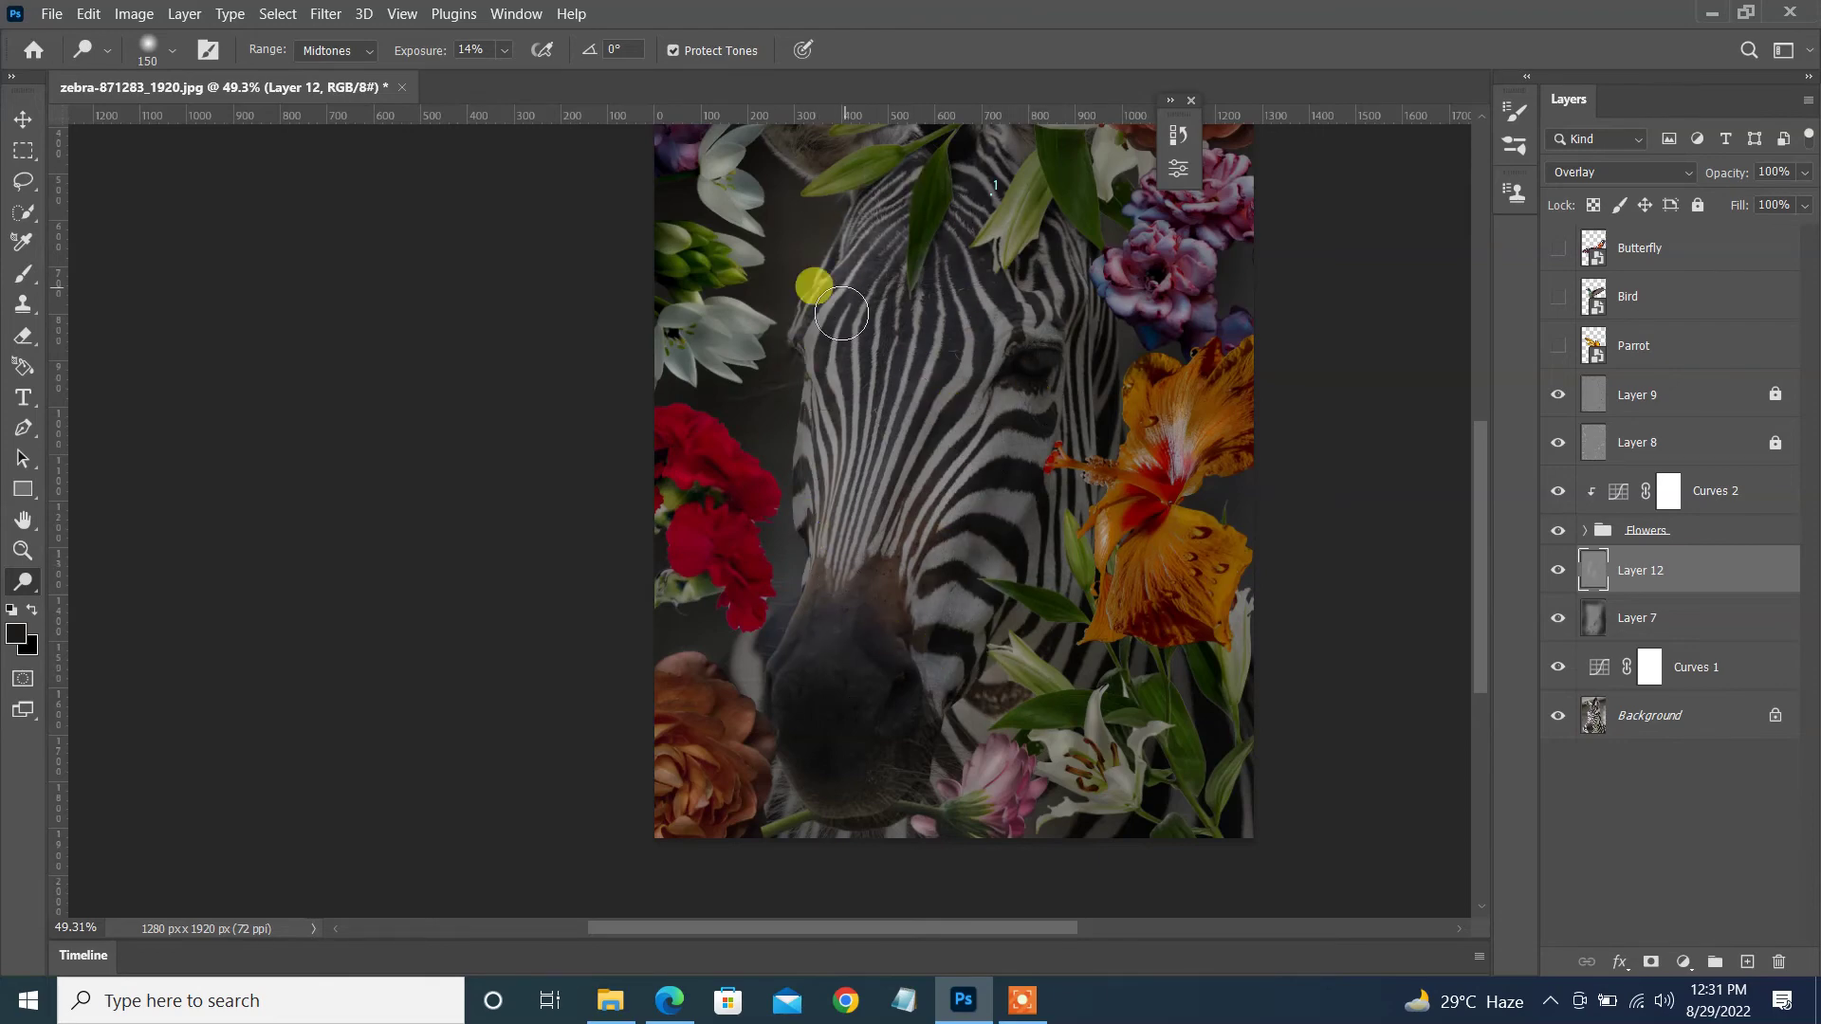
{"action": "key", "text": "bracketleft"}
{"action": "key", "text": "bracketleft"}
{"action": "key", "text": "bracketleft"}
{"action": "scroll", "coordinate": [892, 556], "scroll_direction": "up", "scroll_amount": 1}
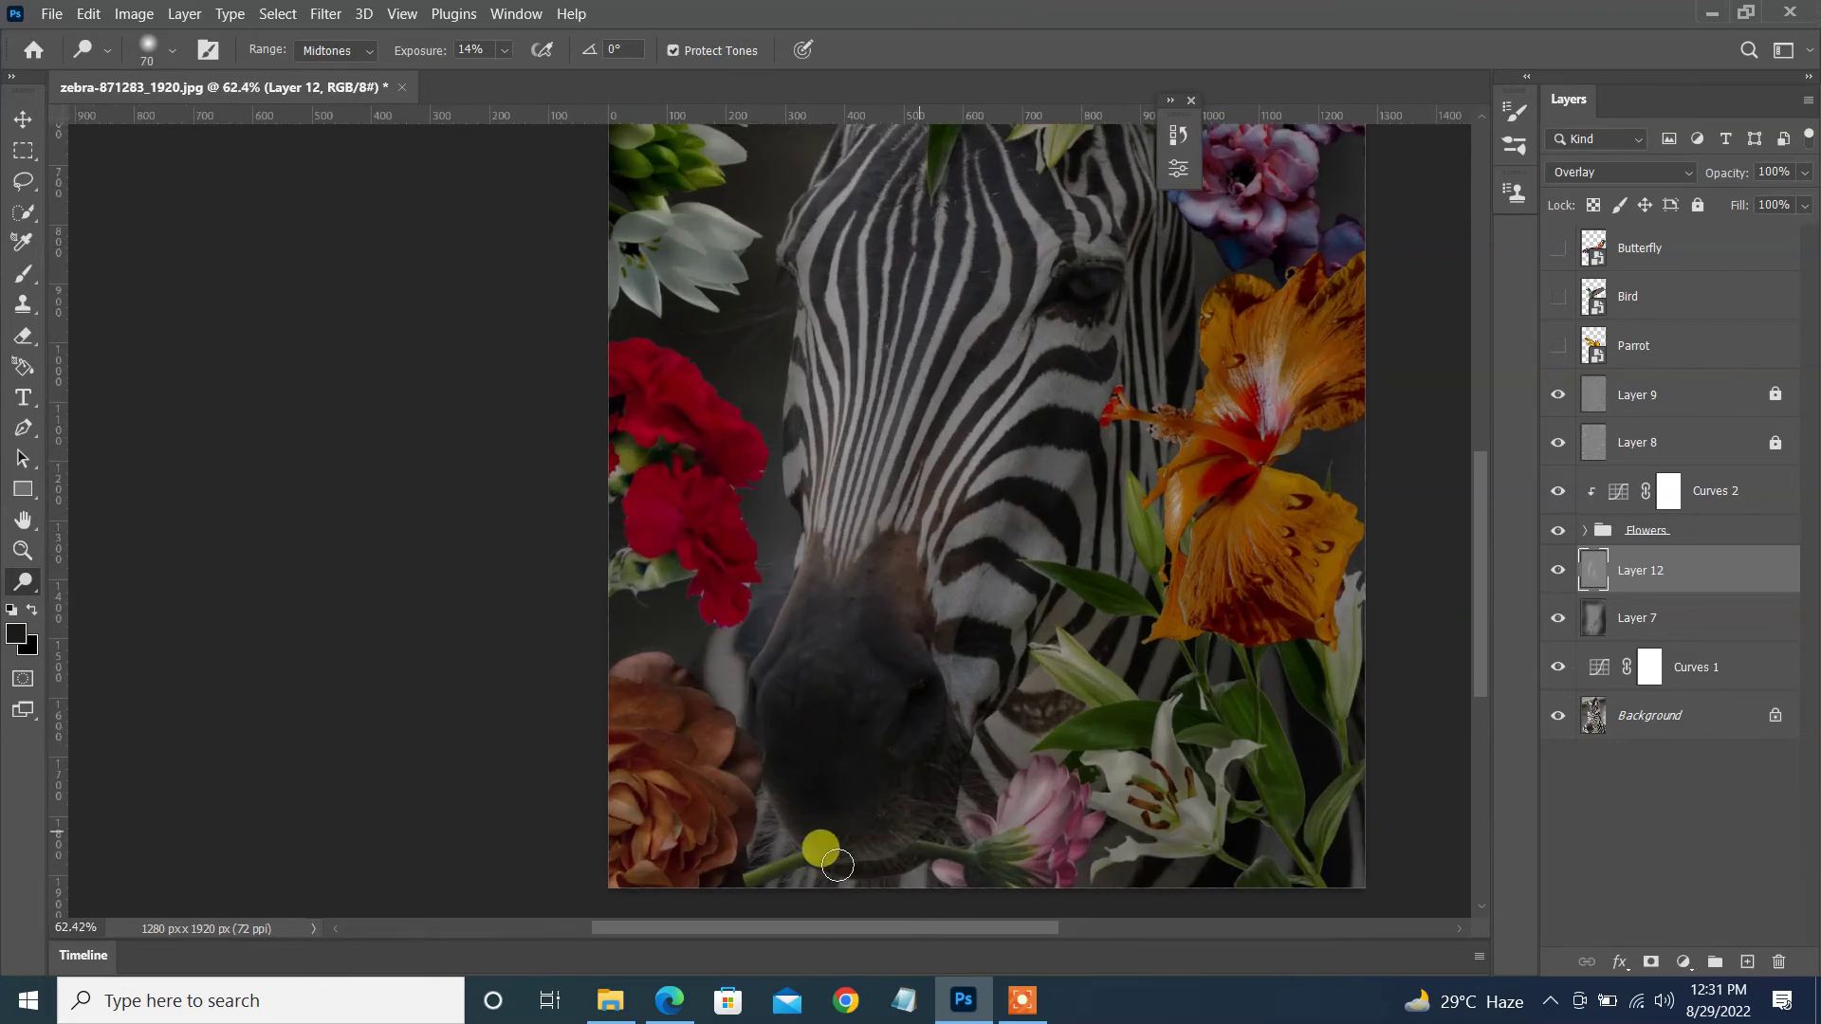
{"action": "scroll", "coordinate": [1054, 357], "scroll_direction": "down", "scroll_amount": 3}
{"action": "scroll", "coordinate": [960, 394], "scroll_direction": "down", "scroll_amount": 2}
{"action": "scroll", "coordinate": [1009, 378], "scroll_direction": "up", "scroll_amount": 6}
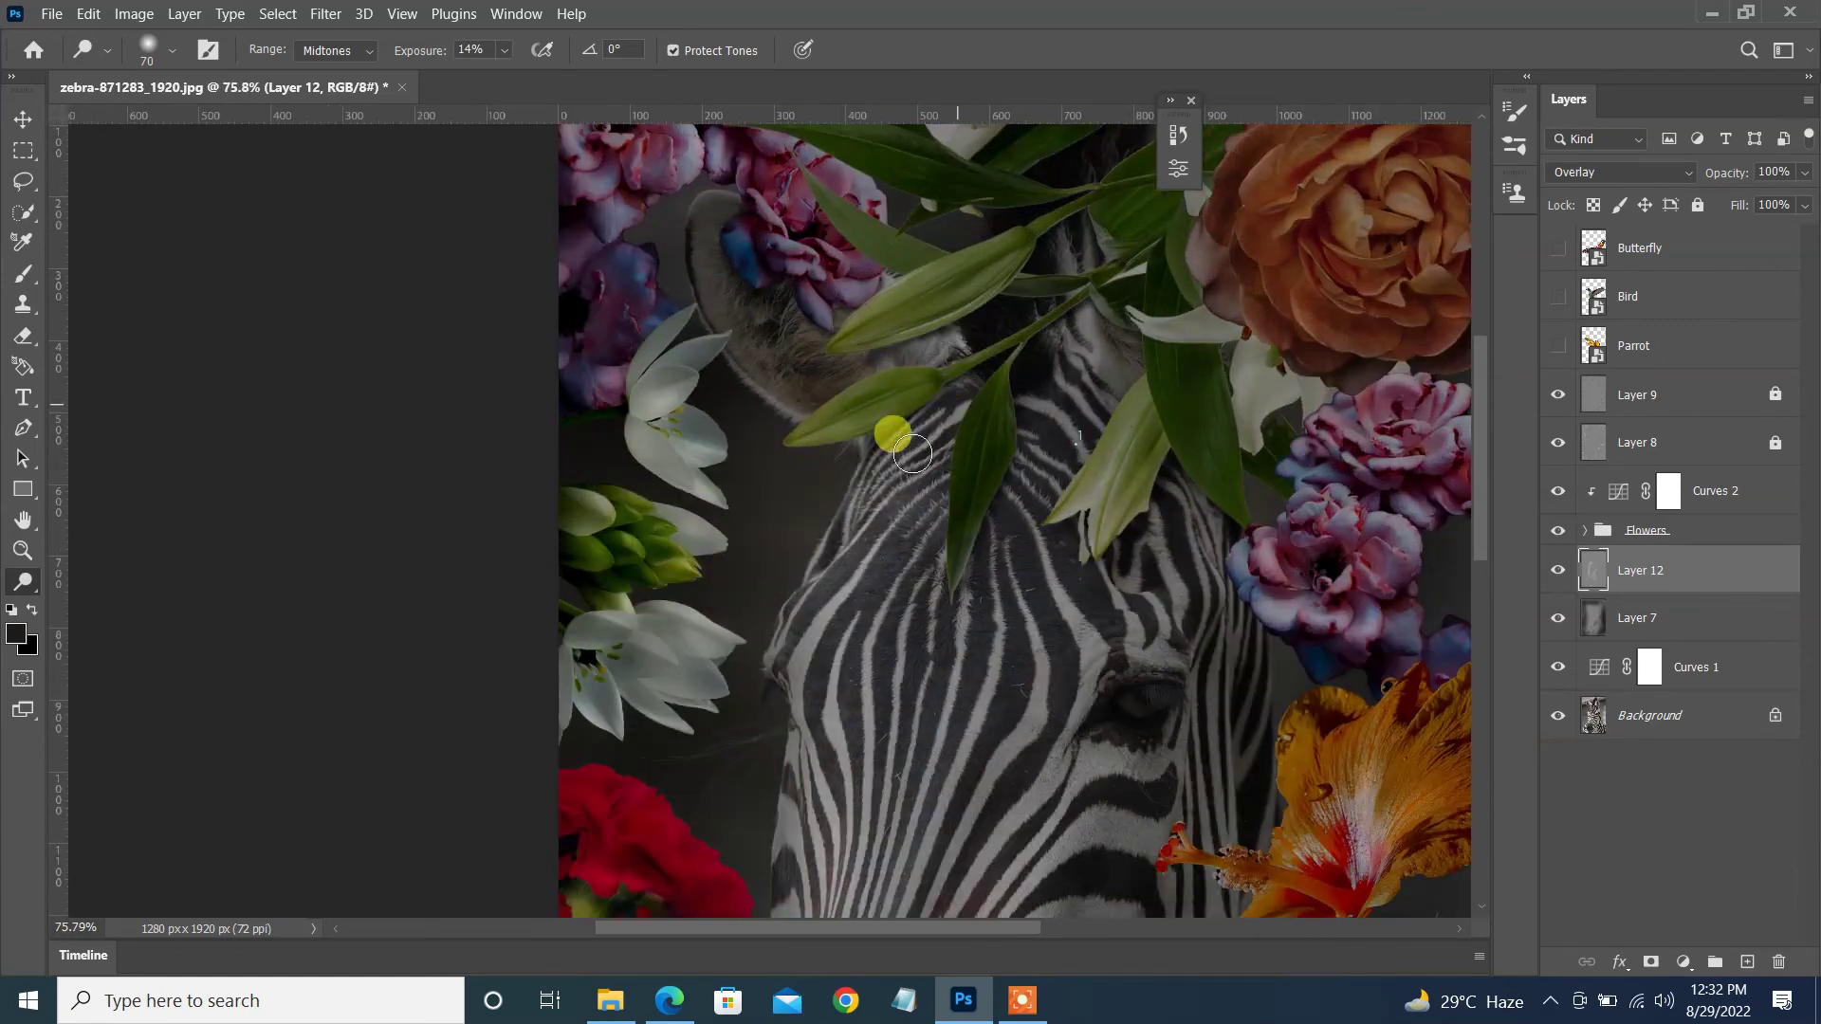
{"action": "scroll", "coordinate": [868, 550], "scroll_direction": "down", "scroll_amount": 3}
{"action": "scroll", "coordinate": [888, 550], "scroll_direction": "up", "scroll_amount": 1}
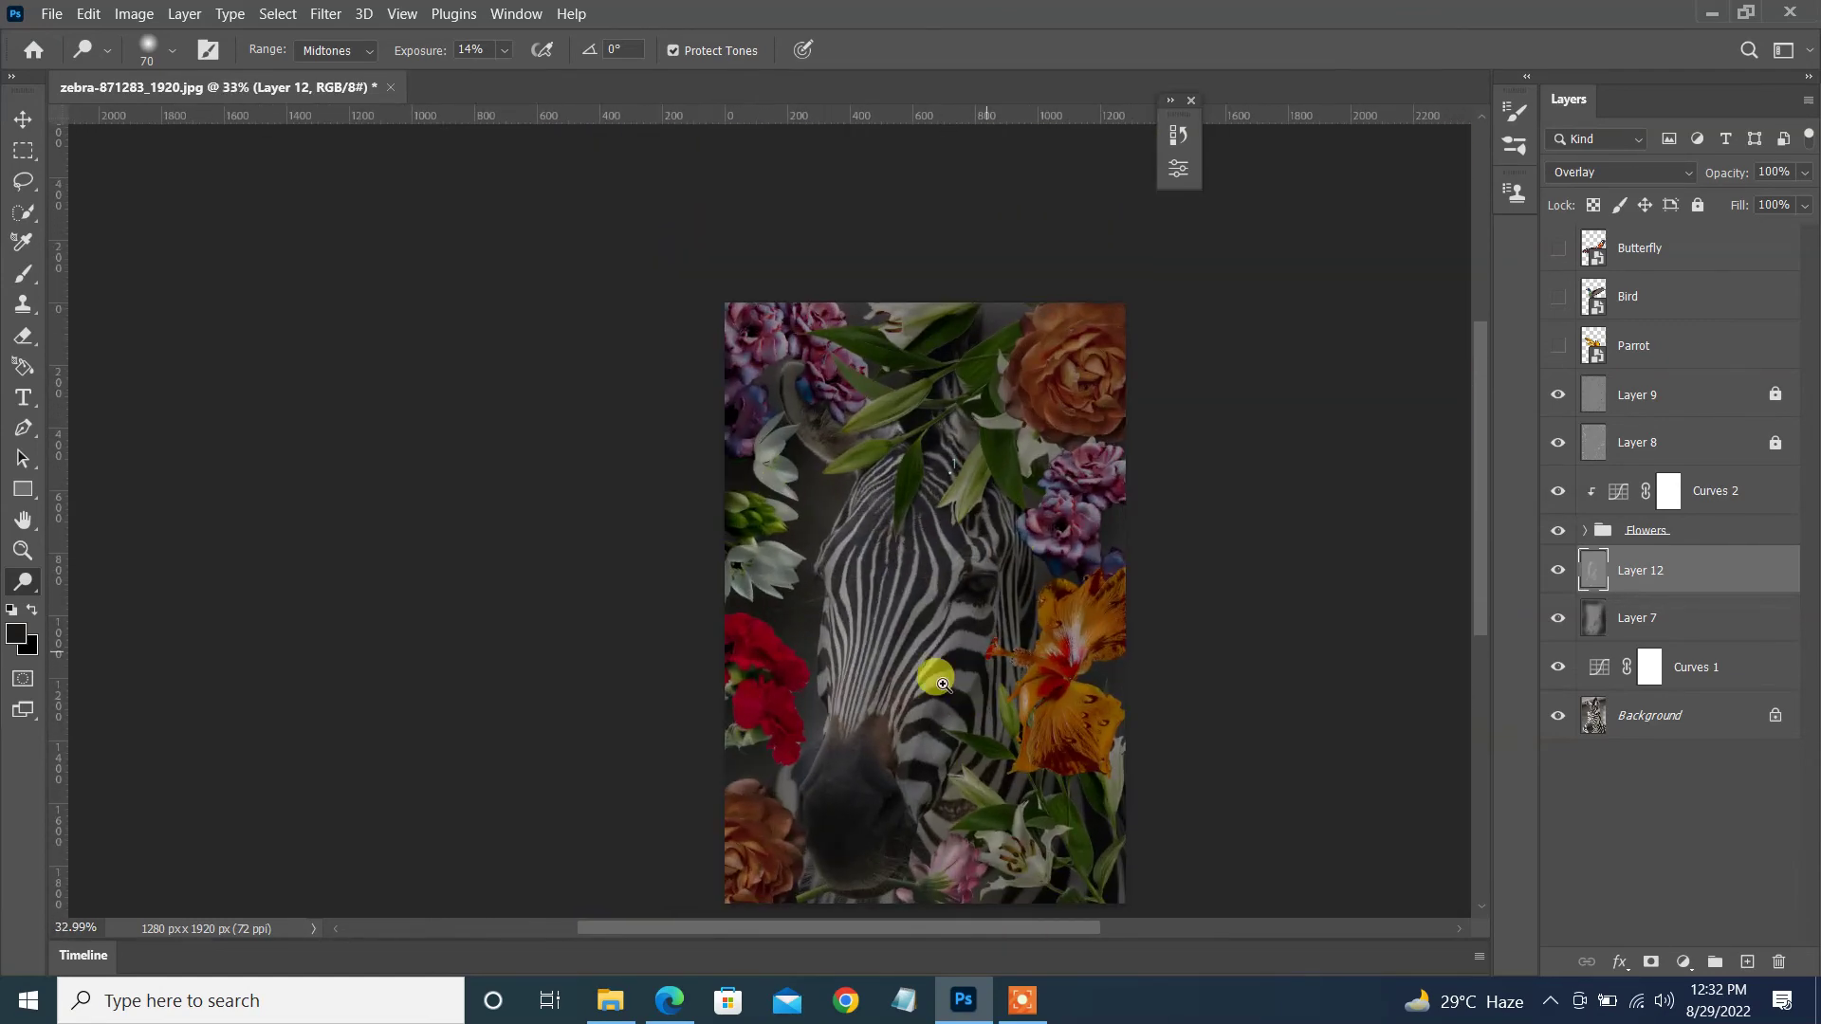
{"action": "scroll", "coordinate": [1079, 550], "scroll_direction": "up", "scroll_amount": 1}
{"action": "scroll", "coordinate": [1198, 541], "scroll_direction": "down", "scroll_amount": 1}
- Lock Layers 12 and 7, and try a parrot move toward the top right, then undo it
{"action": "left_click", "coordinate": [1558, 345]}
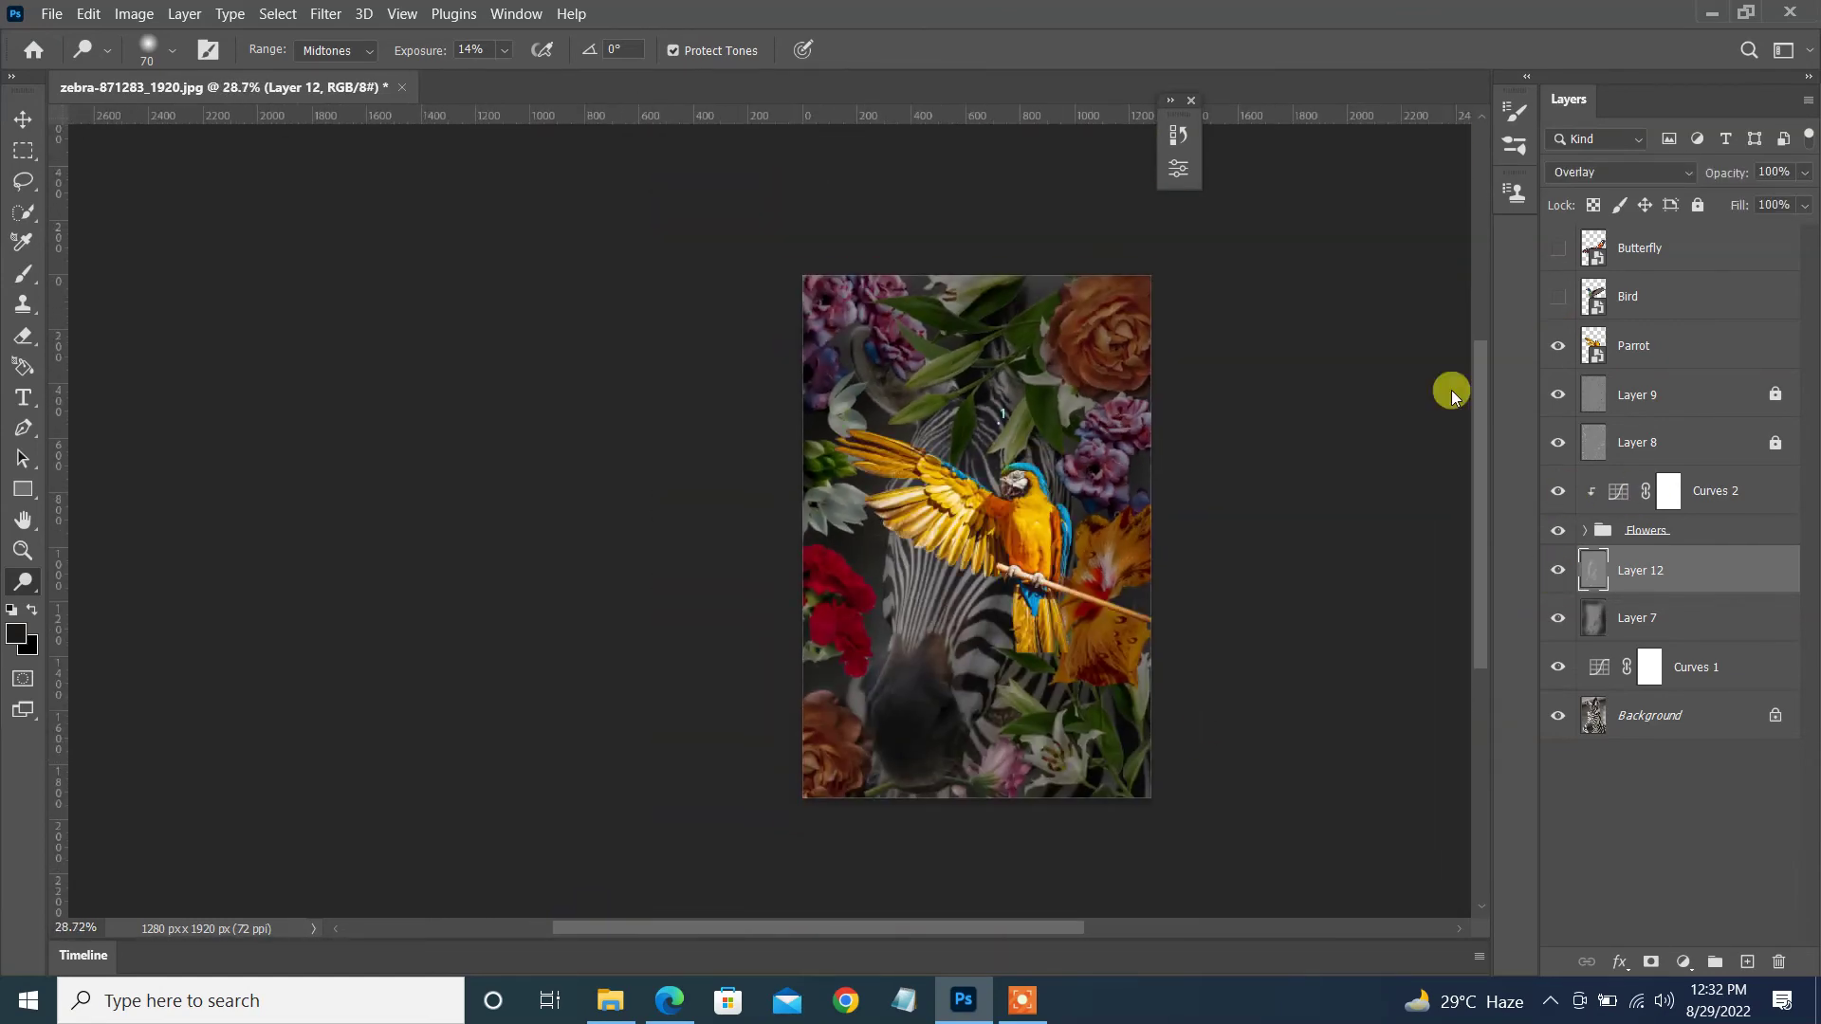
{"action": "key", "text": "v"}
{"action": "left_click", "coordinate": [1633, 345]}
{"action": "left_click", "coordinate": [1641, 569]}
{"action": "left_click", "coordinate": [1697, 205]}
{"action": "key", "text": "alt+bracketleft"}
{"action": "mouse_move", "coordinate": [1016, 566]}
{"action": "left_mouse_down"}
{"action": "mouse_move", "coordinate": [1093, 403]}
{"action": "mouse_move", "coordinate": [1150, 407]}
{"action": "left_mouse_up"}
{"action": "scroll", "coordinate": [1095, 406], "scroll_direction": "up", "scroll_amount": 1}
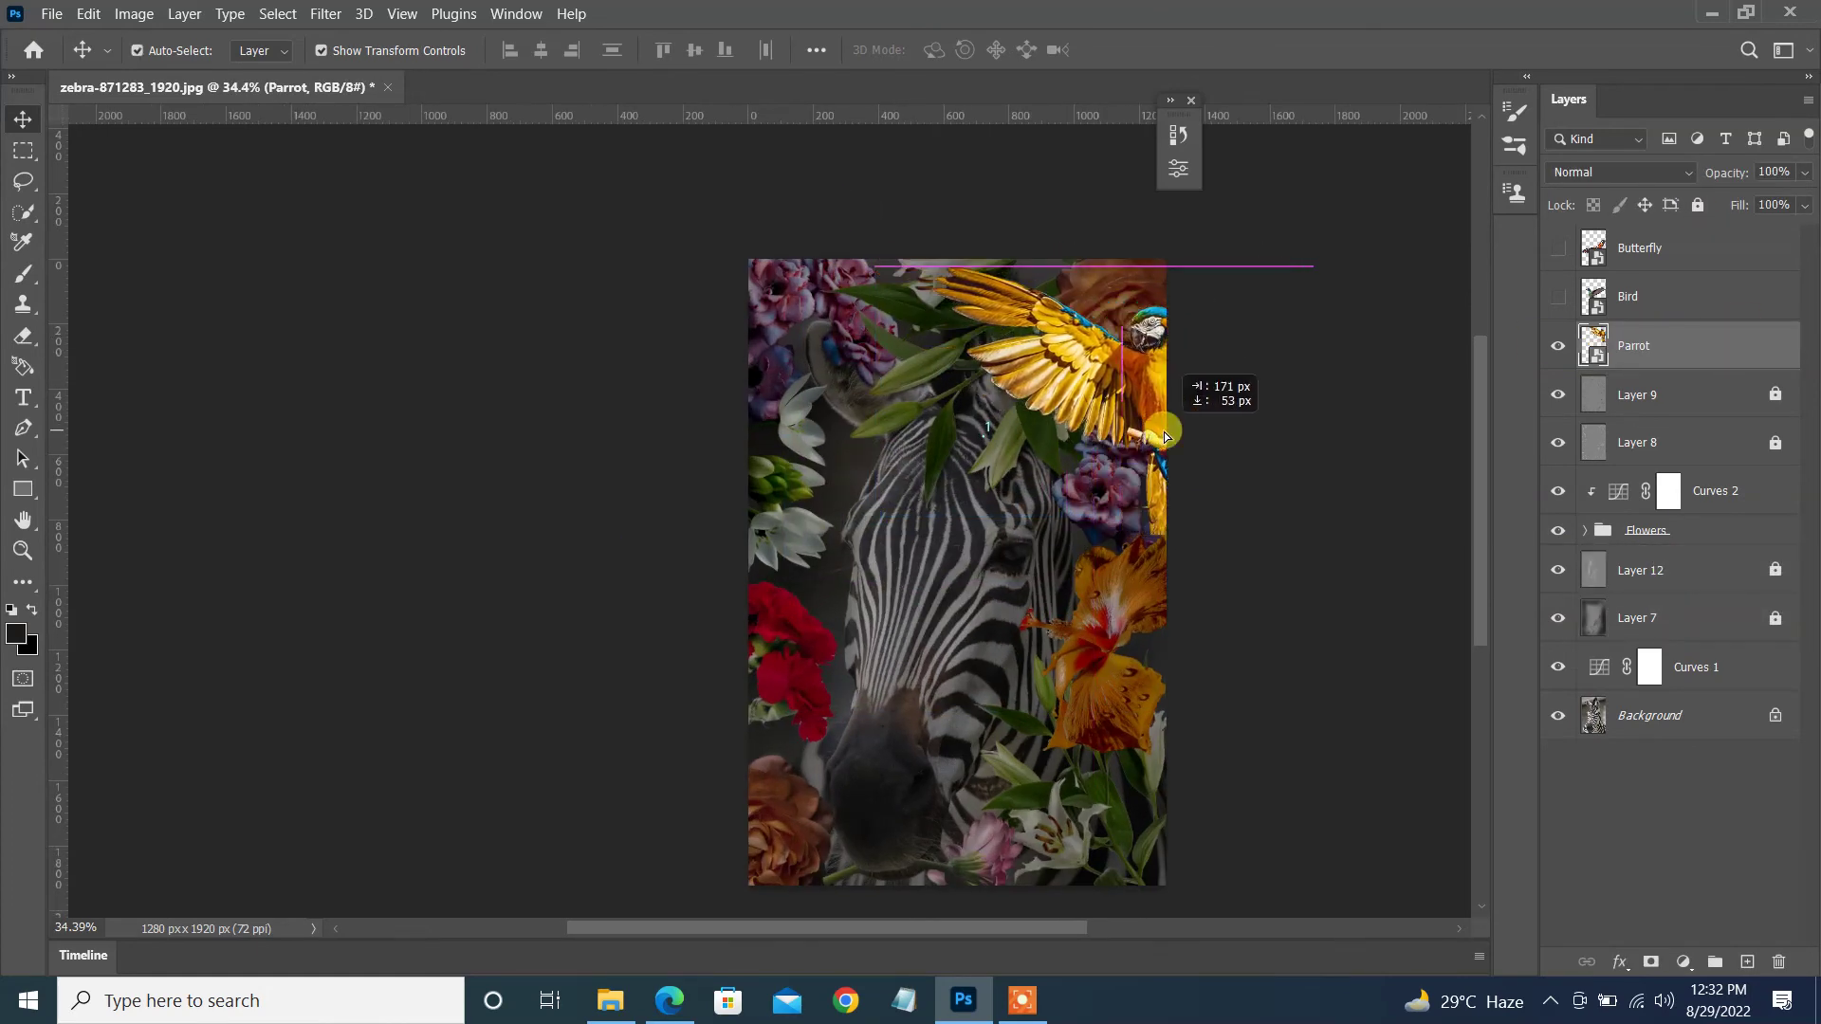
{"action": "key", "text": "ctrl+z"}
{"action": "scroll", "coordinate": [1105, 380], "scroll_direction": "up", "scroll_amount": 1}
- Scale the hummingbird to about 36% and place it on the zebra's muzzle
{"action": "left_click", "coordinate": [1559, 345]}
{"action": "left_click", "coordinate": [1558, 296]}
{"action": "left_click", "coordinate": [1627, 296]}
{"action": "left_click_drag", "start_coordinate": [689, 419], "coordinate": [1037, 630]}
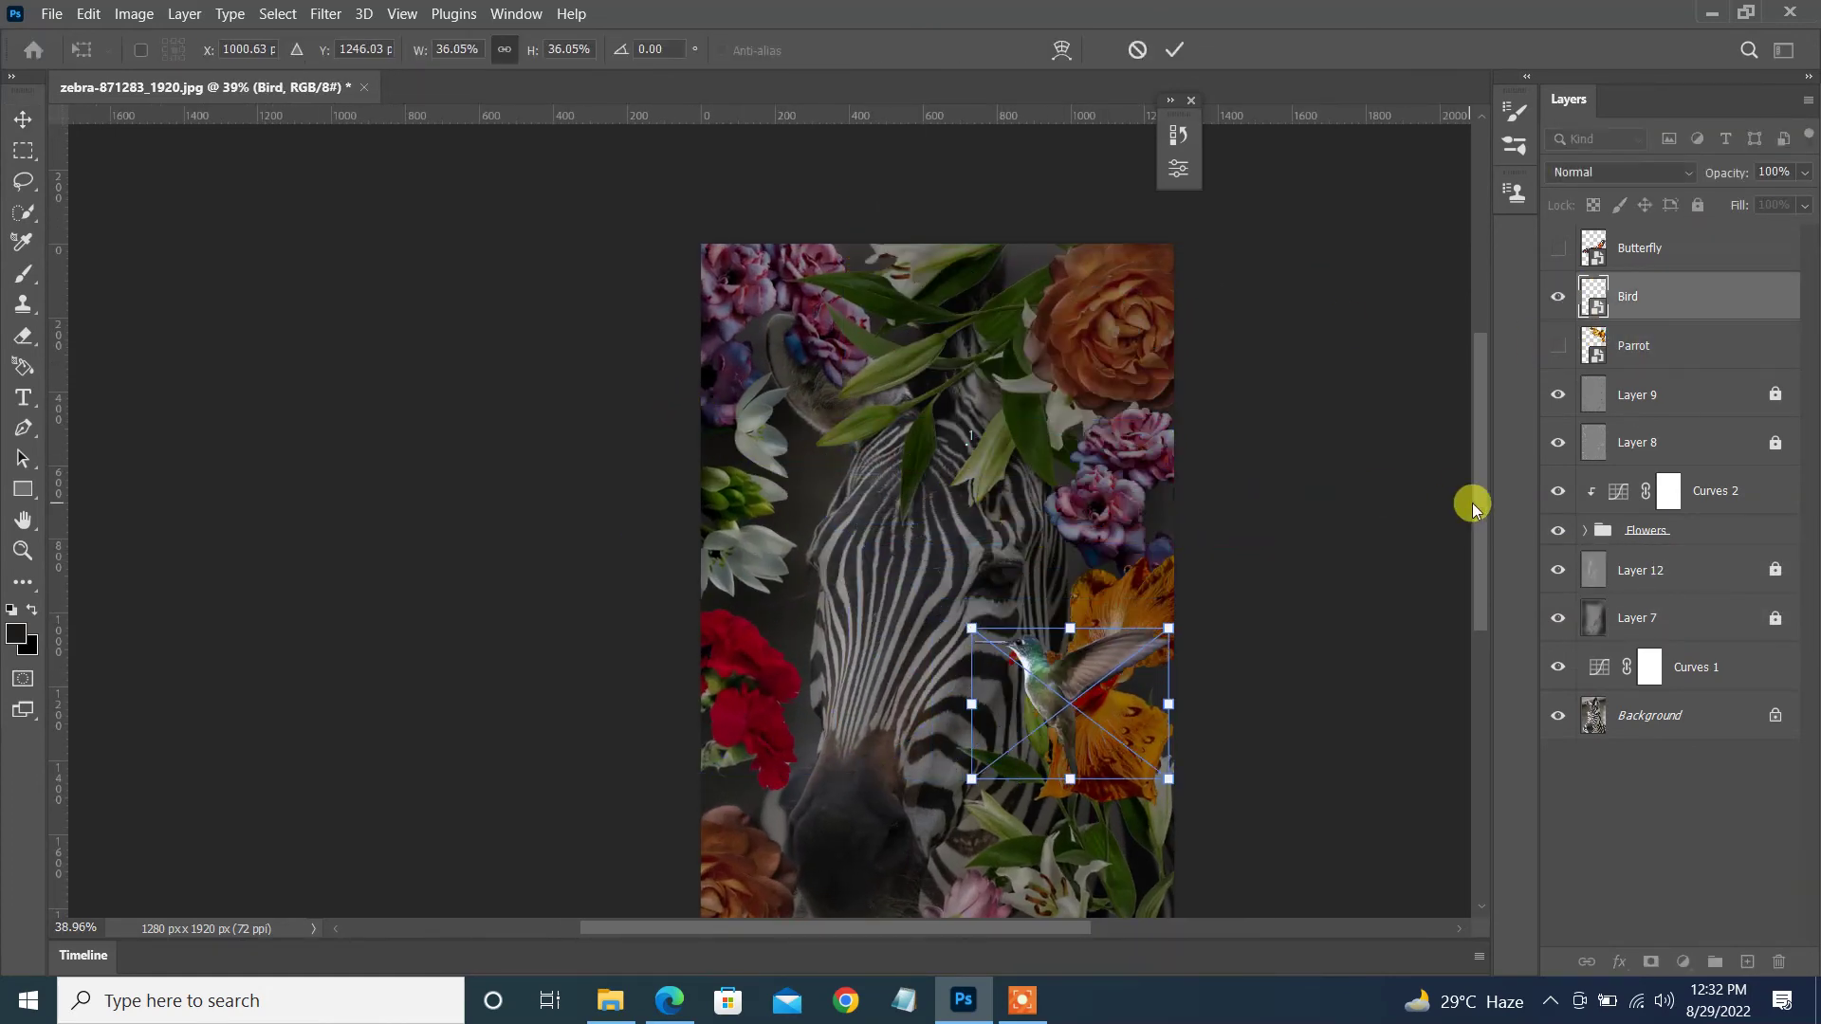
{"action": "left_click_drag", "start_coordinate": [1100, 712], "coordinate": [865, 556]}
{"action": "scroll", "coordinate": [918, 575], "scroll_direction": "up", "scroll_amount": 4}
{"action": "key", "text": "Return"}
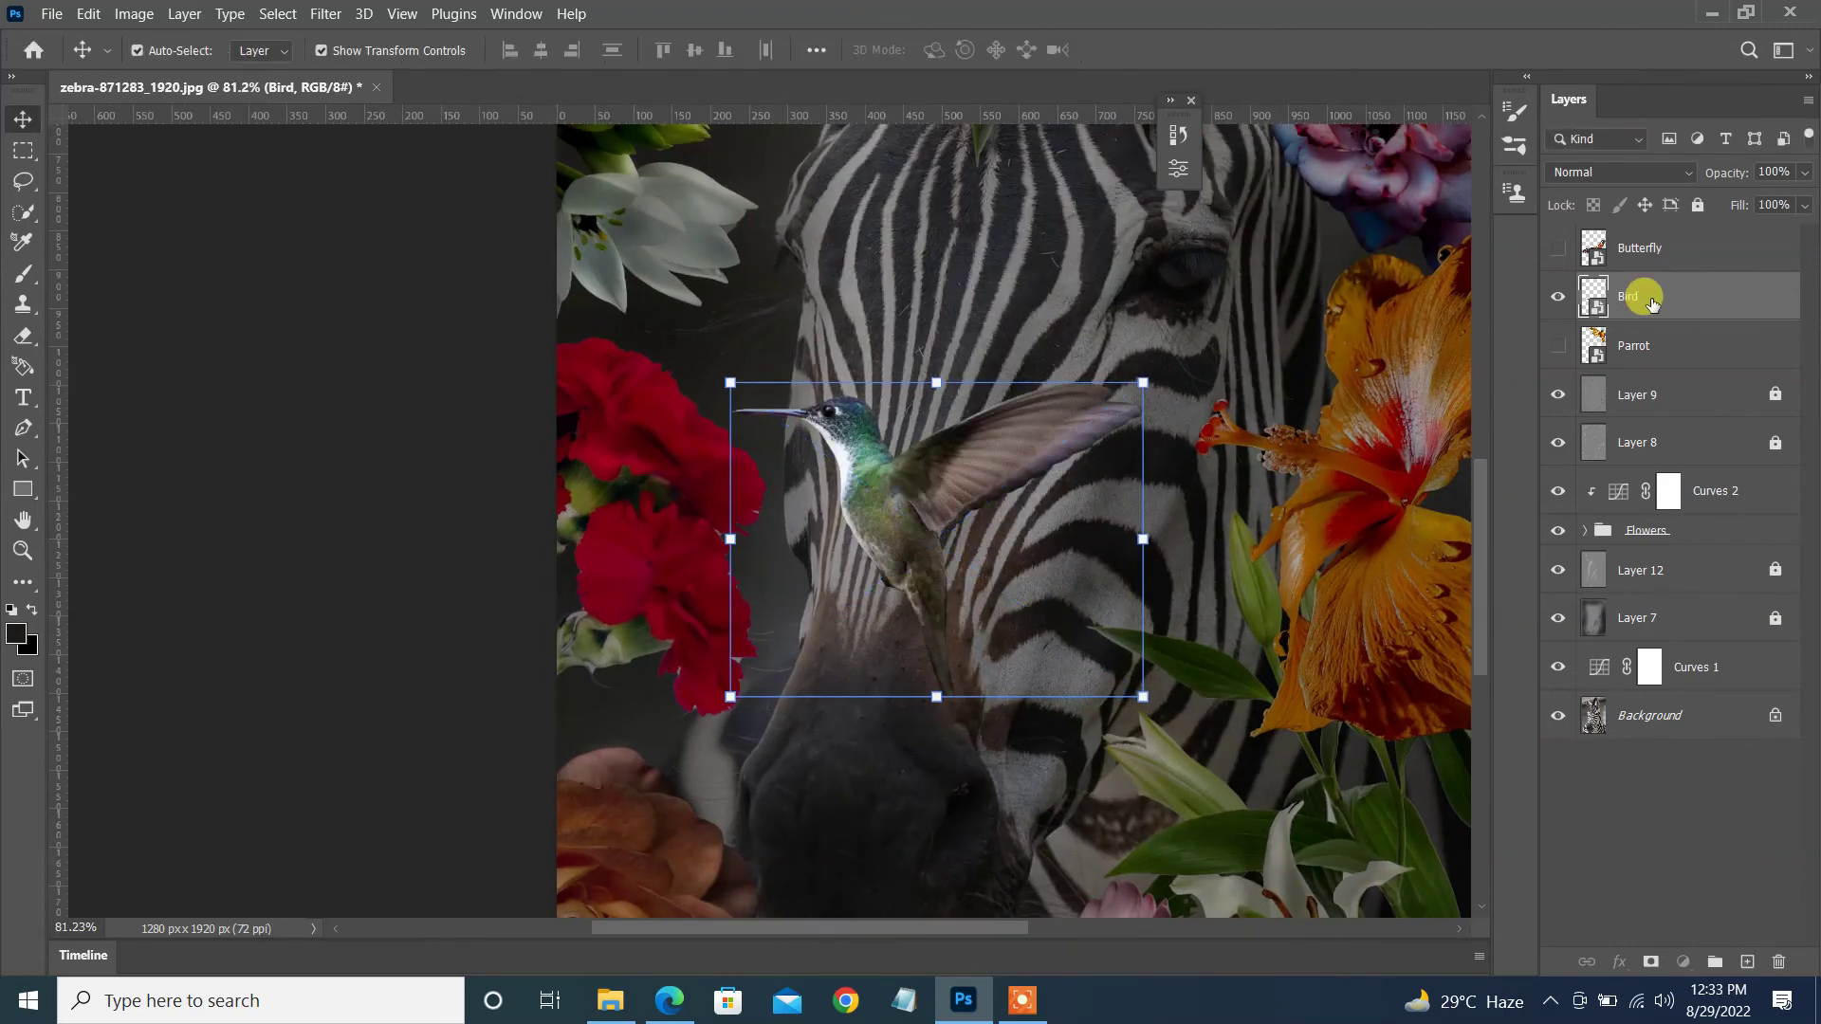
{"action": "scroll", "coordinate": [1223, 531], "scroll_direction": "down", "scroll_amount": 3}
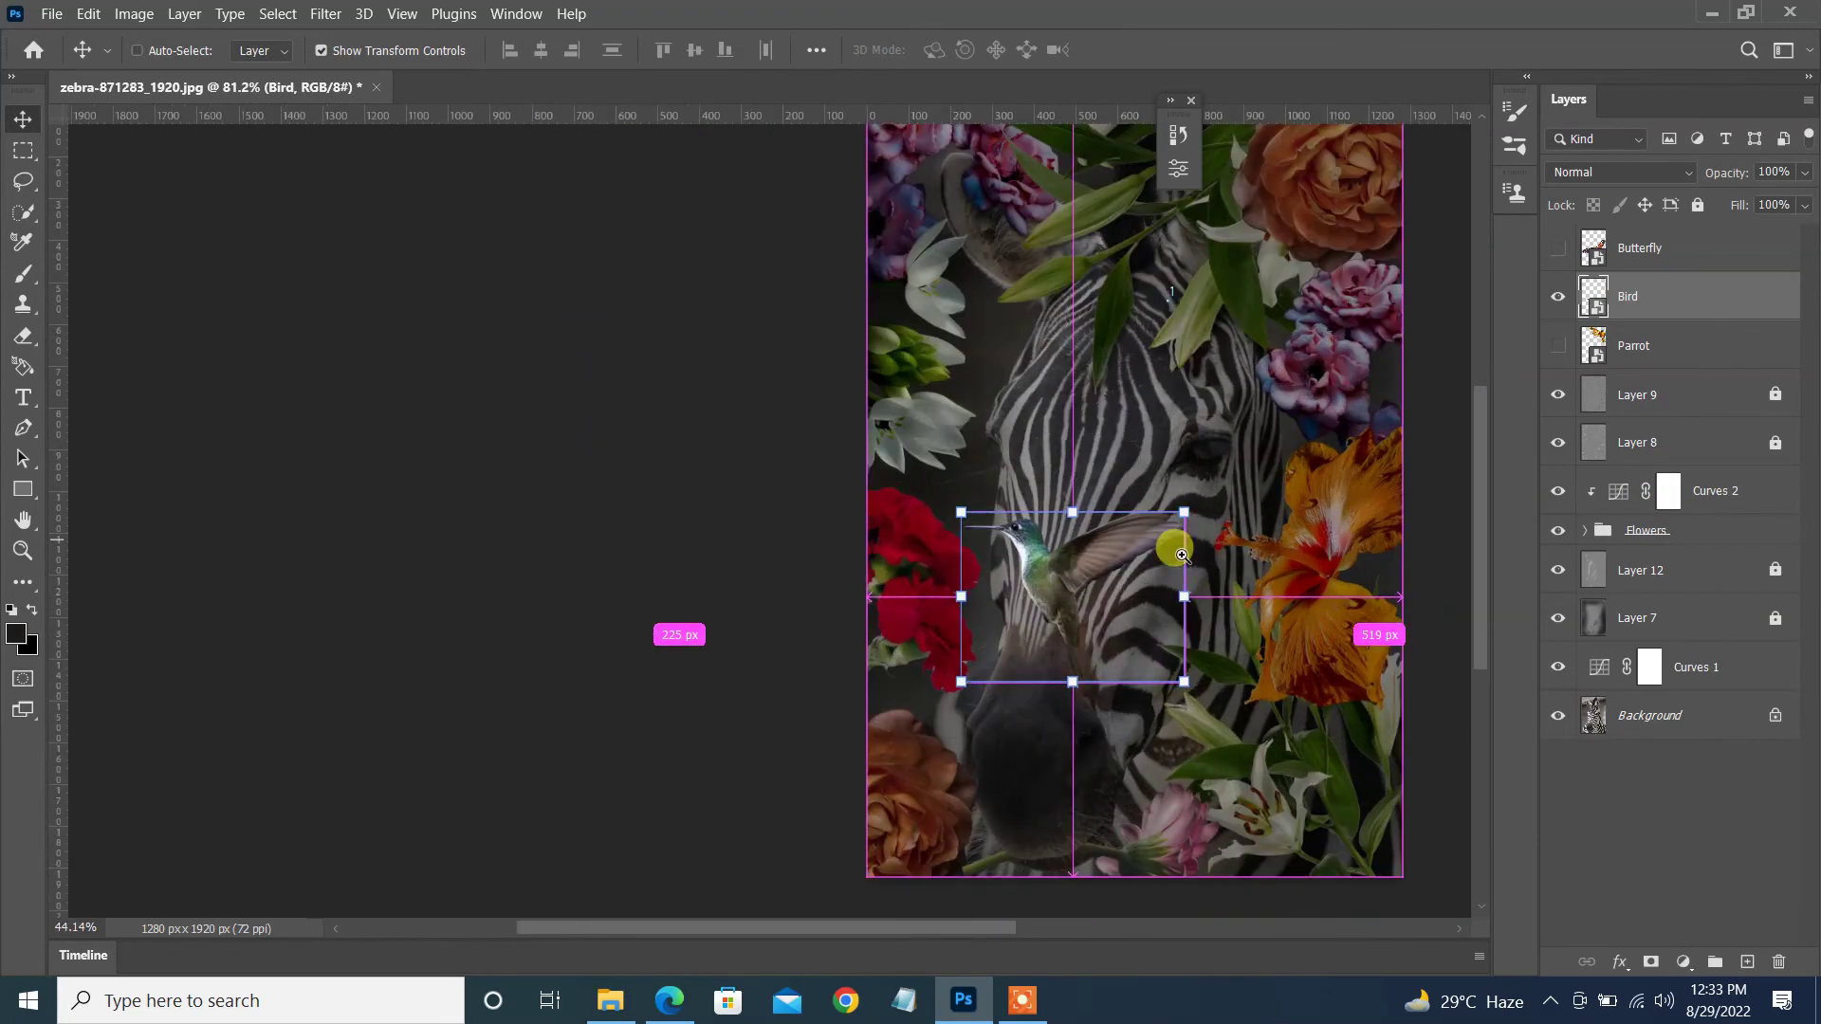
{"action": "left_click", "coordinate": [752, 579]}
{"action": "scroll", "coordinate": [1134, 499], "scroll_direction": "up", "scroll_amount": 1}
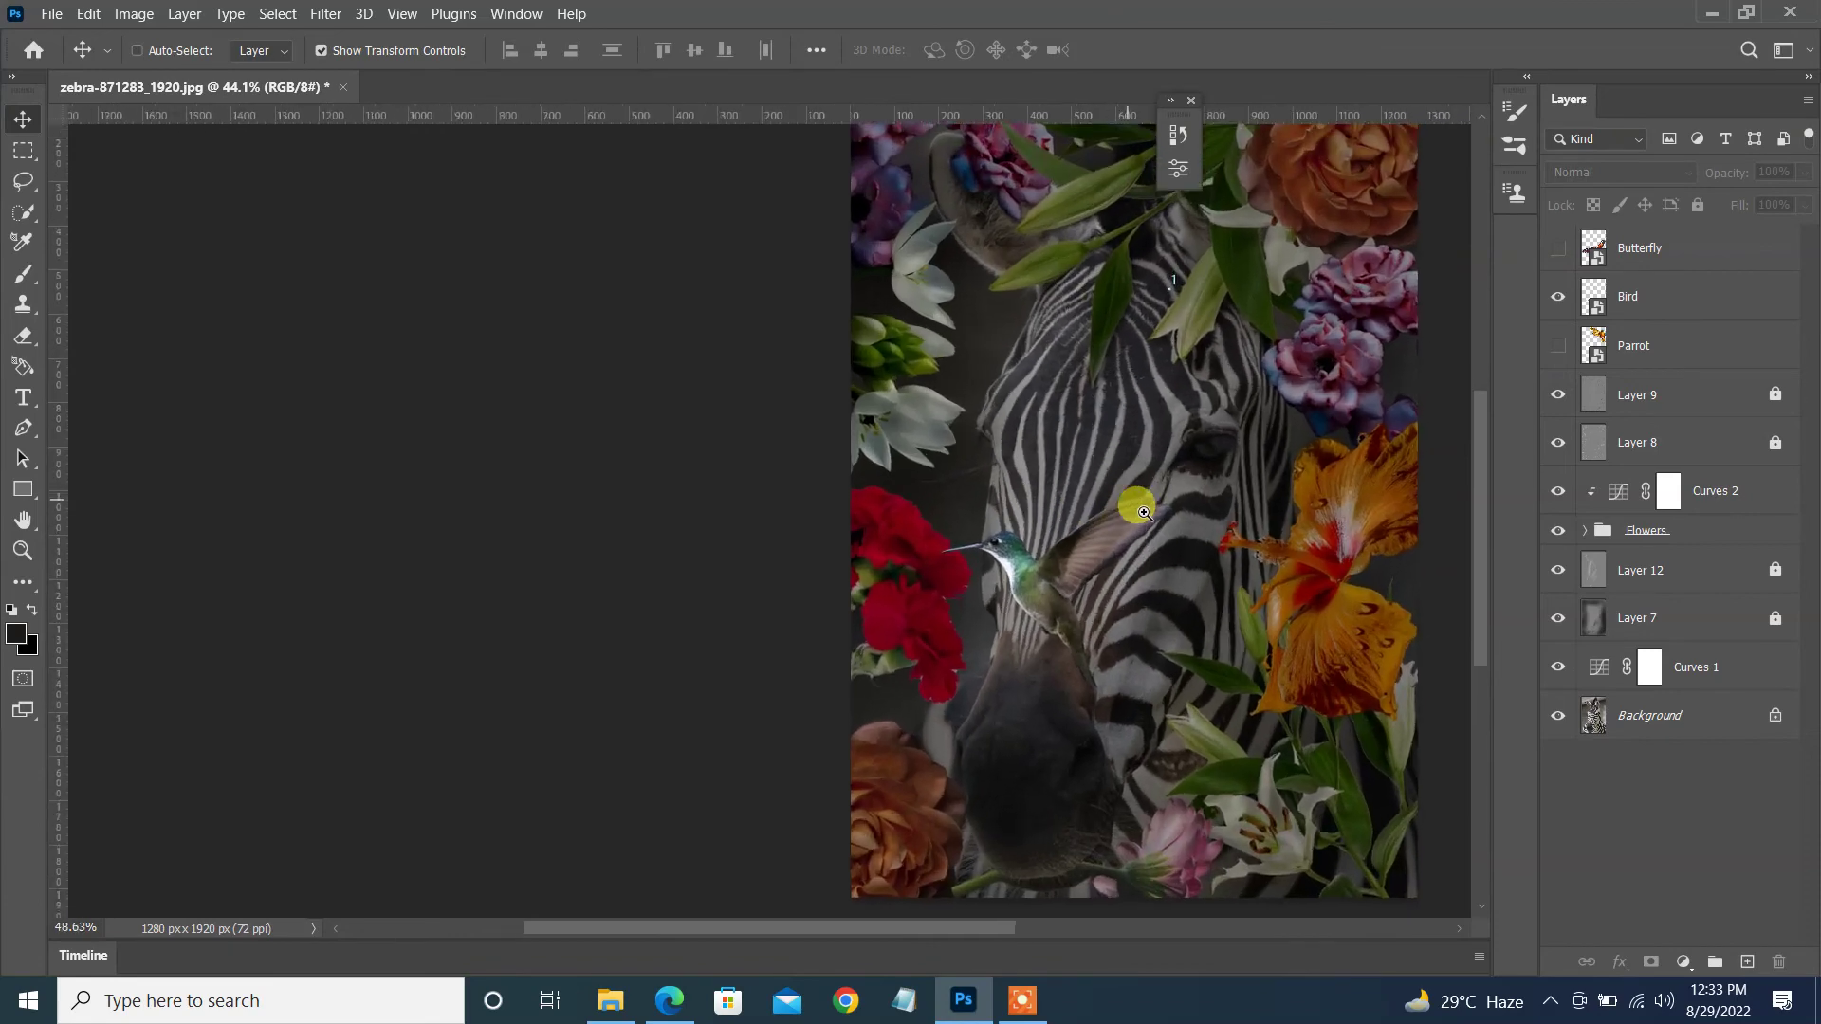
- Scale the butterfly to about 30% and place it by the top-left flowers
{"action": "left_click", "coordinate": [1561, 251]}
{"action": "key", "text": "ctrl+t"}
{"action": "left_click_drag", "start_coordinate": [1413, 689], "coordinate": [1016, 381]}
{"action": "scroll", "coordinate": [1482, 187], "scroll_direction": "up", "scroll_amount": 1}
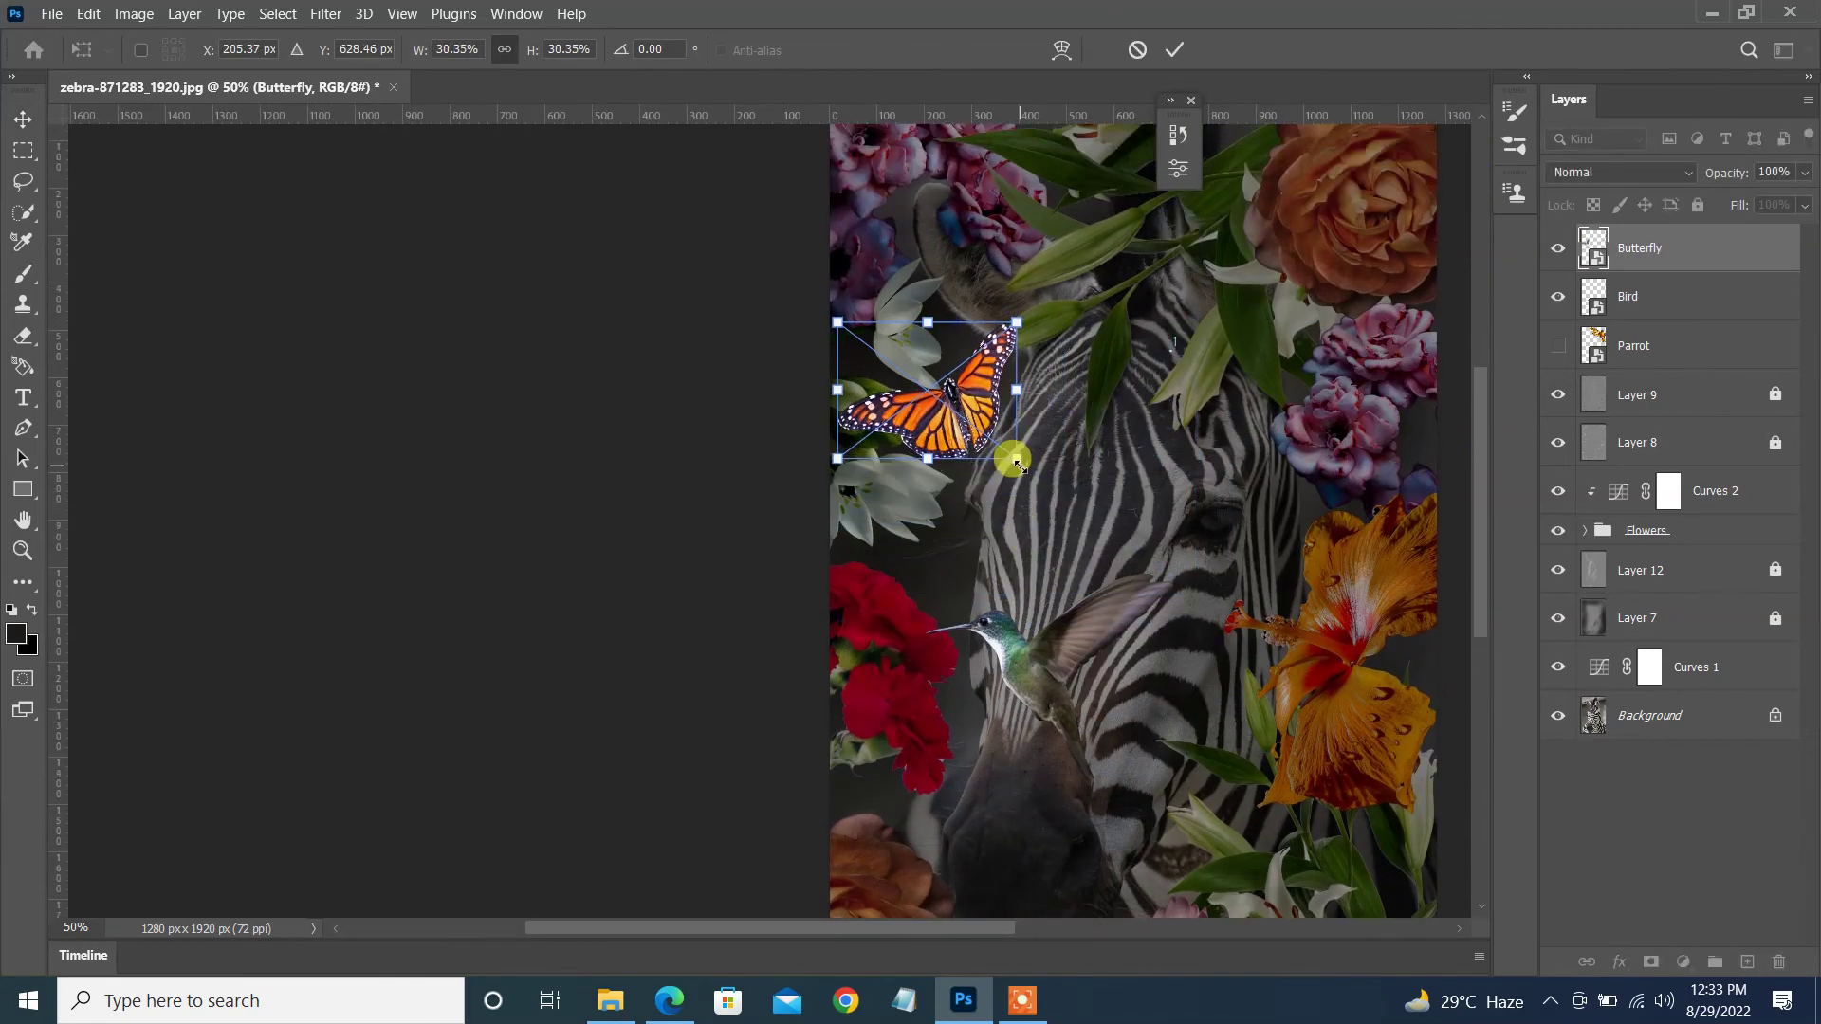
{"action": "mouse_move", "coordinate": [1008, 459]}
{"action": "left_mouse_down"}
{"action": "mouse_move", "coordinate": [947, 418]}
{"action": "mouse_move", "coordinate": [899, 318]}
{"action": "left_mouse_up"}
{"action": "key", "text": "Return"}
- Scale the parrot to about 18%, place it upper right, and move it into Flowers
{"action": "left_click", "coordinate": [1557, 346]}
{"action": "left_click", "coordinate": [1342, 393]}
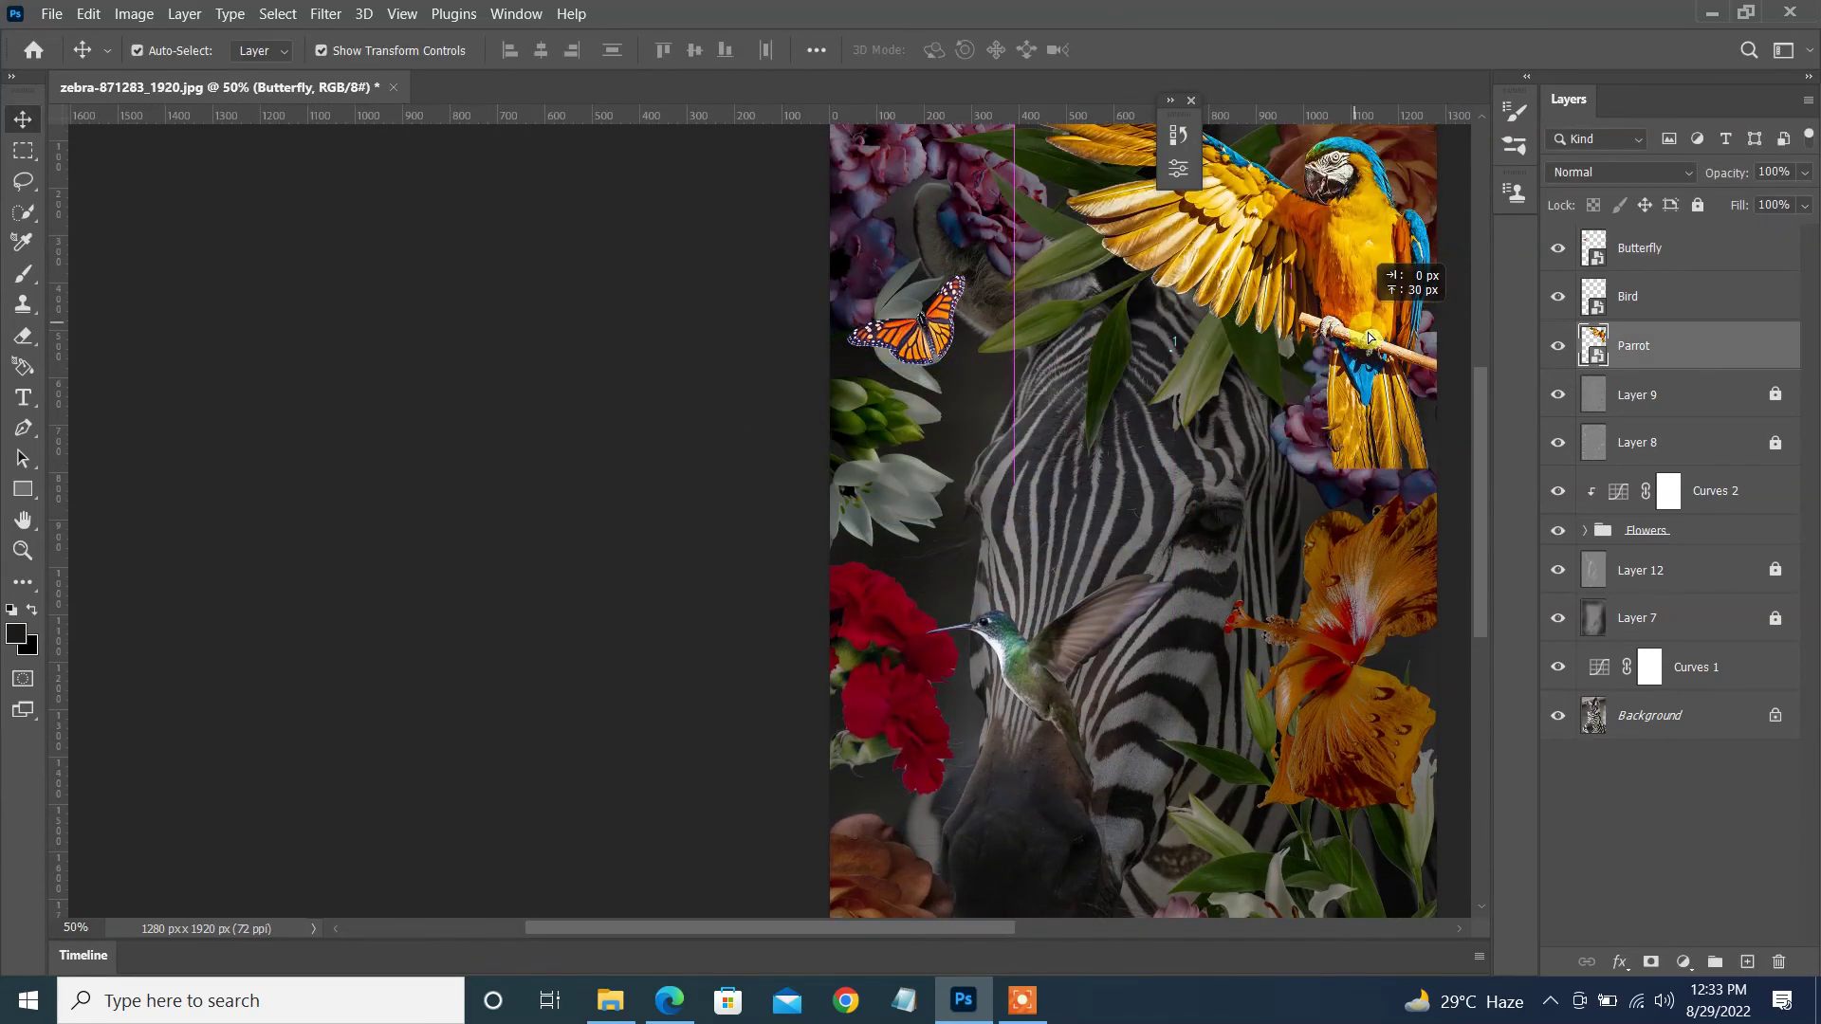
{"action": "key", "text": "ctrl+t"}
{"action": "left_click_drag", "start_coordinate": [1037, 150], "coordinate": [914, 203]}
{"action": "mouse_move", "coordinate": [1216, 356]}
{"action": "left_mouse_down"}
{"action": "mouse_move", "coordinate": [1420, 499]}
{"action": "mouse_move", "coordinate": [1384, 442]}
{"action": "left_mouse_up"}
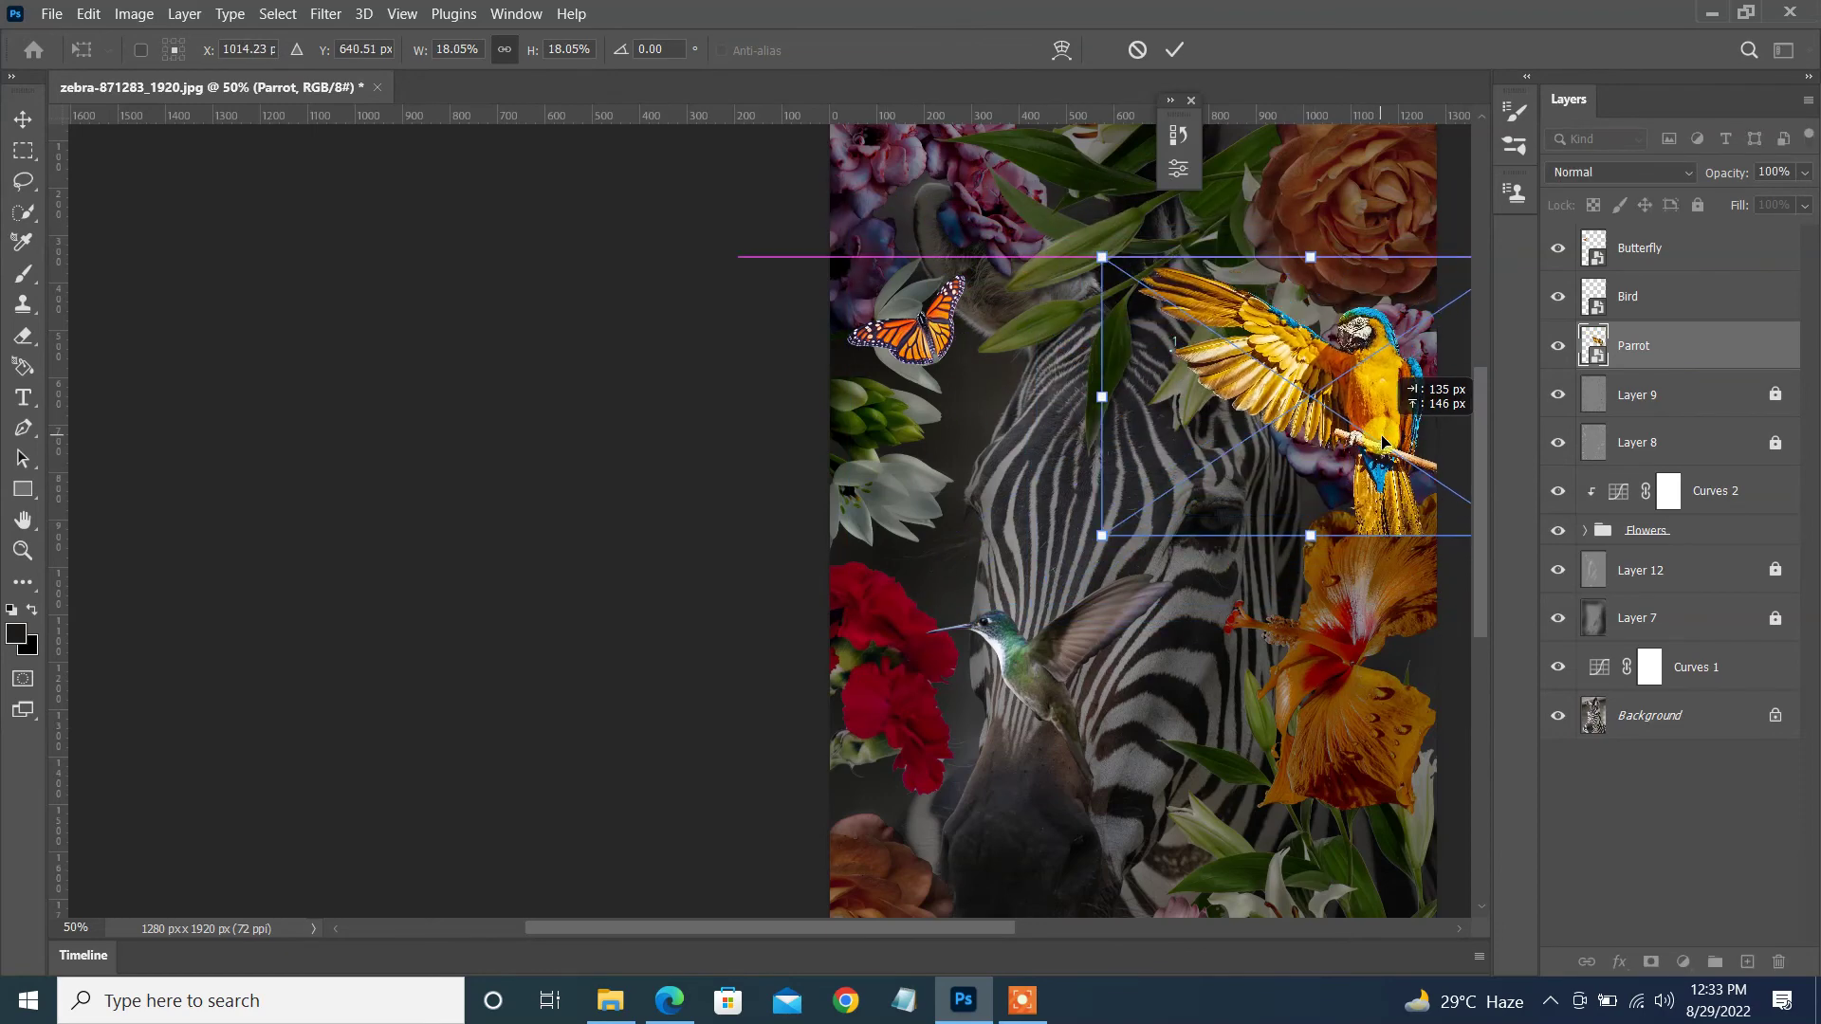
{"action": "left_click", "coordinate": [1584, 530]}
{"action": "left_click_drag", "start_coordinate": [1633, 345], "coordinate": [1660, 597]}
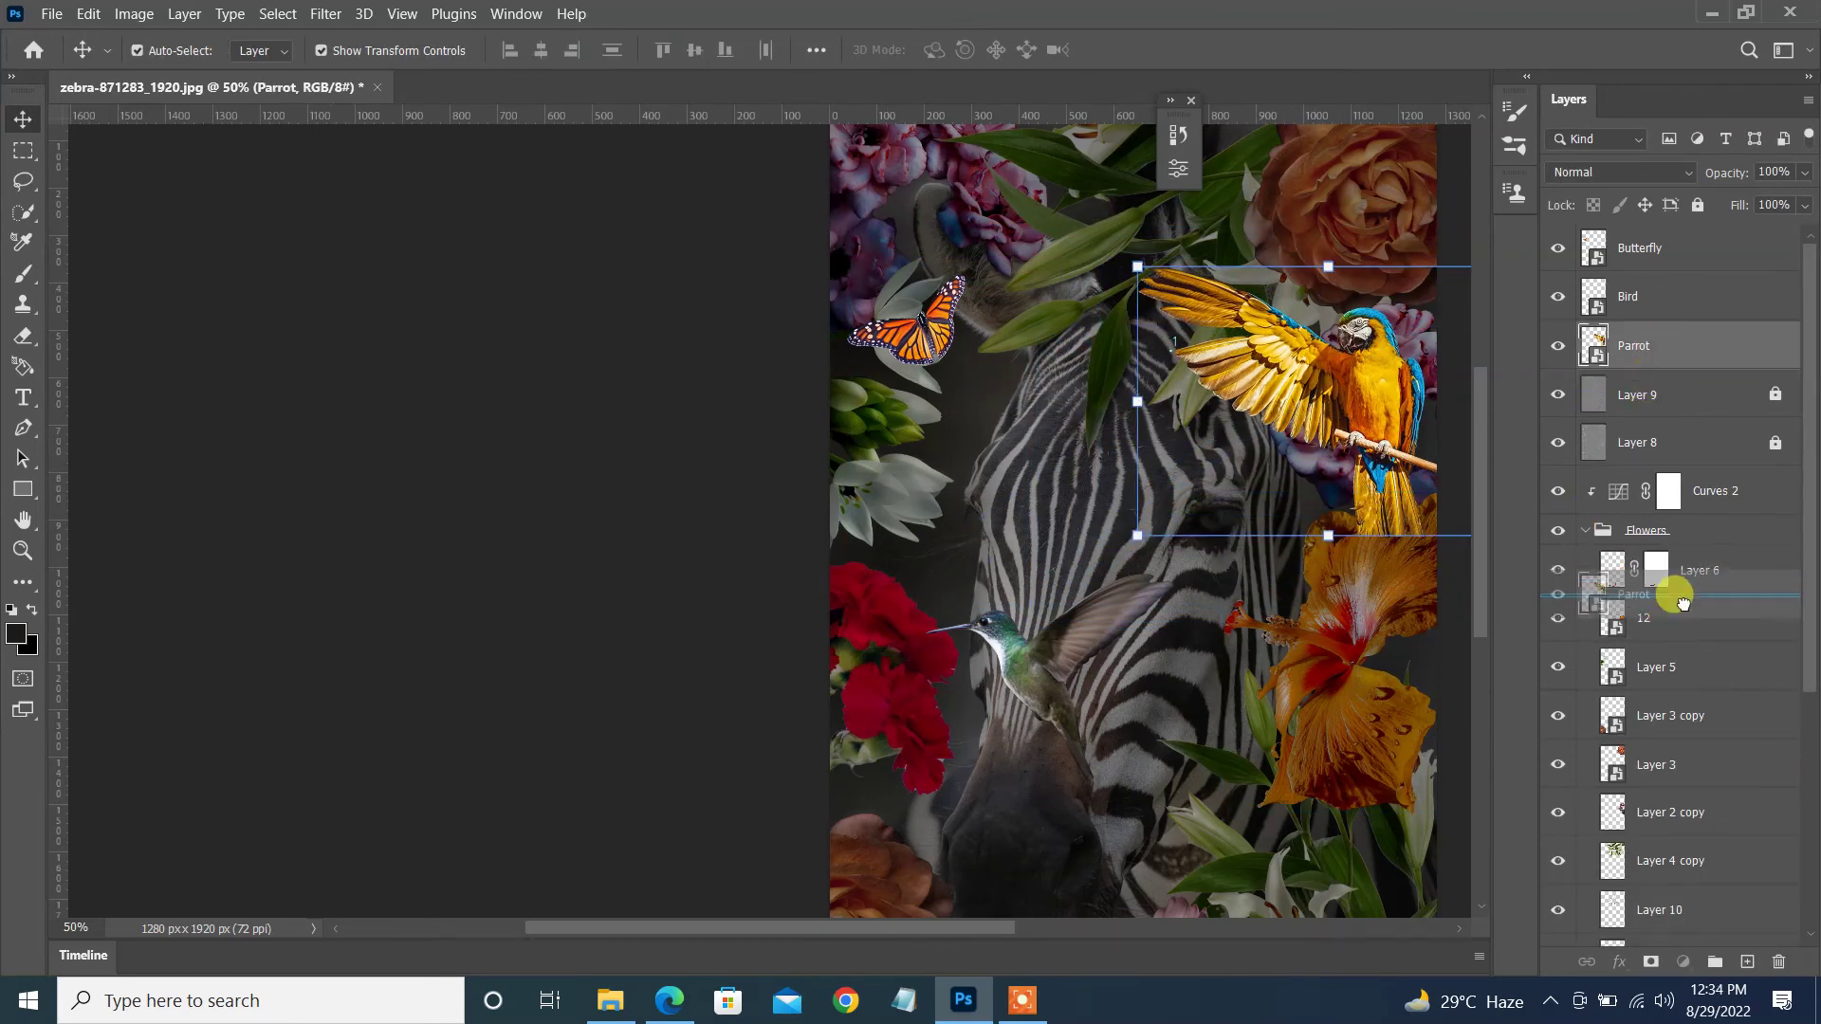
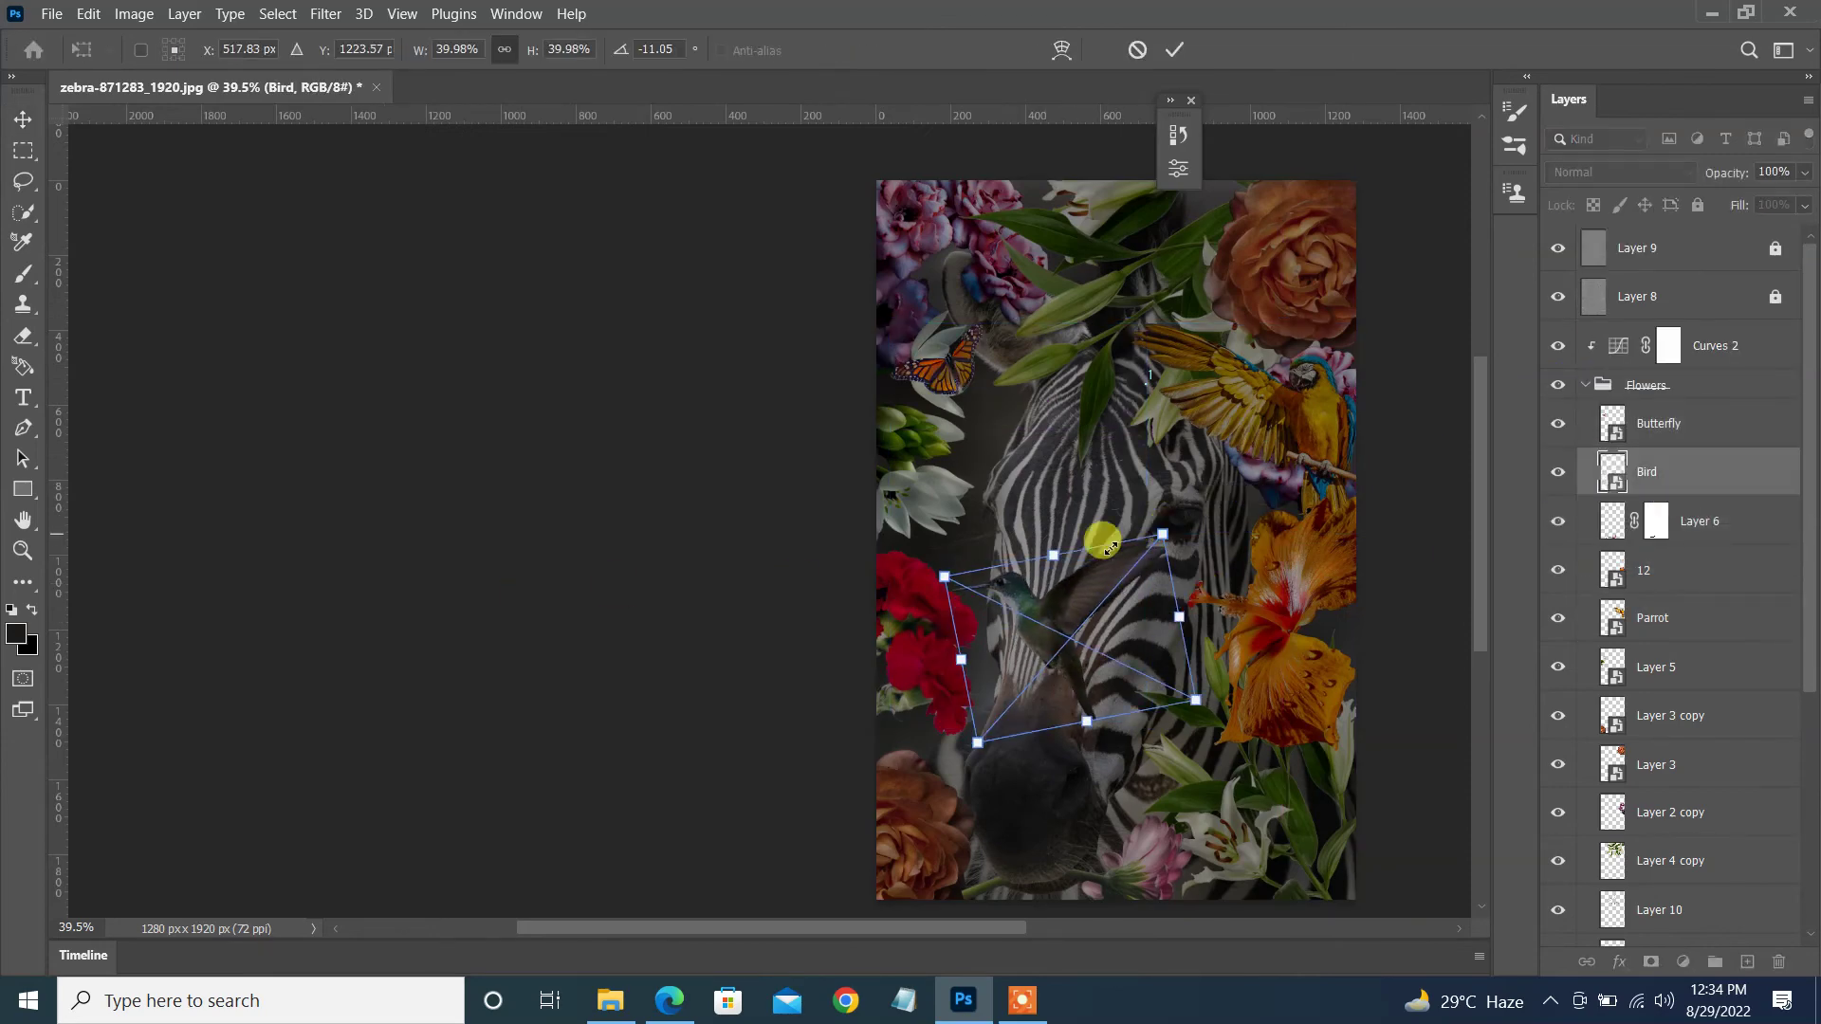
- Commit the hummingbird's new size and position, then collapse the Flowers group
{"action": "left_click", "coordinate": [1136, 656]}
{"action": "scroll", "coordinate": [1134, 650], "scroll_direction": "up", "scroll_amount": 2}
{"action": "scroll", "coordinate": [1069, 658], "scroll_direction": "down", "scroll_amount": 3}
{"action": "scroll", "coordinate": [1044, 692], "scroll_direction": "up", "scroll_amount": 1}
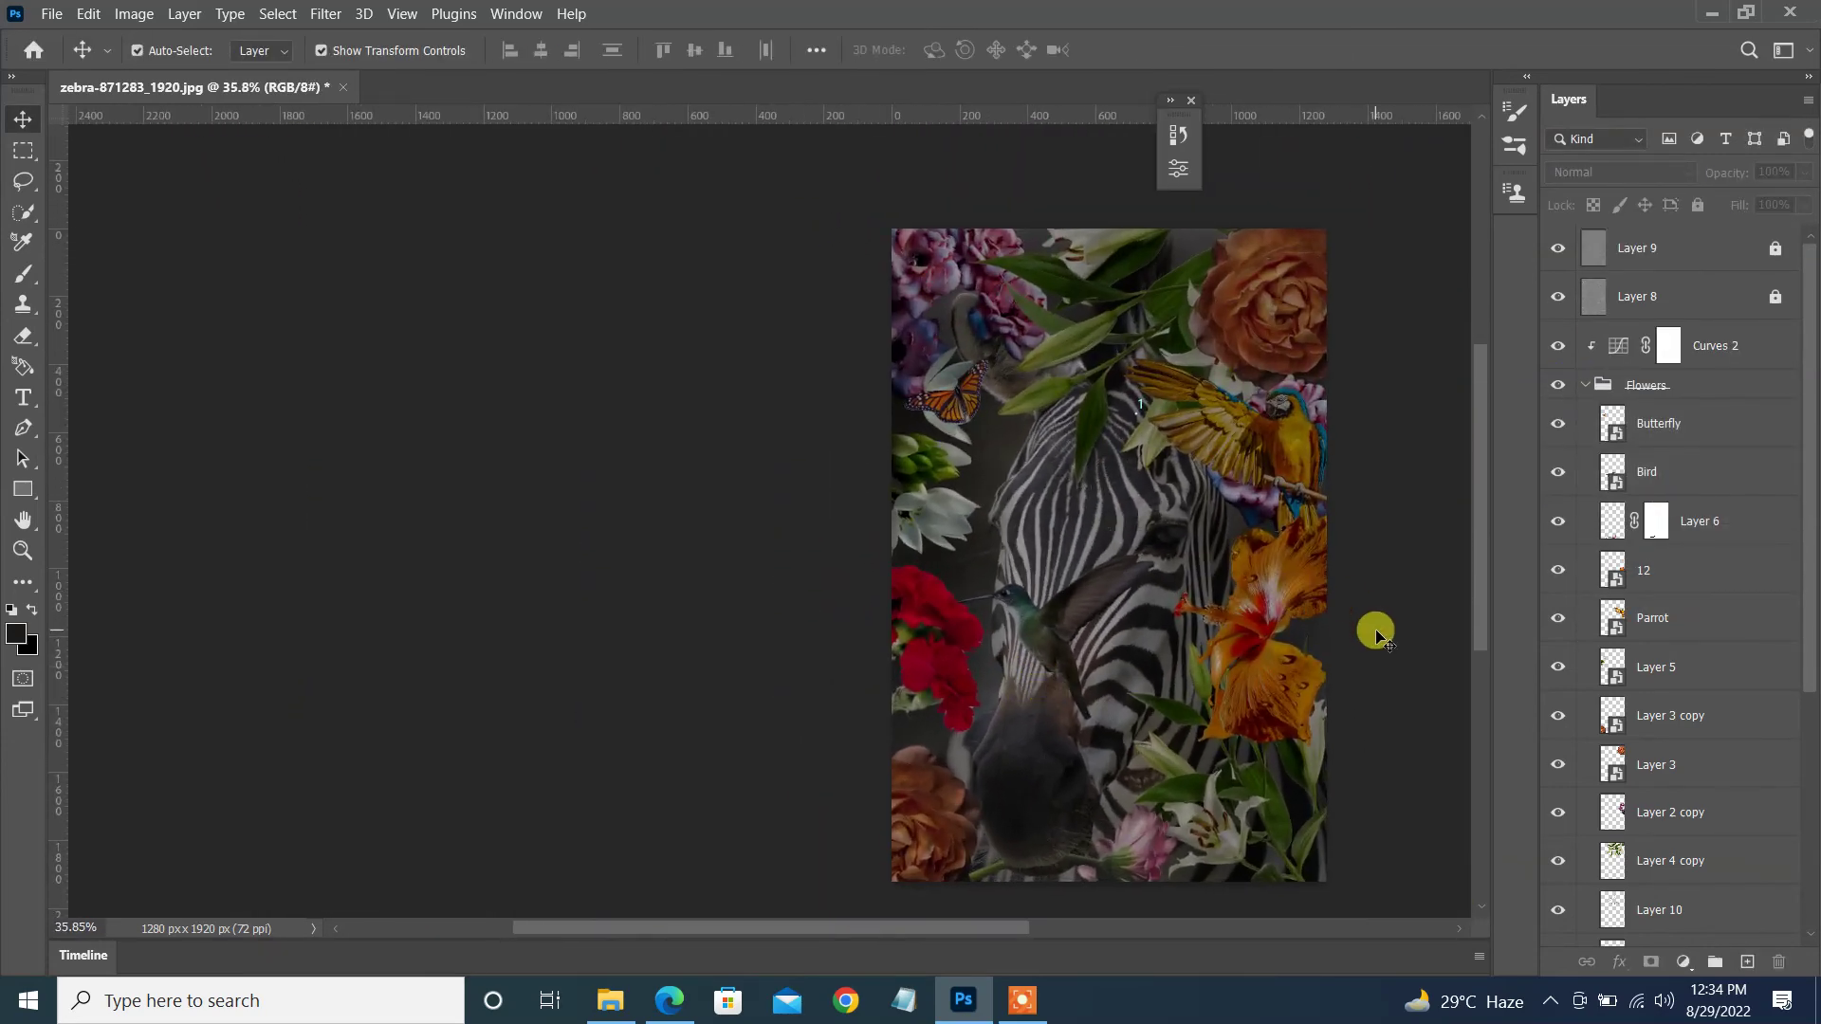
{"action": "left_click", "coordinate": [1583, 384]}
{"action": "left_click", "coordinate": [1668, 345]}
- Add a Hue/Saturation adjustment layer and reduce the composite's saturation
{"action": "left_click", "coordinate": [1655, 384]}
{"action": "left_click", "coordinate": [1683, 961]}
{"action": "left_click", "coordinate": [1669, 735]}
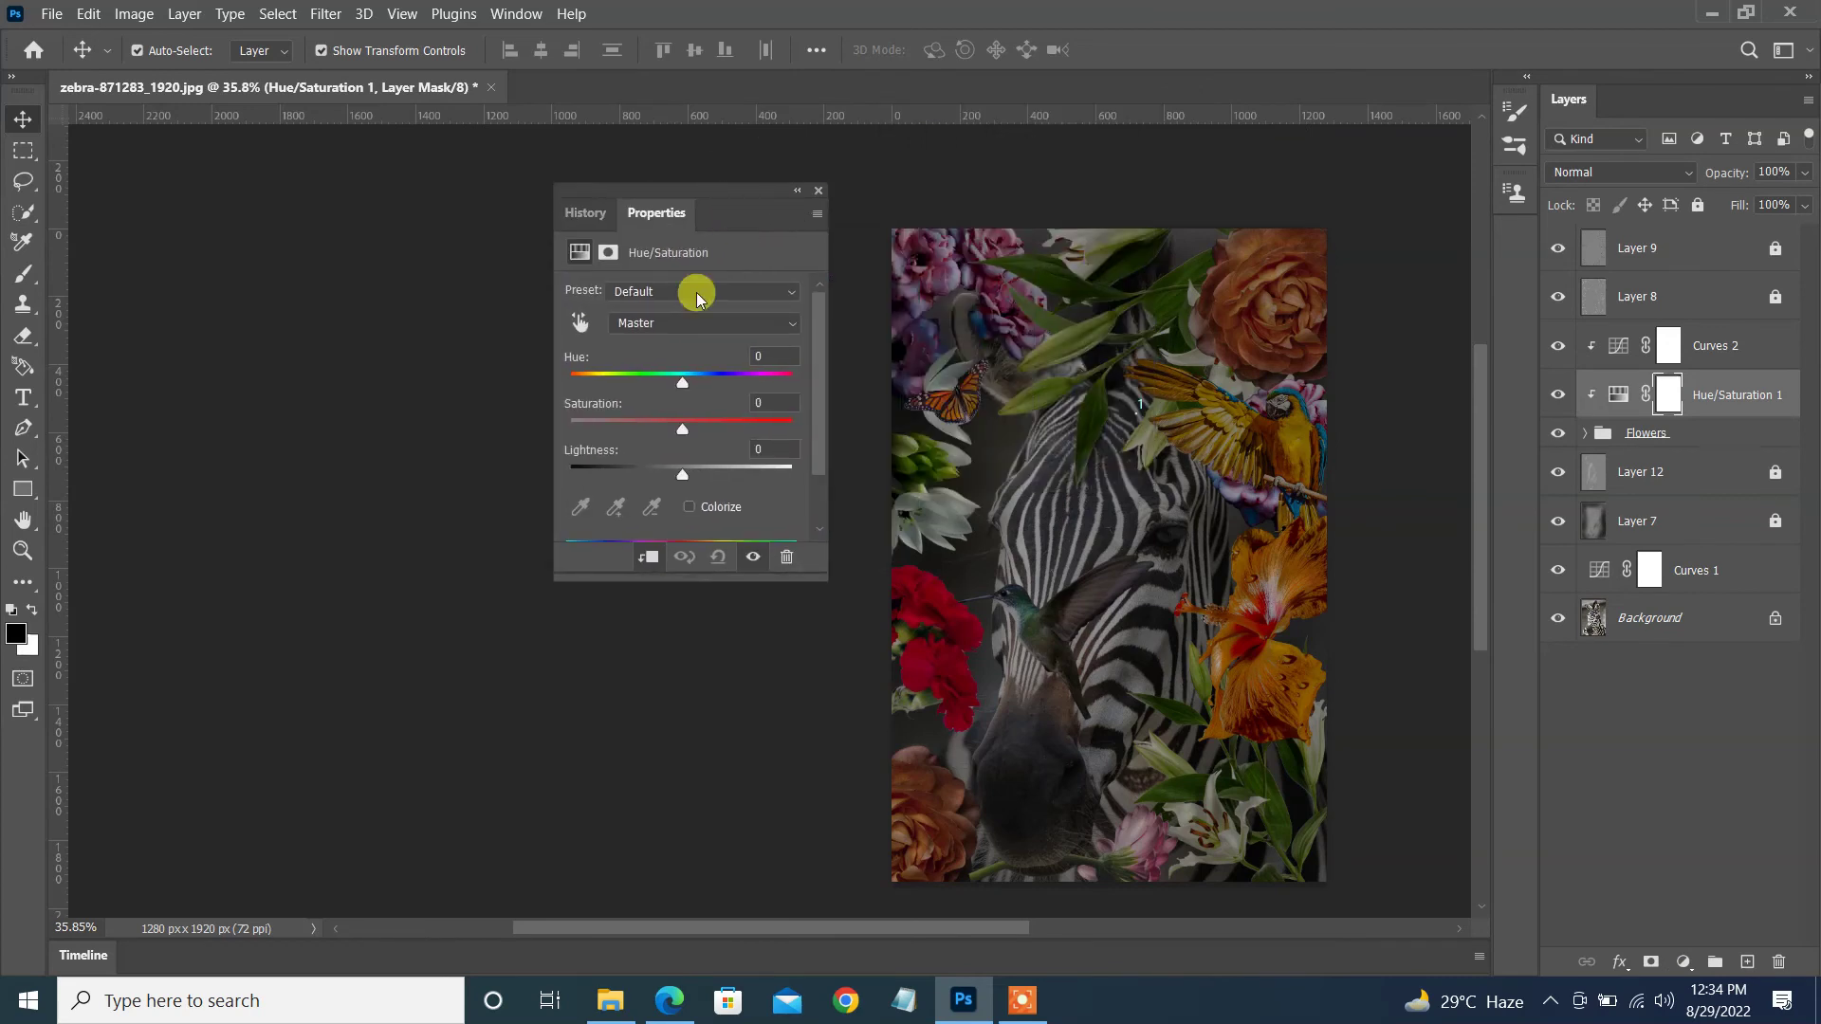
{"action": "left_click_drag", "start_coordinate": [638, 438], "coordinate": [629, 436]}
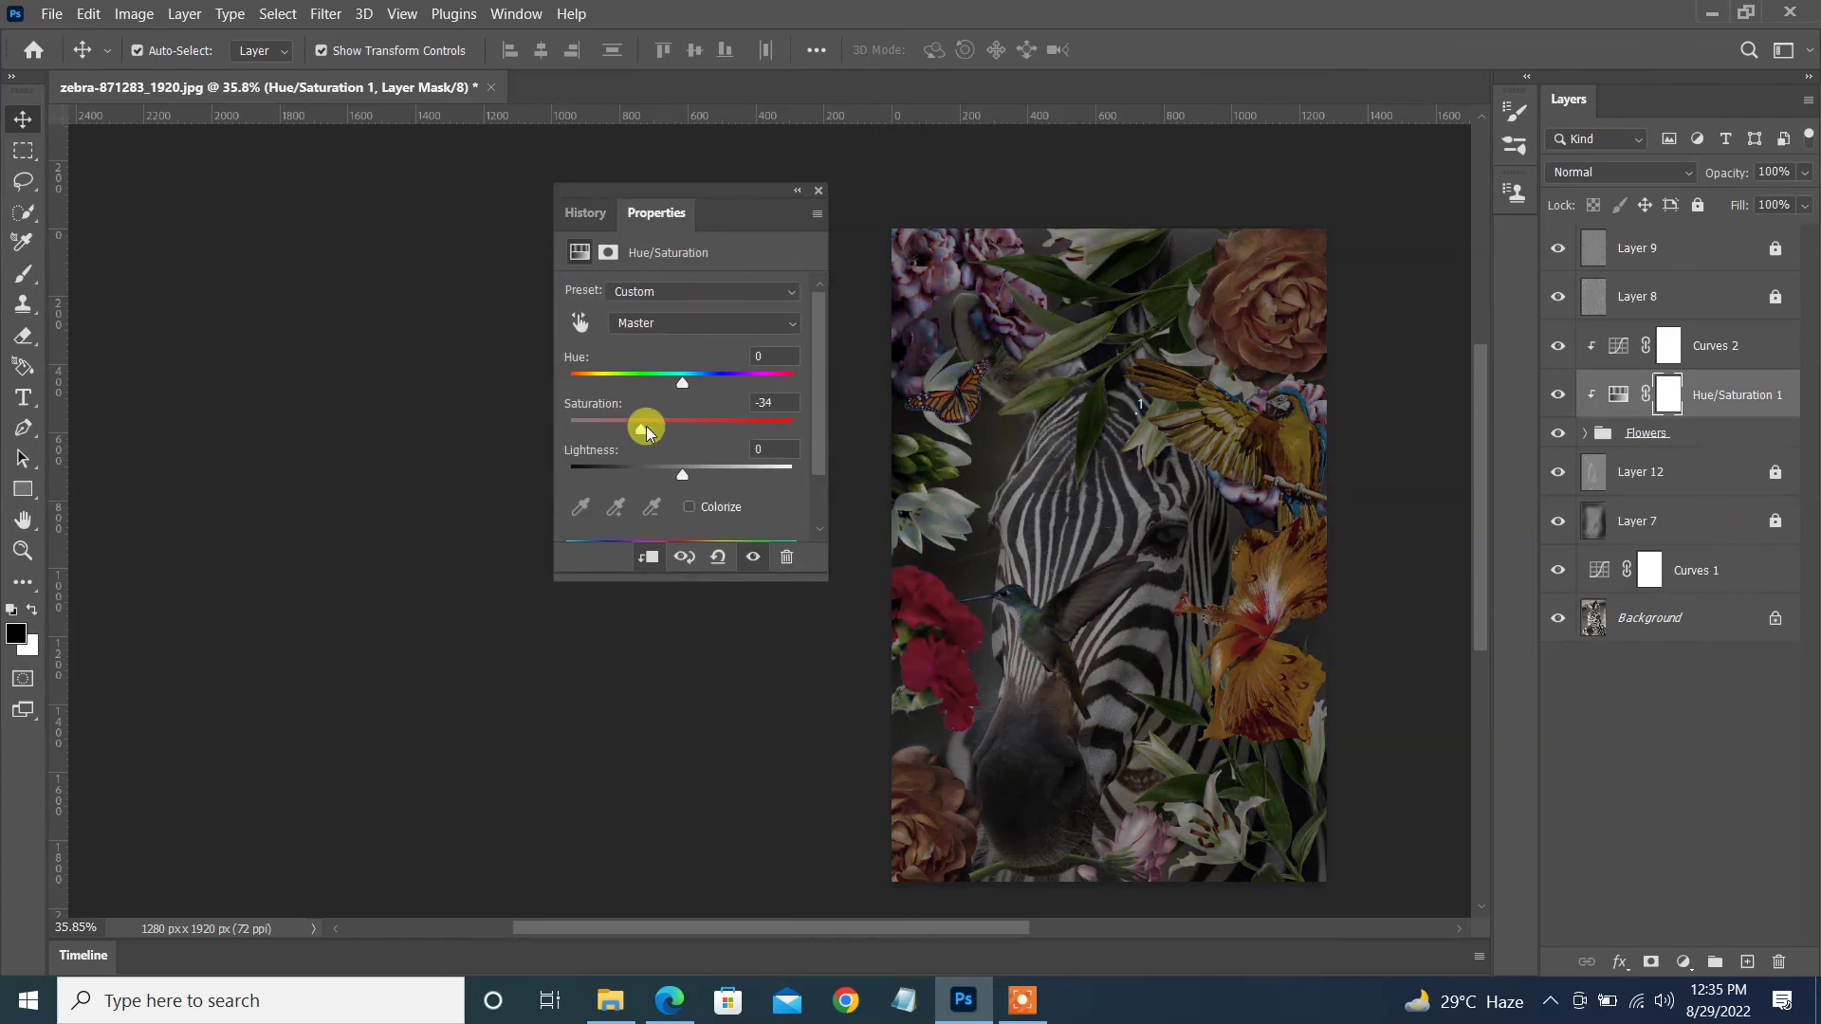
{"action": "left_click", "coordinate": [1203, 386]}
{"action": "scroll", "coordinate": [1203, 386], "scroll_direction": "down", "scroll_amount": 2}
{"action": "scroll", "coordinate": [1357, 487], "scroll_direction": "up", "scroll_amount": 2}
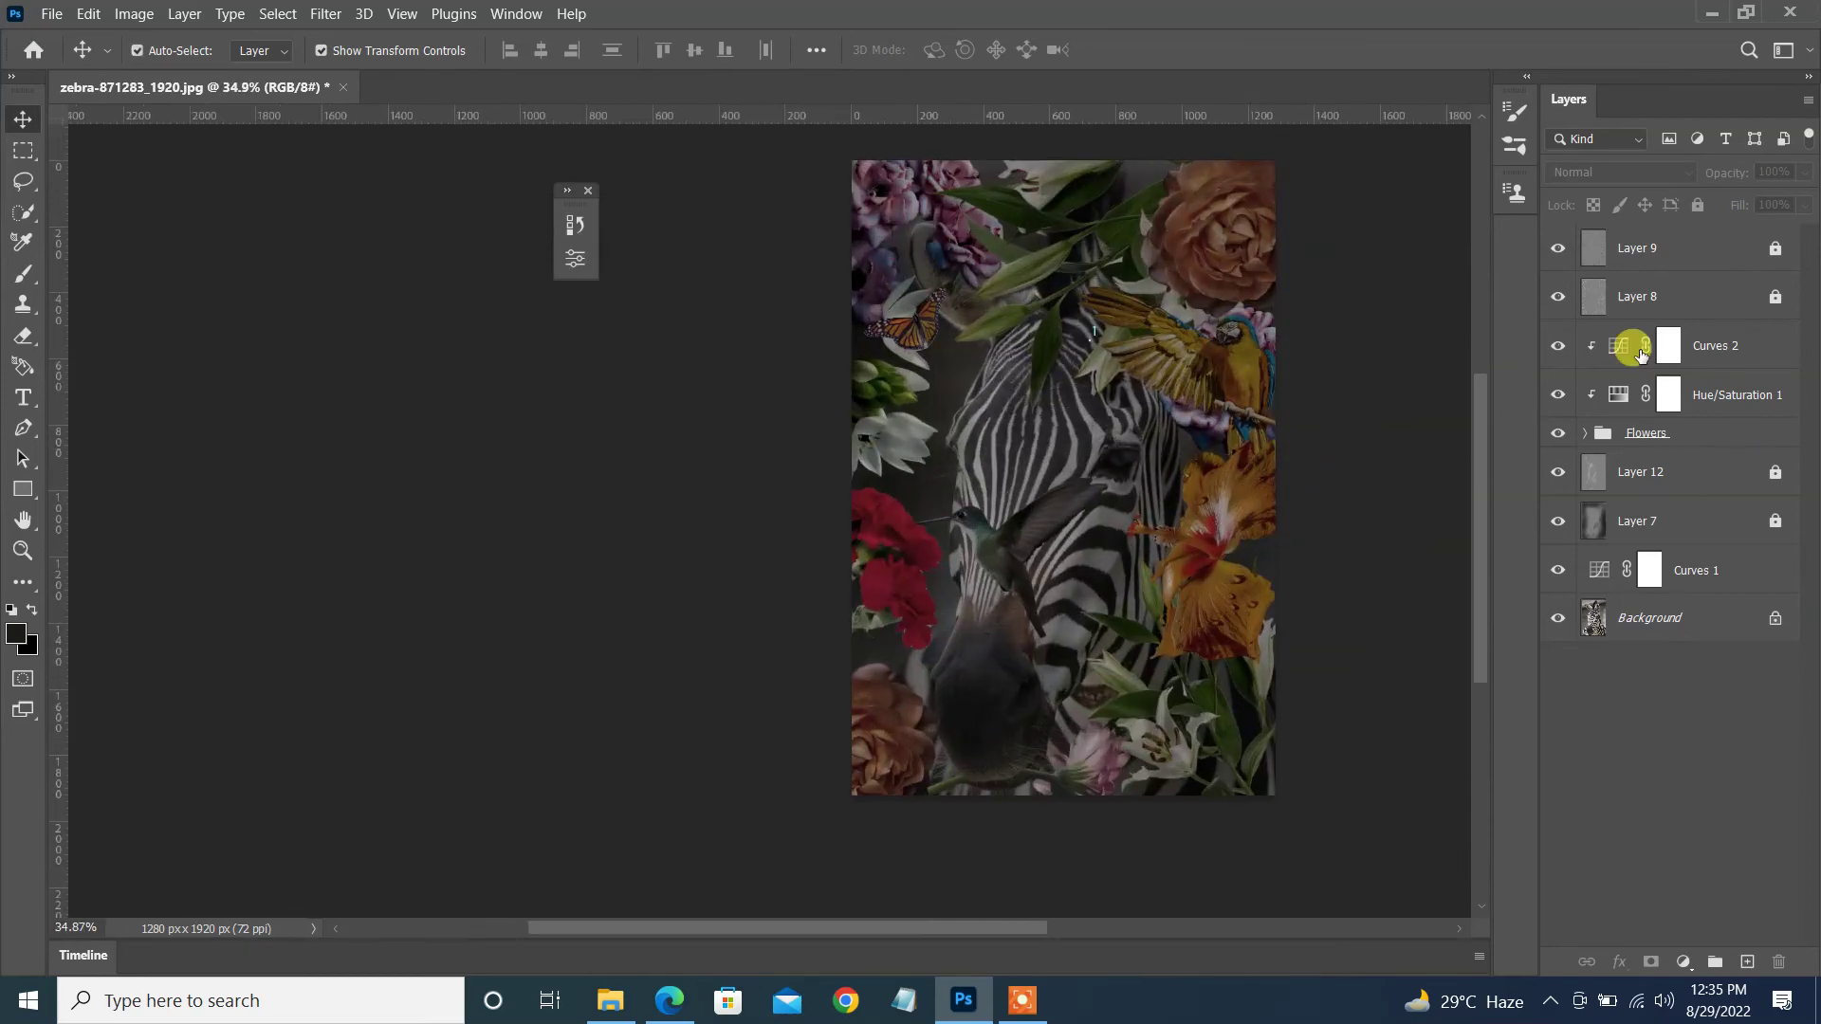
- Lower the Hue/Saturation saturation further to -52
{"action": "left_click", "coordinate": [1618, 399]}
{"action": "left_click_drag", "start_coordinate": [681, 429], "coordinate": [669, 429]}
{"action": "left_click", "coordinate": [575, 257]}
{"action": "double_click", "coordinate": [1627, 398]}
{"action": "left_click_drag", "start_coordinate": [778, 213], "coordinate": [650, 273]}
- Stamp all visible layers into a new top Layer 13 with Ctrl+Alt+Shift+E
{"action": "left_click", "coordinate": [1753, 334]}
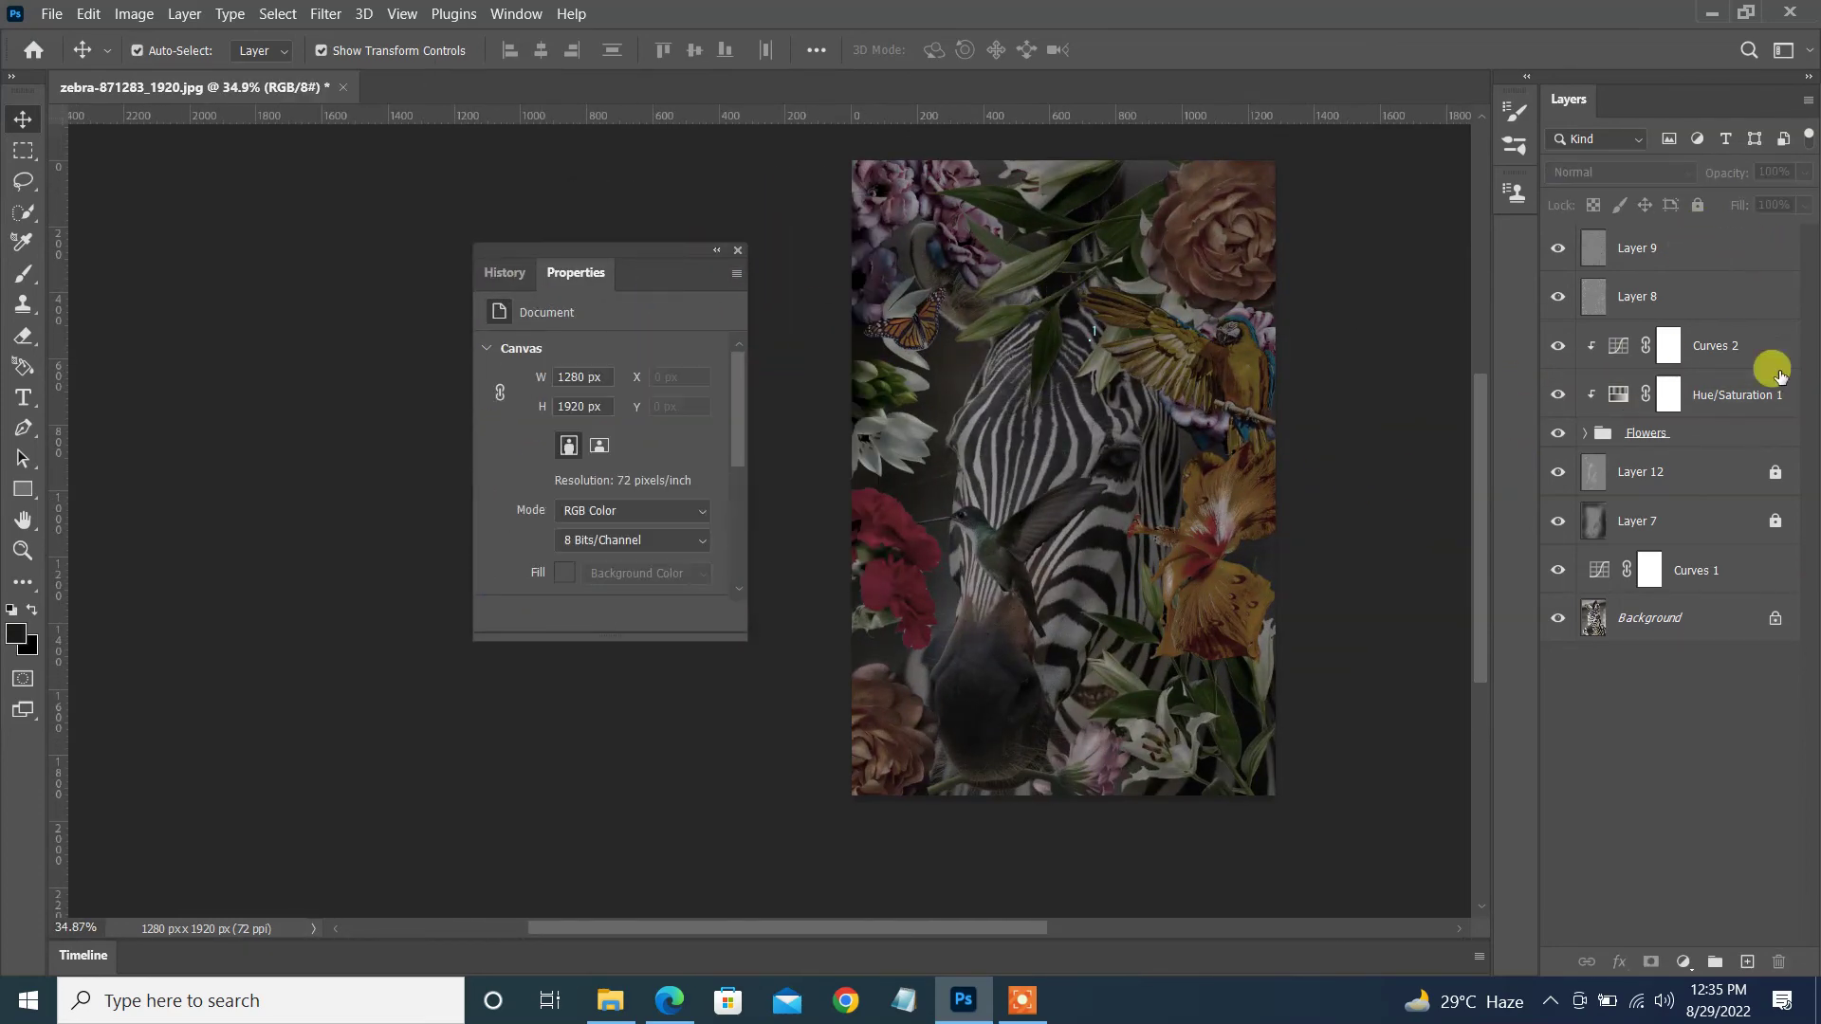
{"action": "left_click", "coordinate": [1774, 618]}
{"action": "key", "text": "ctrl+alt+shift+e"}
{"action": "left_click", "coordinate": [1557, 248], "text": "alt"}
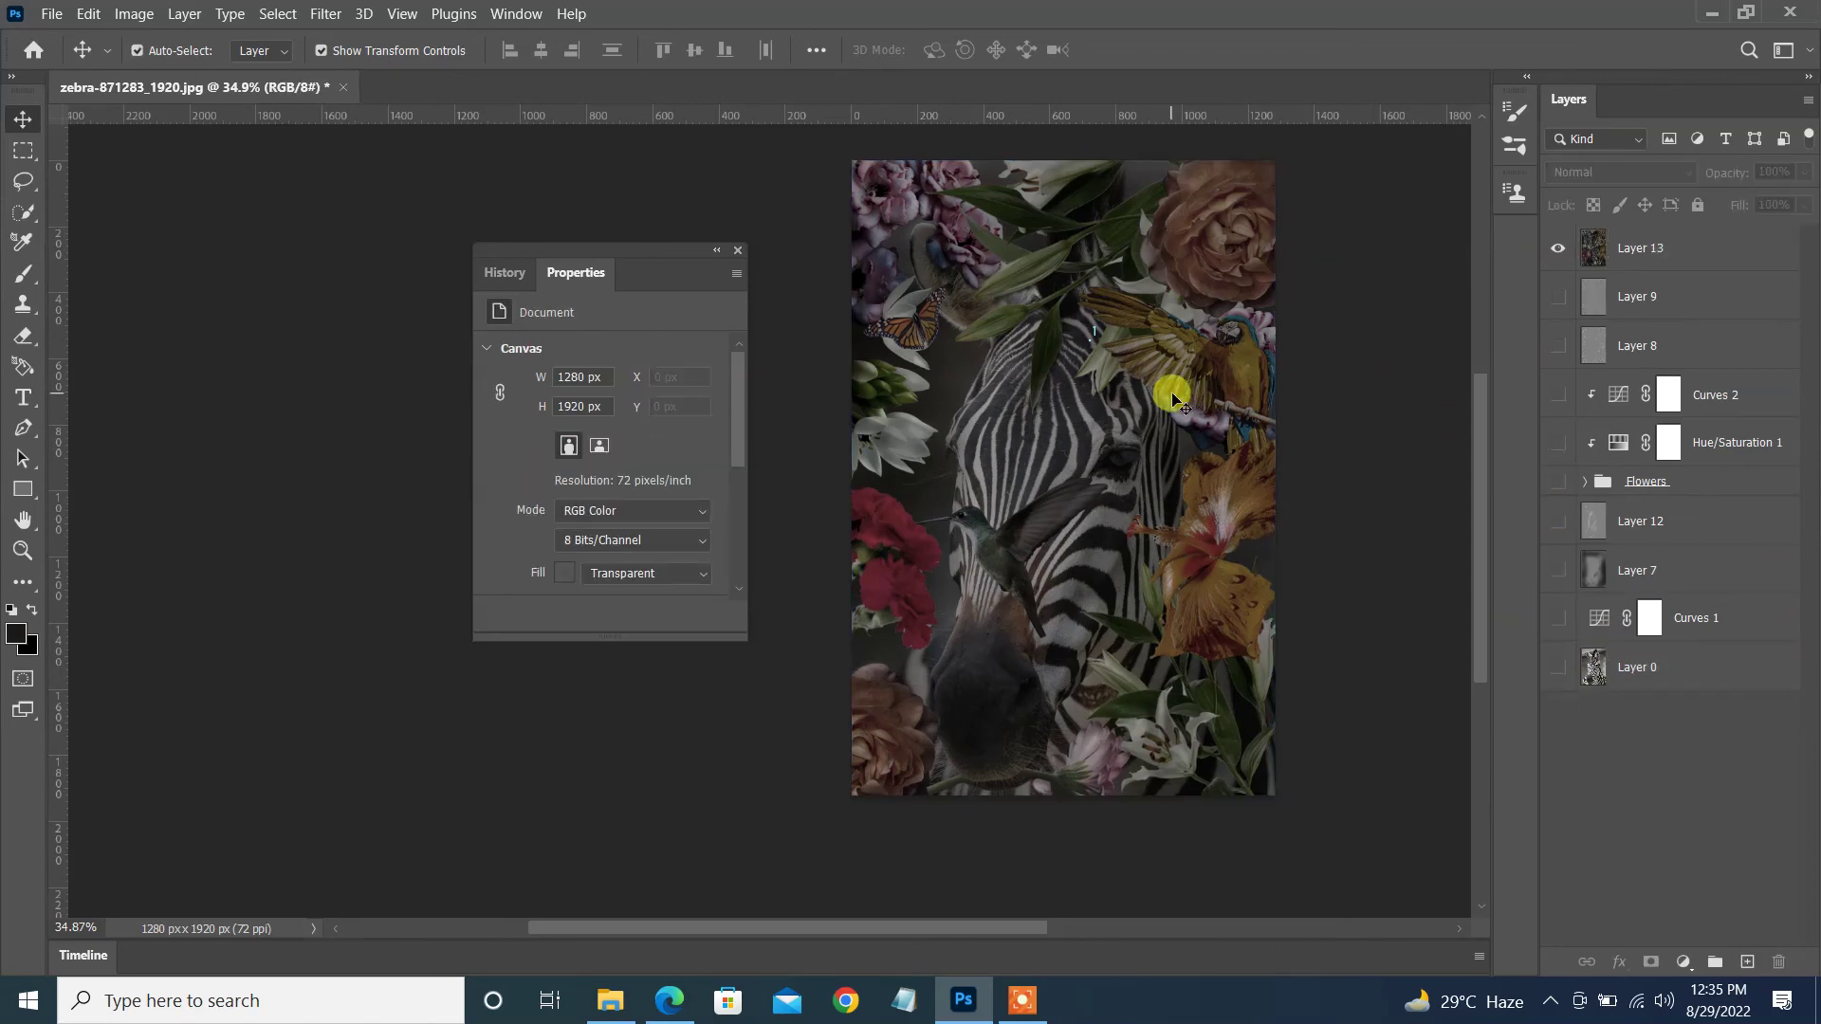
- In Camera Raw on Layer 13, set Temperature +12, Exposure +0.55 and Vibrance +21
{"action": "left_click", "coordinate": [1607, 257]}
{"action": "left_click", "coordinate": [326, 14]}
{"action": "left_click", "coordinate": [446, 176]}
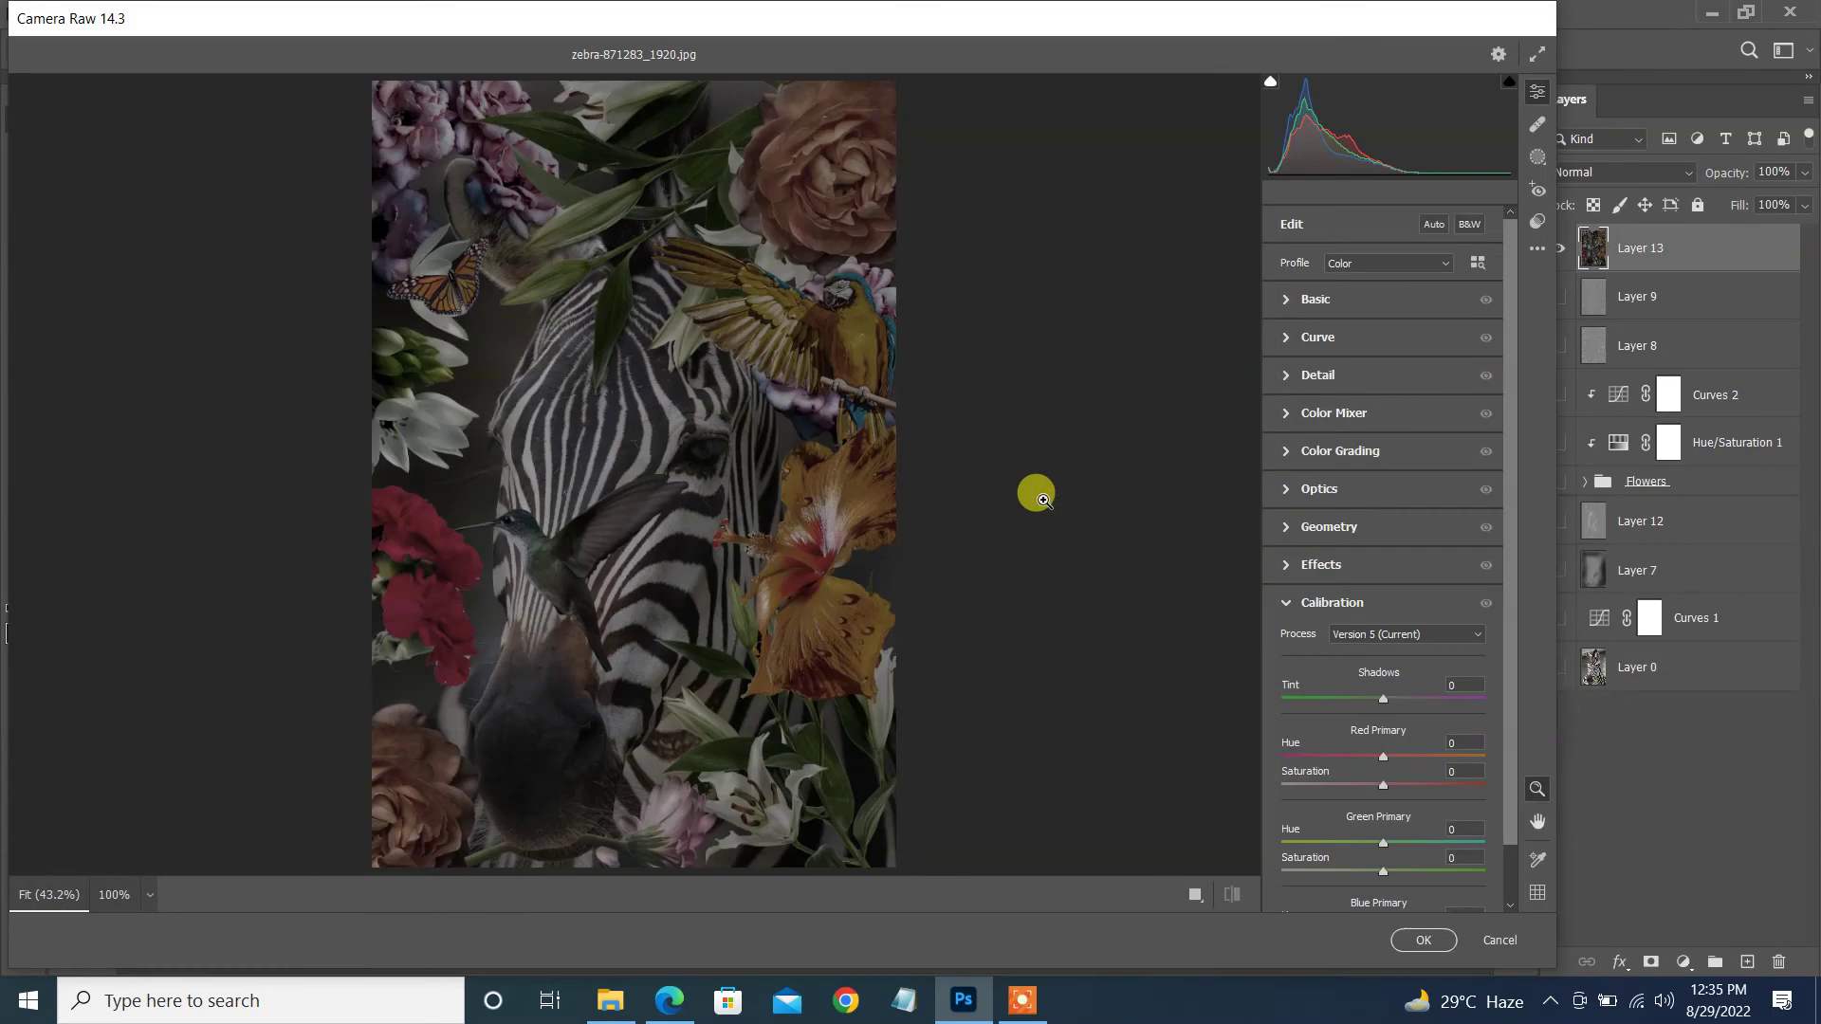
{"action": "left_click", "coordinate": [1315, 325]}
{"action": "mouse_move", "coordinate": [1382, 370]}
{"action": "left_mouse_down"}
{"action": "mouse_move", "coordinate": [1362, 378]}
{"action": "mouse_move", "coordinate": [1414, 373]}
{"action": "mouse_move", "coordinate": [1379, 387]}
{"action": "mouse_move", "coordinate": [1394, 383]}
{"action": "left_mouse_up"}
{"action": "mouse_move", "coordinate": [1382, 450]}
{"action": "left_mouse_down"}
{"action": "mouse_move", "coordinate": [1354, 455]}
{"action": "mouse_move", "coordinate": [1387, 449]}
{"action": "mouse_move", "coordinate": [1392, 506]}
{"action": "mouse_move", "coordinate": [1299, 543]}
{"action": "mouse_move", "coordinate": [1545, 516]}
{"action": "mouse_move", "coordinate": [1292, 565]}
{"action": "mouse_move", "coordinate": [1385, 554]}
{"action": "mouse_move", "coordinate": [1544, 601]}
{"action": "mouse_move", "coordinate": [1368, 610]}
{"action": "left_mouse_up"}
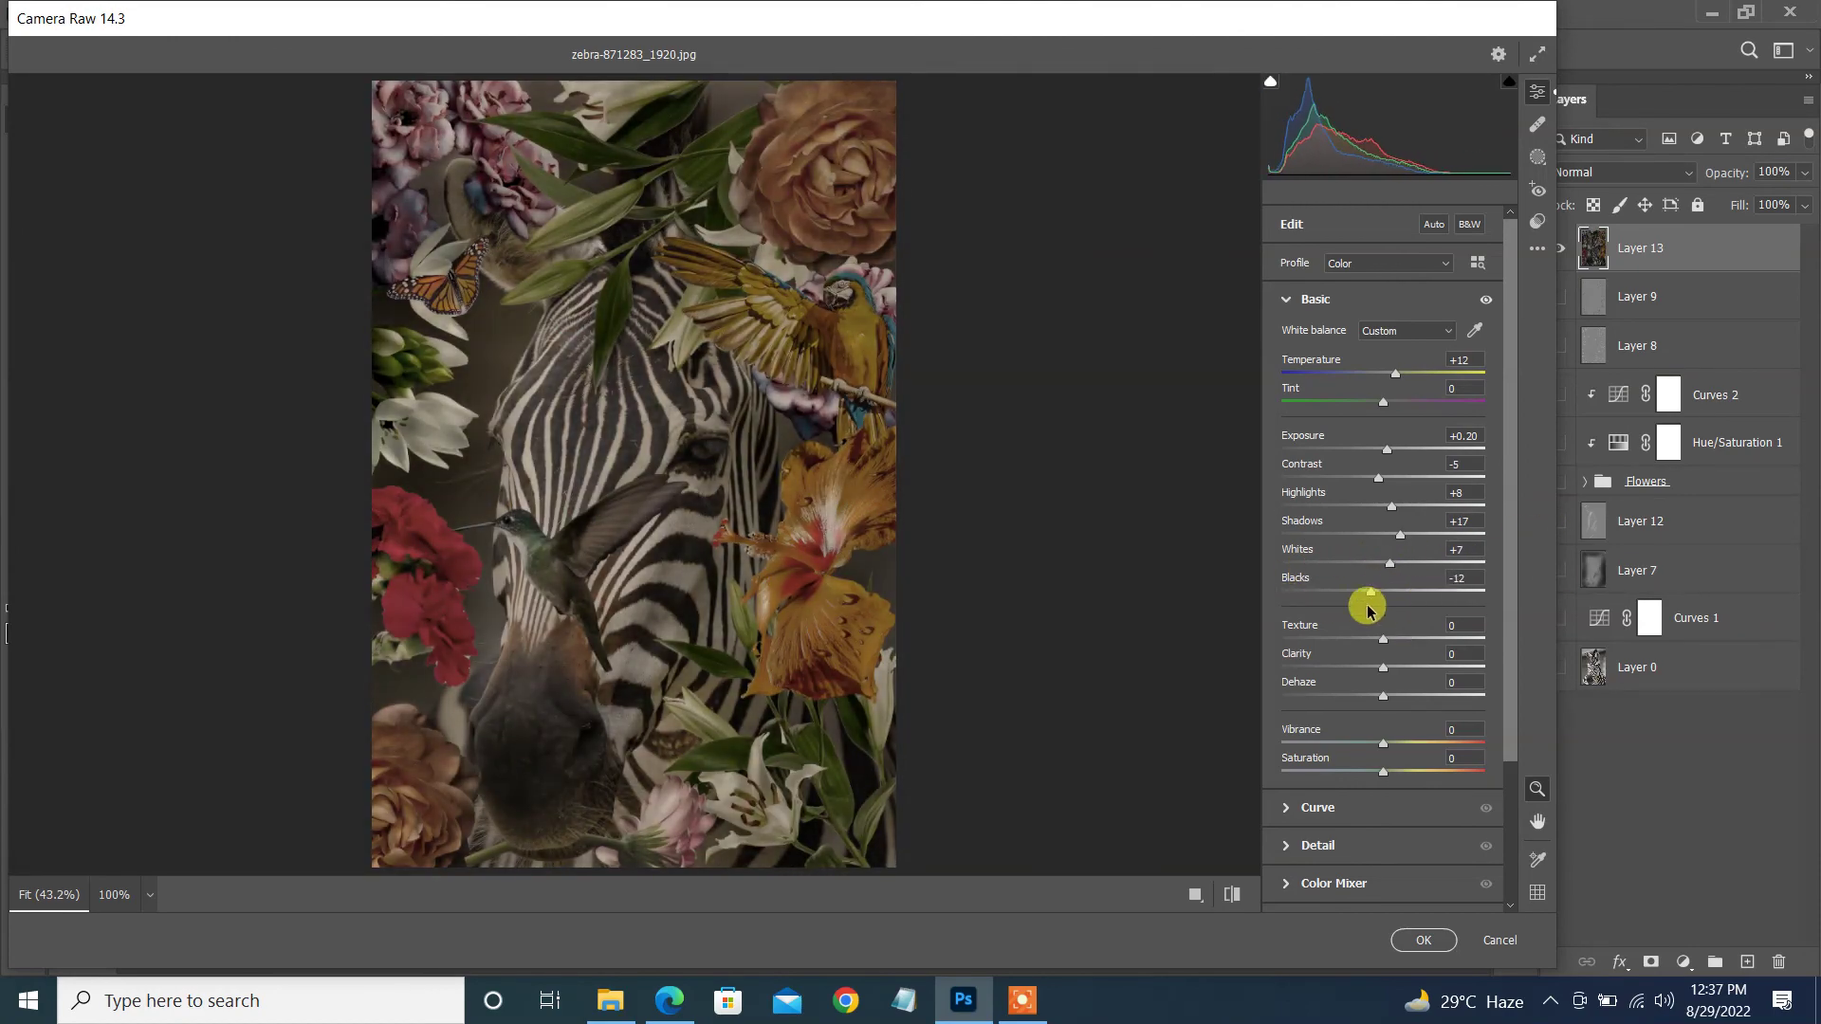
{"action": "left_click_drag", "start_coordinate": [1386, 449], "coordinate": [1394, 450]}
{"action": "left_click_drag", "start_coordinate": [1383, 741], "coordinate": [1403, 739]}
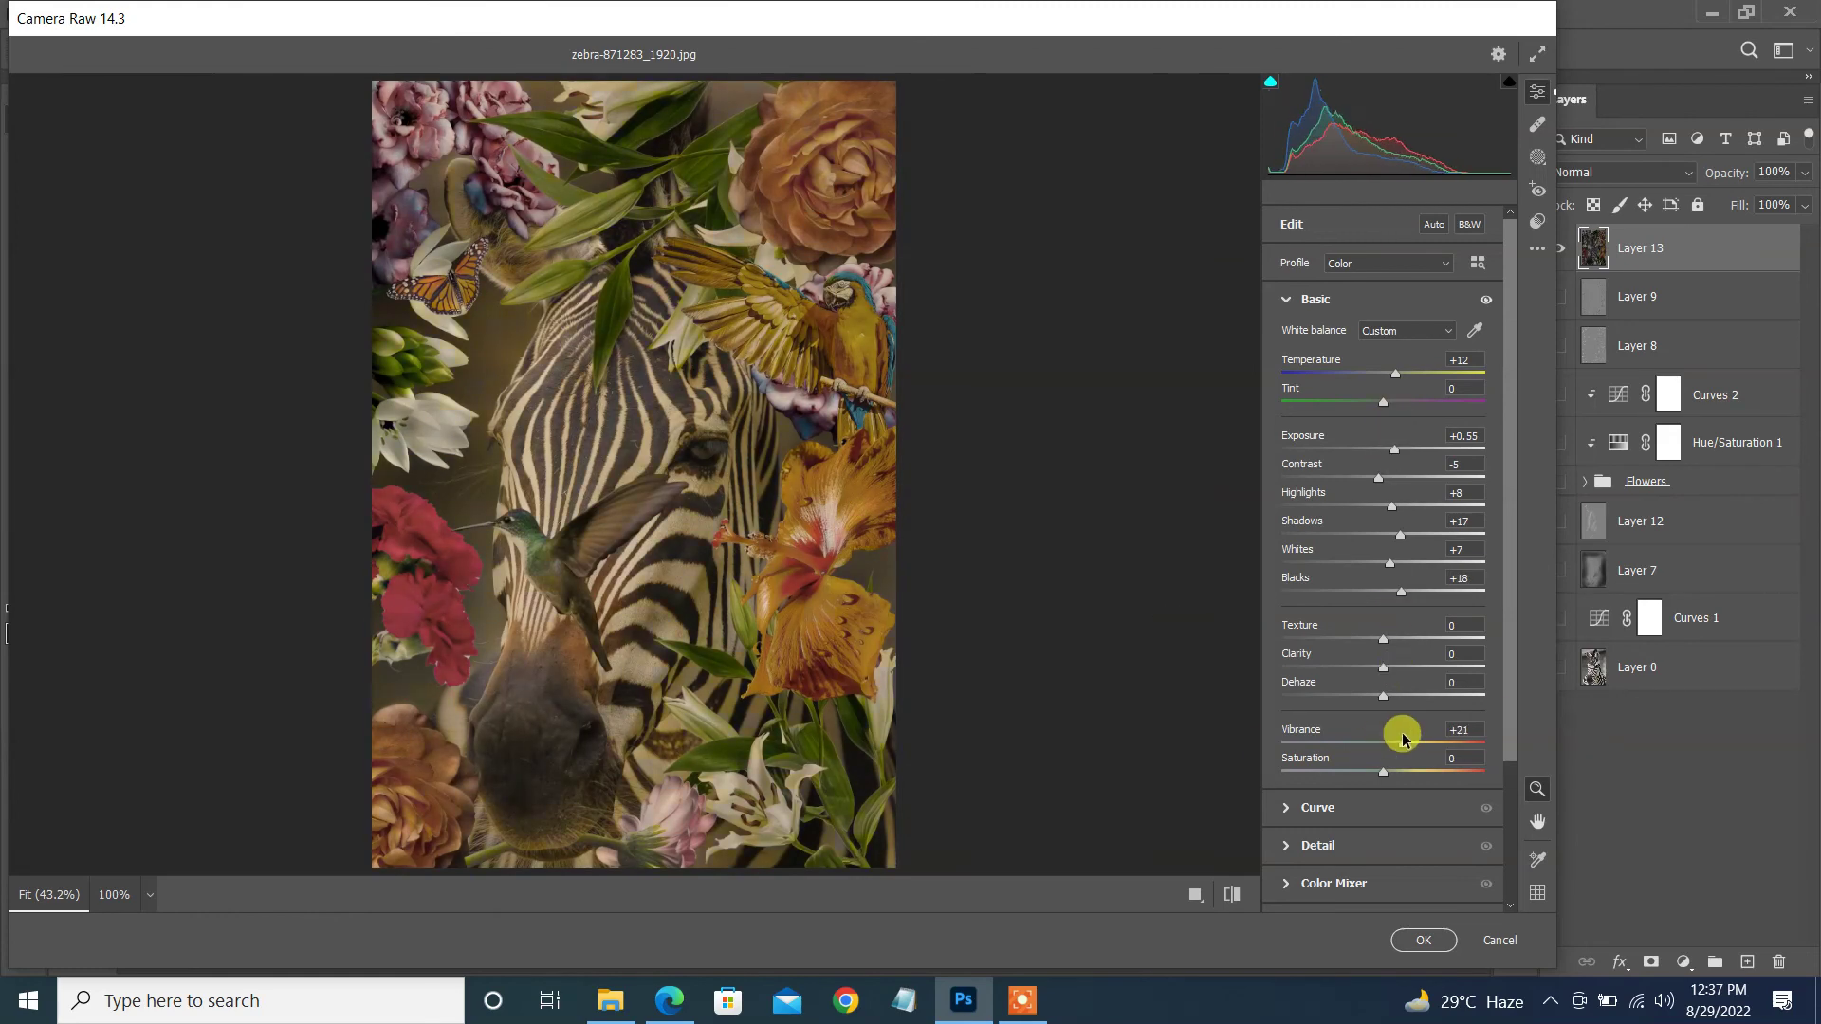
- Change the Camera Raw preview zoom through 100%, fit, 12% and 25%
{"action": "left_click", "coordinate": [1341, 808]}
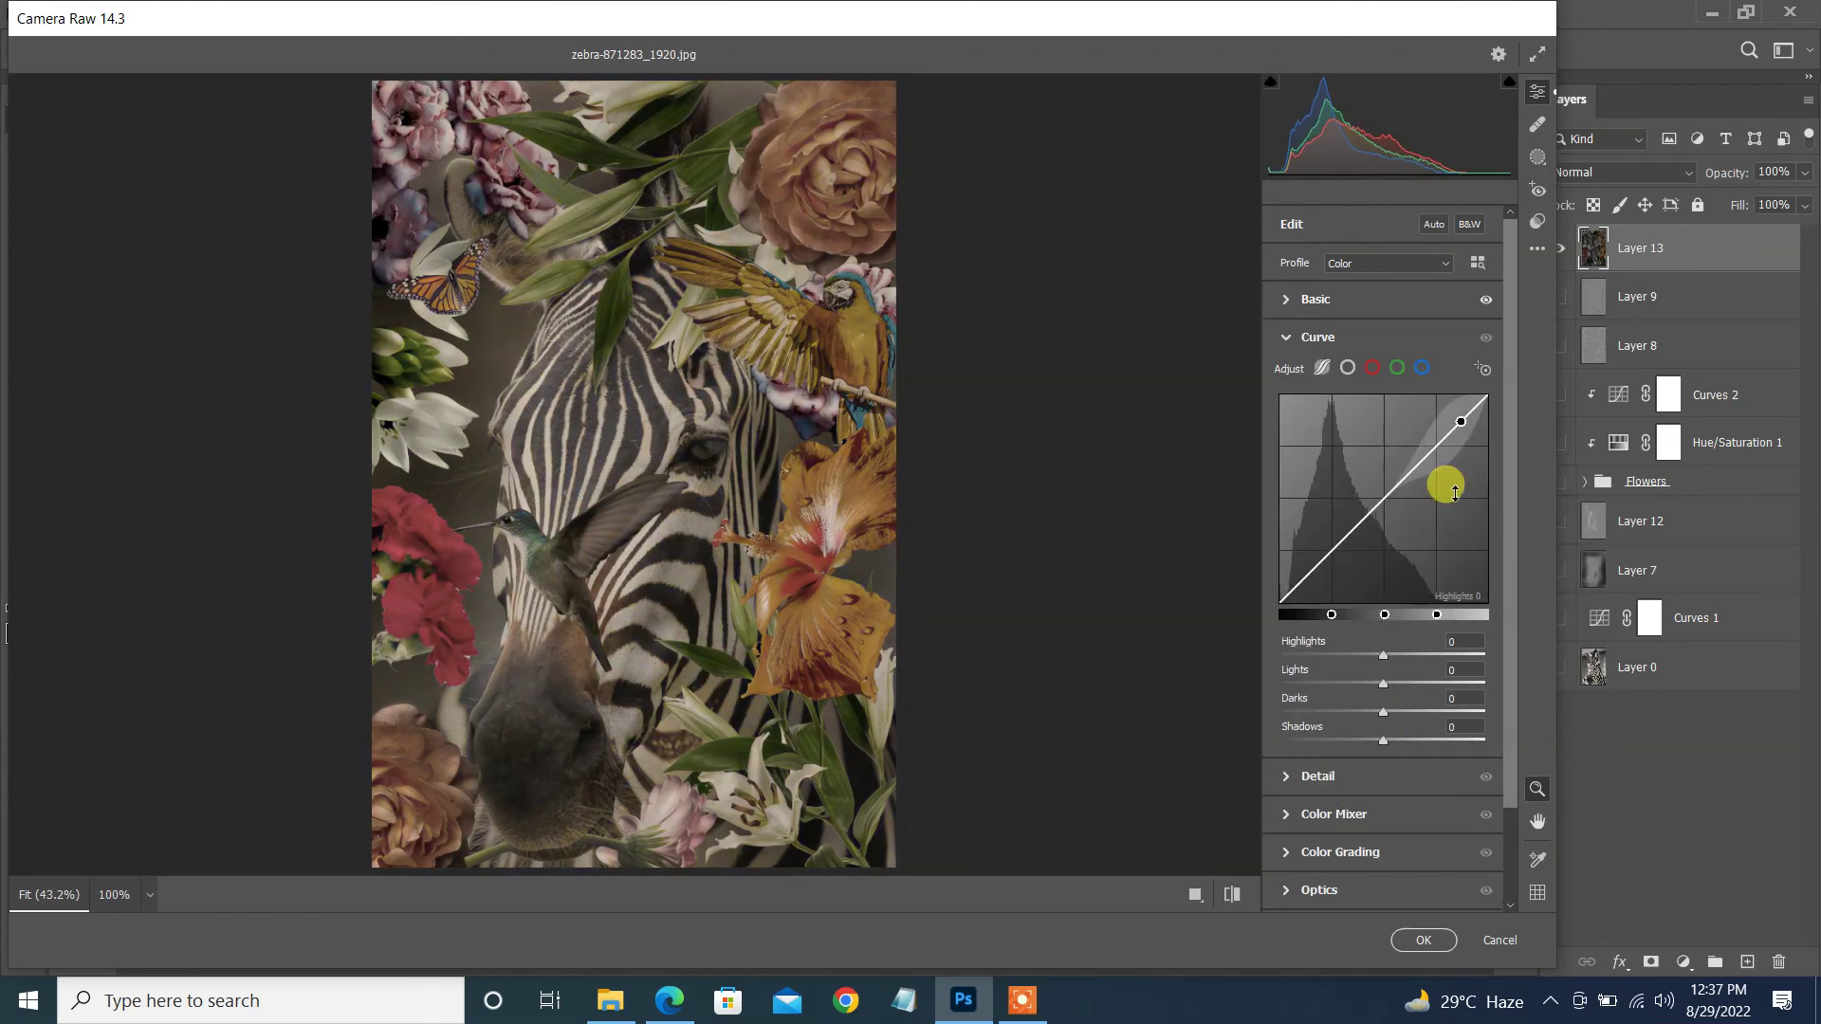
{"action": "key", "text": "ctrl+alt+0"}
{"action": "left_click", "coordinate": [149, 894]}
{"action": "left_click", "coordinate": [209, 833]}
{"action": "left_click", "coordinate": [149, 894]}
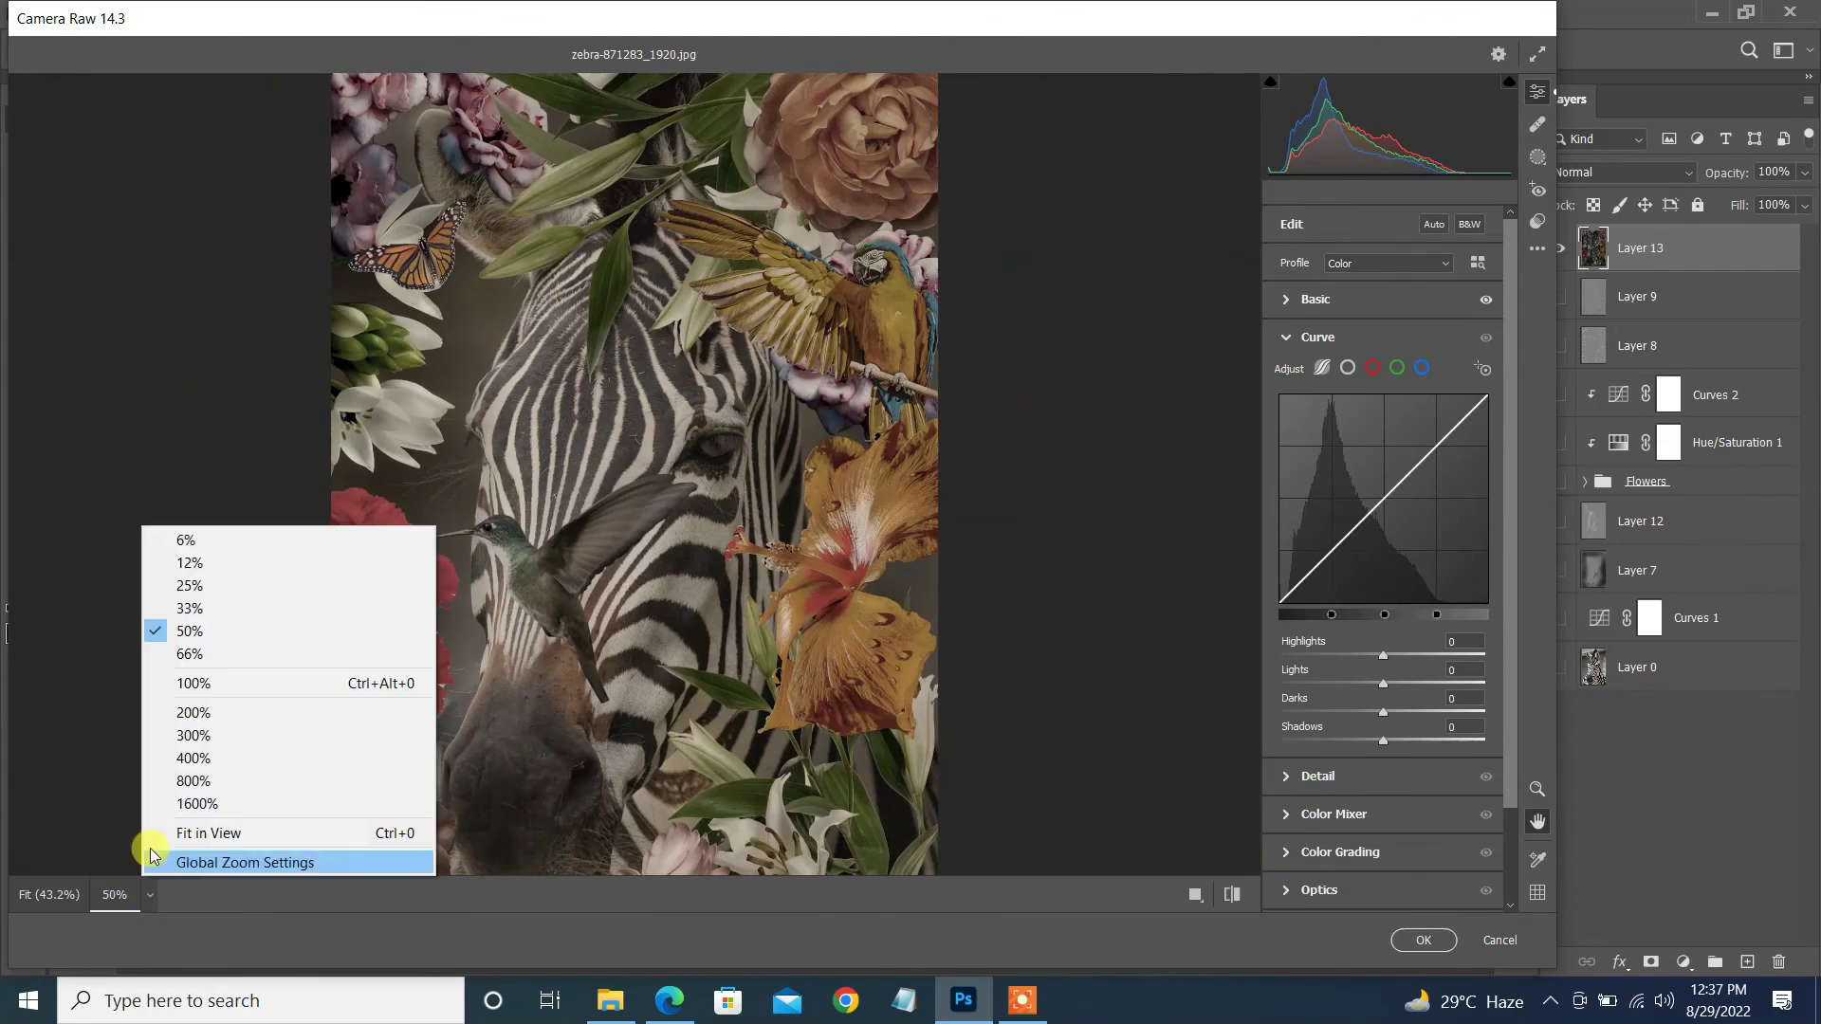
{"action": "left_click", "coordinate": [190, 563]}
{"action": "left_click", "coordinate": [149, 894]}
{"action": "left_click", "coordinate": [190, 585]}
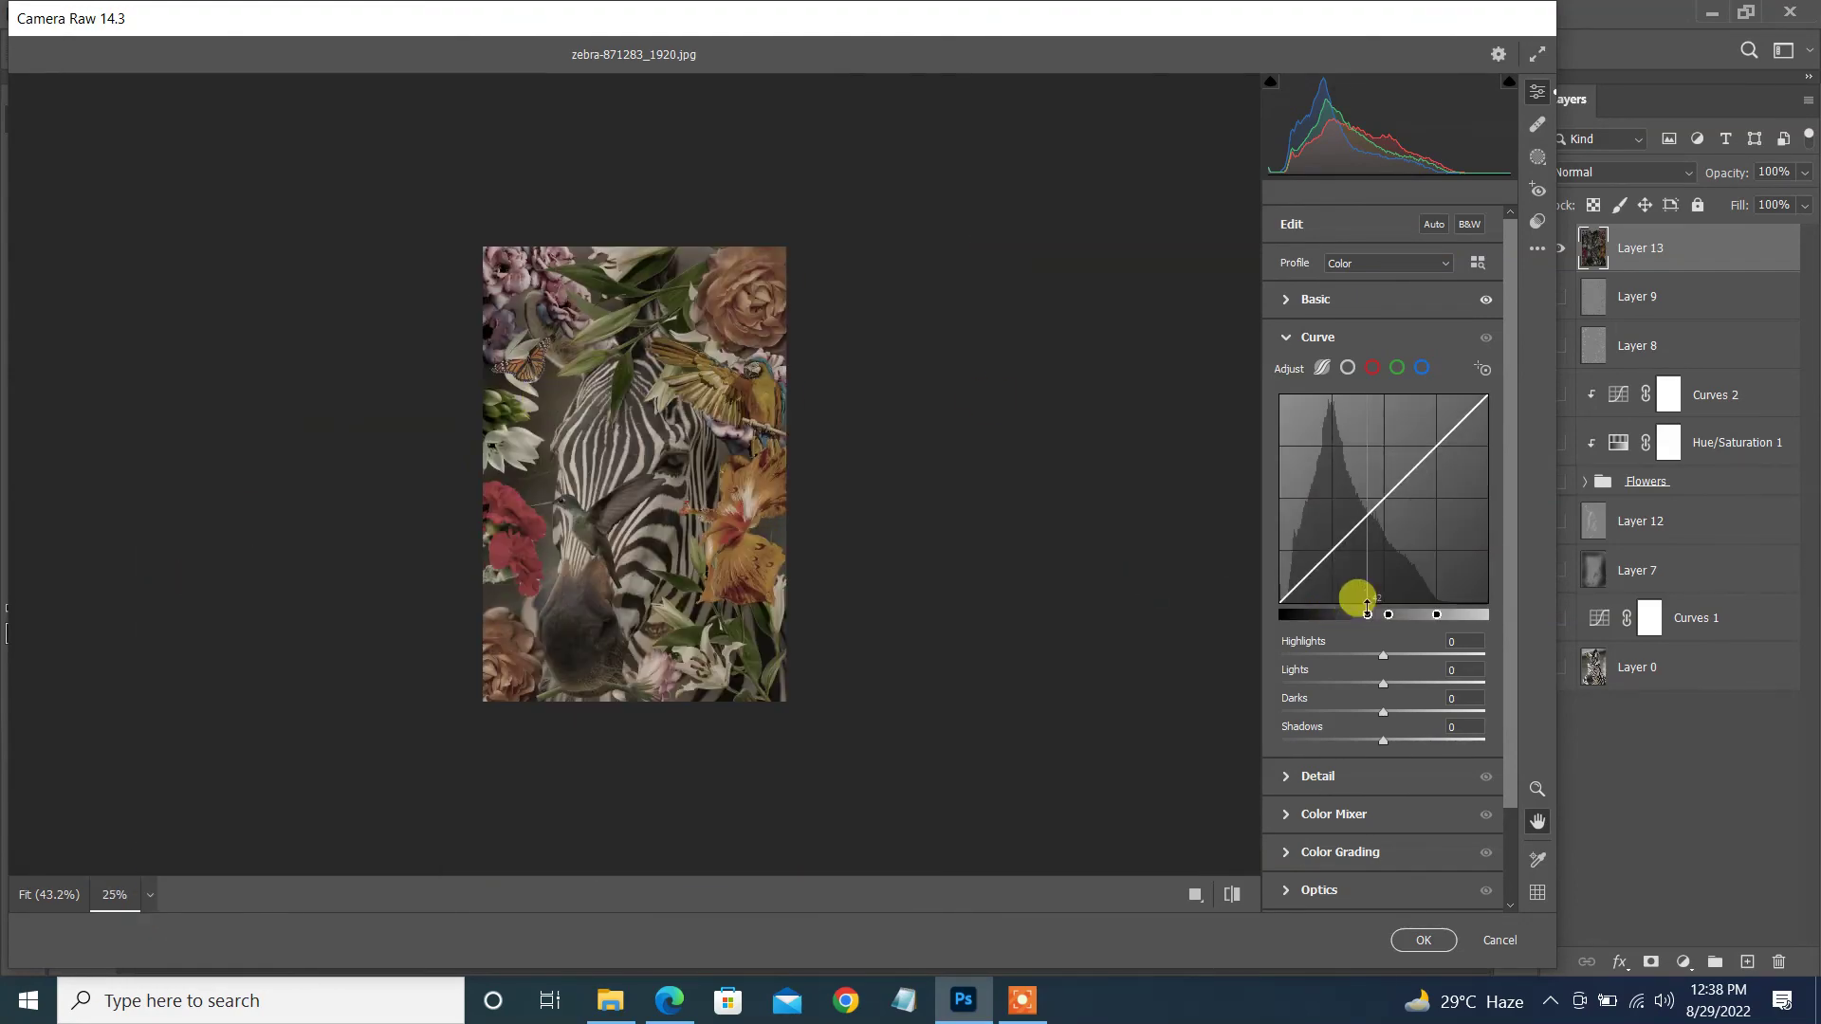
{"action": "left_click", "coordinate": [1323, 775]}
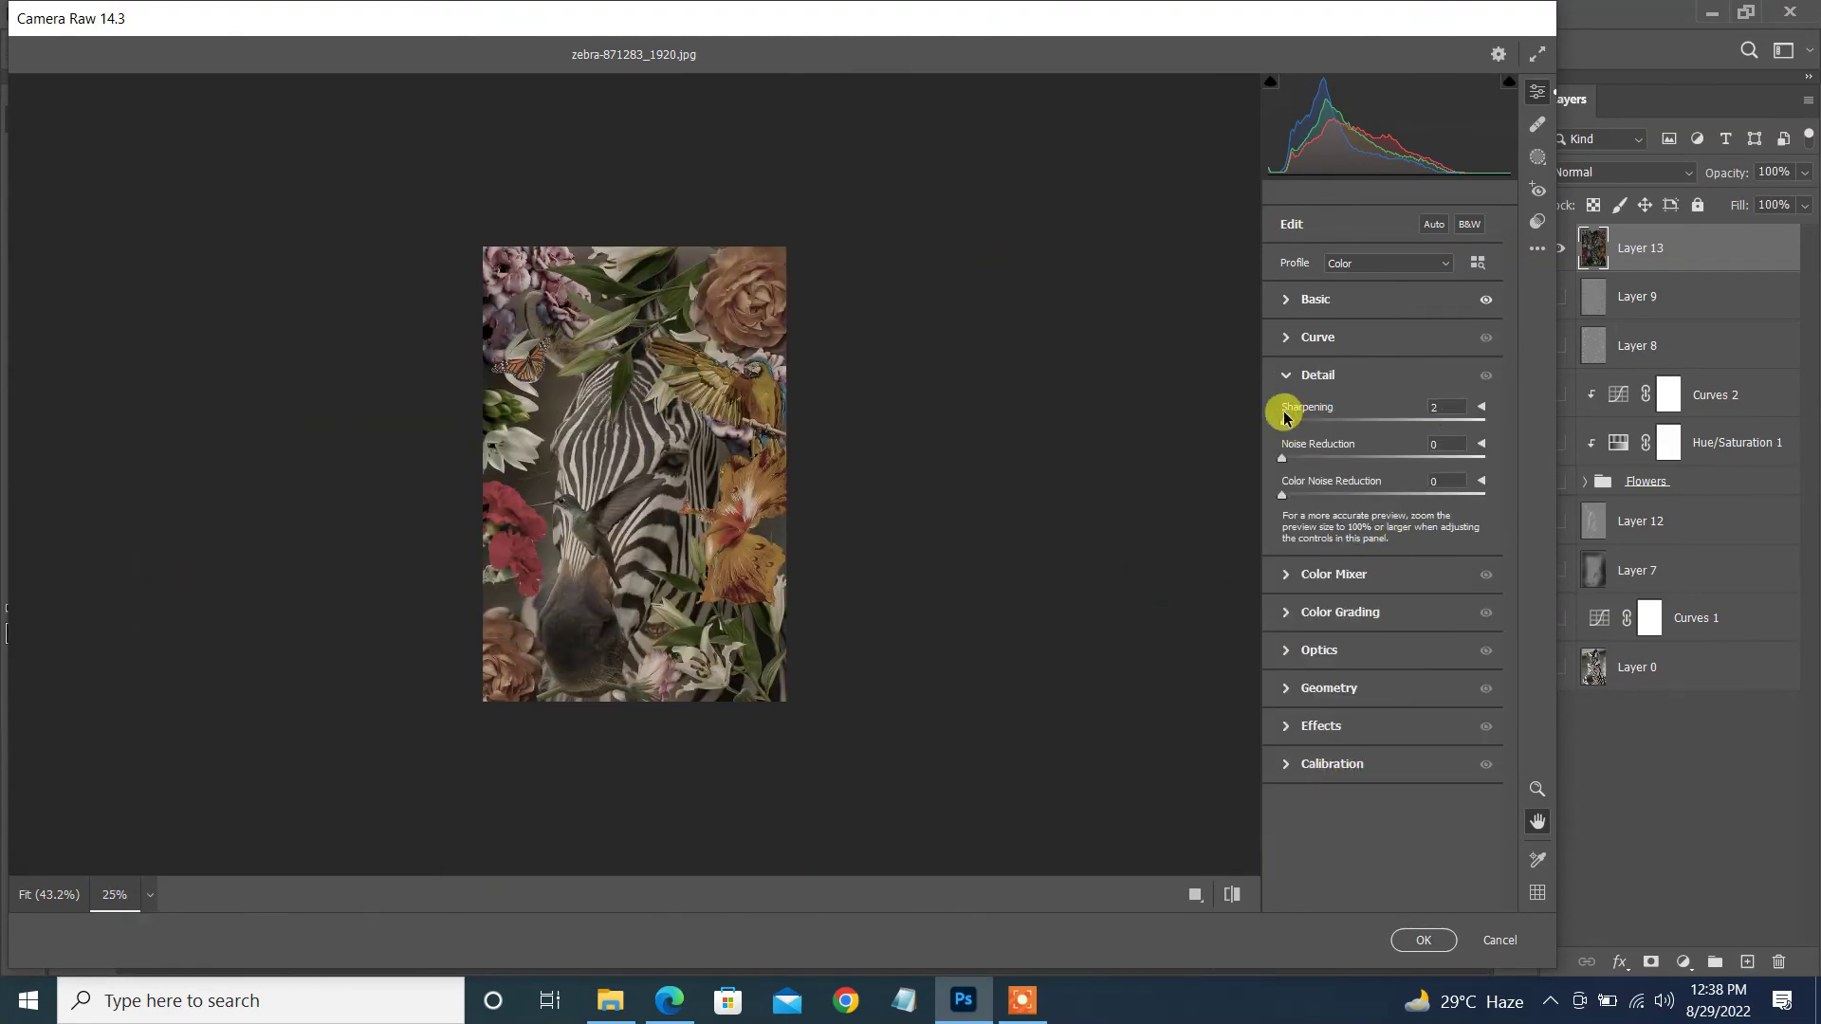
- In the Color Mixer, shift the Oranges hue to -27 and Purples hue to -52
{"action": "left_click", "coordinate": [1300, 574]}
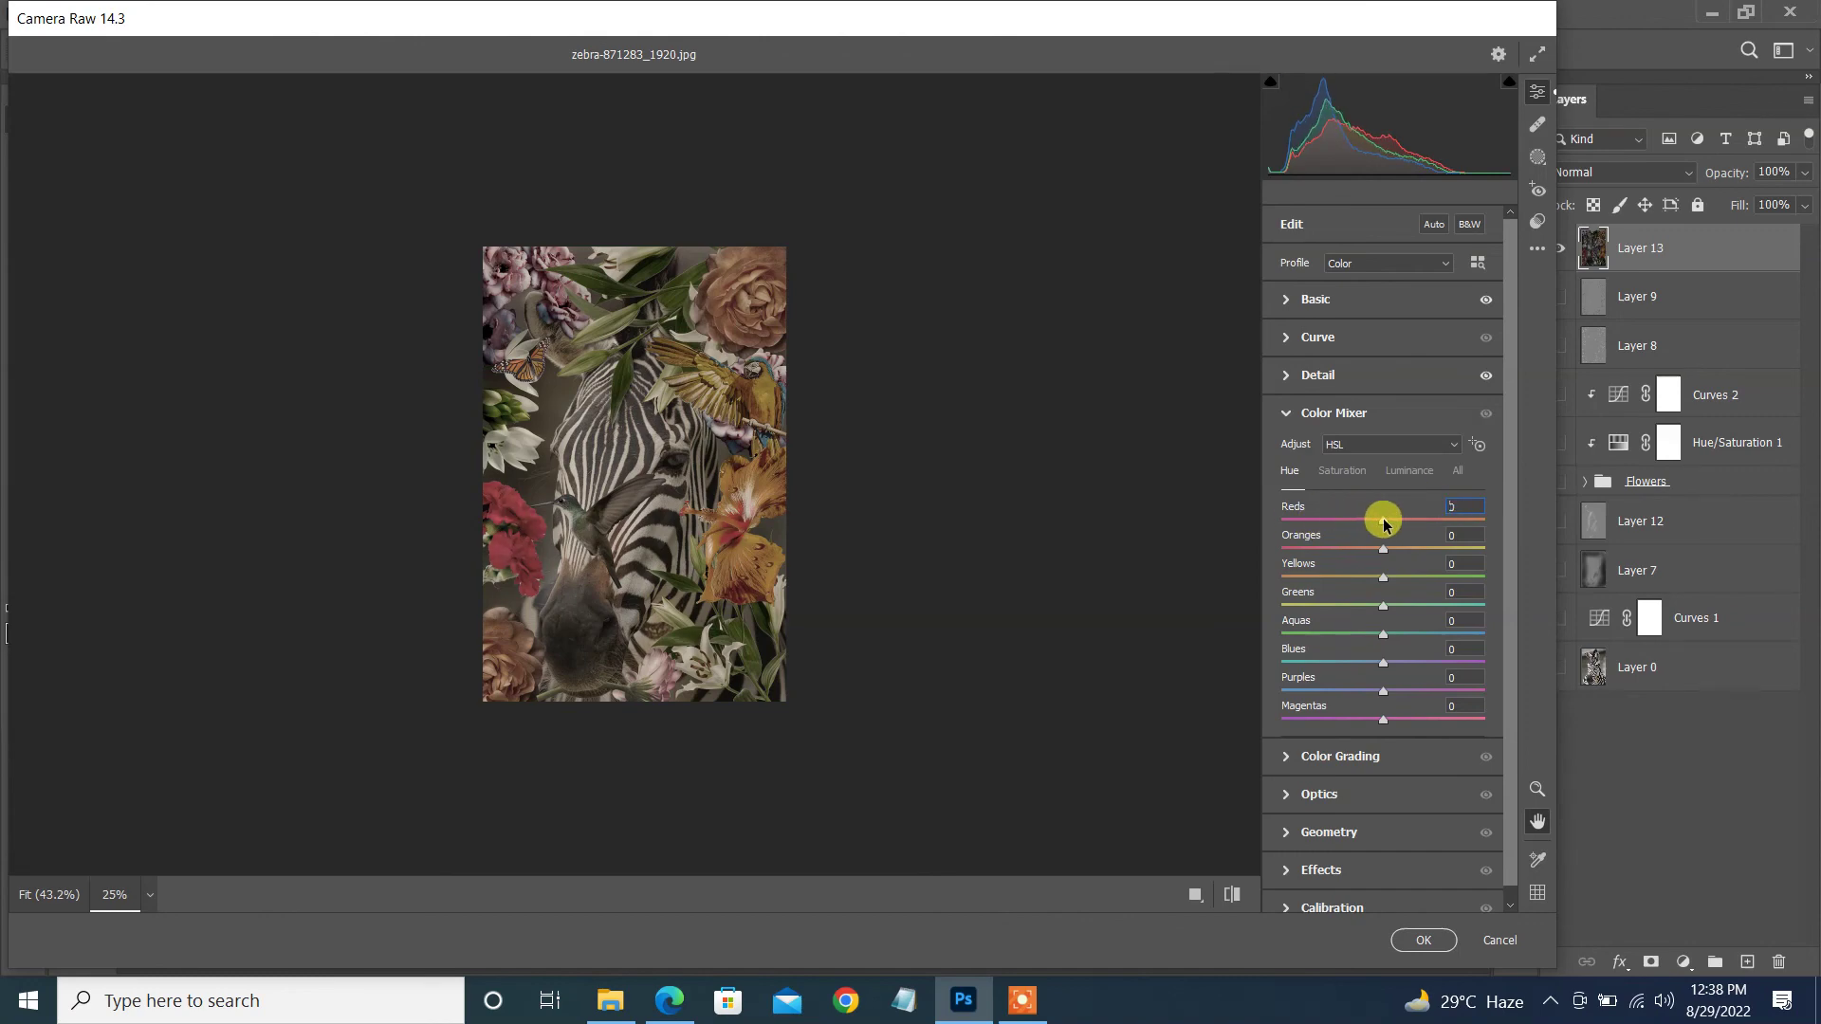
{"action": "key", "text": "ctrl+0"}
{"action": "left_click_drag", "start_coordinate": [1333, 556], "coordinate": [1383, 577]}
{"action": "left_click_drag", "start_coordinate": [1382, 683], "coordinate": [1385, 688]}
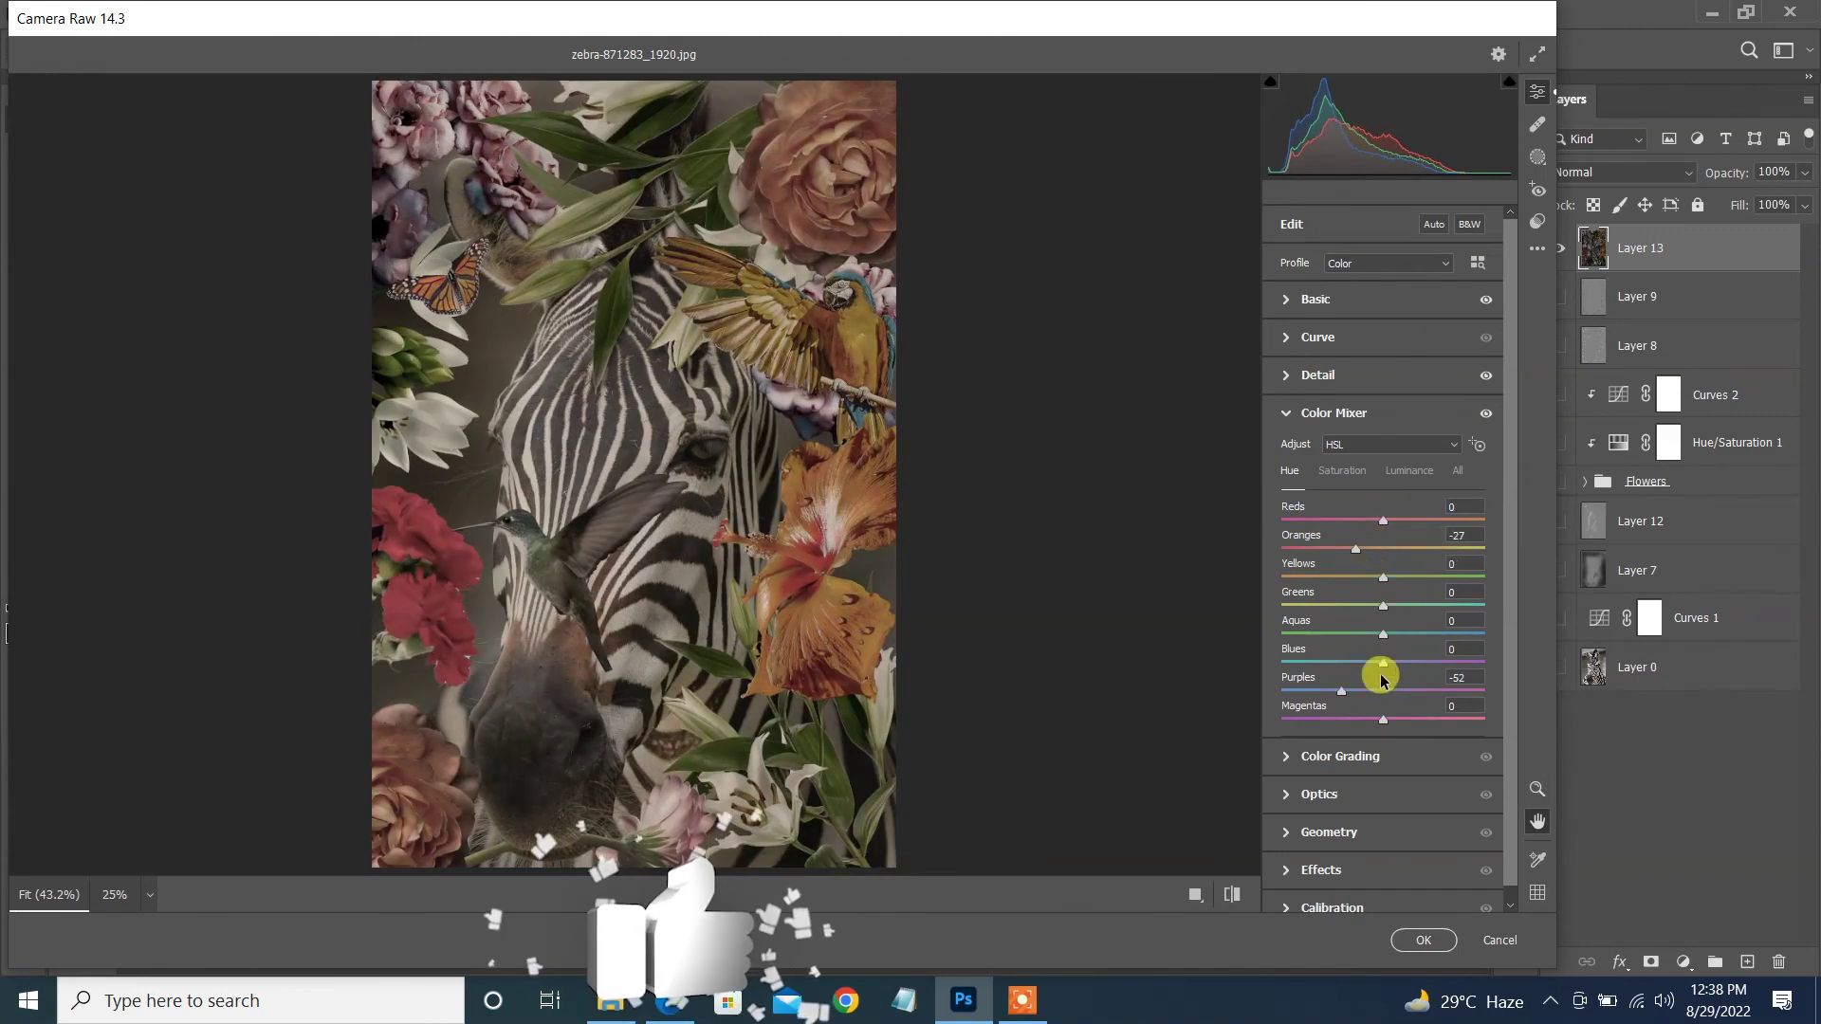
{"action": "left_click", "coordinate": [1351, 756]}
- Apply the Camera Raw edits and add a Curves layer with the white point moved left
{"action": "left_click", "coordinate": [1423, 939]}
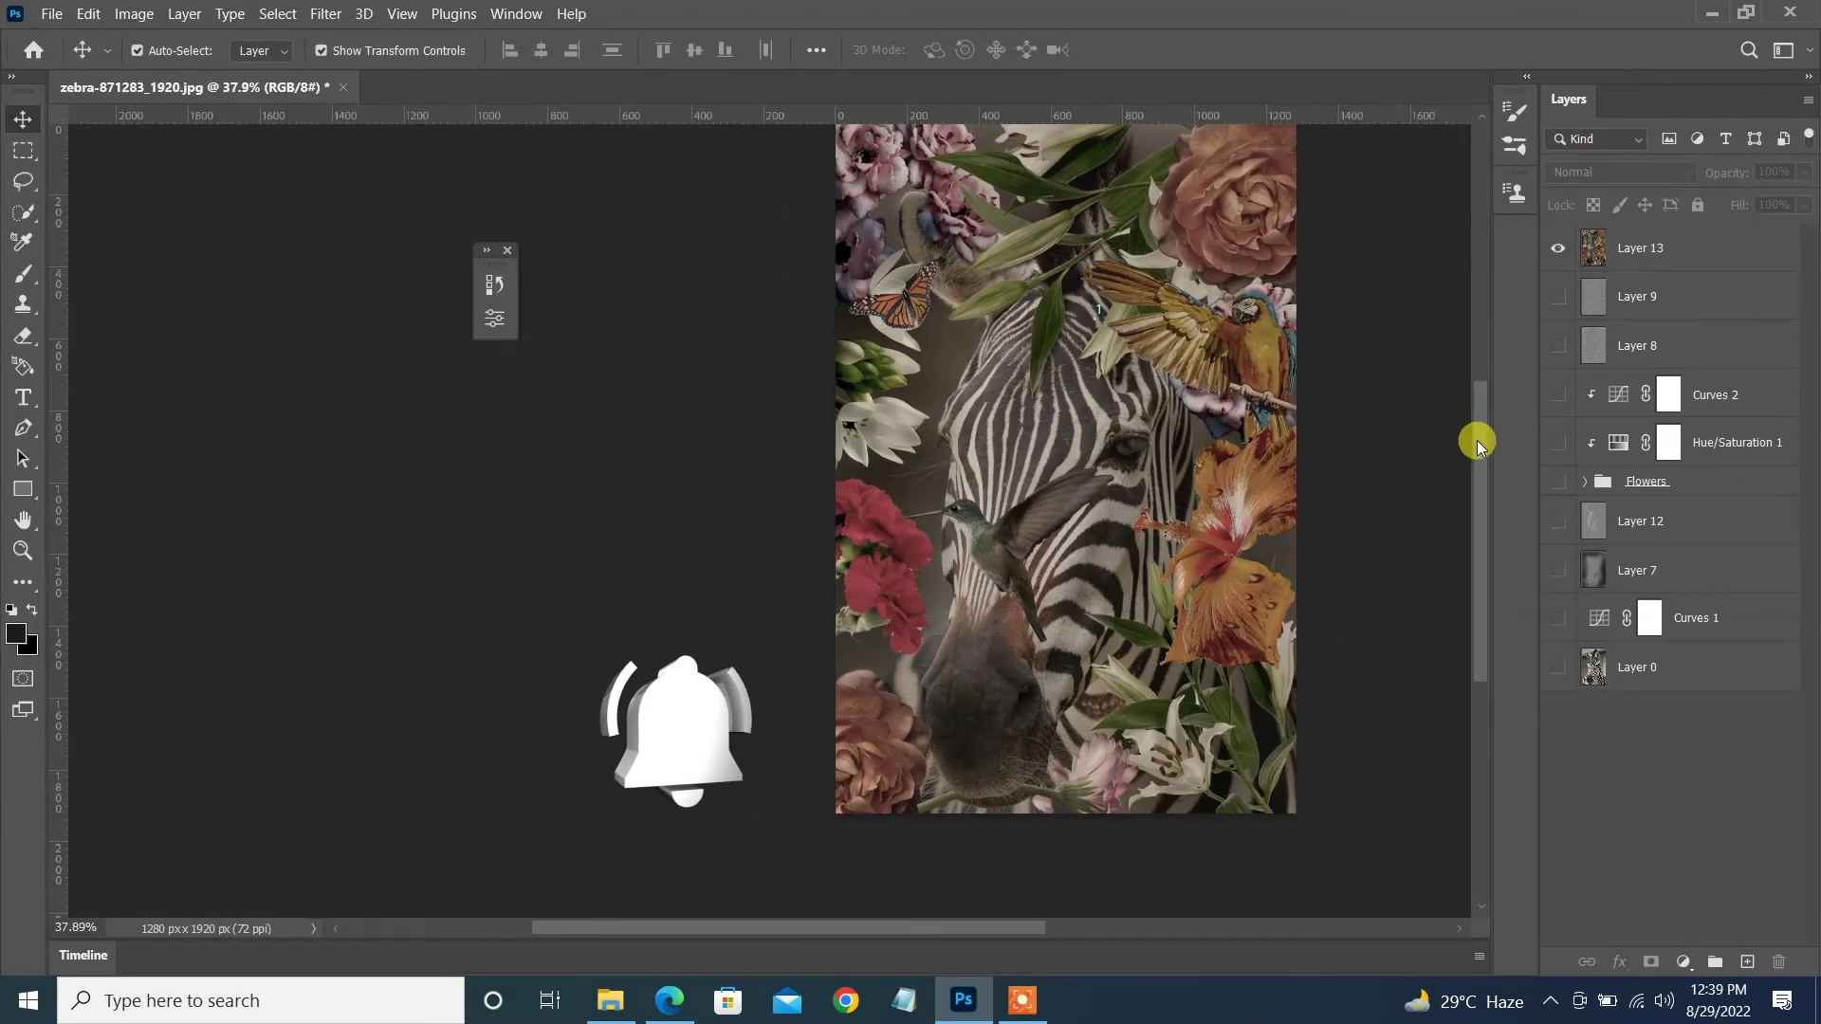
{"action": "scroll", "coordinate": [1477, 440], "scroll_direction": "down", "scroll_amount": 1}
{"action": "left_click", "coordinate": [1645, 256]}
{"action": "left_click", "coordinate": [1683, 962]}
{"action": "left_click", "coordinate": [1687, 665]}
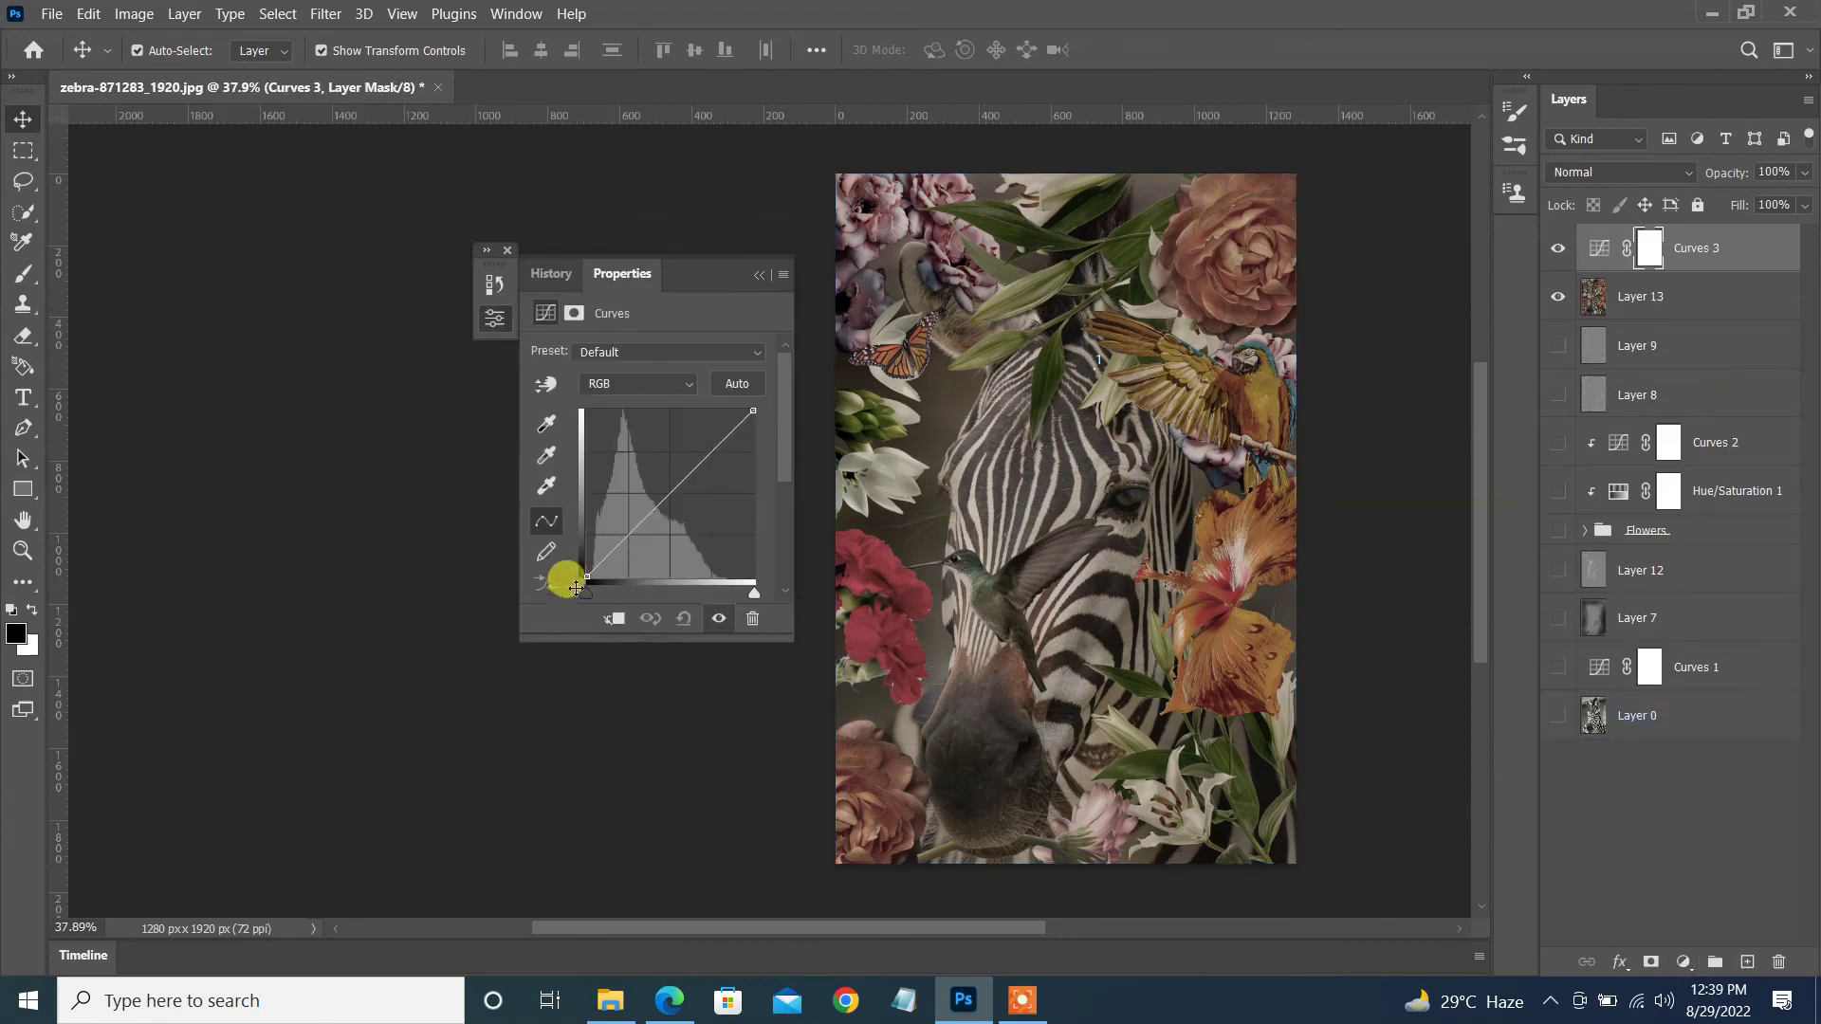
{"action": "left_click_drag", "start_coordinate": [753, 410], "coordinate": [732, 410]}
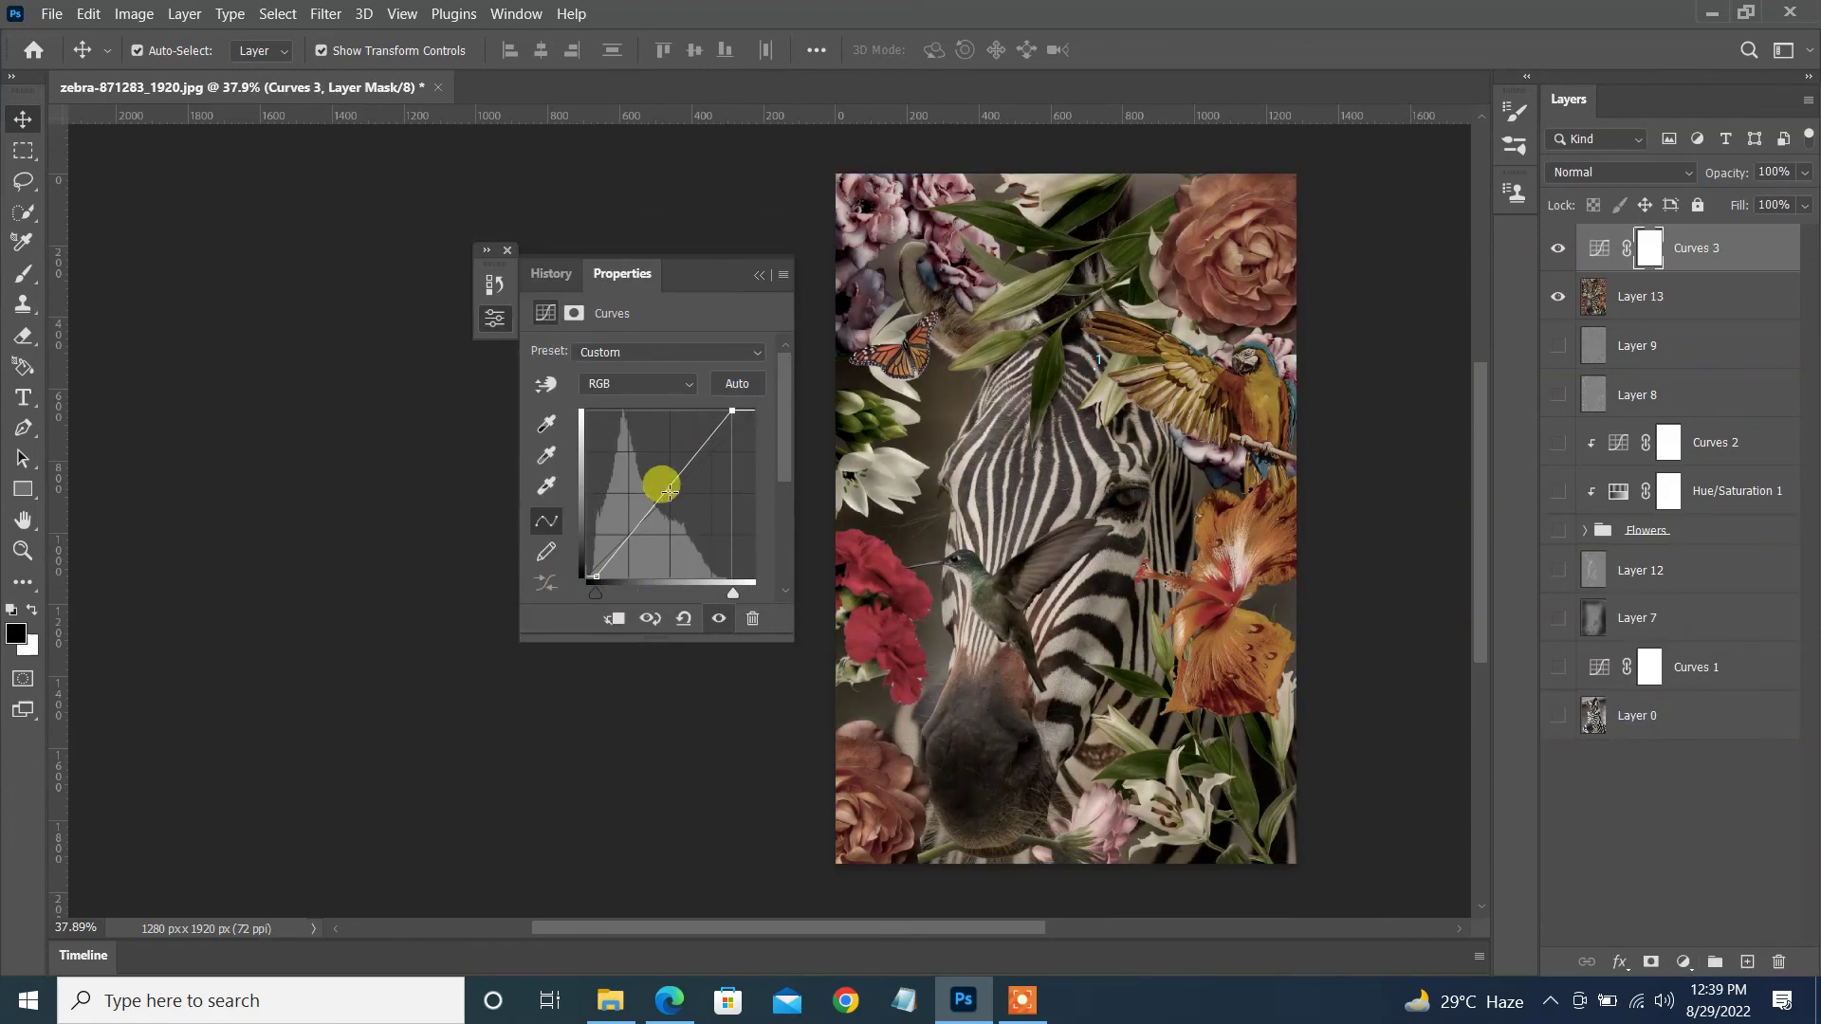